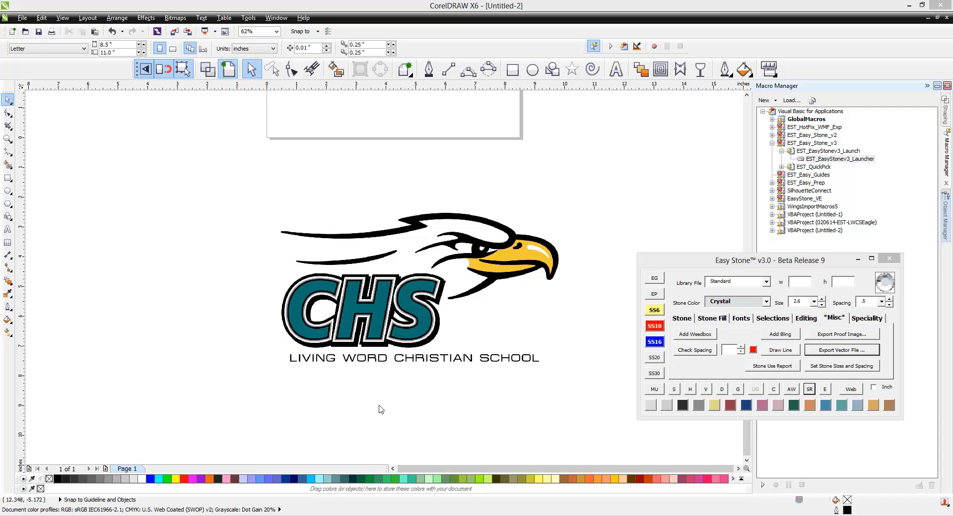
Lock the eagle logo bitmap in place with Easy Stone's Lock Image function.
click(380, 408)
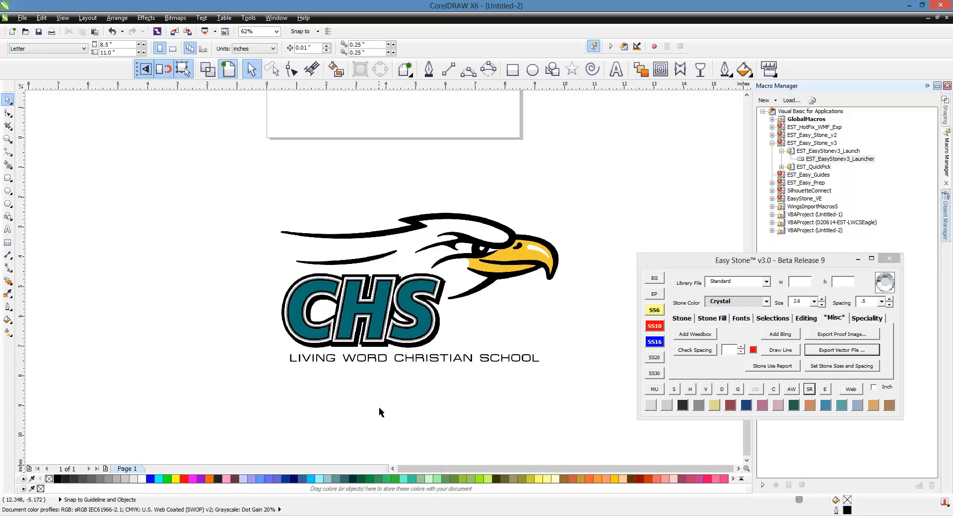
scroll(350, 356, up, 2)
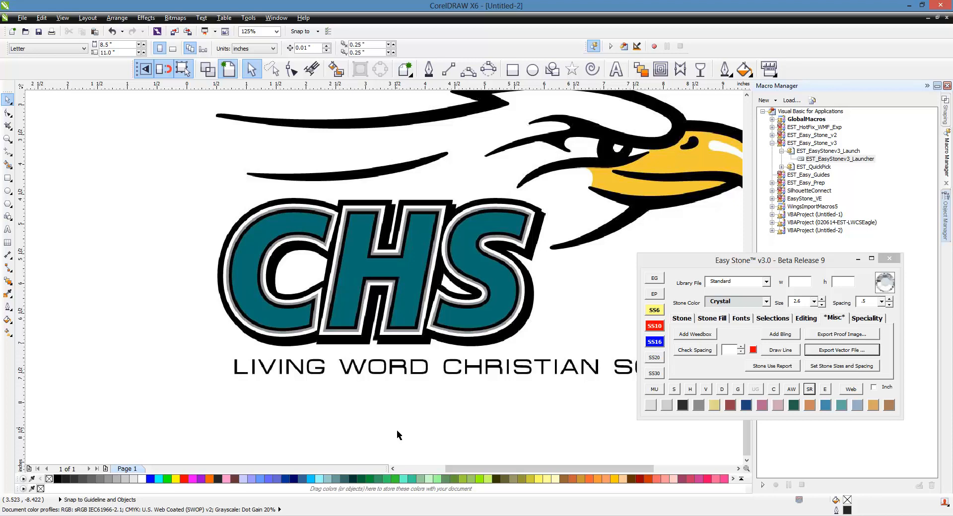
click(492, 294)
drag(492, 294, 479, 313)
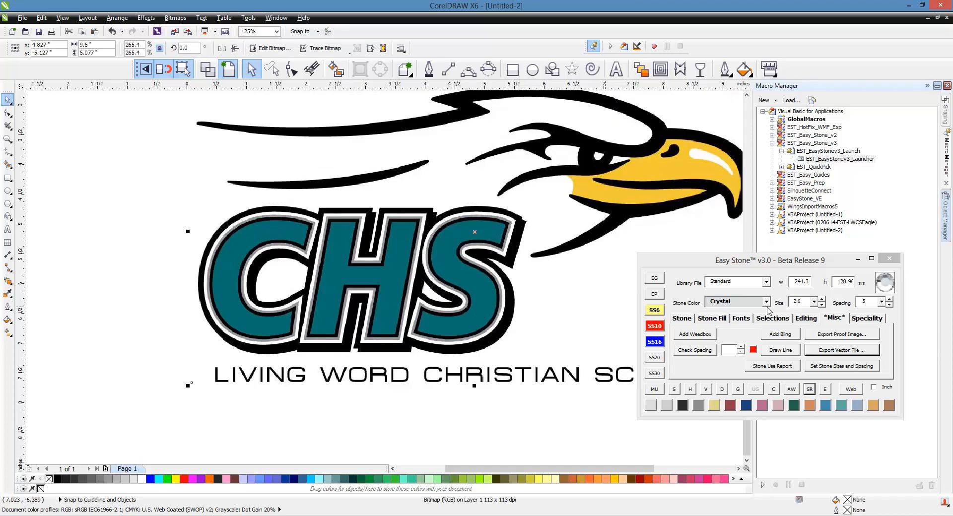
click(867, 318)
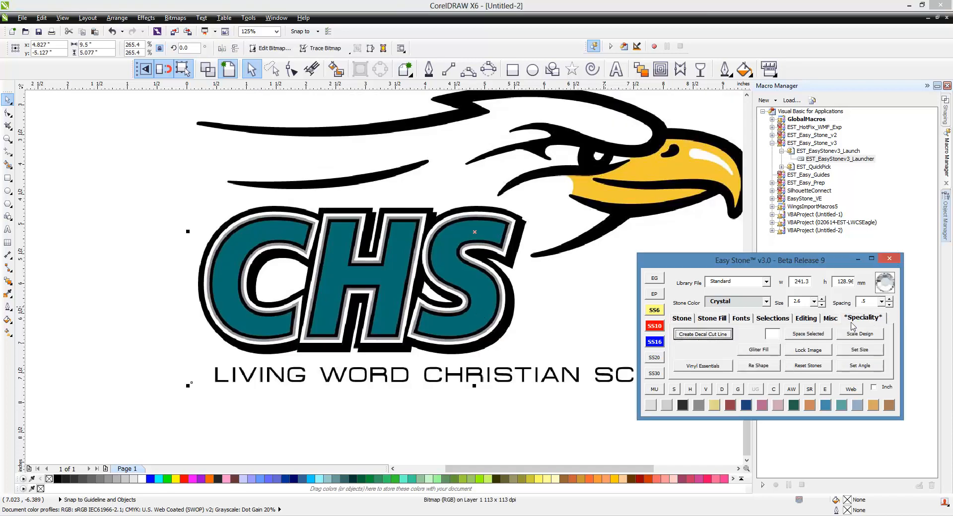
click(815, 352)
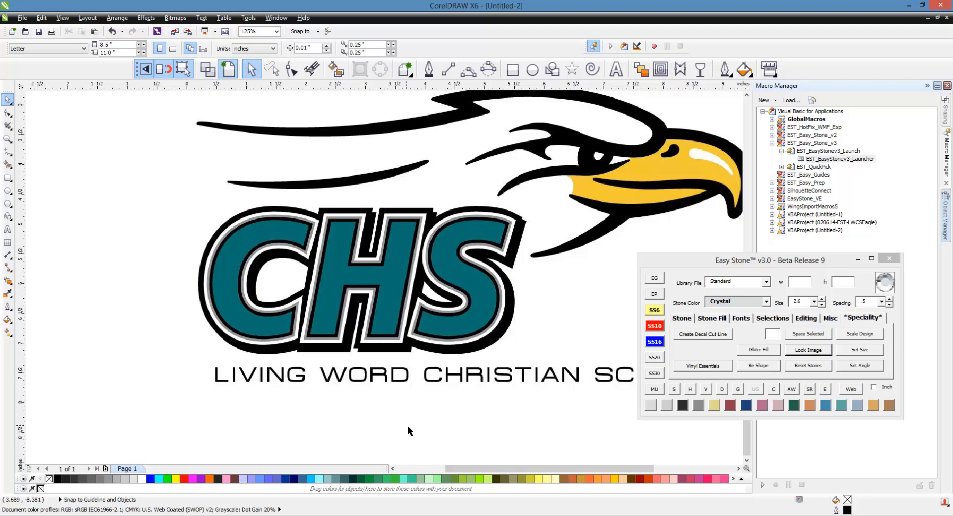
Drop a single Hot Pink SS10 stone just beside the lower right of the letter S.
click(684, 318)
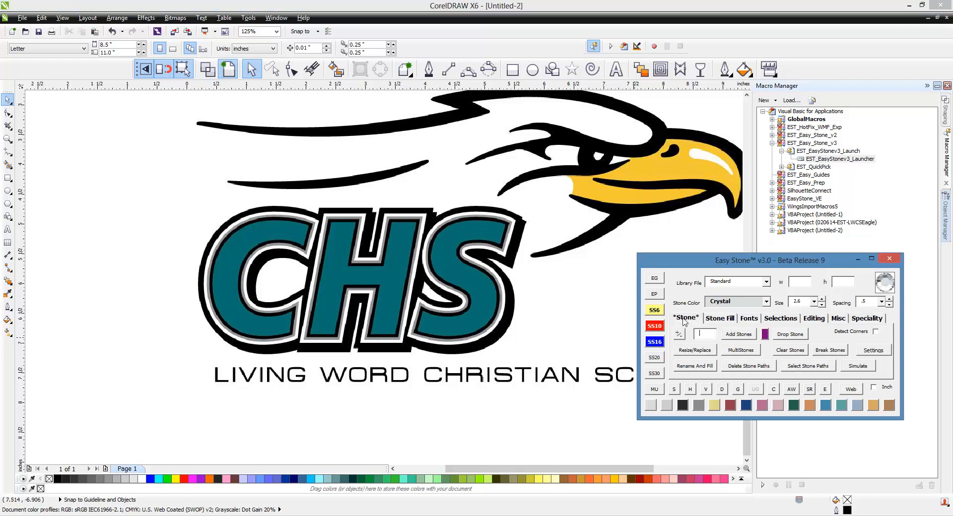
click(762, 406)
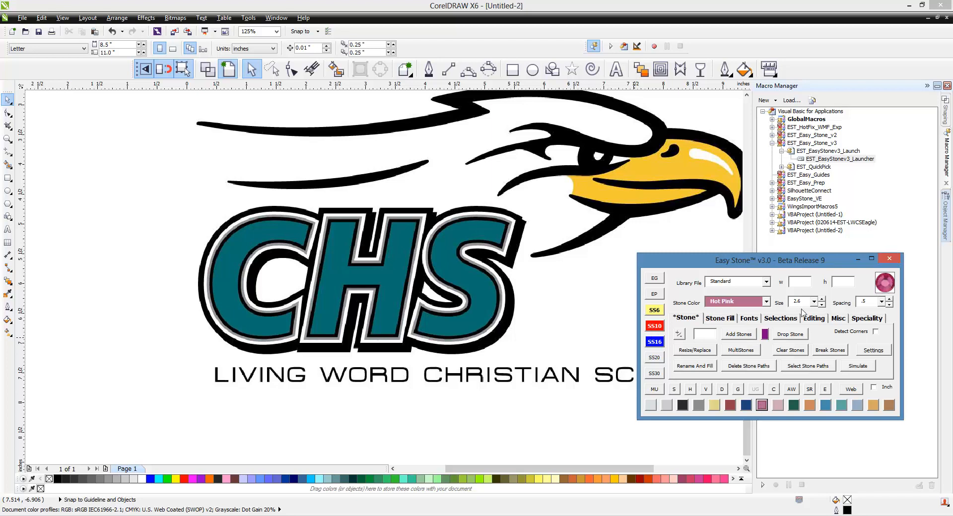
click(655, 326)
click(791, 334)
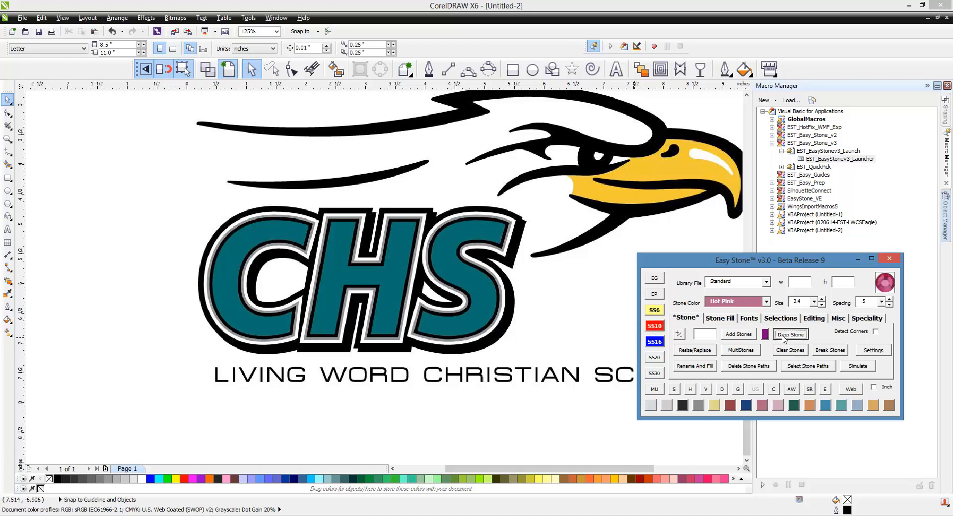
click(532, 318)
click(526, 323)
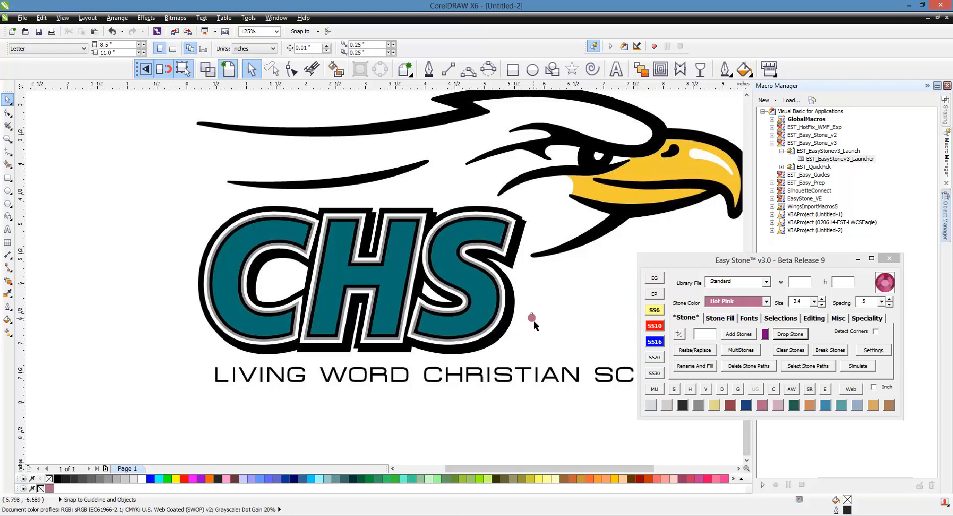
Move the stone into the lower-left corner of the H's left leg.
drag(532, 319, 329, 326)
scroll(321, 340, up, 2)
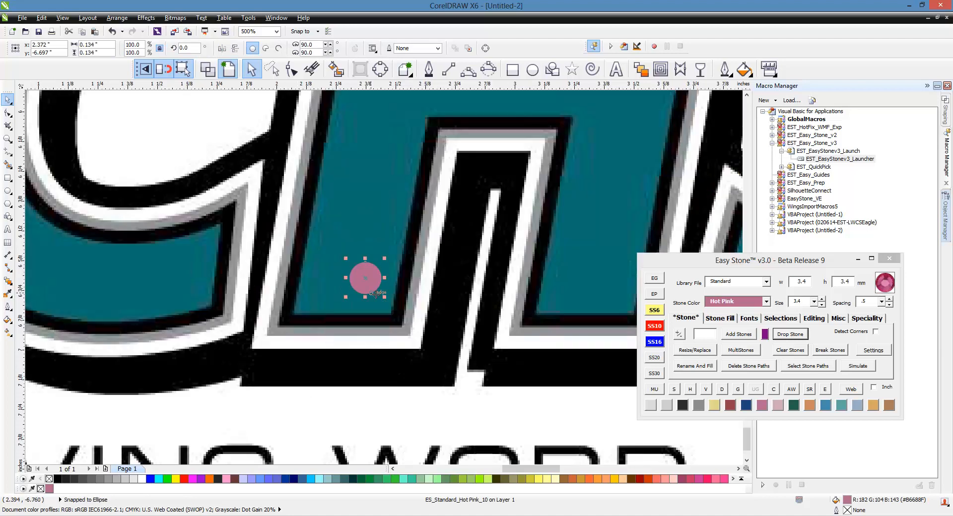
drag(371, 292, 316, 312)
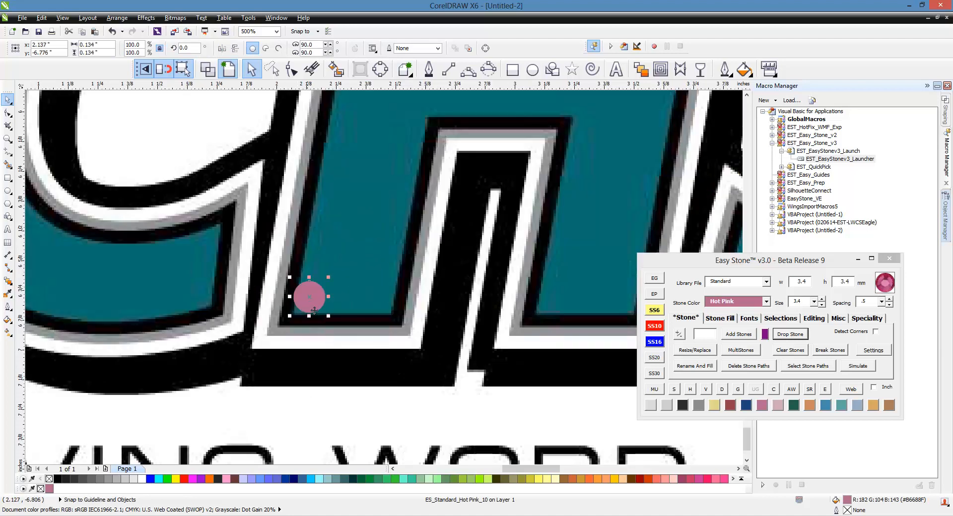
Duplicate the corner stone twice to the right along the base of the H's left leg with the 3.9 stone fill offset.
click(720, 318)
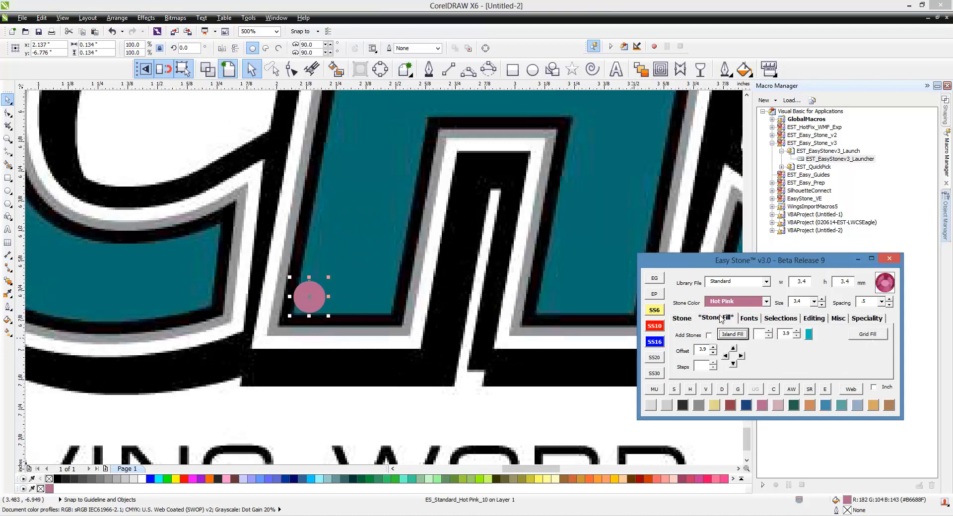
click(740, 356)
click(740, 356)
scroll(392, 326, down, 1)
scroll(392, 326, down, 1)
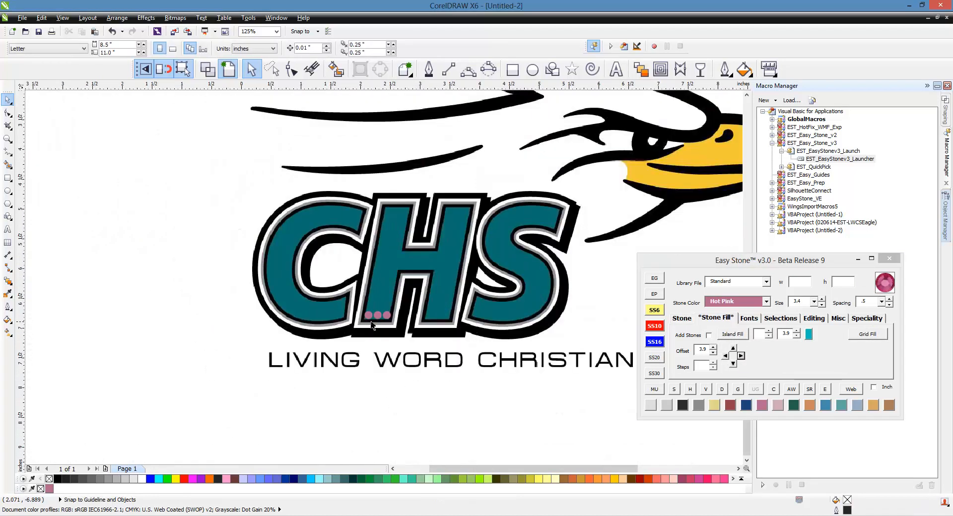
scroll(380, 318, up, 1)
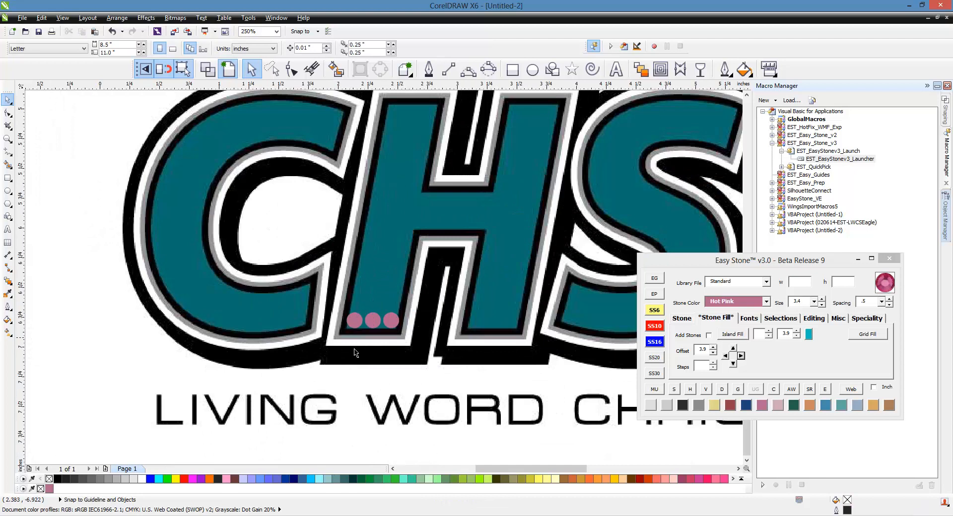
scroll(354, 349, down, 1)
scroll(362, 348, up, 1)
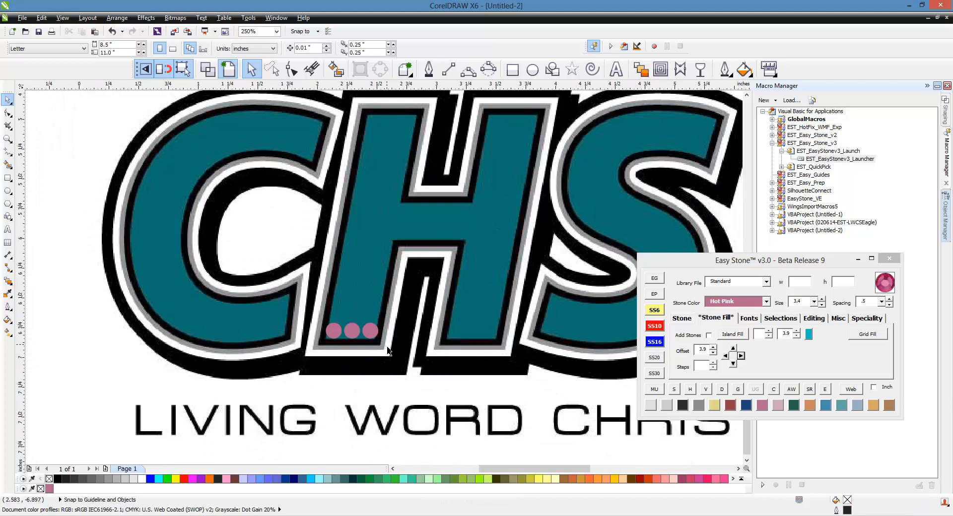
scroll(316, 330, down, 1)
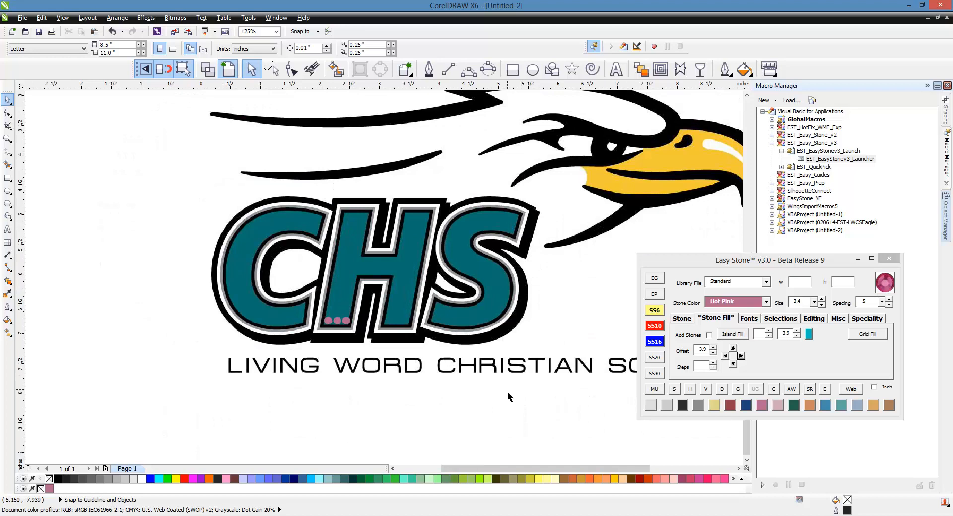
Try out the stone size on the R of WORD by moving the middle stone there and placing four copies over the letter.
scroll(332, 385, up, 2)
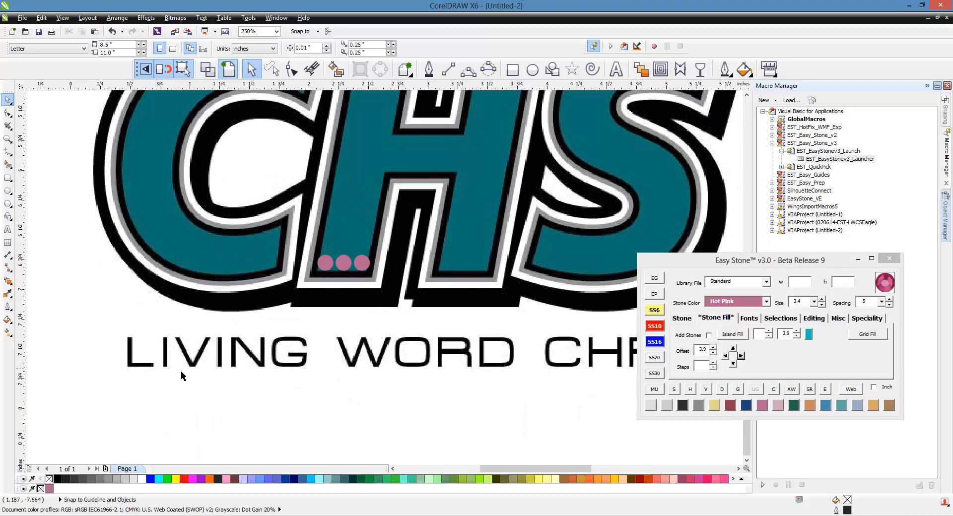
scroll(479, 380, up, 1)
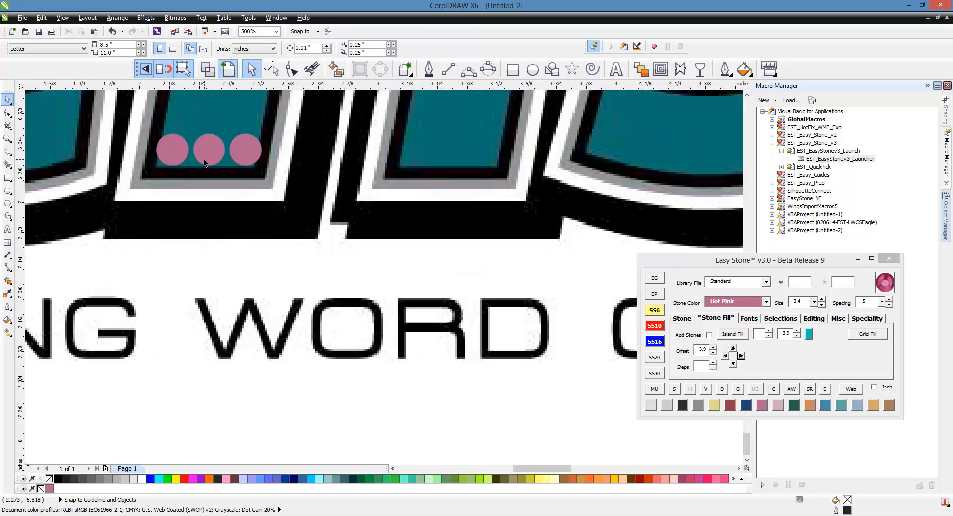
drag(208, 158, 405, 361)
drag(405, 361, 406, 322)
right_click(406, 322)
drag(406, 322, 447, 317)
right_click(447, 316)
right_click(430, 335)
drag(445, 314, 460, 368)
right_click(463, 368)
click(399, 413)
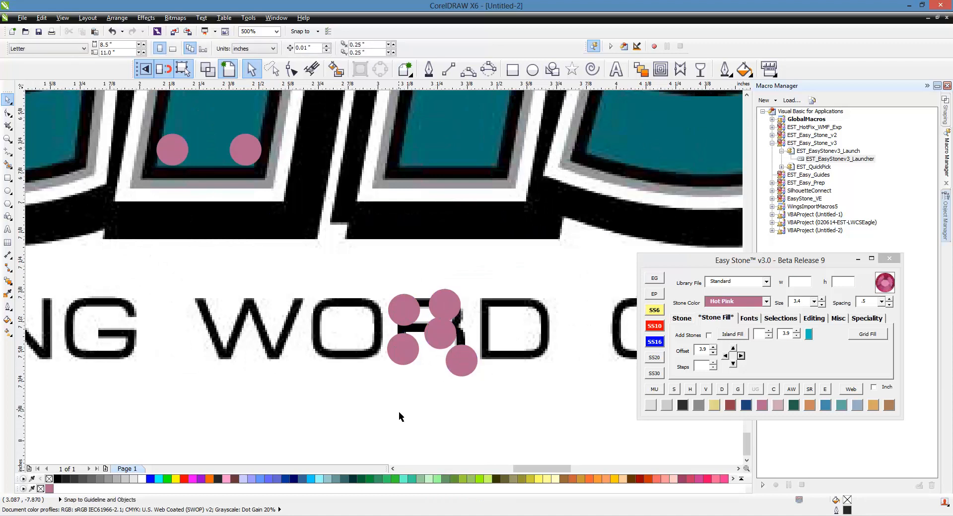
Delete all the trial stones covering the R of WORD.
scroll(401, 416, down, 1)
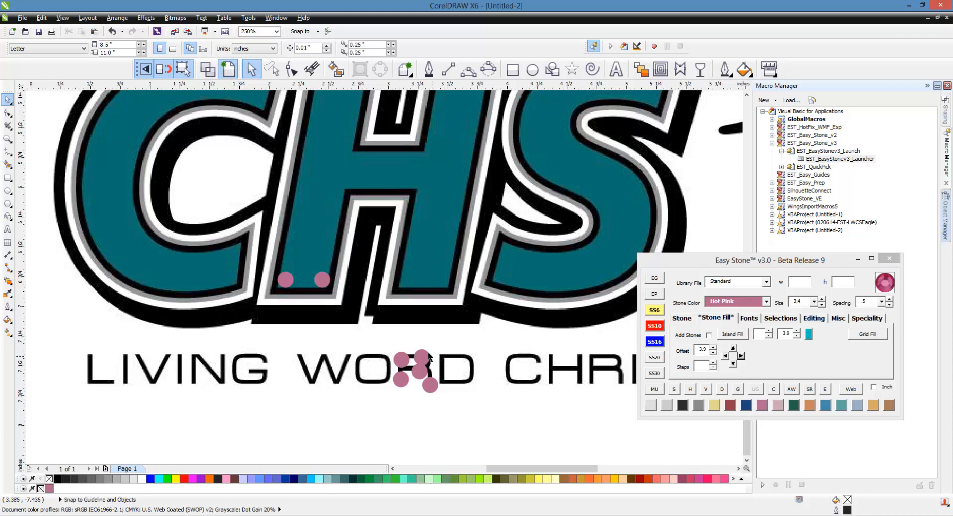
scroll(349, 337, down, 2)
scroll(280, 366, down, 2)
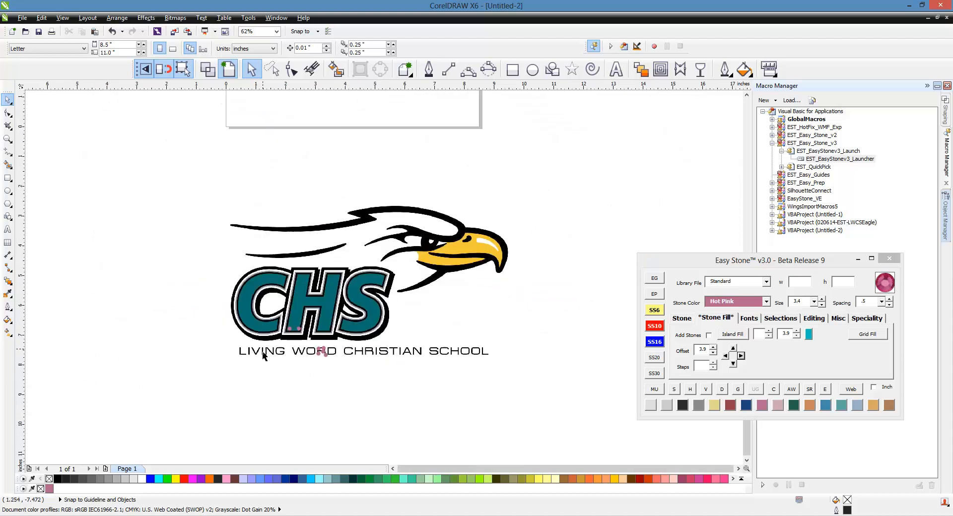
scroll(342, 363, up, 2)
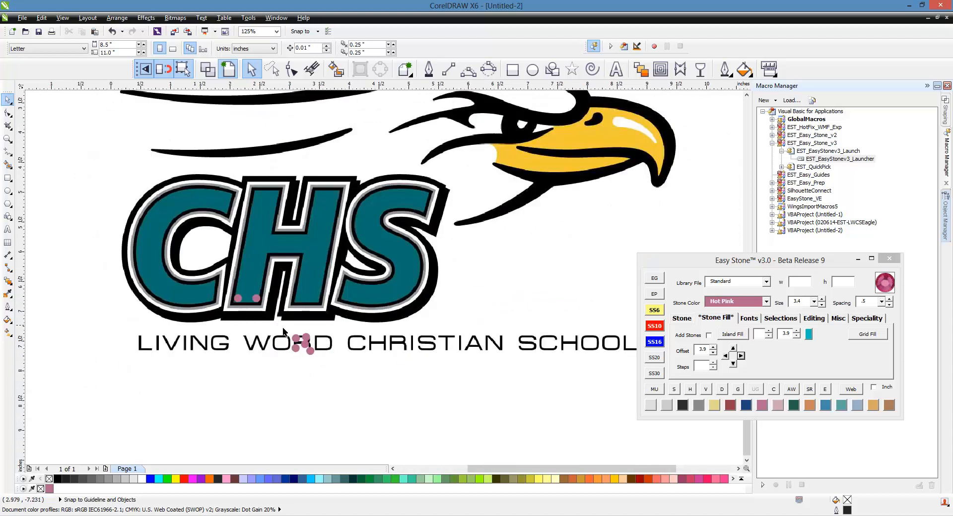
scroll(305, 357, up, 2)
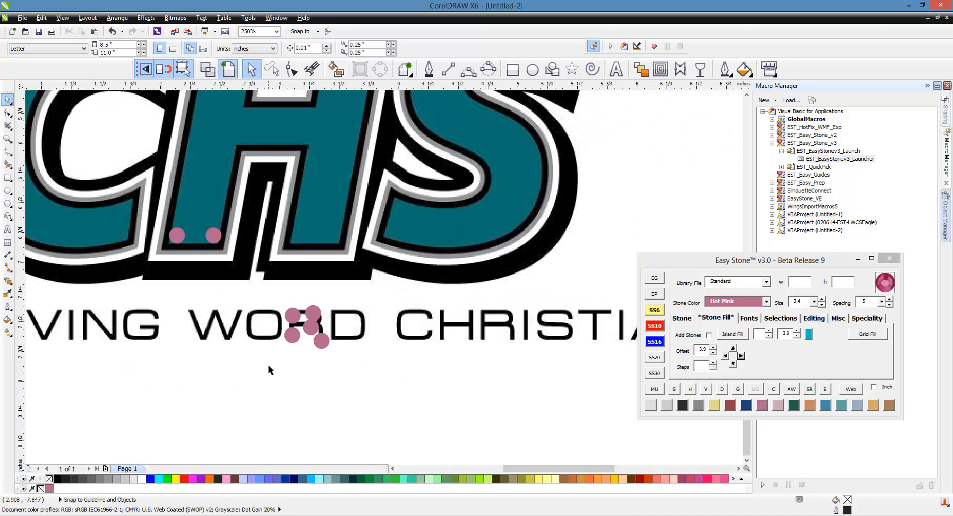
drag(271, 366, 350, 312)
key(Delete)
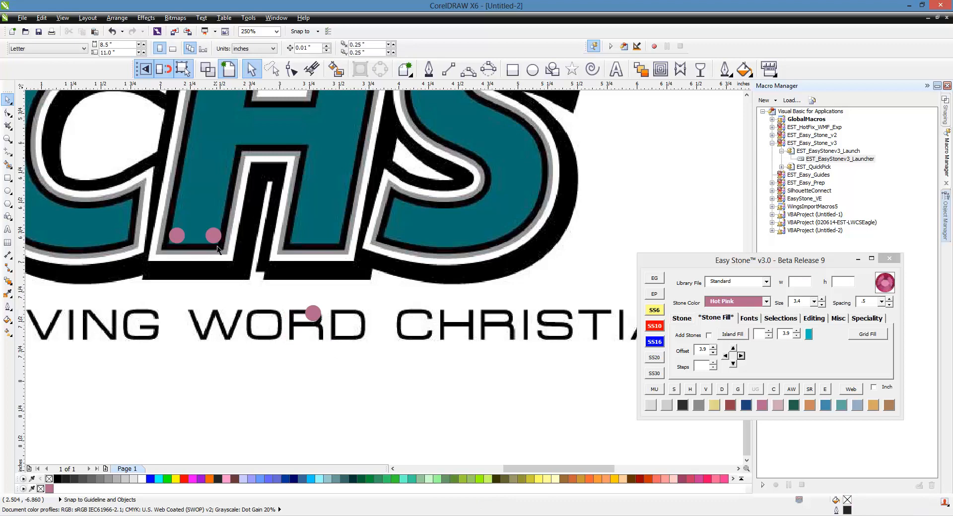
click(313, 319)
key(Delete)
Delete the right-hand stone at the base of the H's left leg.
click(214, 238)
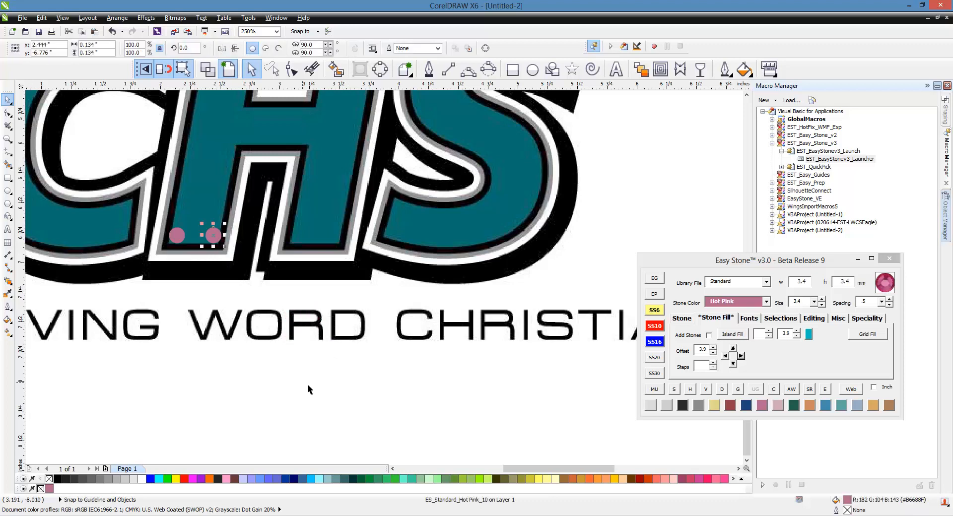
scroll(308, 384, down, 1)
key(Delete)
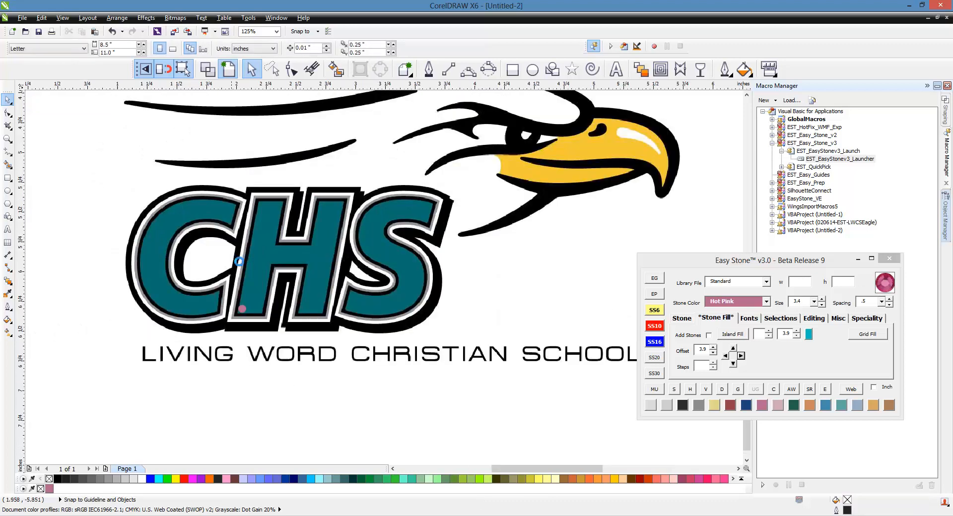
Shift the remaining stone slightly closer to the lower-left corner of the H.
scroll(243, 309, up, 5)
click(254, 404)
scroll(437, 399, down, 2)
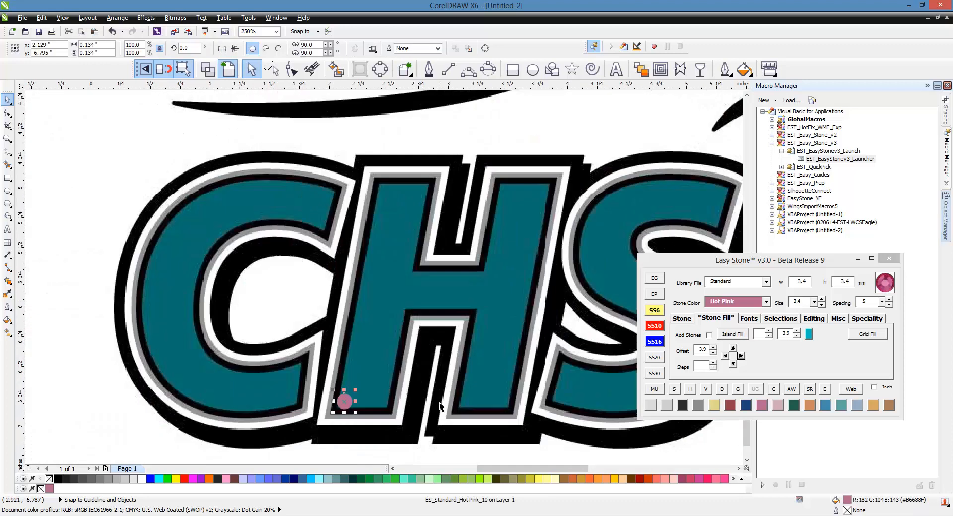
key(Escape)
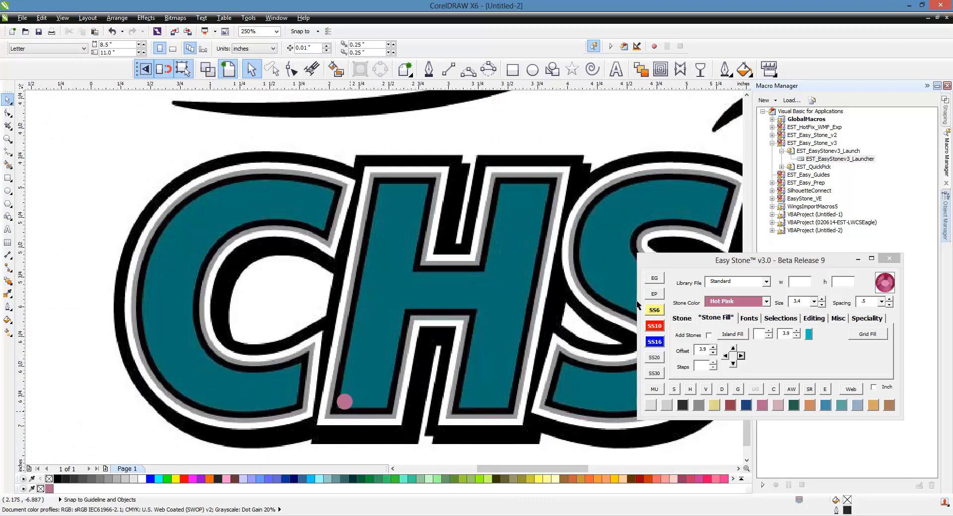
Place copies of the corner stone at the H's upper-left corner and on the right part of its crossbar.
click(344, 401)
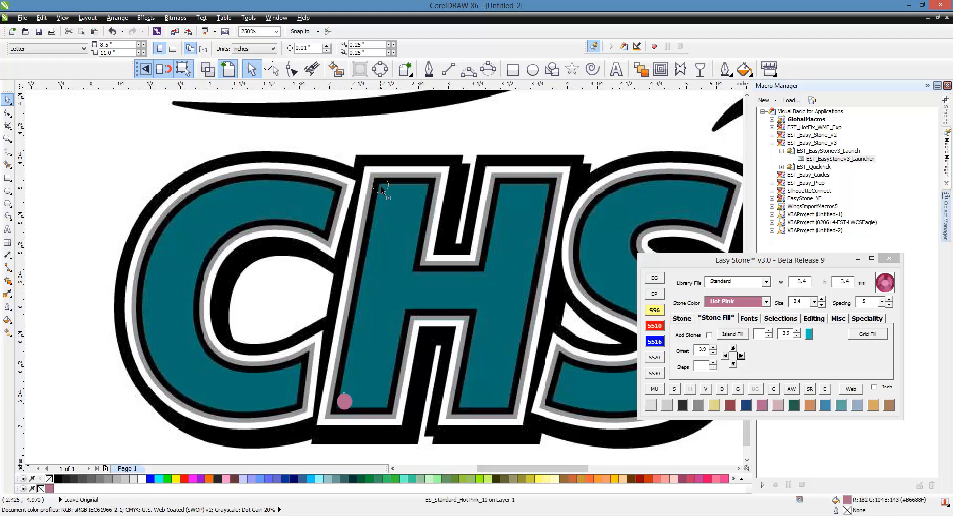
drag(380, 187, 380, 186)
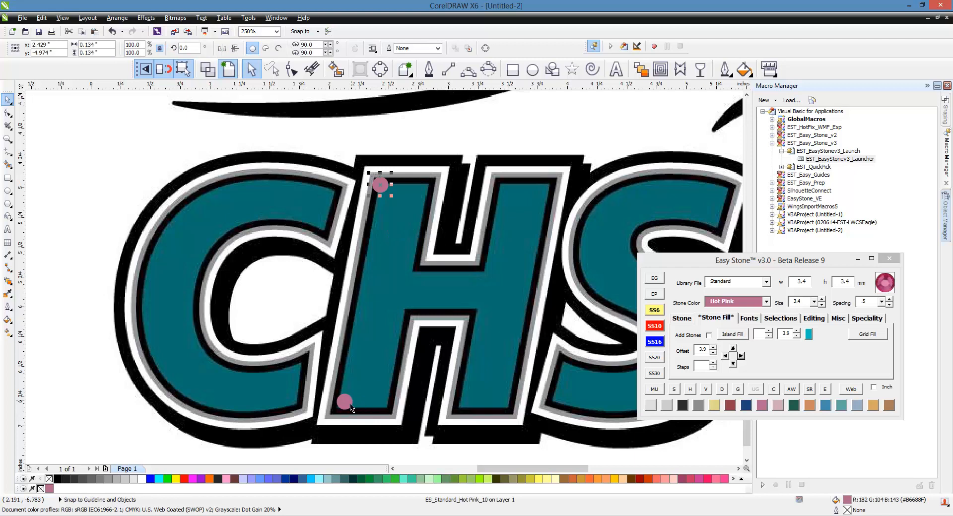
drag(345, 402, 462, 294)
right_click(462, 294)
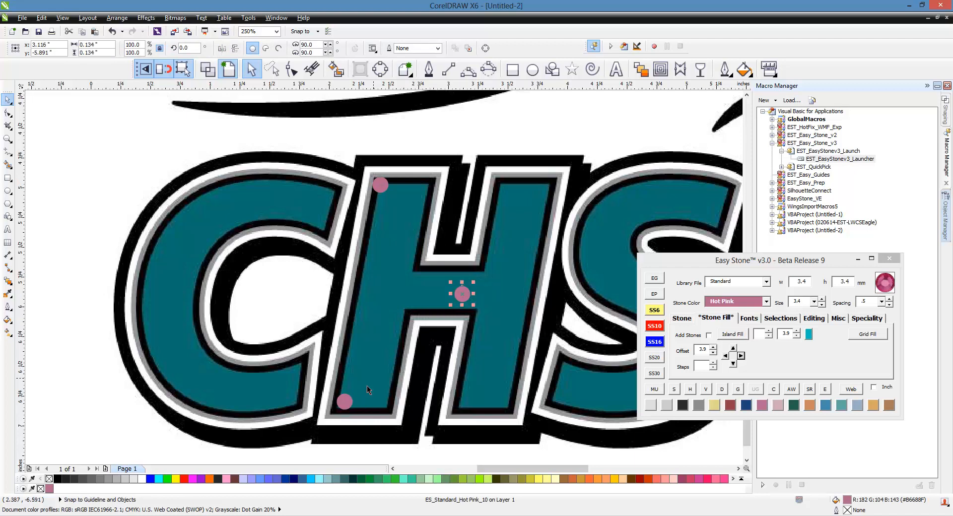
Copy the H's lower-left corner stone twice to the right using the stone fill offset of 3.9.
click(344, 401)
click(713, 320)
click(741, 355)
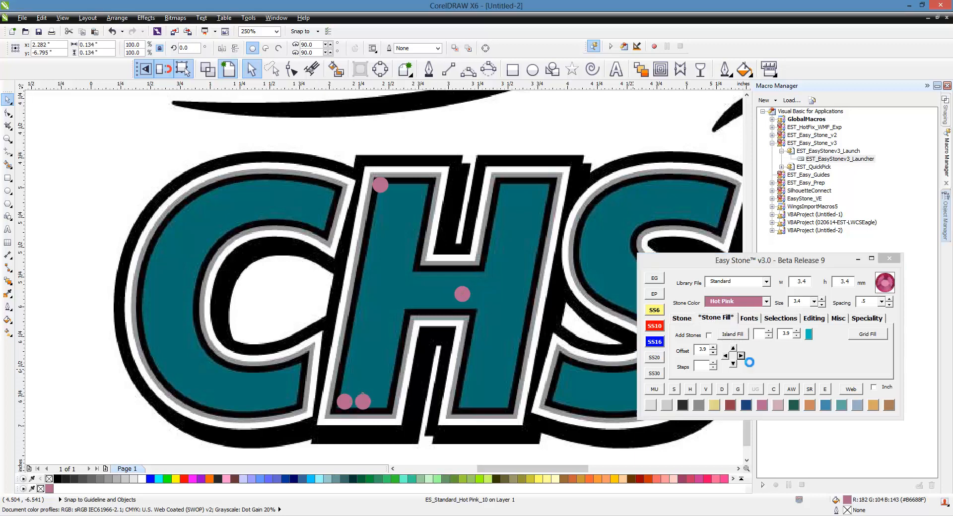
click(741, 355)
click(710, 351)
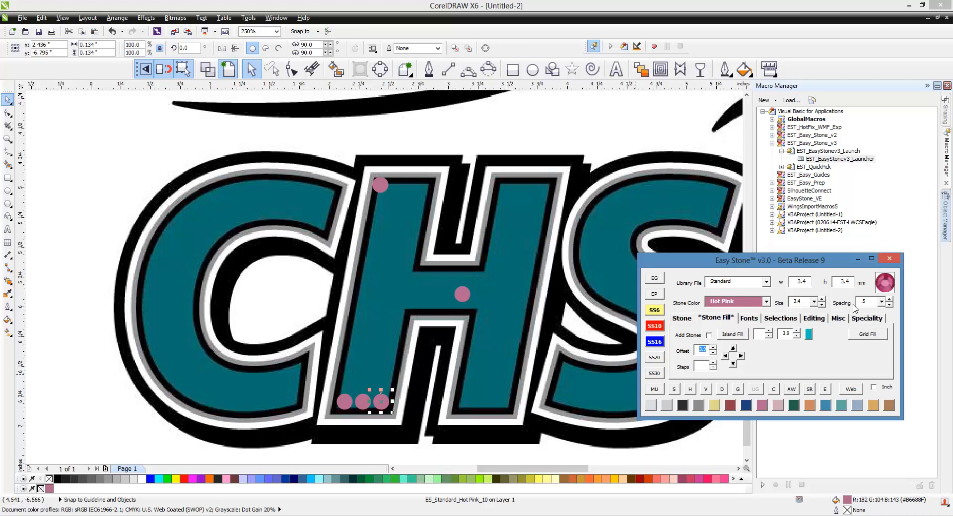
click(393, 428)
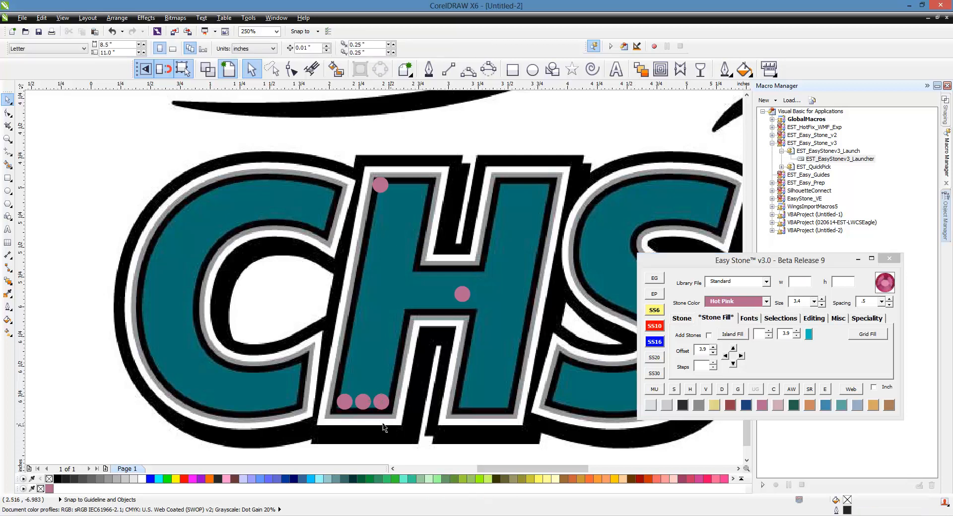
Fill the H's left edge with evenly spaced stones between its lower-left and upper-left corner stones.
click(345, 410)
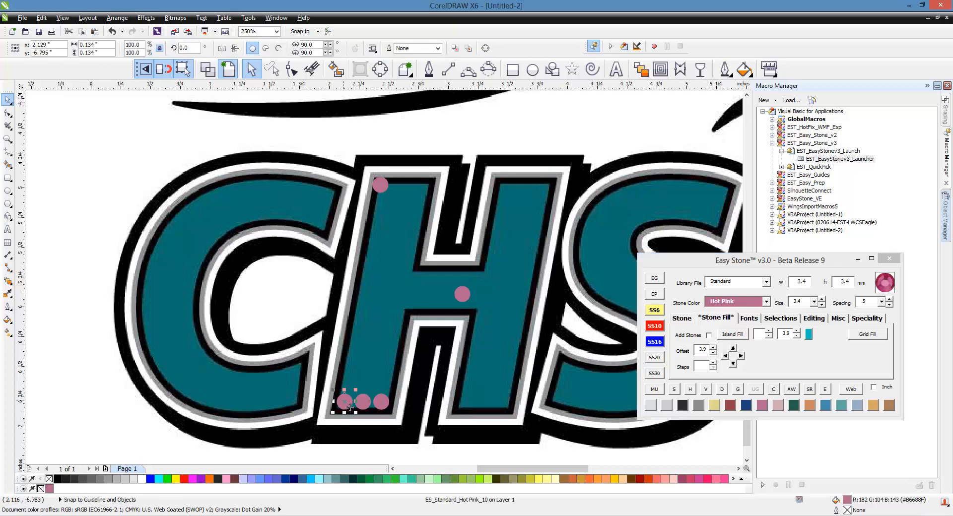
shift+click(382, 187)
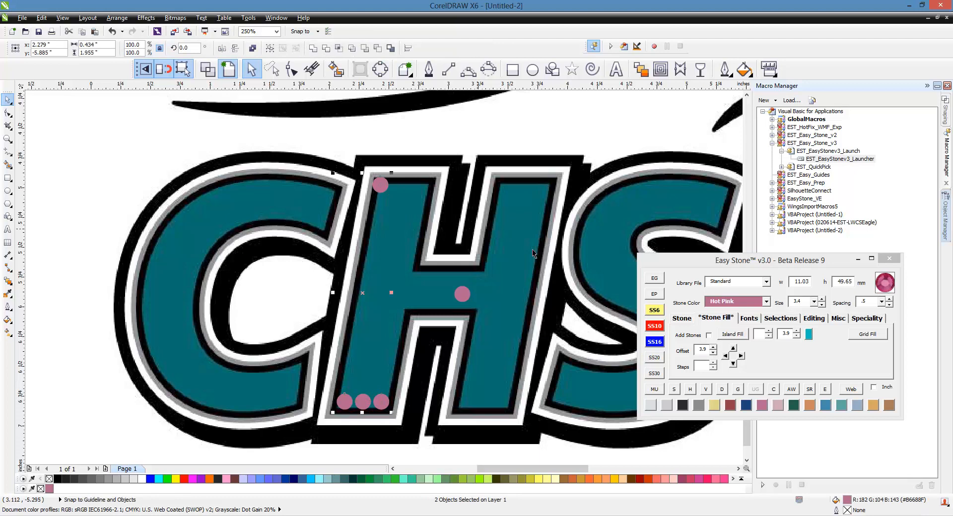
click(687, 319)
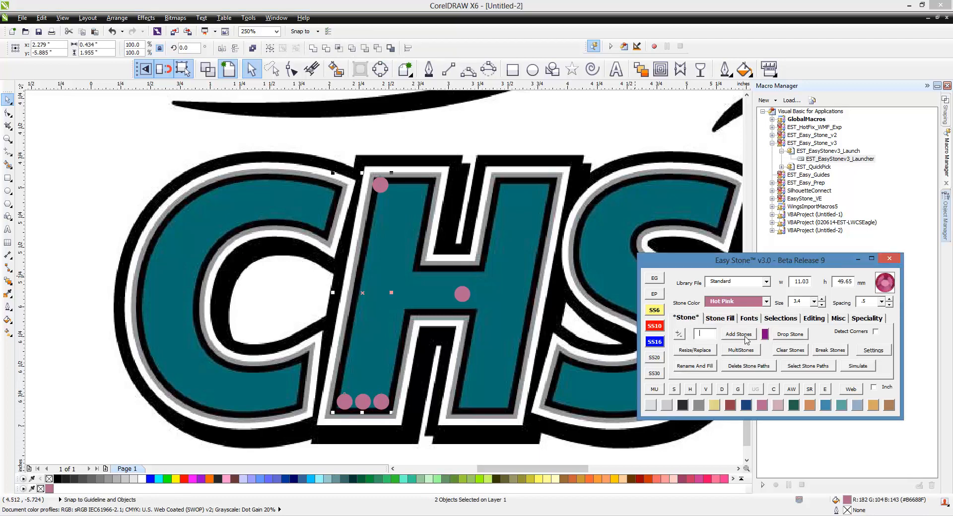
click(739, 334)
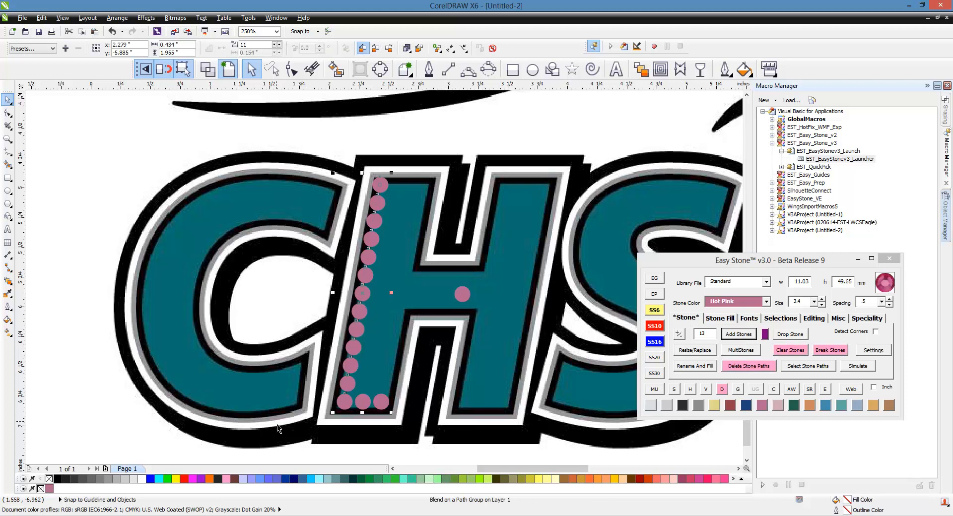
click(326, 447)
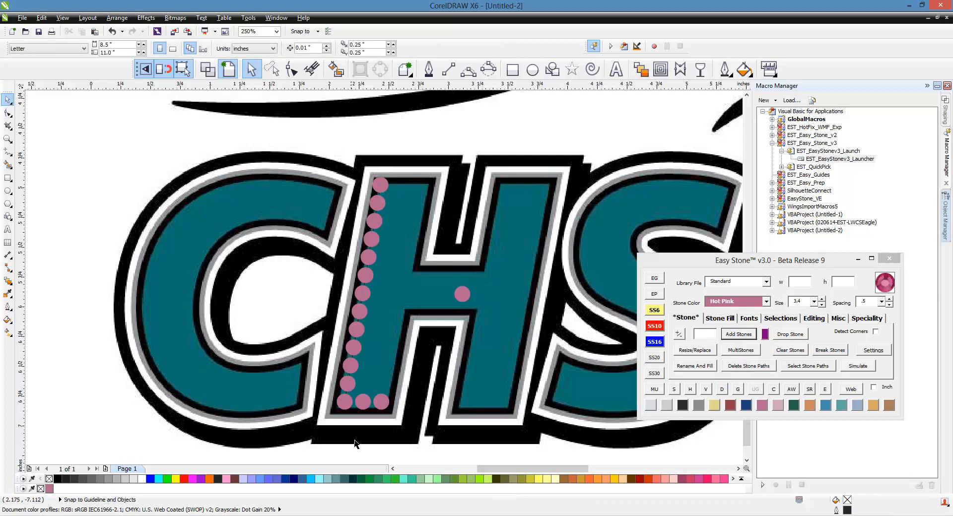
Try bending the path of the H's left stone column outward to the left, and undo the change.
scroll(356, 444, up, 2)
scroll(355, 445, up, 2)
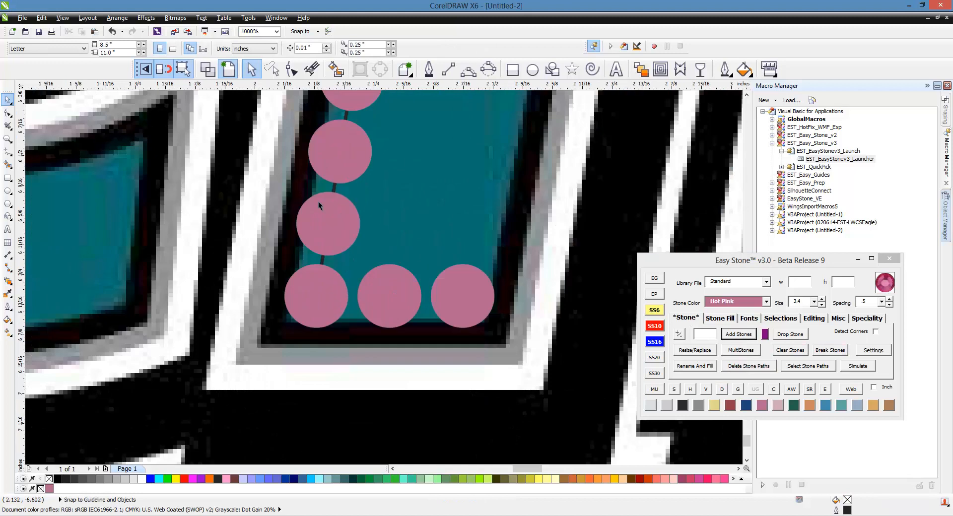
scroll(377, 352, down, 2)
scroll(346, 239, up, 2)
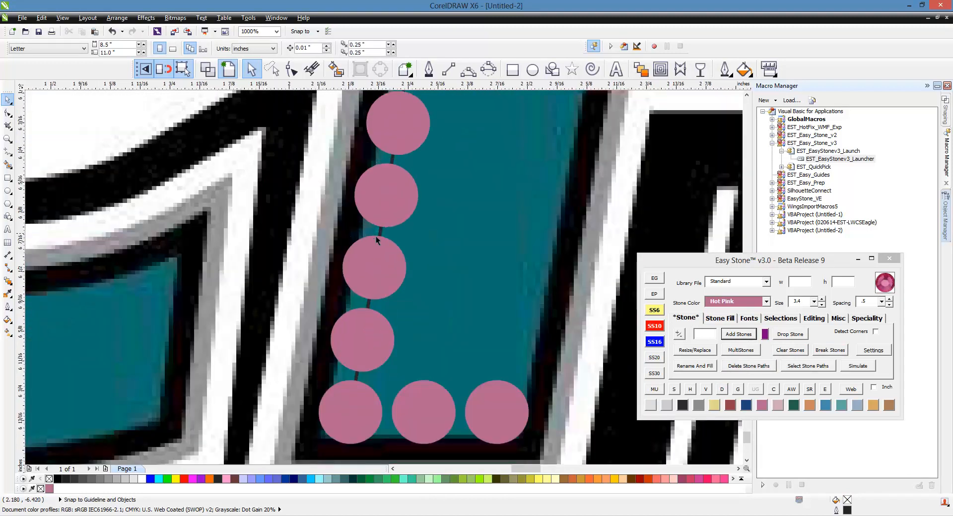
click(381, 234)
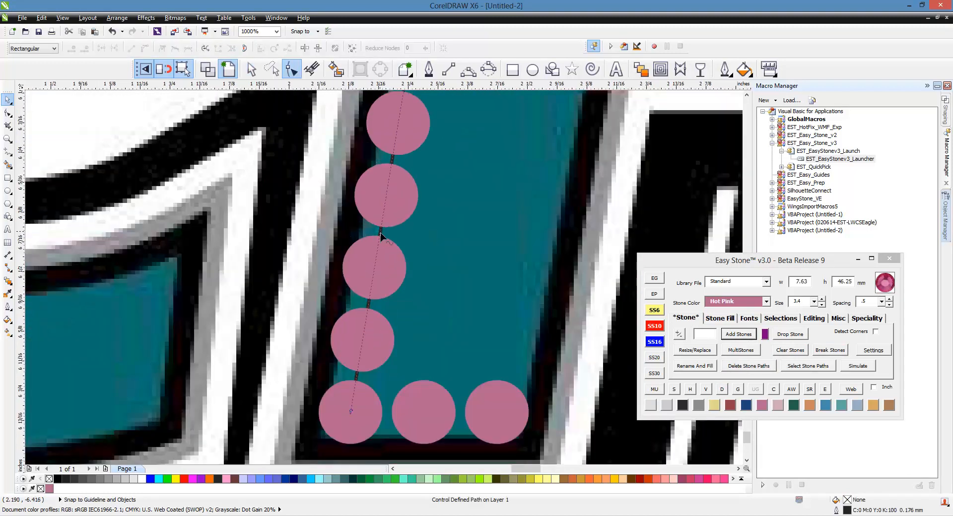
key(F10)
drag(380, 232, 259, 227)
key(ctrl+z)
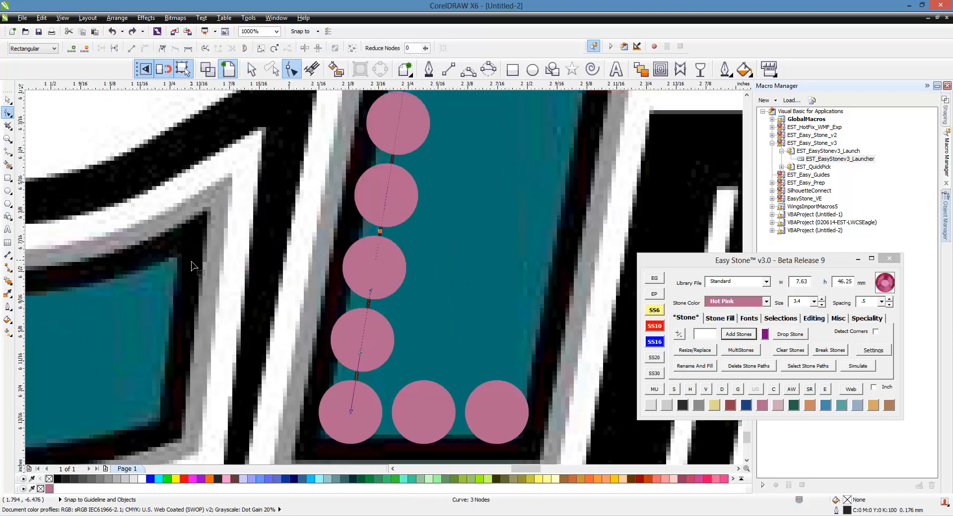
scroll(344, 363, down, 2)
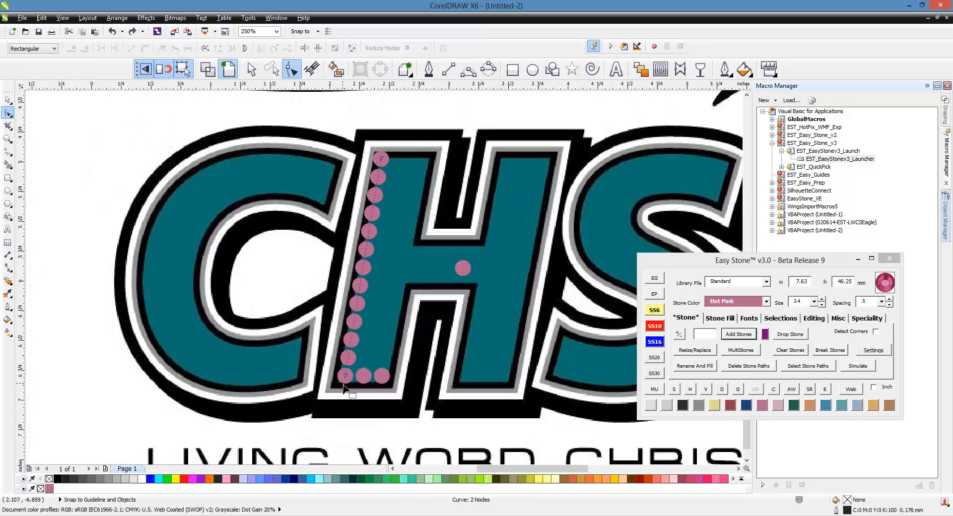
key(space)
Copy the slanted stone column twice to the right, aligning the copies with the two other stones at the left leg's base.
scroll(346, 411, up, 1)
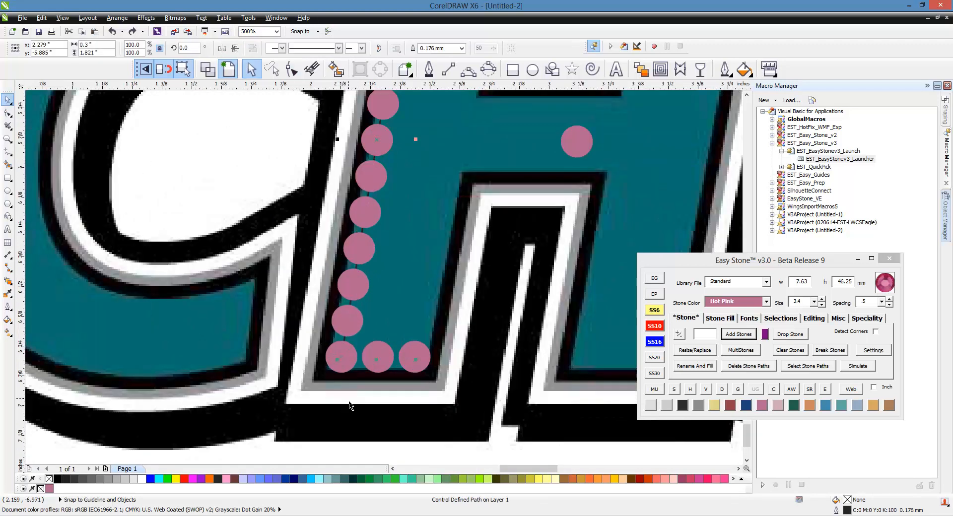
click(347, 342)
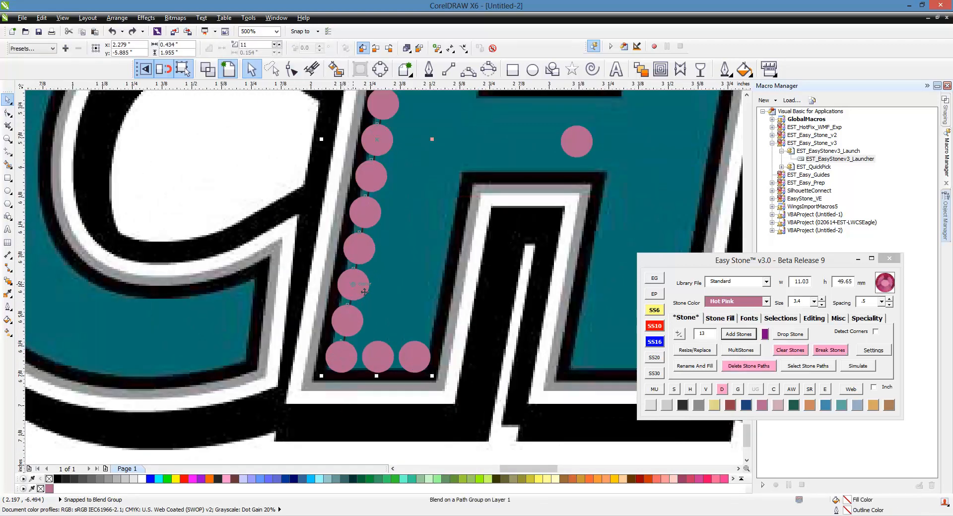
drag(348, 365, 415, 364)
scroll(346, 355, down, 2)
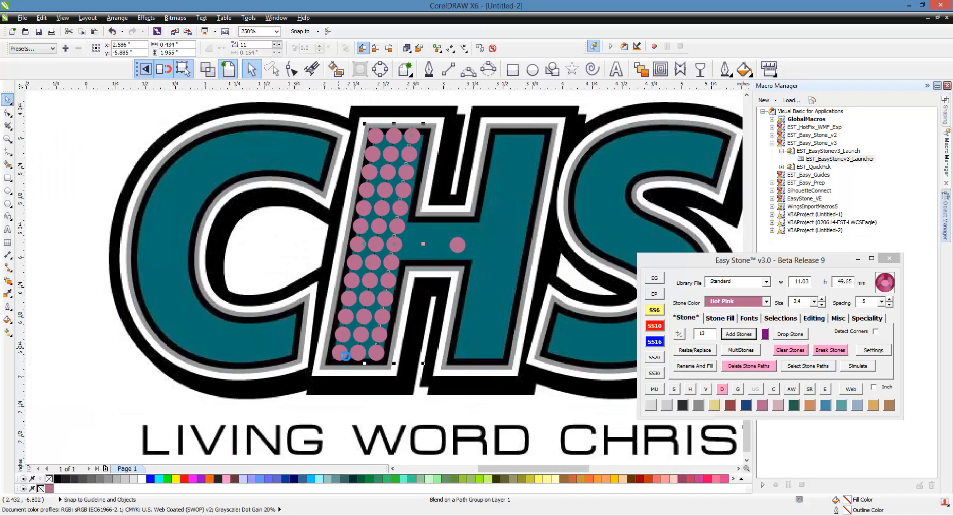
key(Escape)
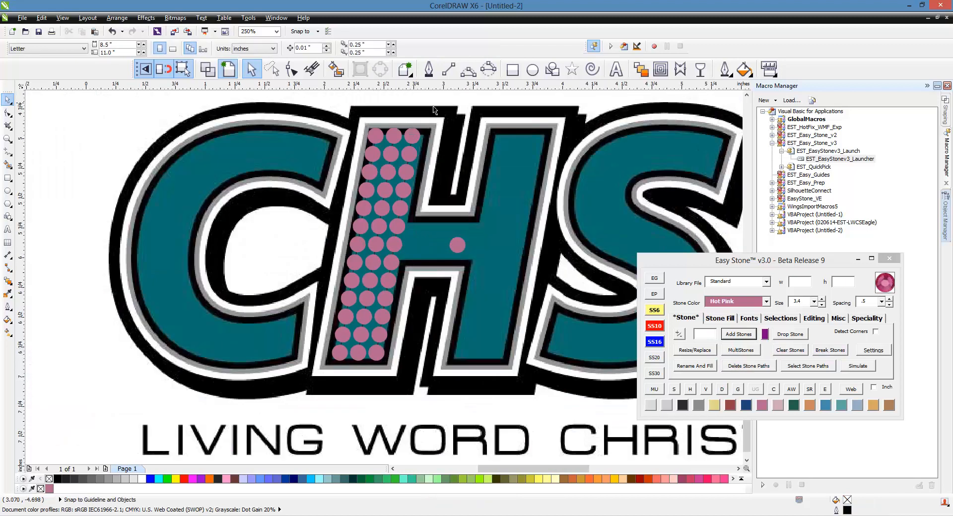
Delete the lone stone on the H's crossbar and remove the stone paths from the left leg's three columns.
click(457, 246)
key(Delete)
drag(271, 112, 424, 375)
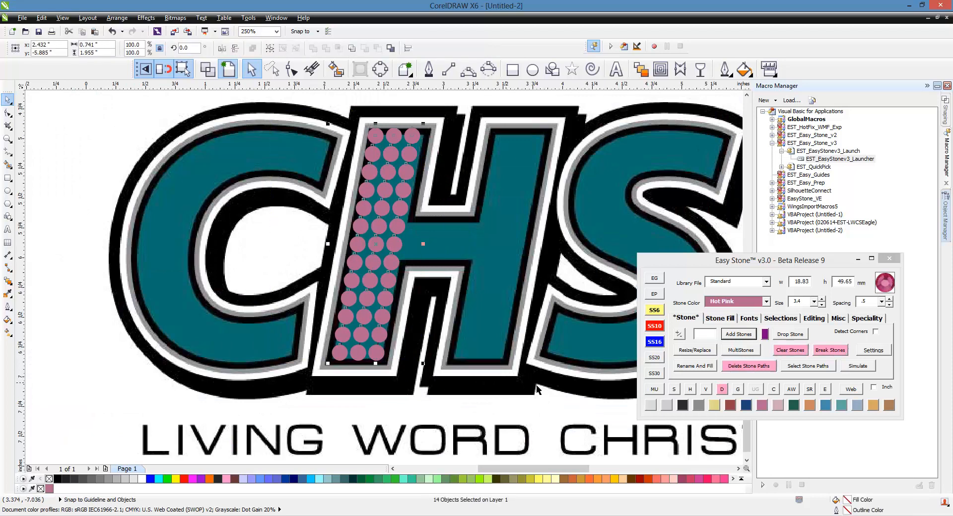
click(747, 366)
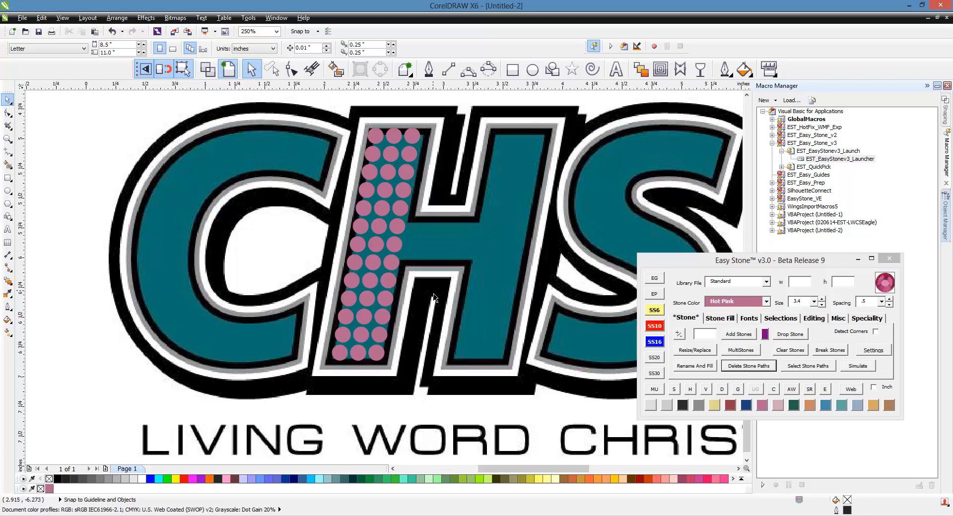
Copy the left leg's right-column stone at the crossbar's lower edge seven times to the right with a 3.9 offset.
click(393, 263)
click(725, 320)
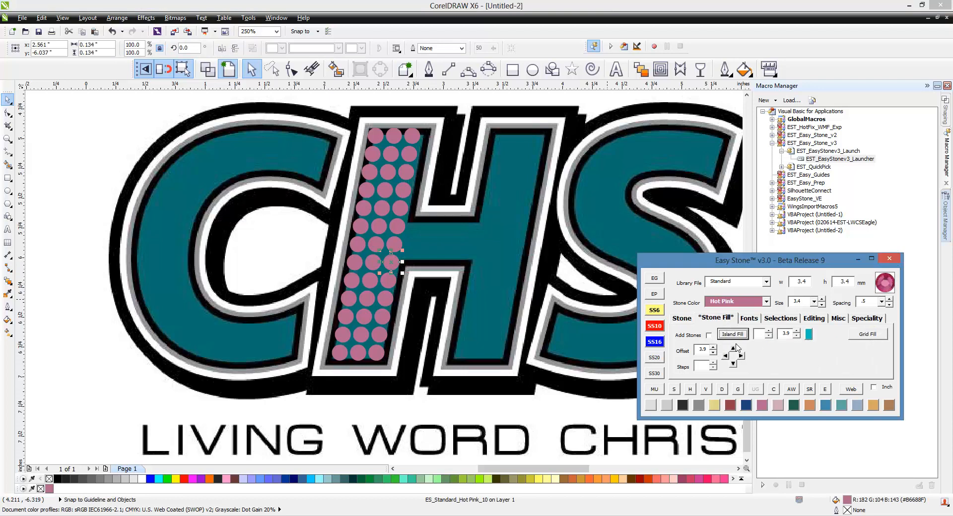
click(741, 356)
click(740, 355)
click(740, 355)
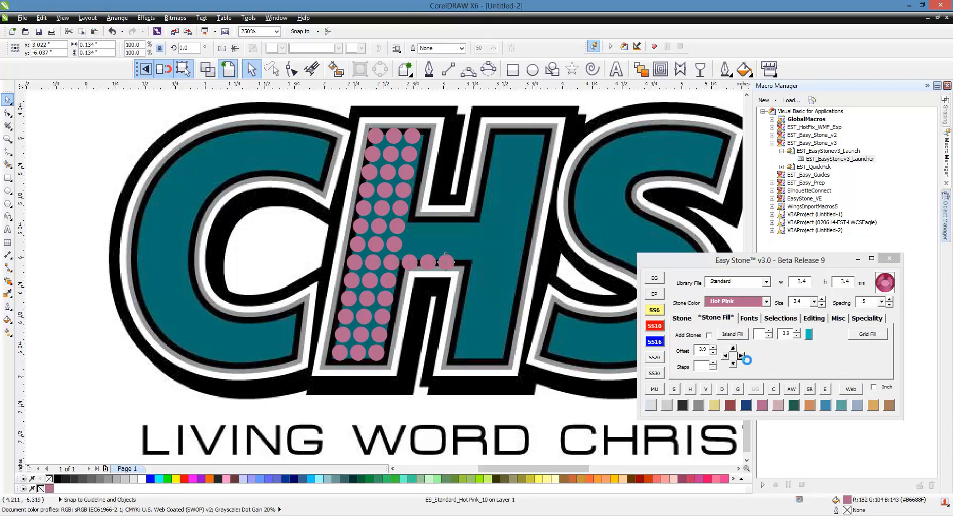
click(741, 355)
click(741, 356)
click(741, 356)
click(741, 356)
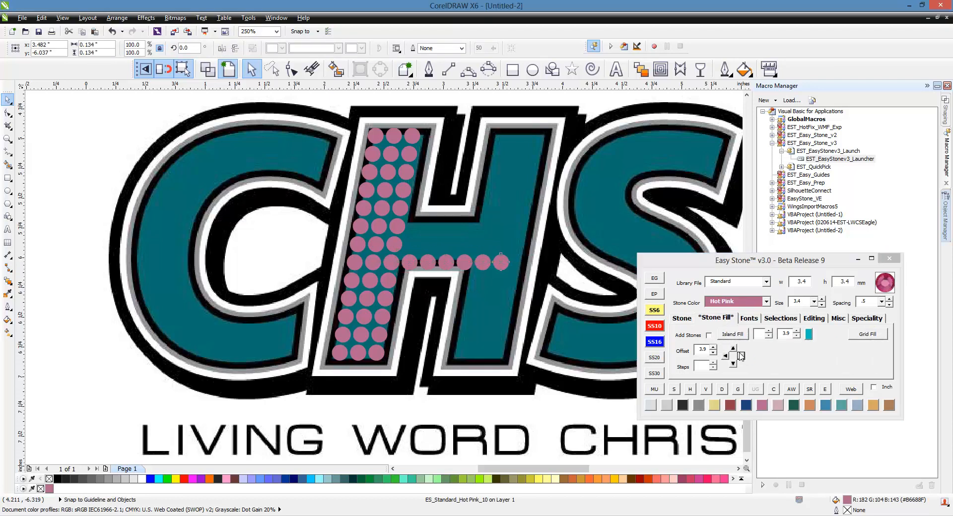
click(546, 315)
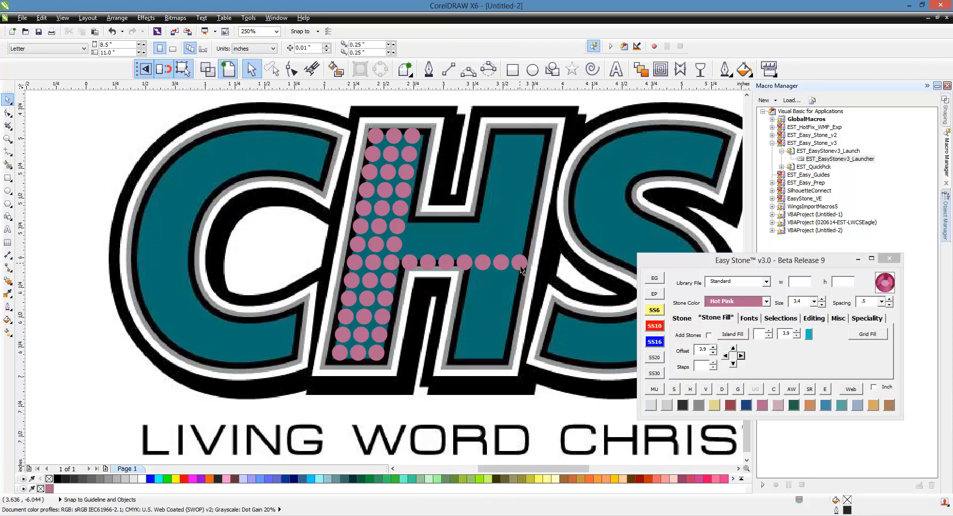
Freehand-select all the left leg's stones and place a copy over the H's right leg, aligned with the crossbar row.
click(271, 69)
mouse_move(279, 120)
mouse_down()
mouse_move(418, 115)
mouse_move(431, 204)
mouse_move(392, 367)
mouse_move(266, 190)
mouse_up()
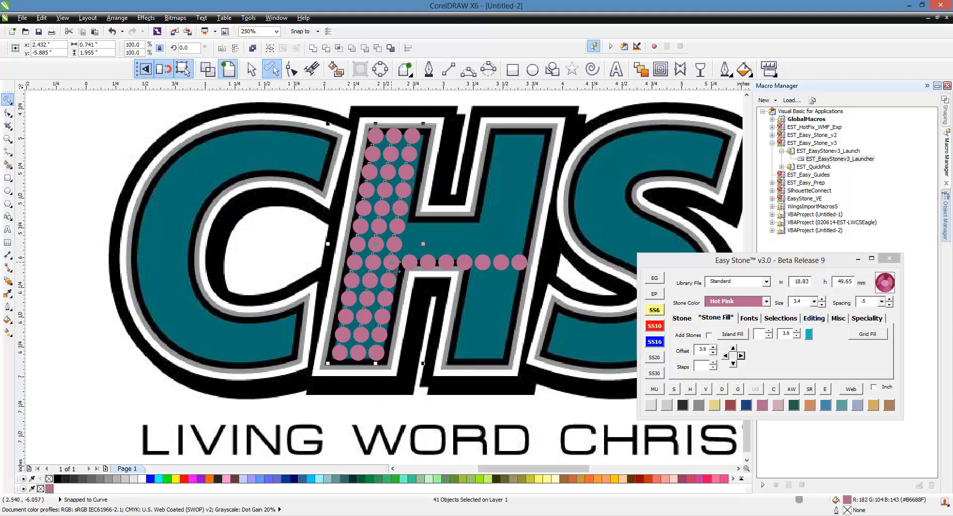
drag(393, 272, 525, 268)
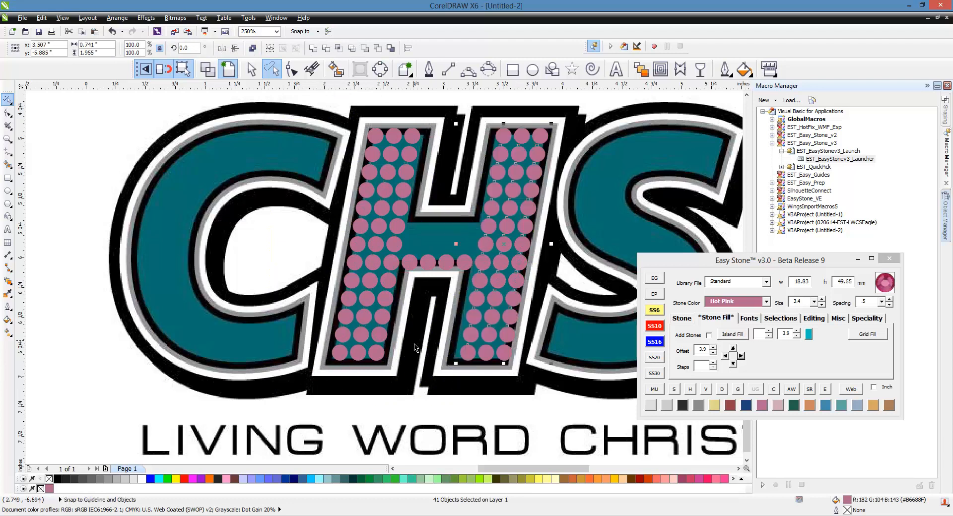
key(Escape)
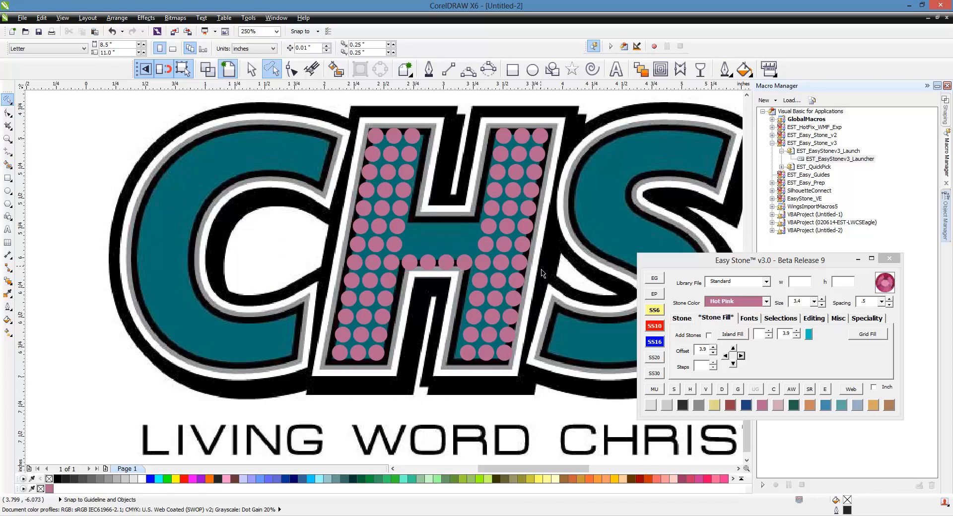
Fill the crossbar's middle row with four copies of the left leg's adjacent stone, using the 3.9 offset.
click(390, 244)
click(741, 356)
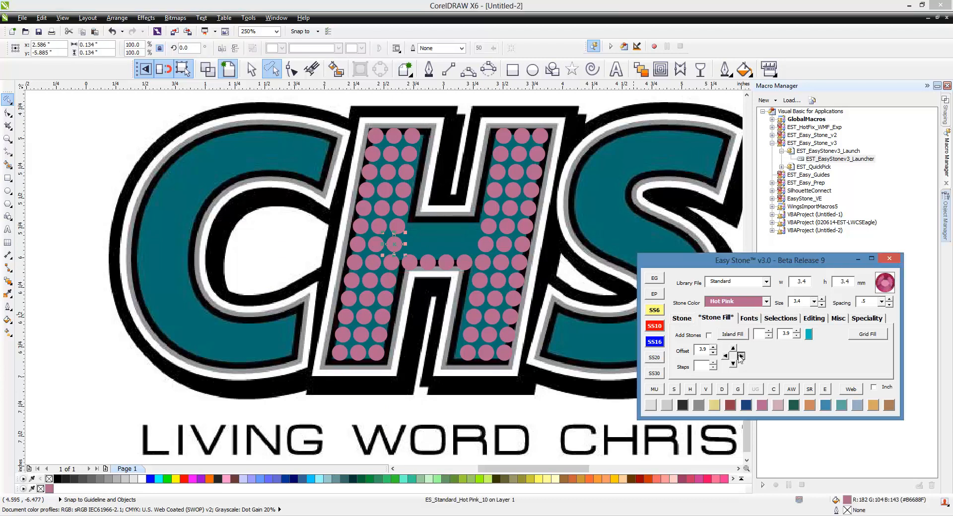
click(741, 356)
click(741, 356)
Fill the crossbar's upper row by copying the left leg's adjacent stone four times to the right at the 3.9 offset.
drag(448, 243, 399, 227)
click(741, 356)
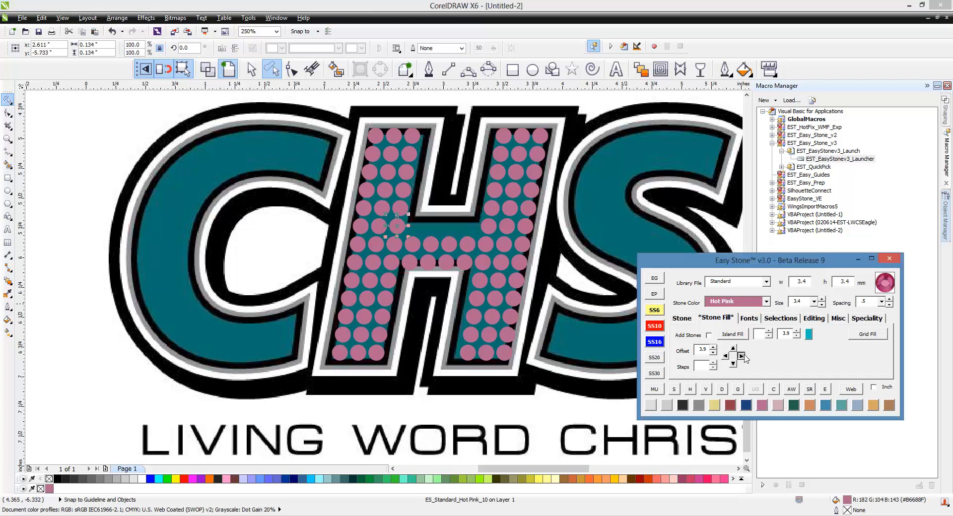
click(741, 356)
click(741, 356)
click(741, 355)
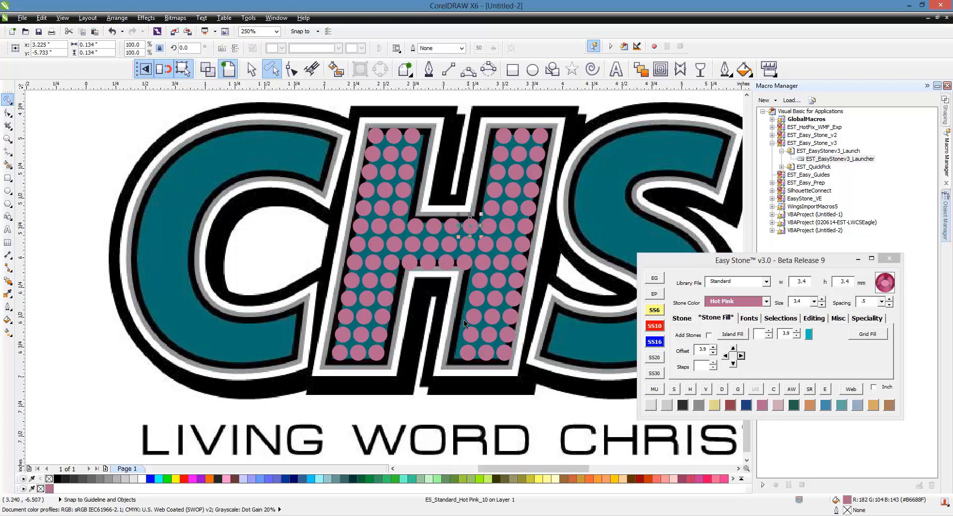
key(Escape)
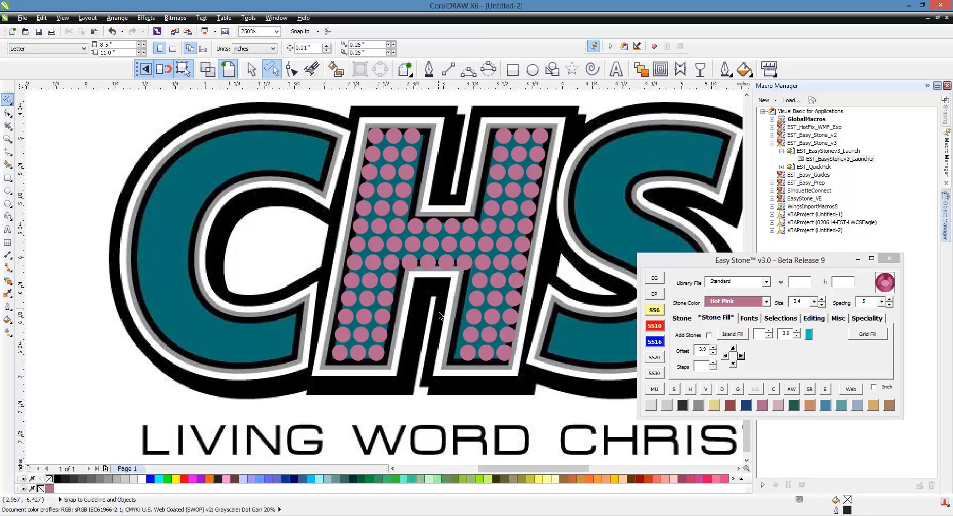
Freehand-select and delete the crossbar stones, keeping only the three beside the left leg.
click(271, 74)
drag(414, 290, 414, 255)
mouse_move(428, 216)
mouse_down()
mouse_move(480, 222)
mouse_move(470, 266)
mouse_move(415, 288)
mouse_up()
key(Delete)
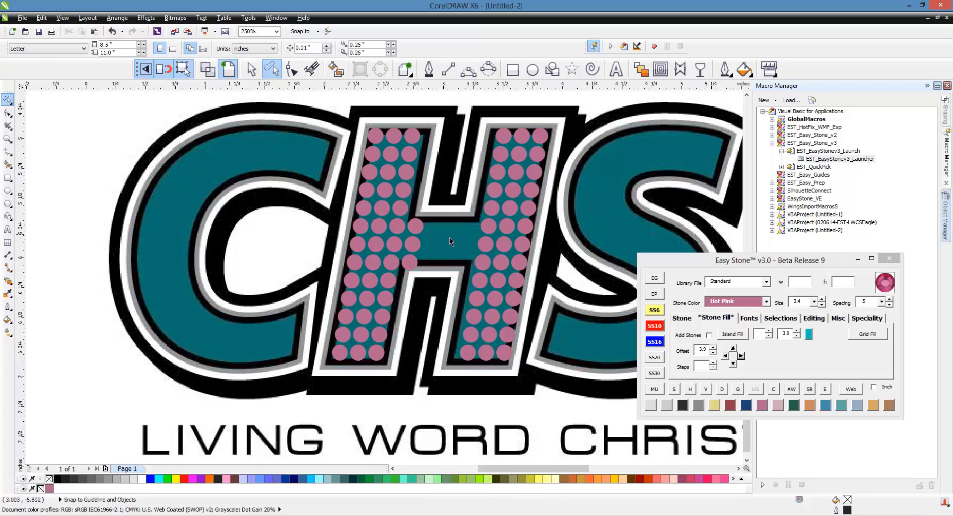
Try to fill the crossbar by copying its three slanted stones together twice to the right with the 3.9 offset.
drag(421, 209, 435, 208)
mouse_move(453, 253)
mouse_down()
mouse_move(441, 280)
mouse_move(407, 284)
mouse_move(400, 264)
mouse_up()
drag(398, 218, 400, 216)
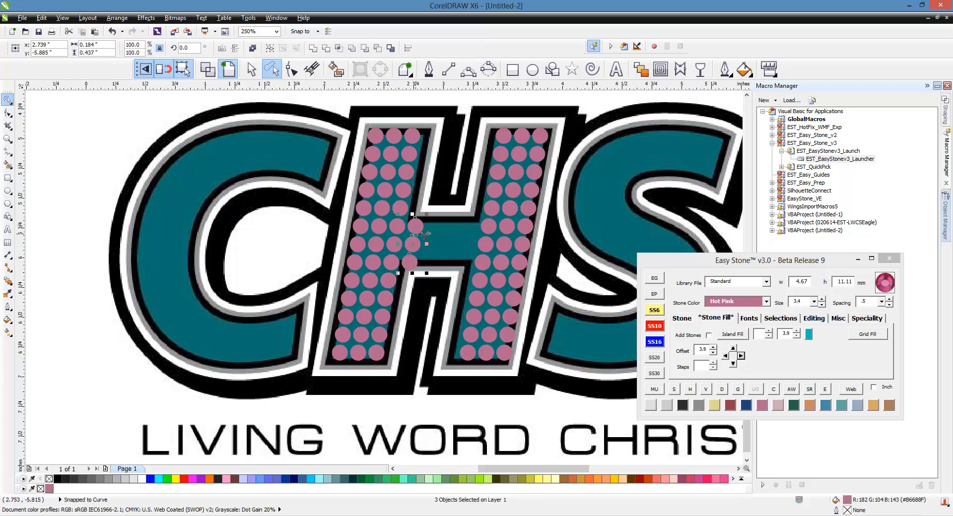
click(741, 357)
click(741, 357)
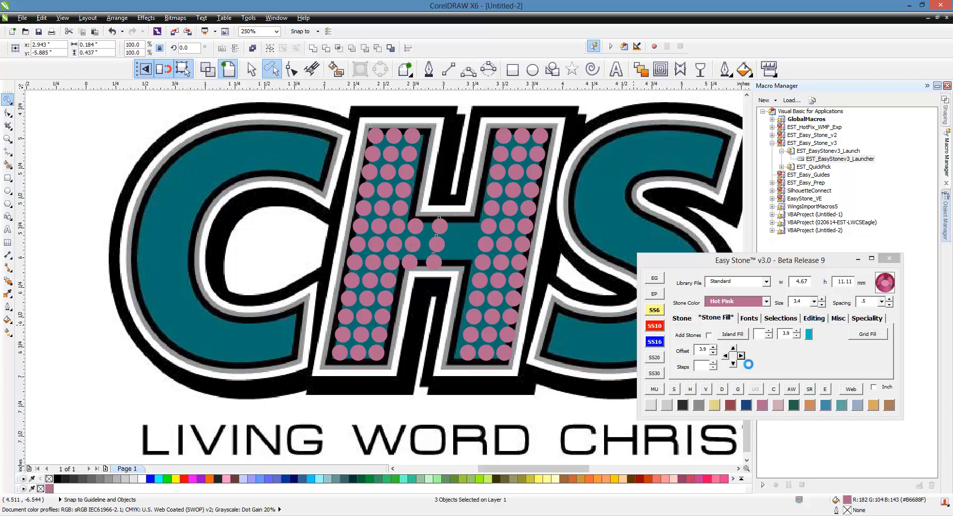
click(427, 289)
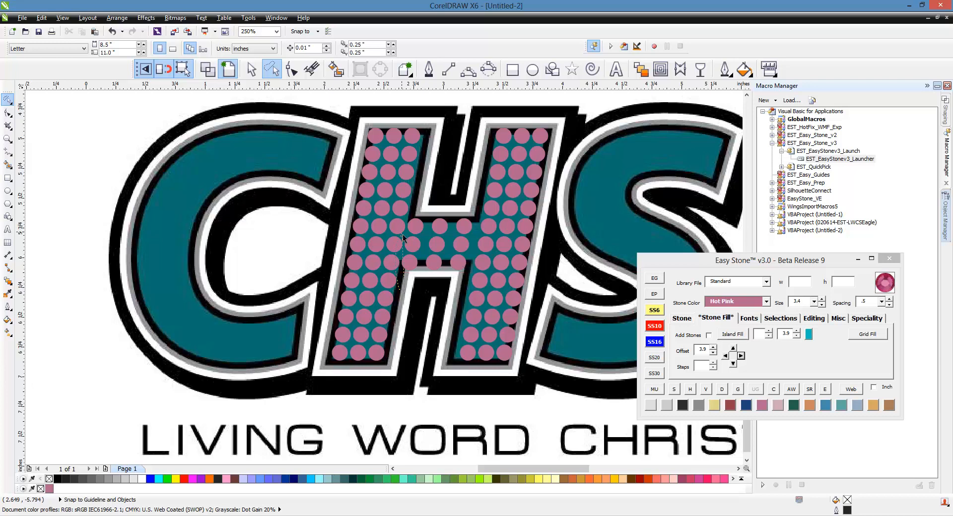
Delete the two copied sets of three stones from the crossbar.
mouse_move(420, 283)
mouse_down()
mouse_move(429, 223)
mouse_move(461, 209)
mouse_up()
drag(472, 260, 463, 296)
key(Delete)
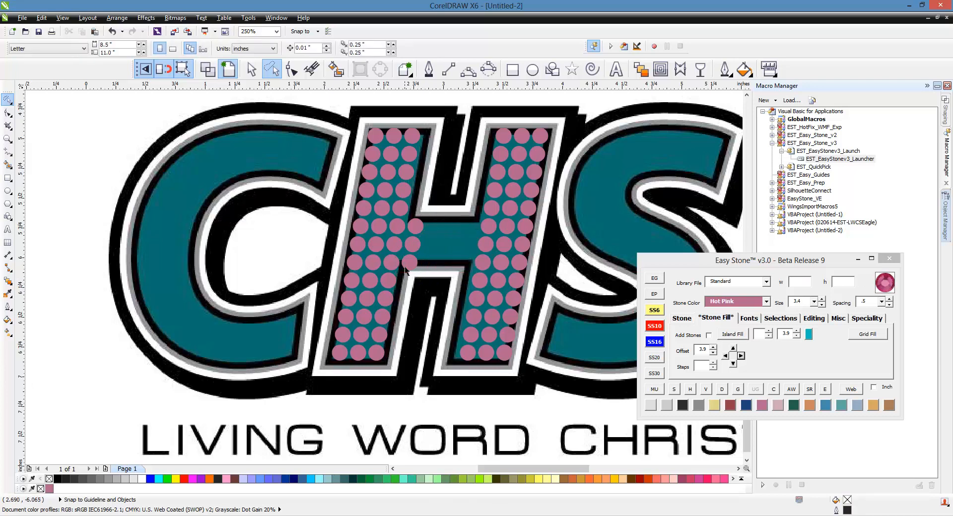
Refill the crossbar's lower row by copying its remaining stone three times to the right at the 3.9 offset.
click(408, 267)
click(740, 356)
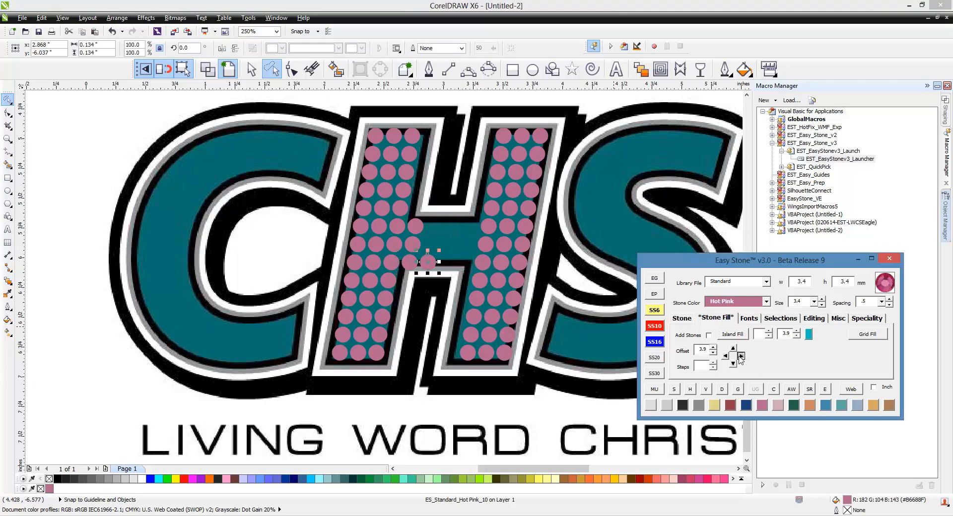
click(740, 356)
click(741, 356)
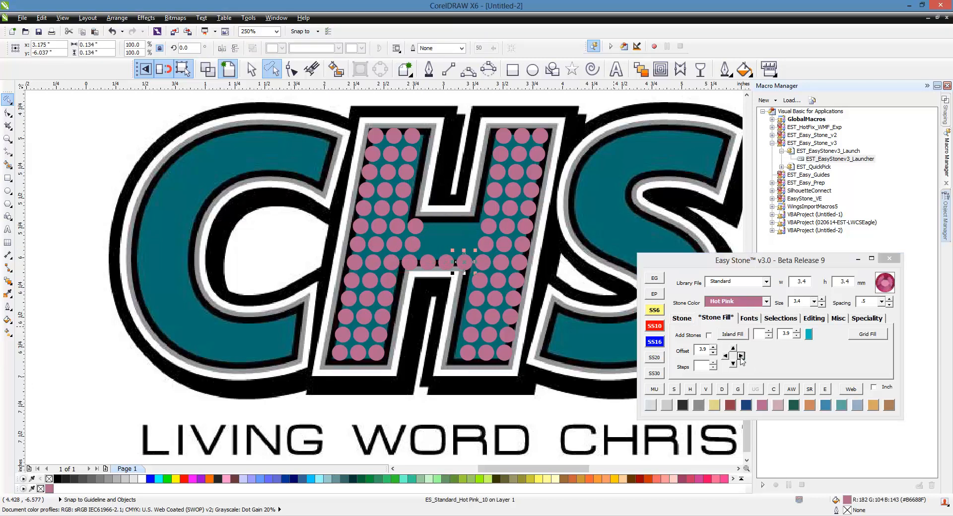
key(Escape)
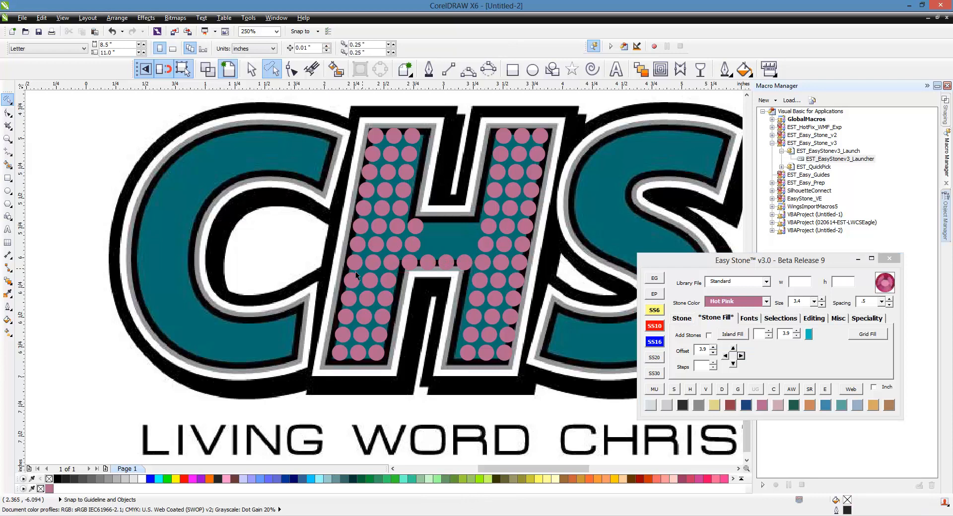
Fill the crossbar's two upper rows with stones, completing the crossbar between the H's legs.
drag(318, 254, 559, 272)
drag(395, 268, 399, 231)
click(268, 258)
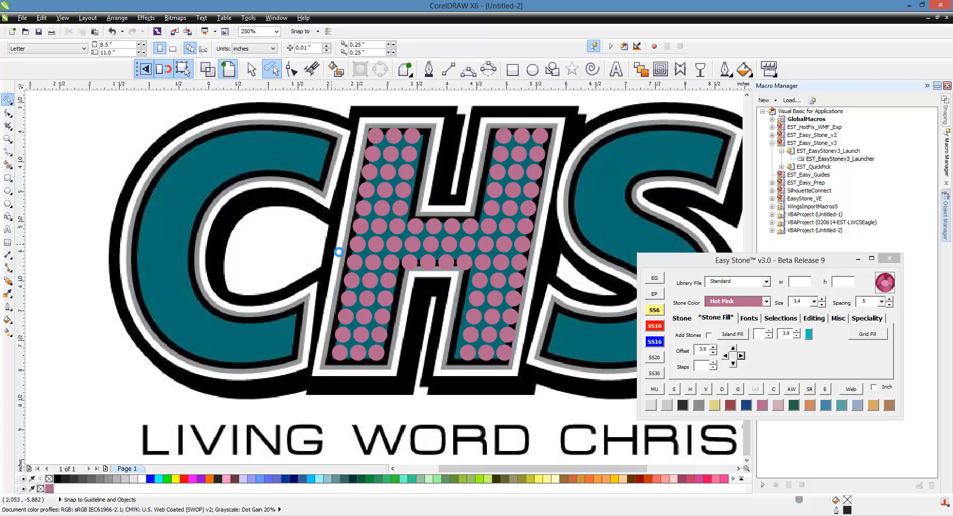
Select all stones of the H and run Easy Stone's C function on them.
scroll(335, 252, down, 2)
scroll(369, 224, up, 2)
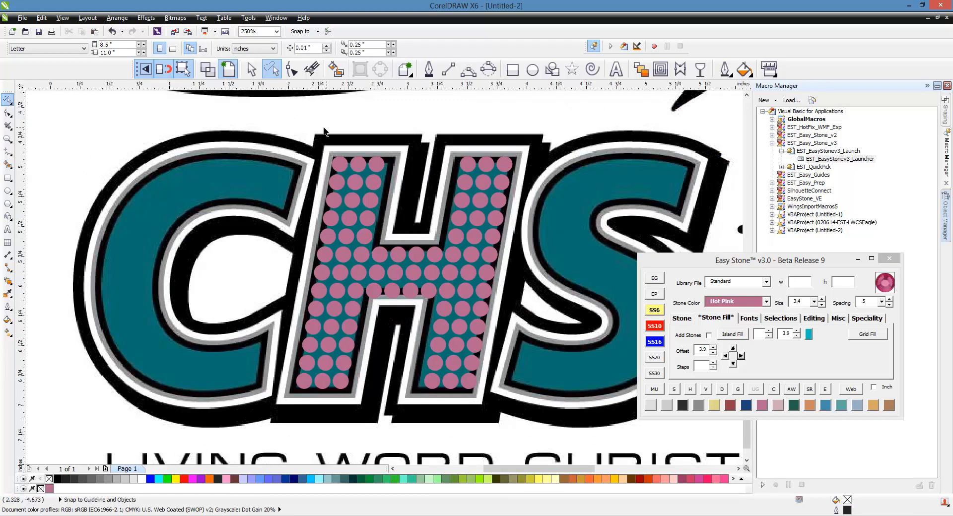
click(256, 73)
drag(256, 116, 546, 434)
click(773, 389)
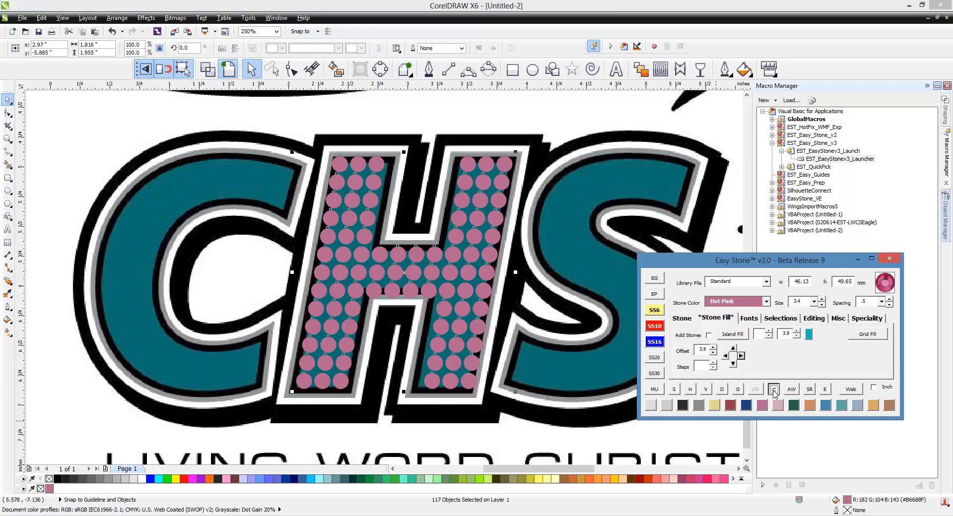
click(557, 285)
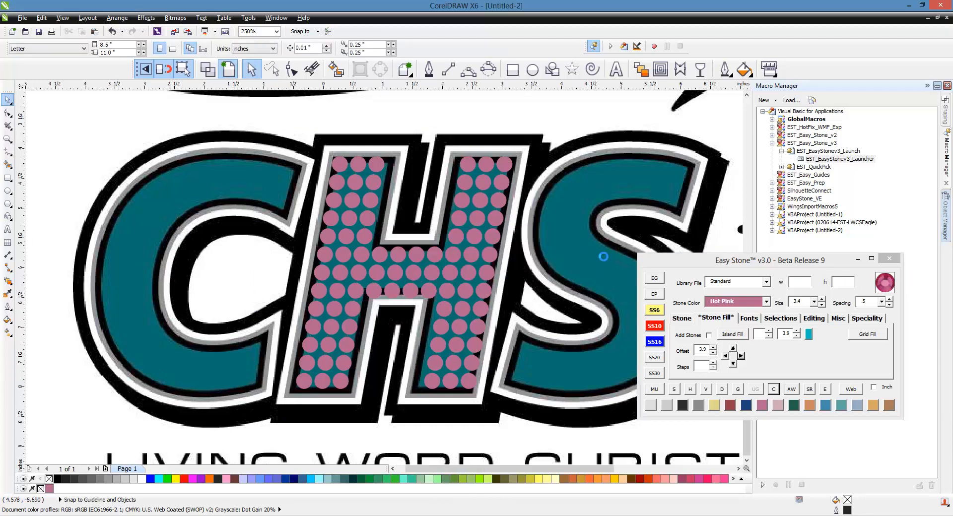
Place the H's selected stone set in the empty area about 10 inches left of the logo's H.
scroll(580, 221, down, 2)
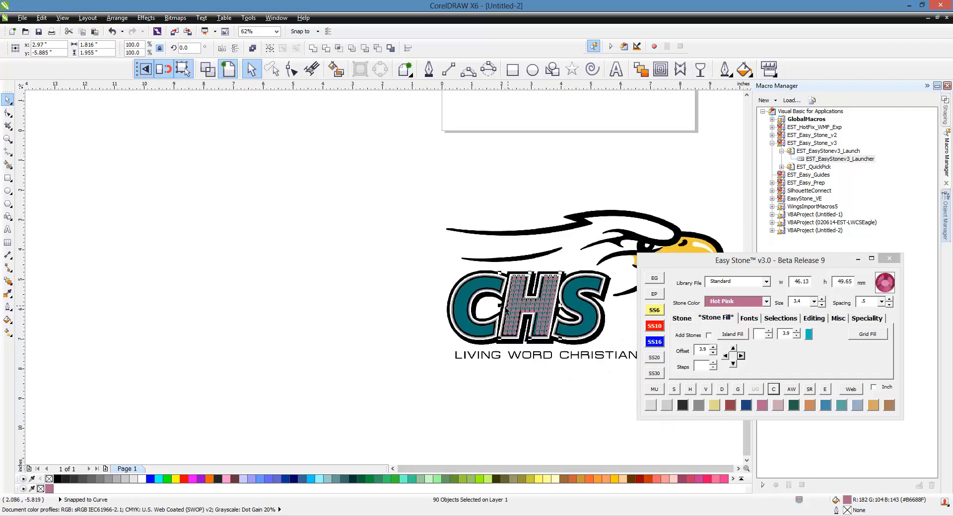
drag(525, 311, 226, 312)
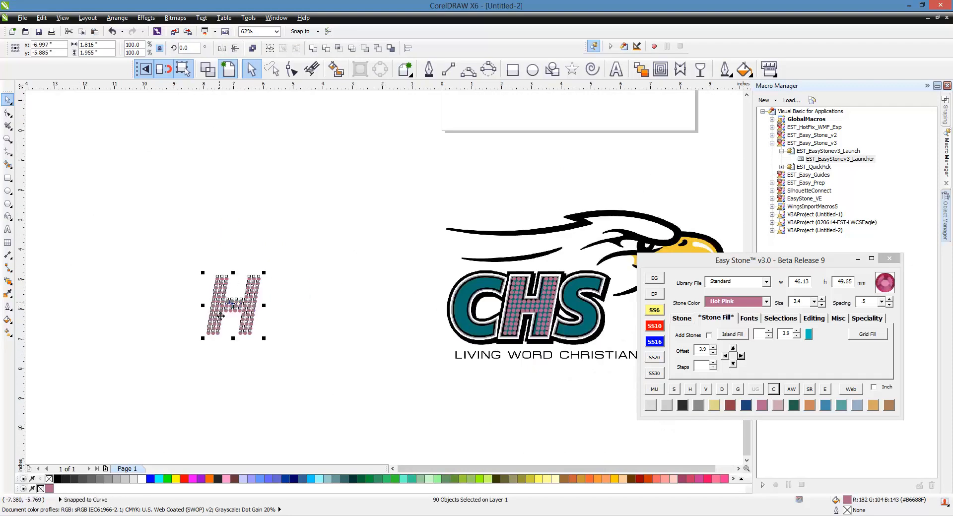
click(161, 347)
scroll(207, 312, up, 1)
scroll(173, 340, up, 1)
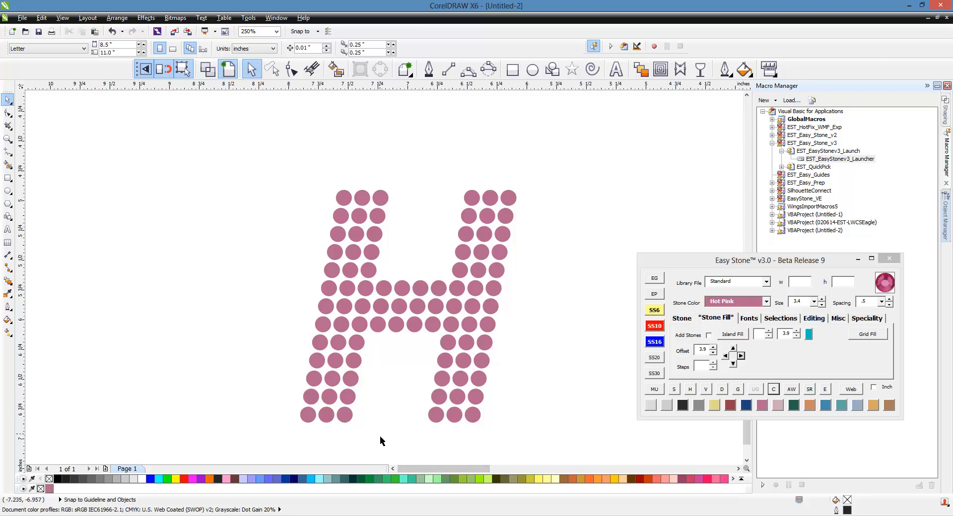
Use Draw Line to connect the right leg's top and bottom outermost stones along its outer edge.
scroll(380, 436, down, 2)
scroll(380, 435, up, 2)
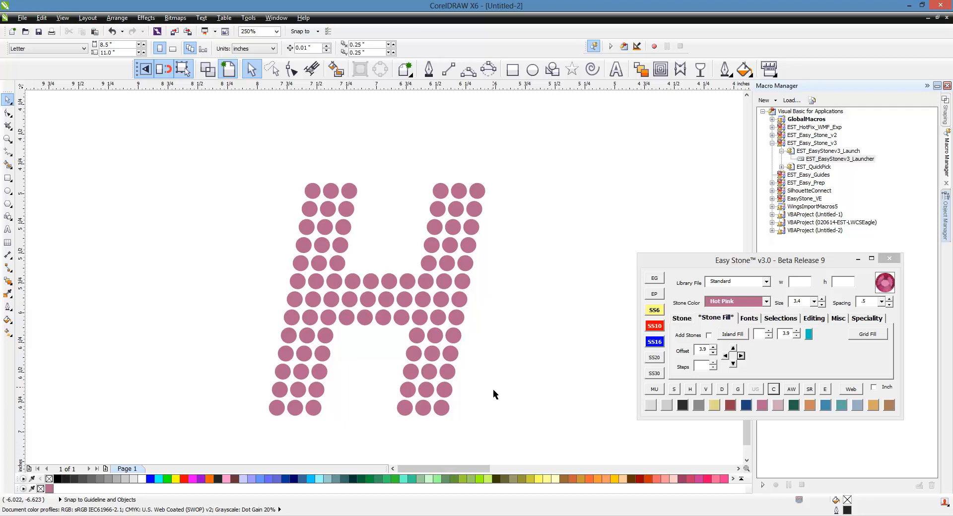
click(837, 319)
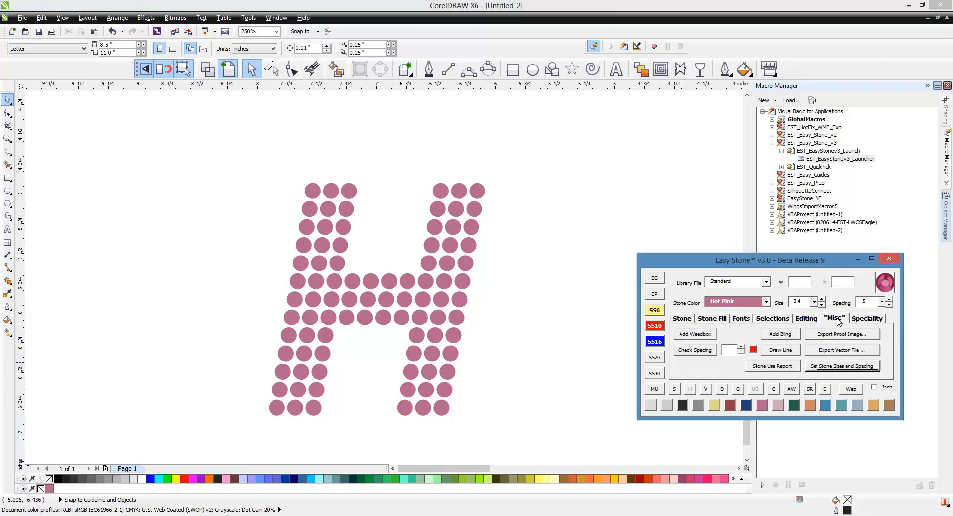
click(779, 351)
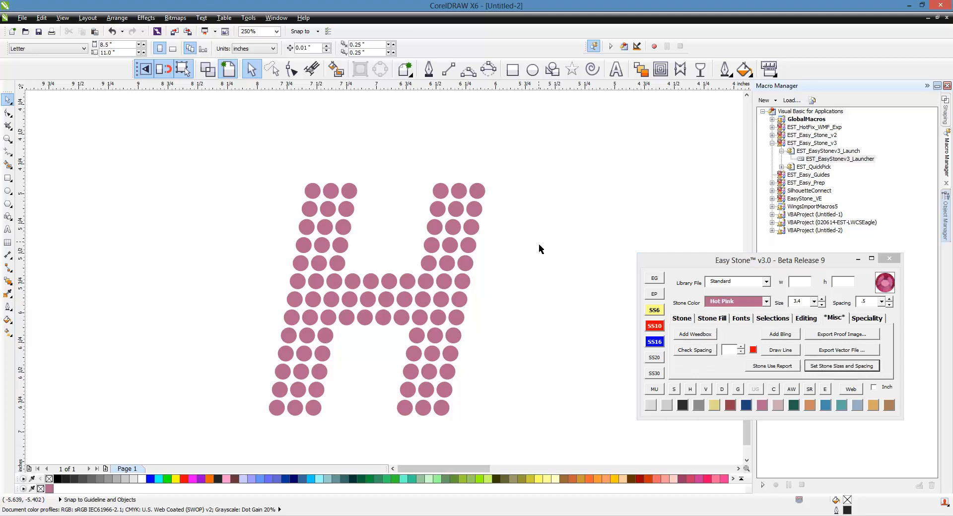
click(477, 193)
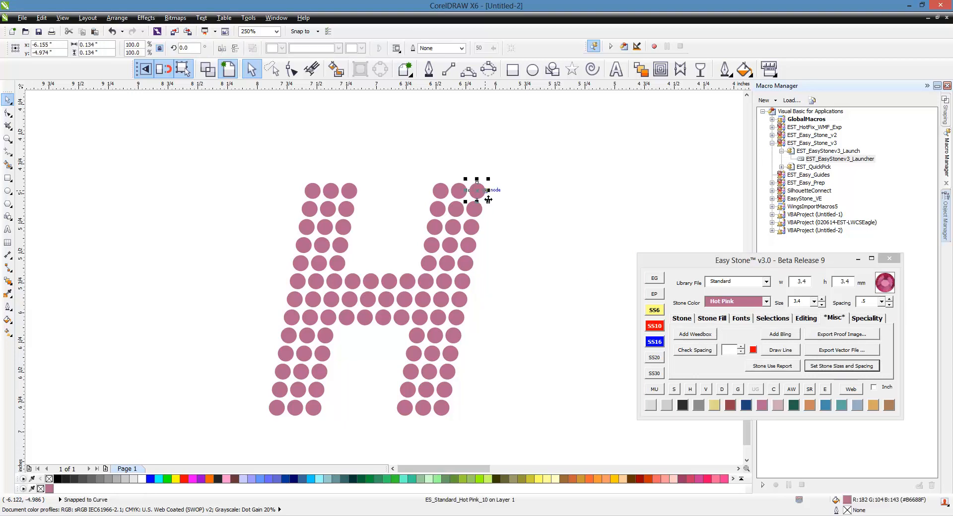
click(442, 408)
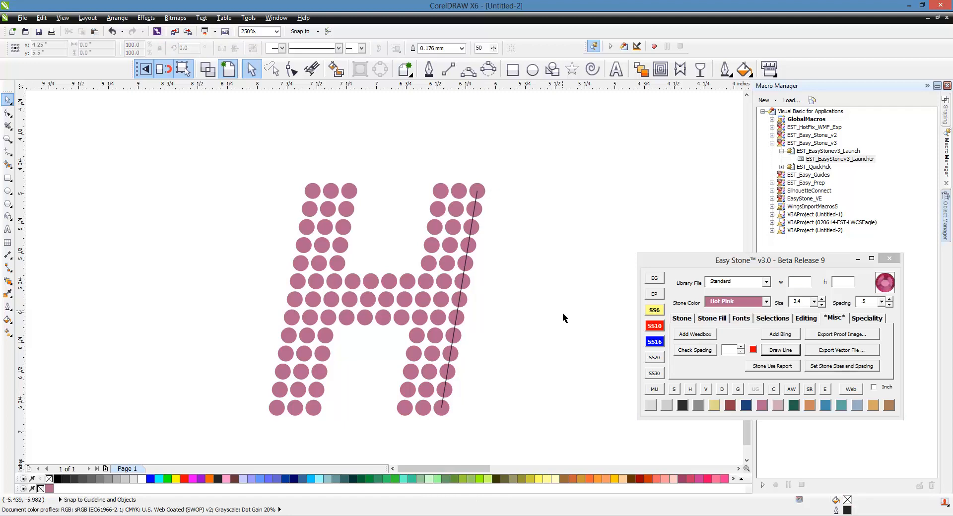
Draw a line along the right leg's bottom row between its two end stones.
click(441, 408)
shift+click(405, 414)
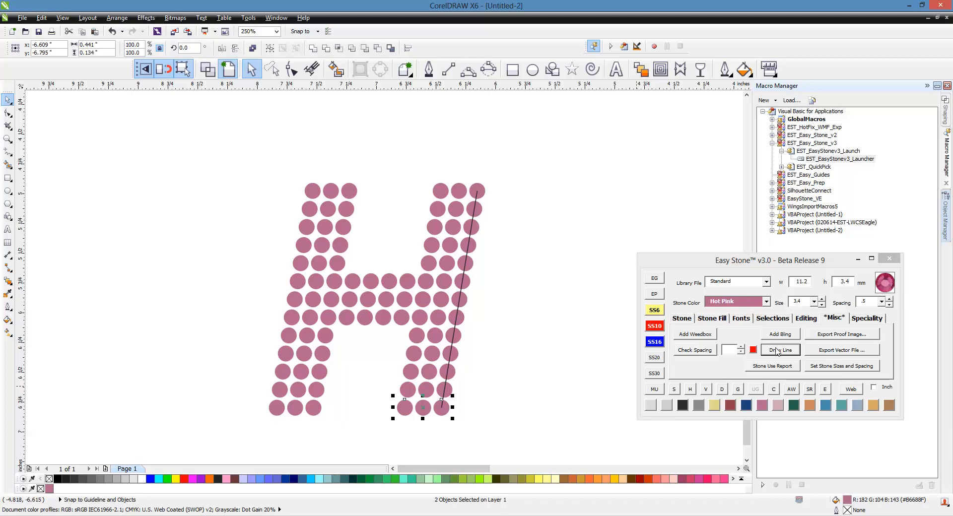
click(561, 371)
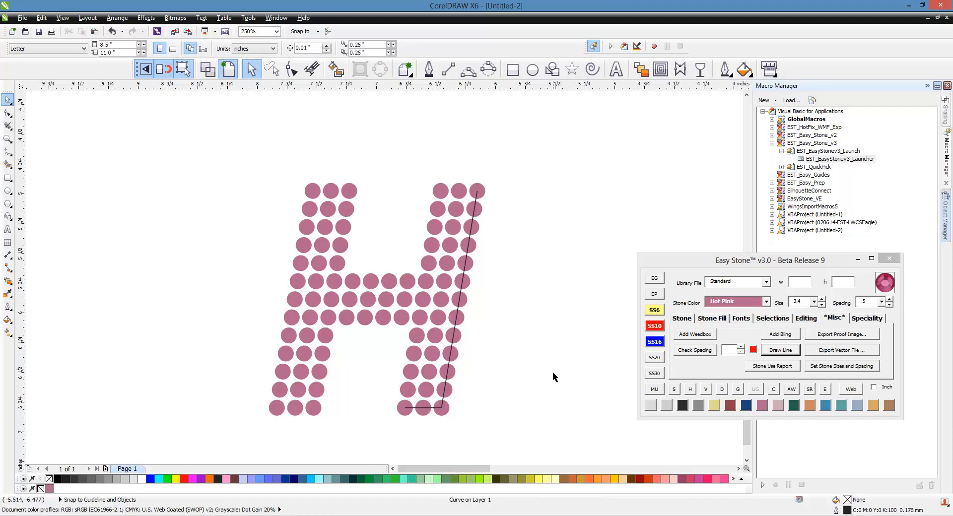
drag(414, 426, 420, 310)
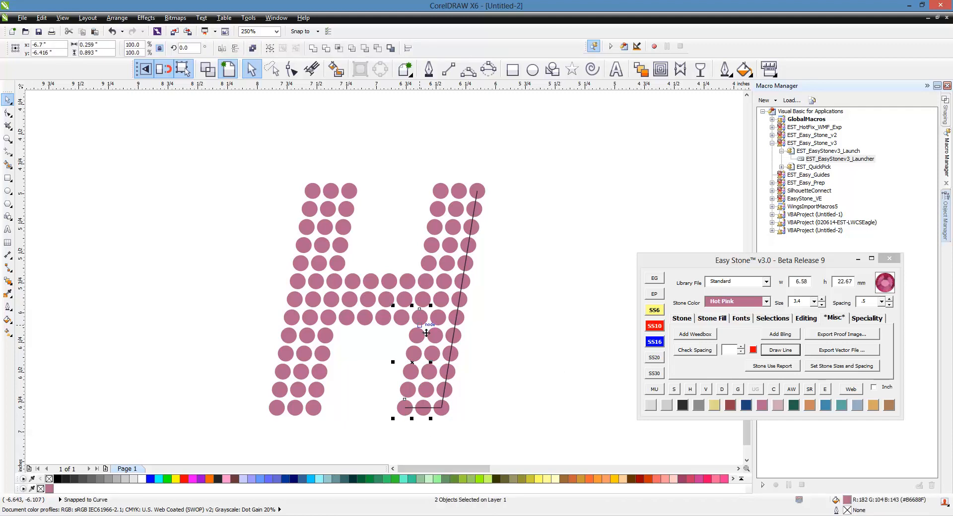
key(alt+e)
key(Escape)
key(Escape)
click(379, 367)
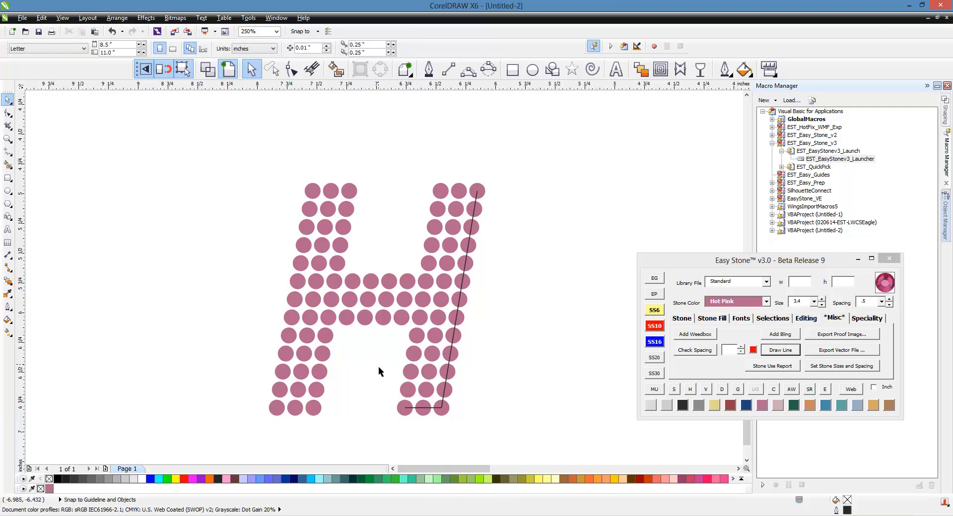
Draw lines up the right leg's lower inner edge and along the underside row of the crossbar.
click(407, 412)
shift+click(422, 322)
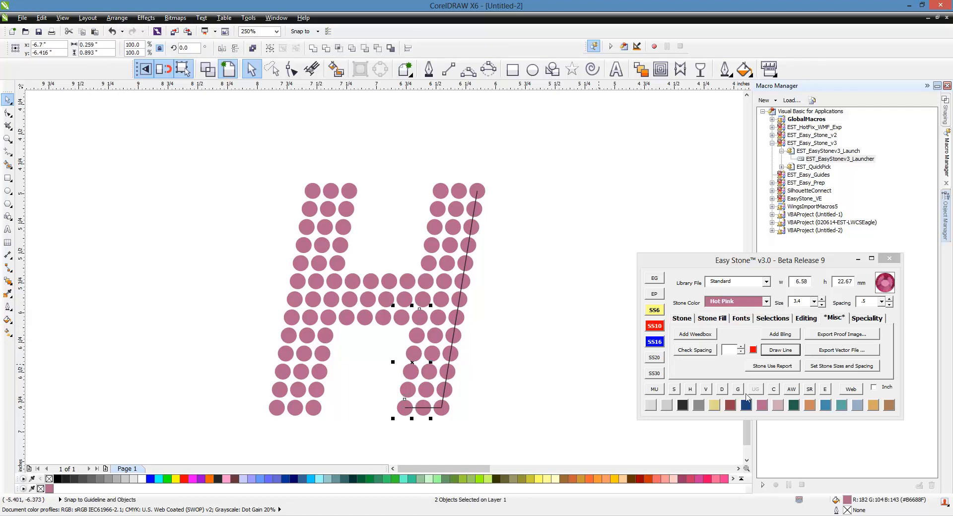
click(544, 389)
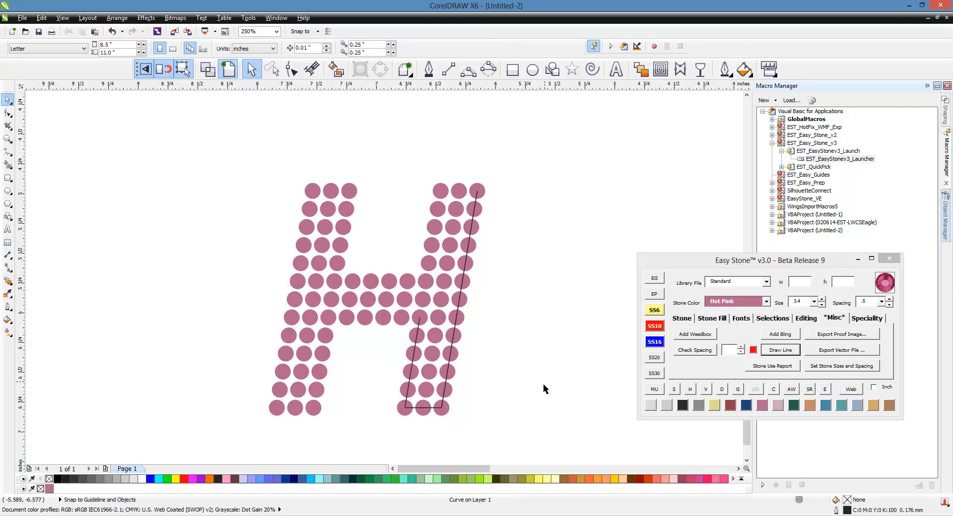
click(422, 321)
shift+click(336, 323)
click(330, 322)
shift+click(318, 409)
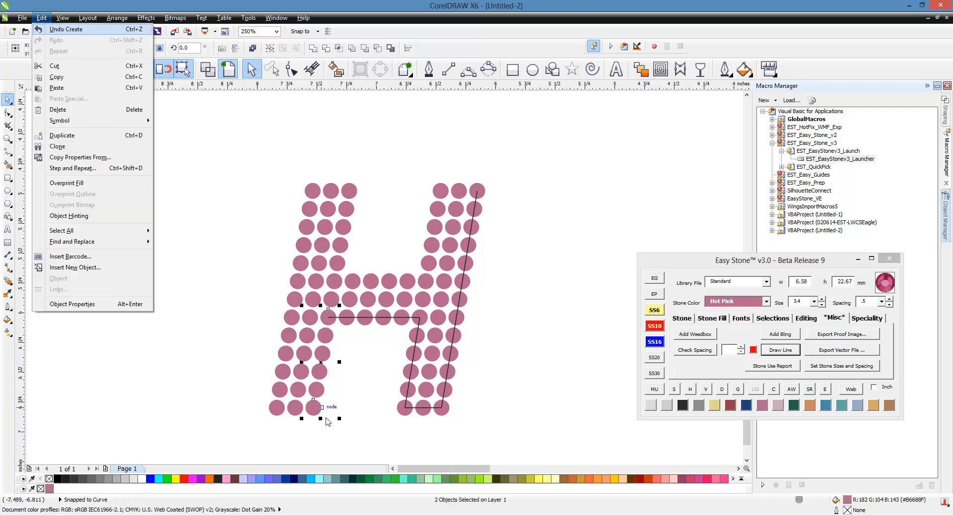
click(356, 388)
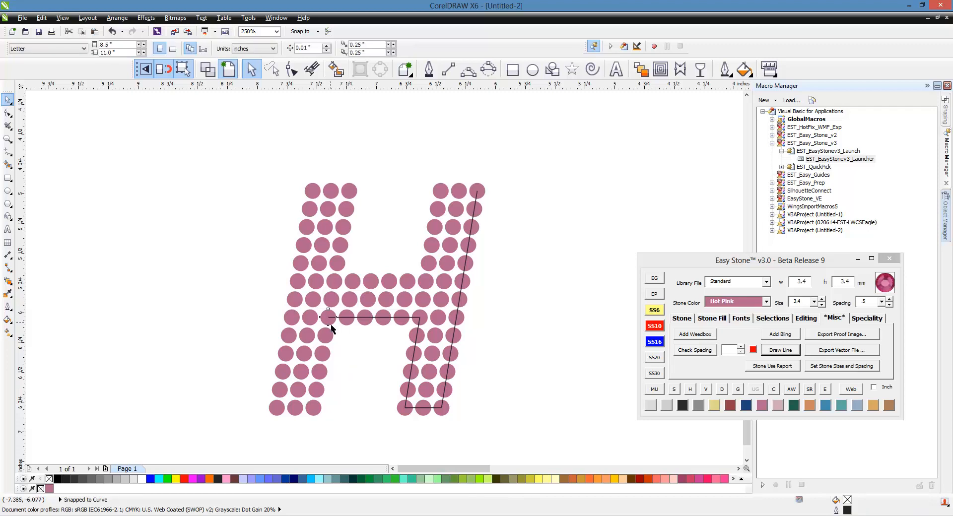
Draw lines down the left leg's lower inner edge and across its bottom row of stones.
click(332, 320)
shift+click(320, 406)
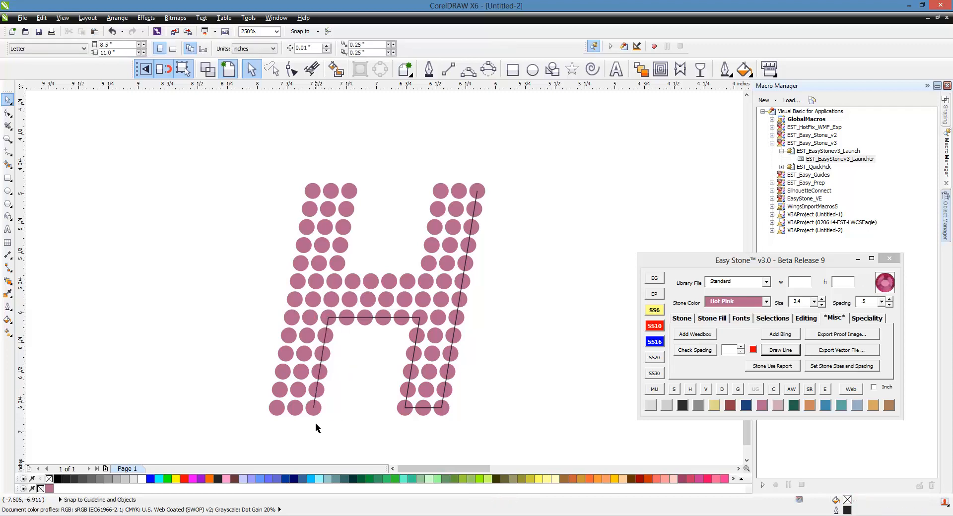
click(314, 413)
shift+click(279, 415)
Draw lines up the left leg's outer edge and across its top row of stones.
click(276, 415)
shift+click(318, 199)
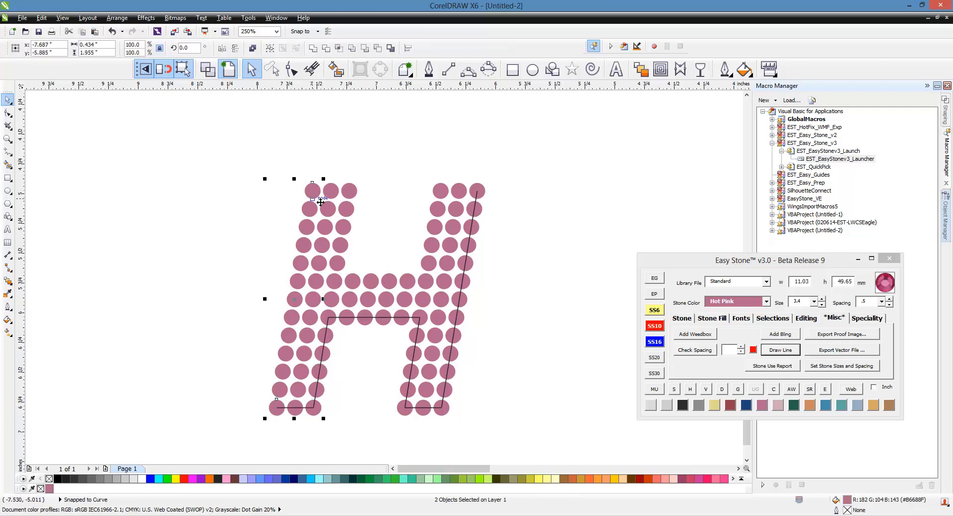
click(319, 196)
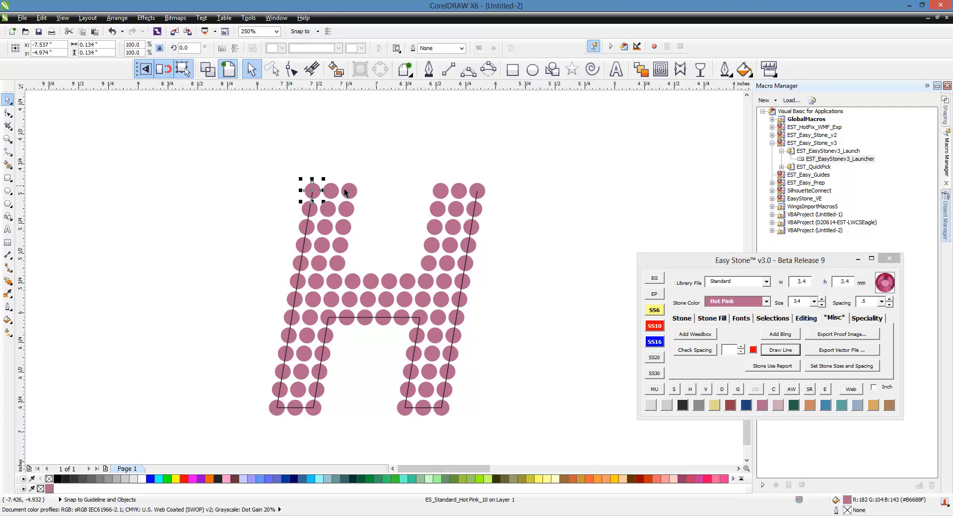
click(351, 194)
Complete the H outline with lines along the left leg's upper inner edge, the crossbar's upper row, and the right leg's upper inner edge and top.
shift+click(332, 287)
shift+click(429, 287)
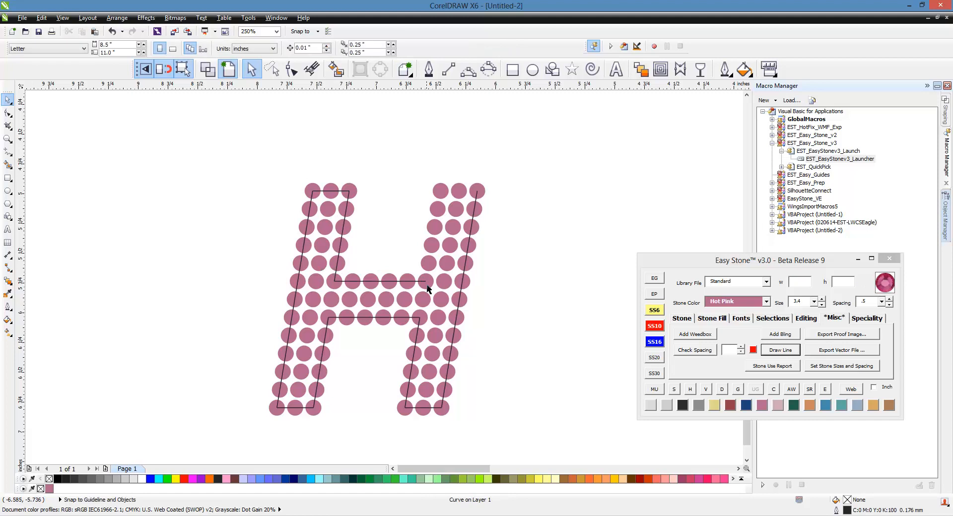
click(440, 193)
shift+click(483, 194)
Select all the outline lines by marking one as the sample and creating a selection, and join them into one path.
click(464, 276)
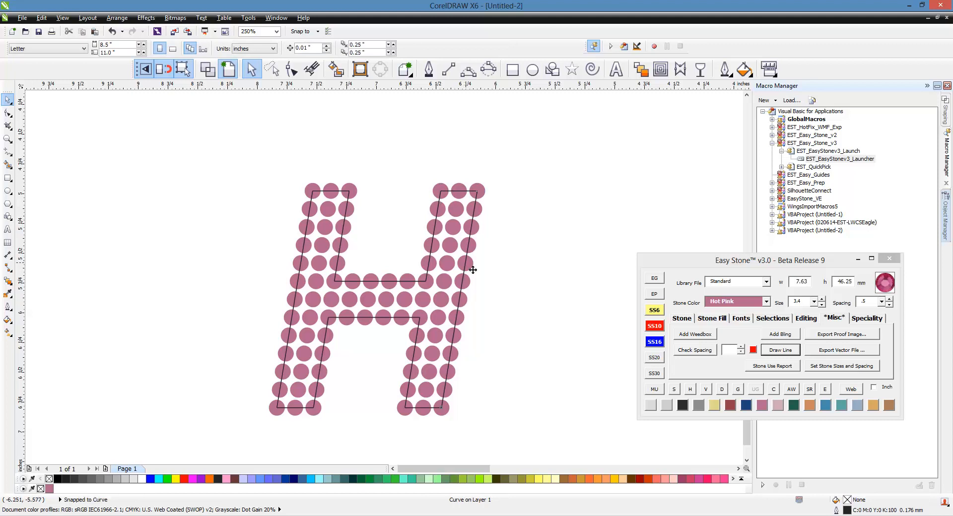
click(776, 318)
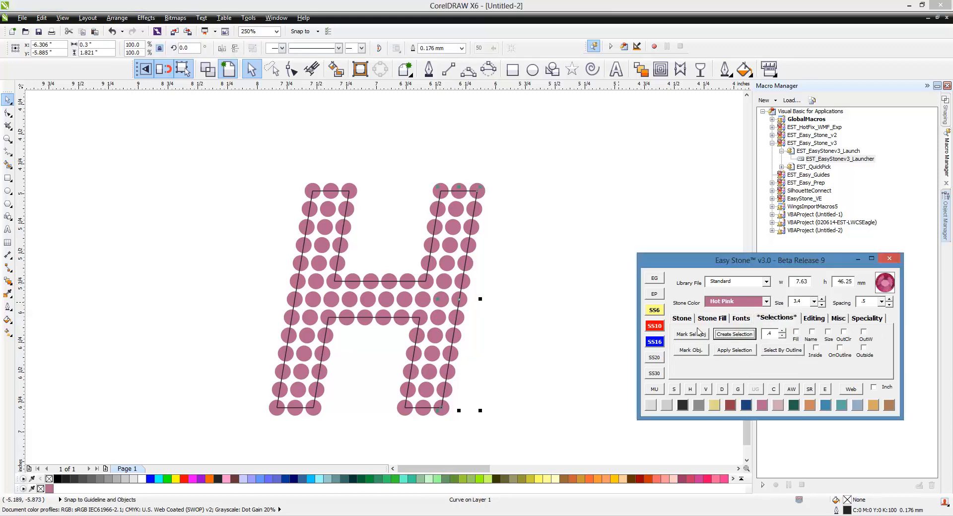
click(577, 341)
drag(547, 149, 247, 411)
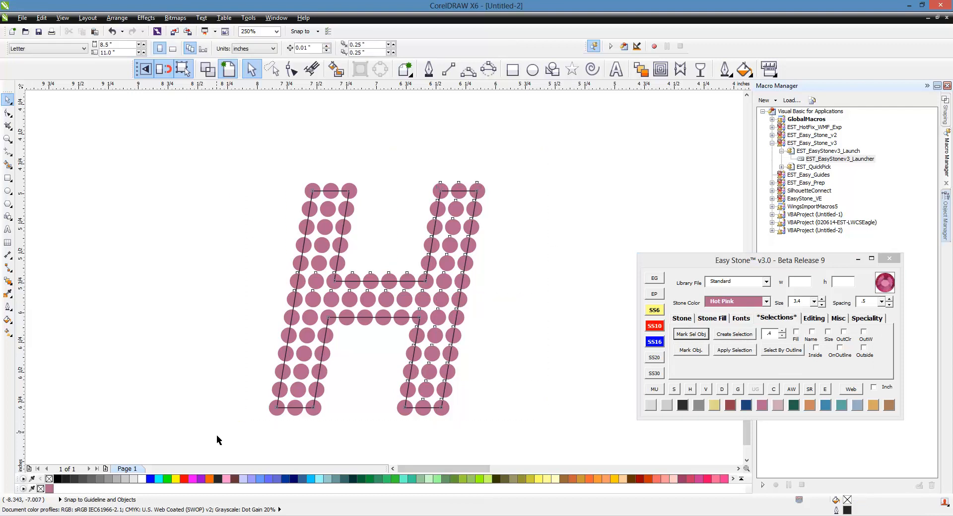
drag(217, 440, 219, 437)
click(734, 334)
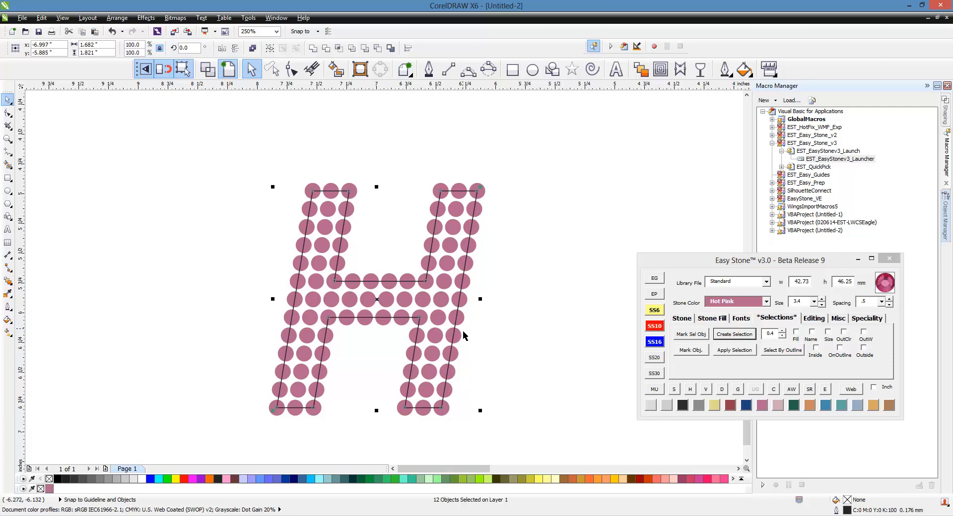
click(820, 319)
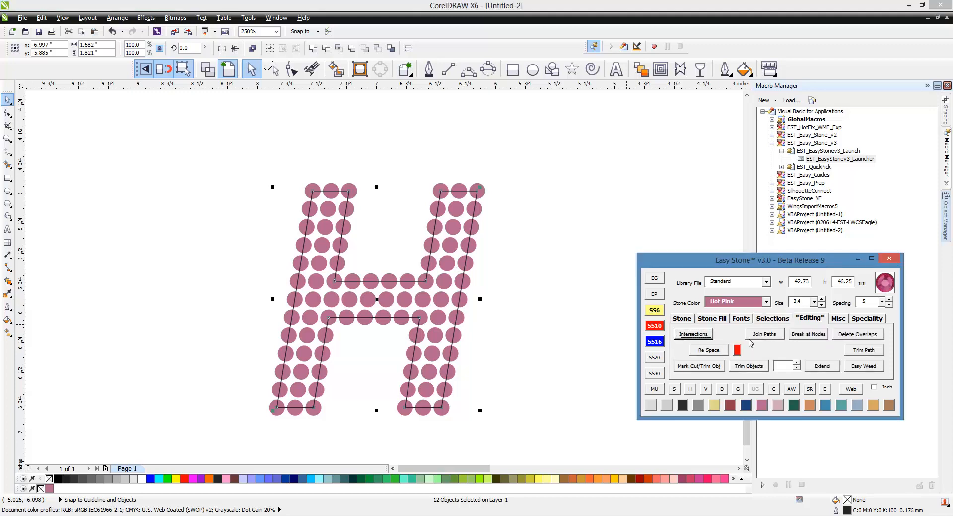
click(761, 334)
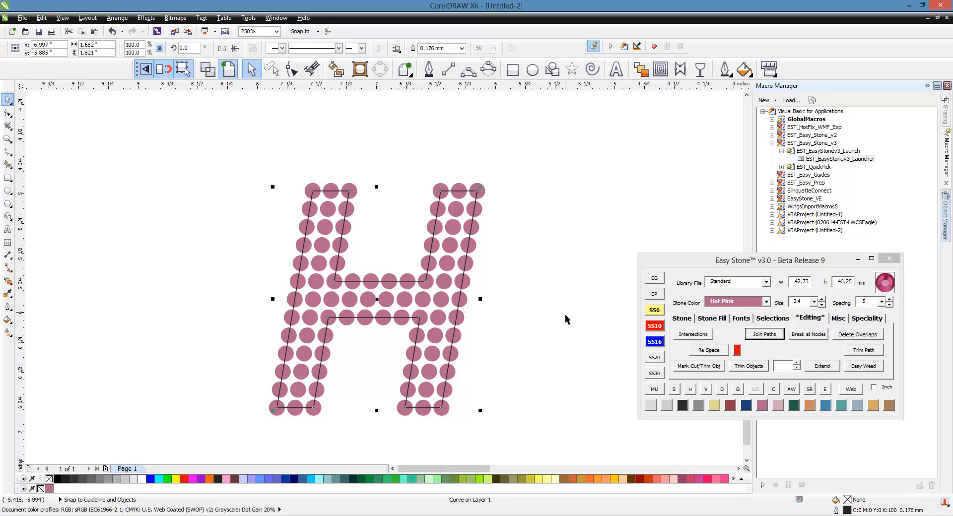
Create an island fill offset from the joined H path with the ss10 - ss6 option and select the new outer contour.
click(717, 320)
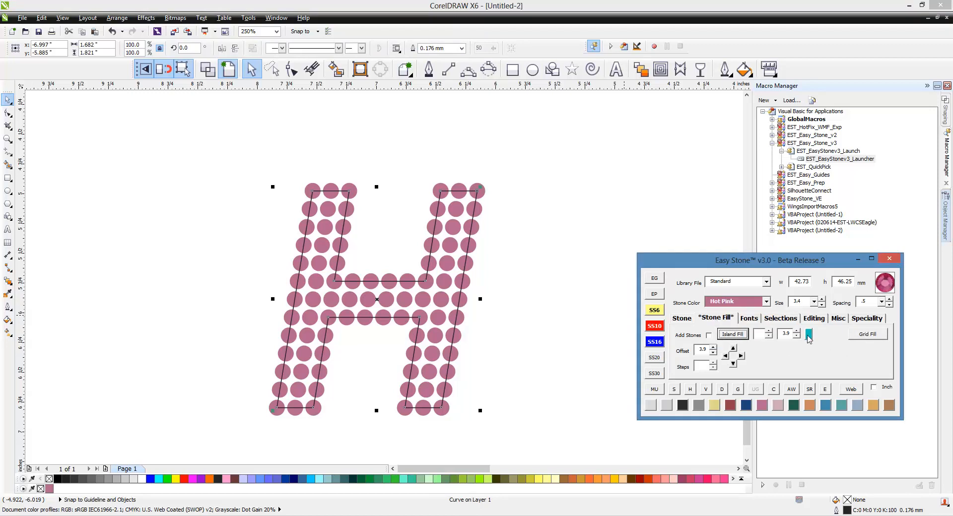
click(809, 335)
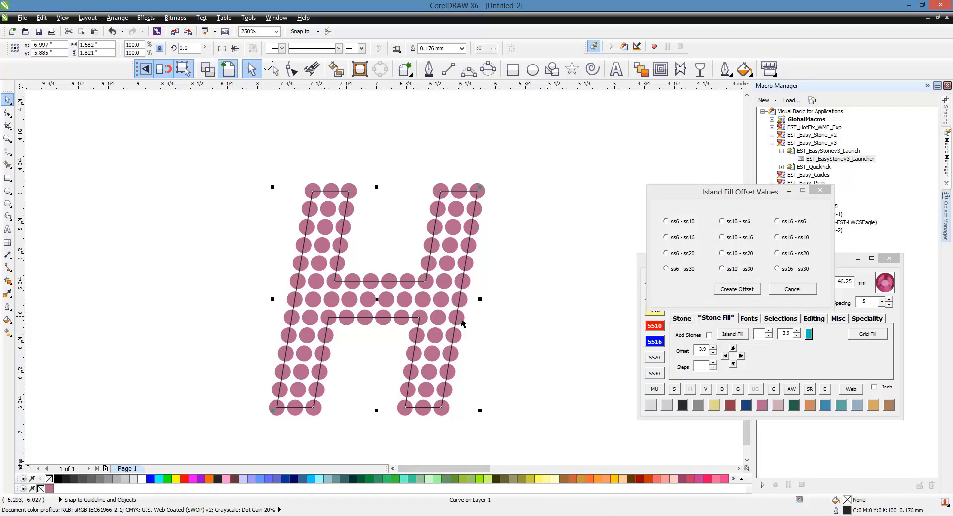
click(726, 223)
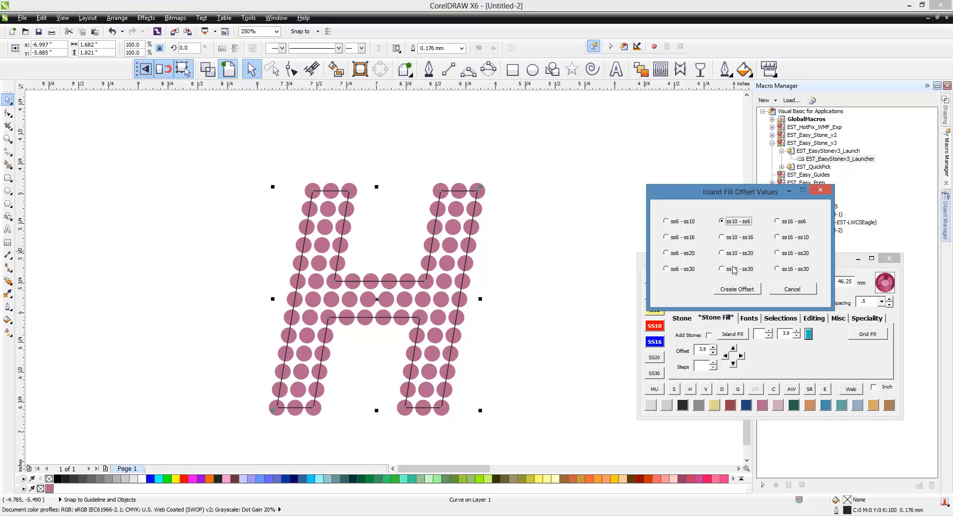
click(734, 291)
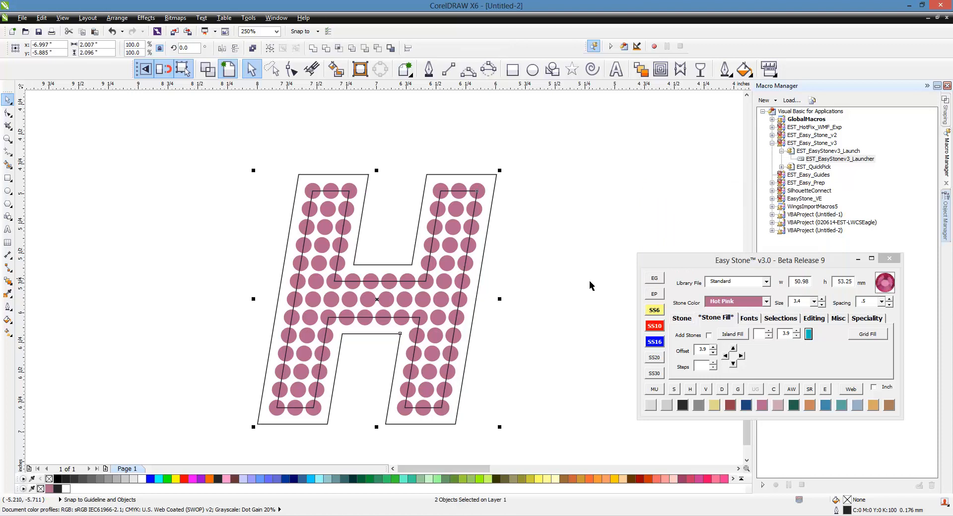
click(497, 190)
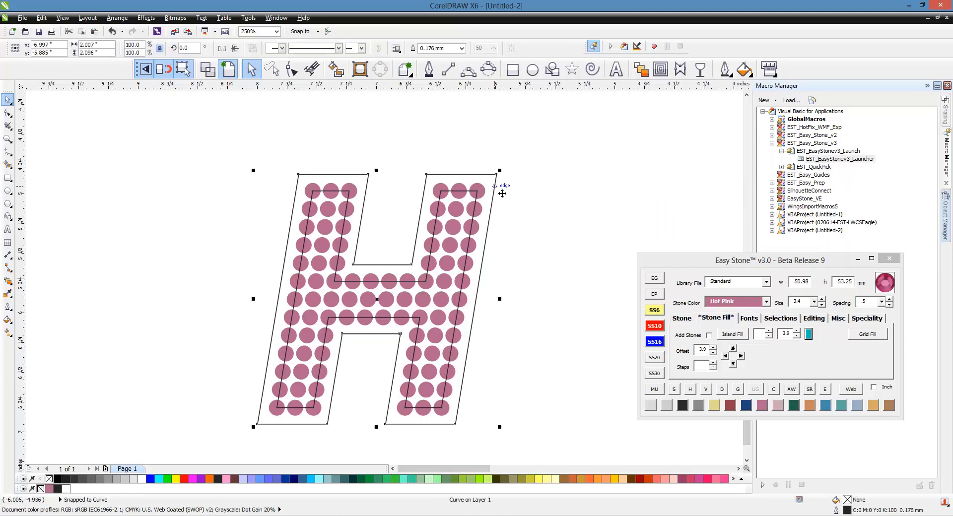
Add SS6 stones in Crystal along the selected outer contour around the H.
click(651, 405)
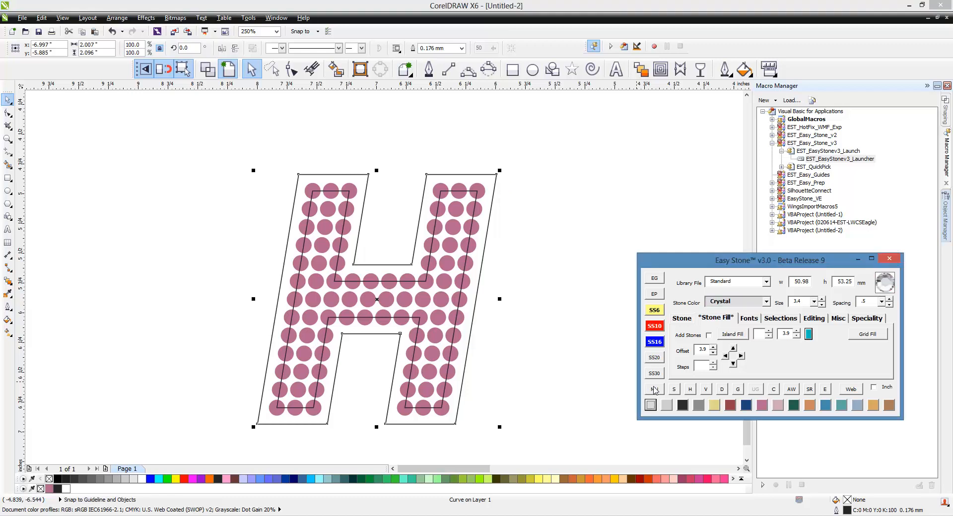
click(656, 311)
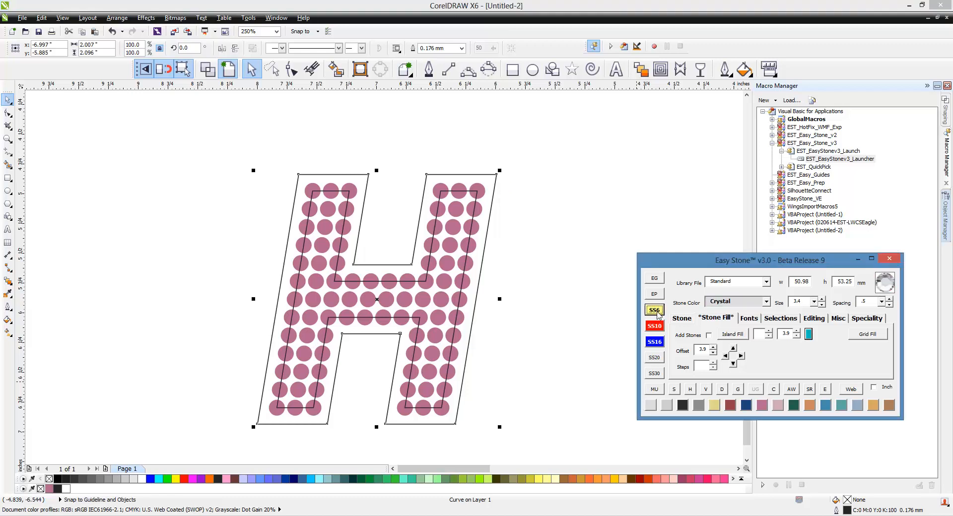
click(687, 318)
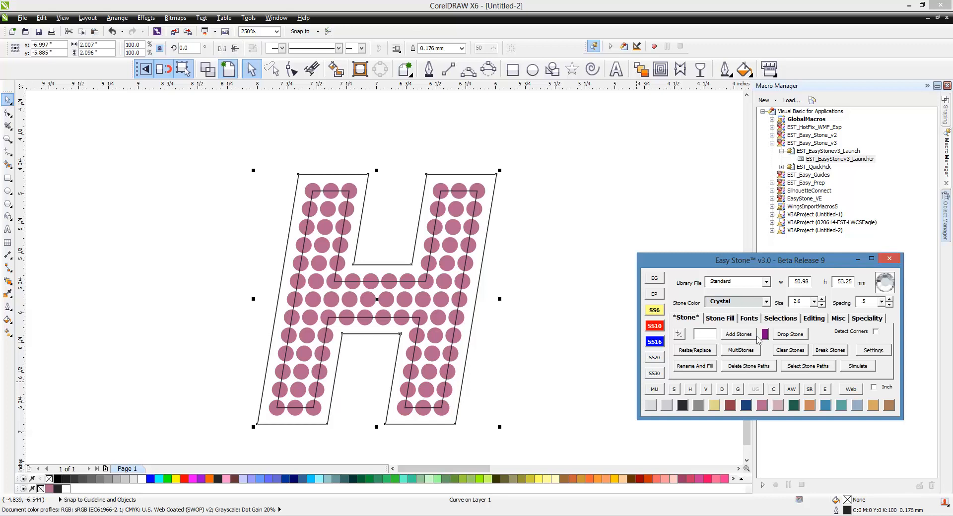
click(741, 335)
click(537, 300)
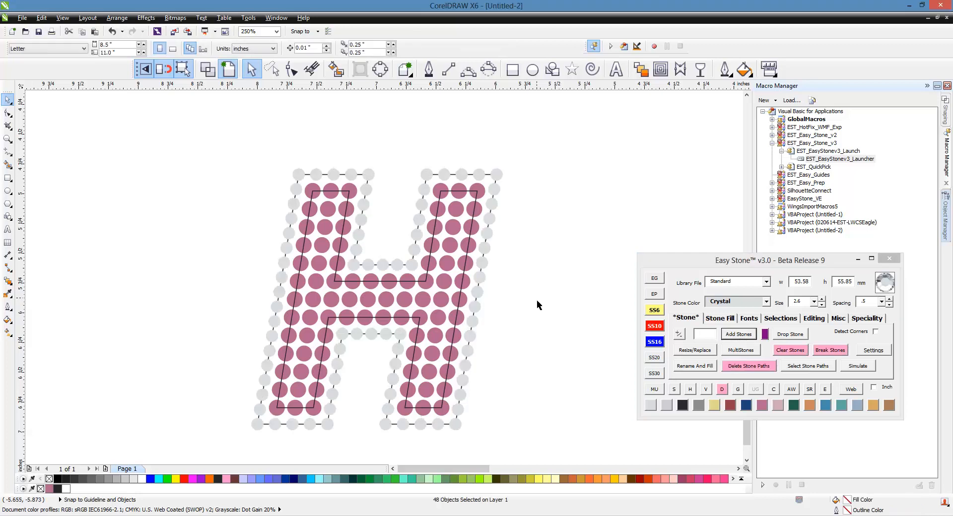
Delete the stone path under the crystal border and the inner H outline, leaving only the stones.
drag(197, 440, 196, 440)
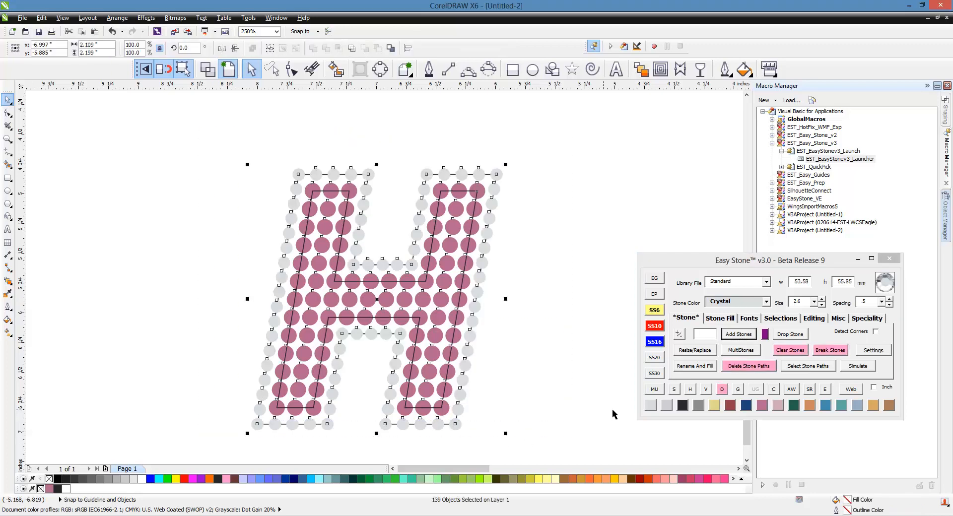
click(722, 390)
click(550, 317)
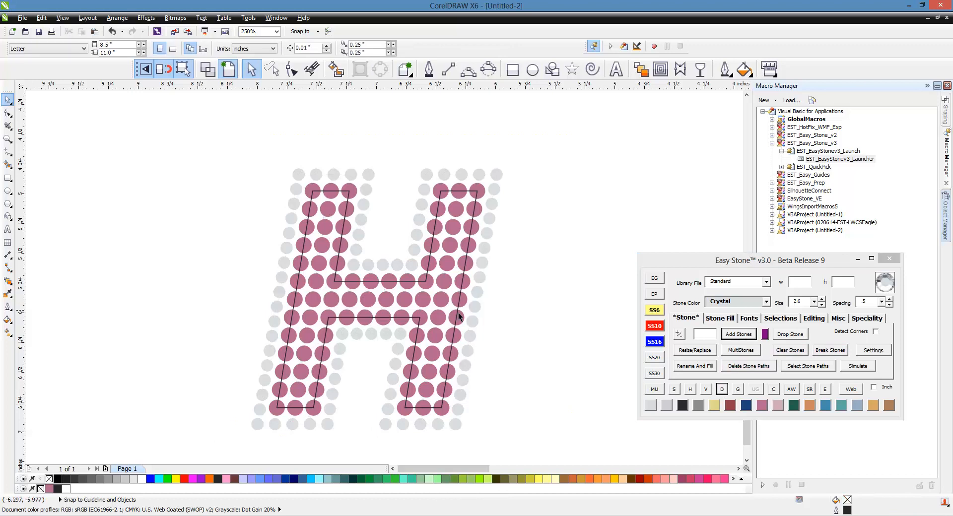
click(441, 297)
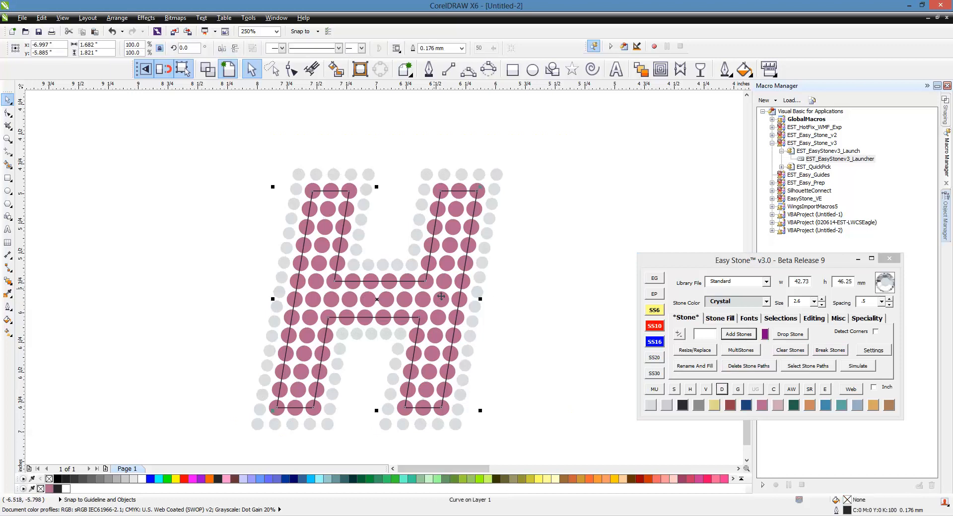
key(Delete)
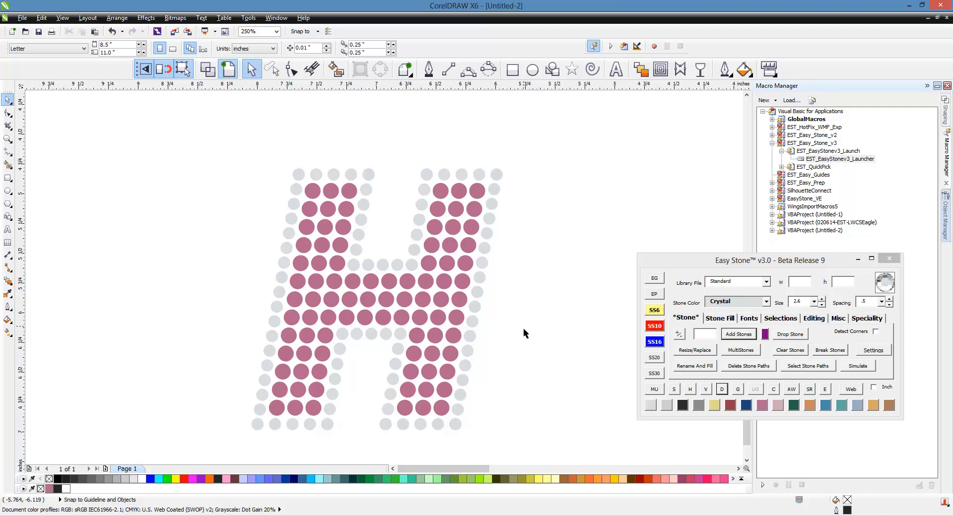
Copy a bottom-row and a top-row stone from the logo's H straight across onto the C's lower and upper curves.
scroll(326, 276, down, 2)
scroll(160, 252, down, 2)
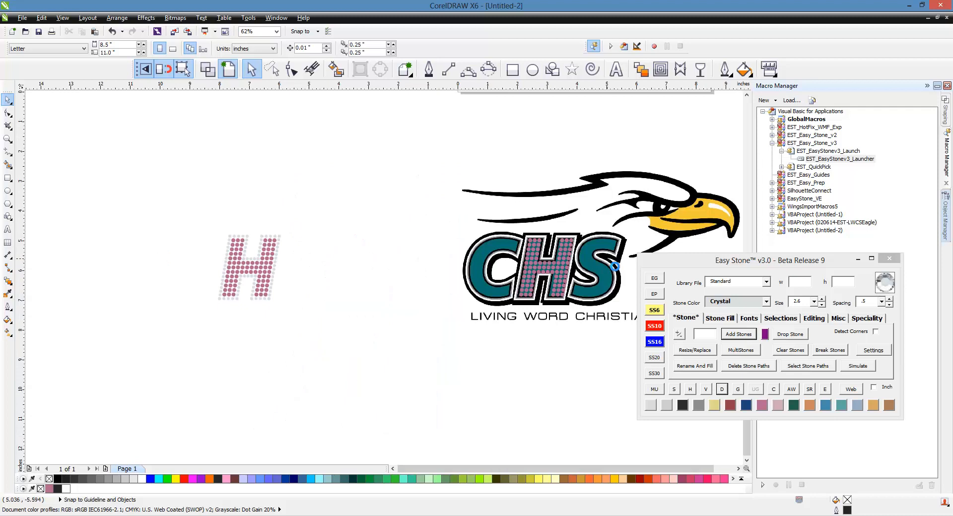
scroll(614, 267, up, 1)
scroll(432, 336, down, 1)
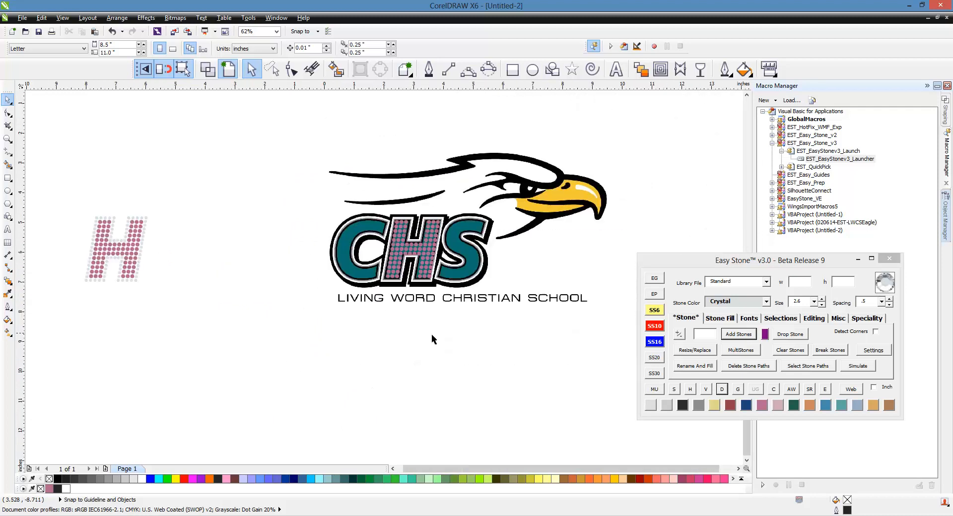
scroll(434, 216, up, 1)
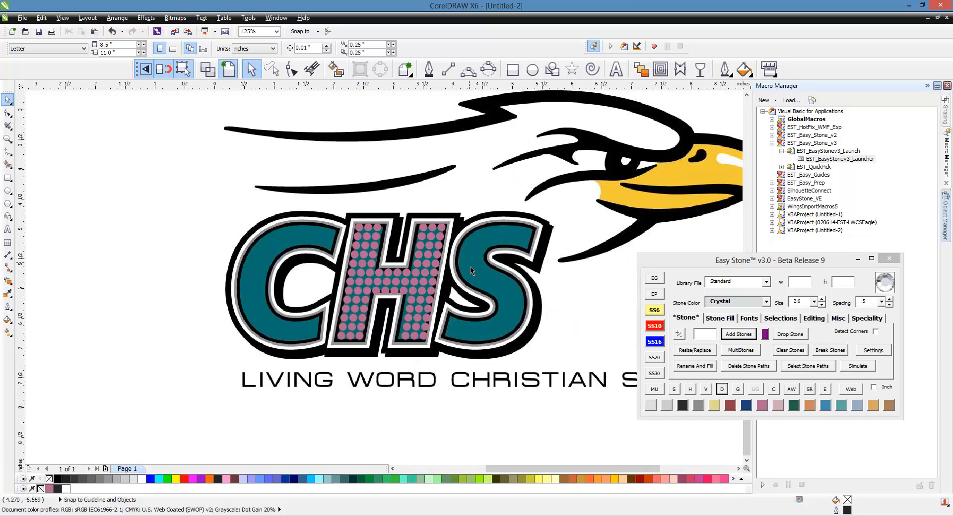
scroll(386, 376, down, 1)
scroll(321, 364, up, 1)
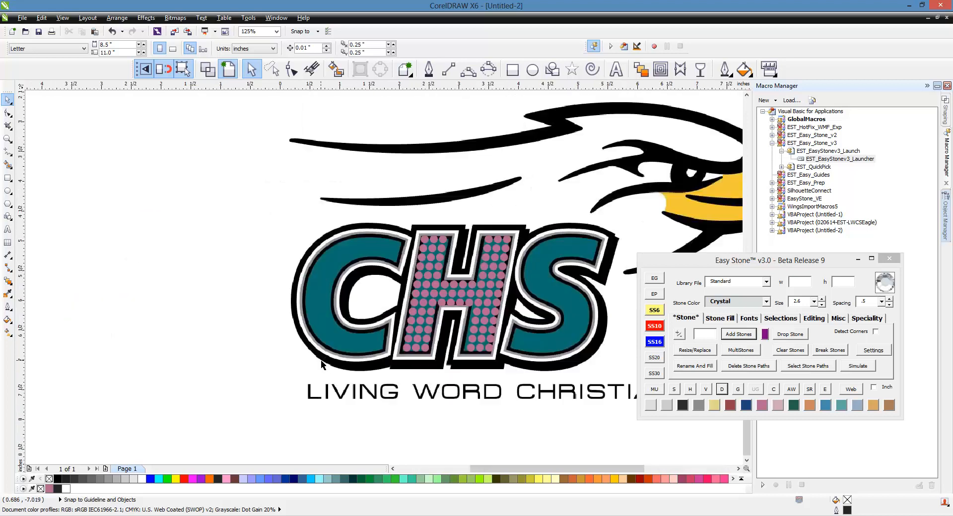
scroll(345, 328, up, 1)
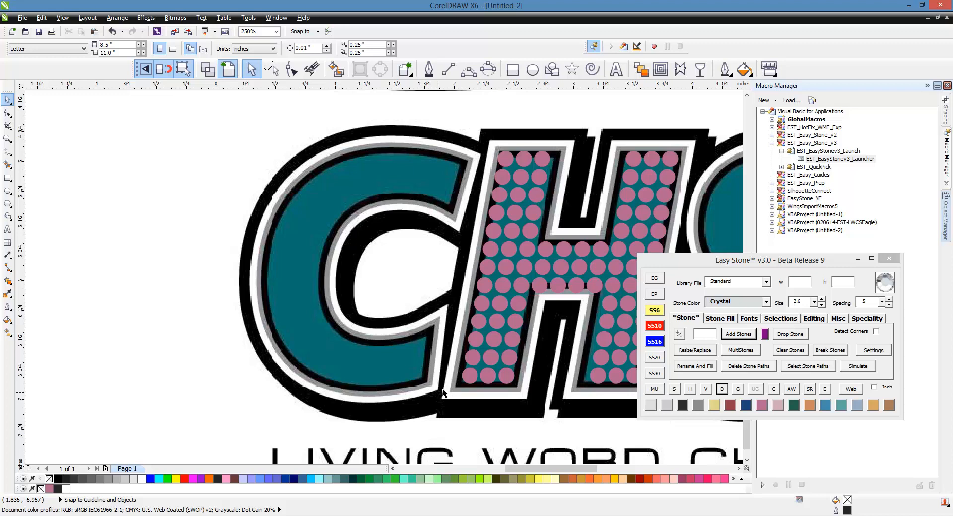
click(470, 378)
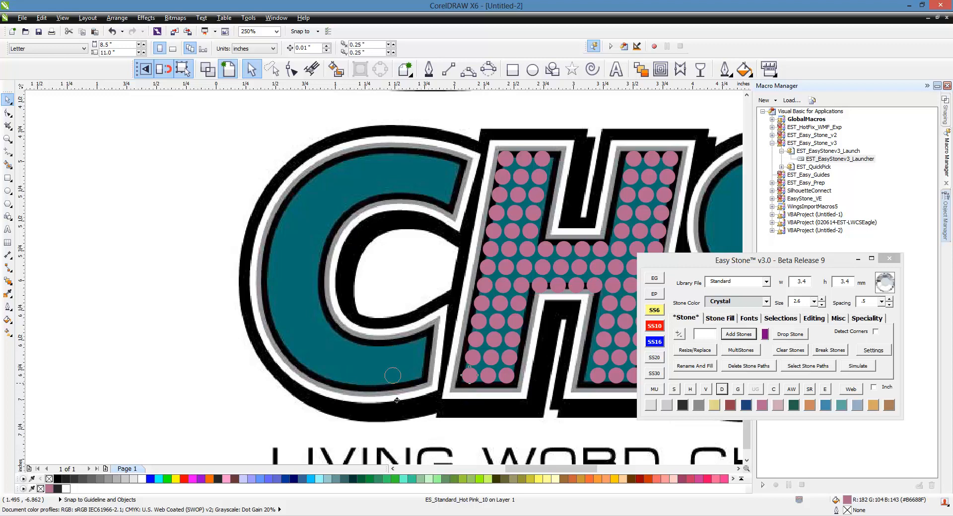
click(364, 400)
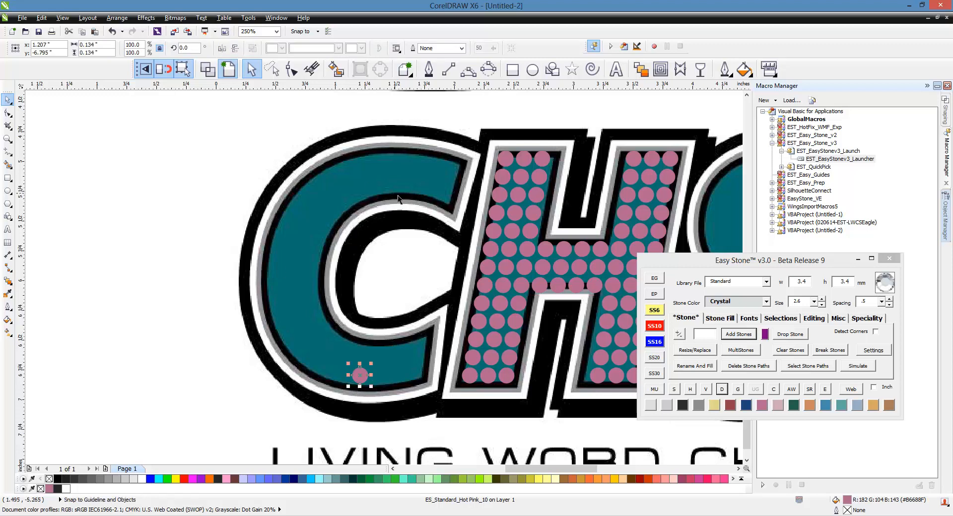
key(Escape)
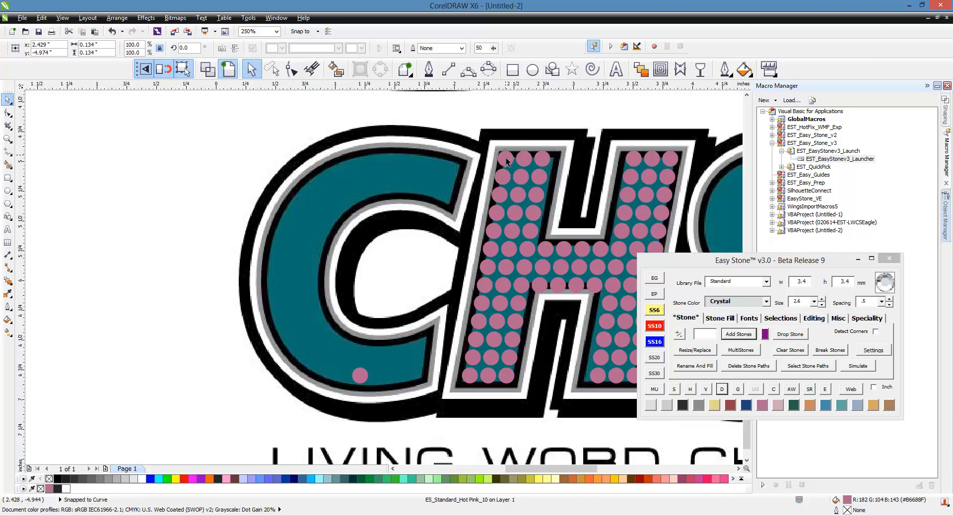
click(379, 159)
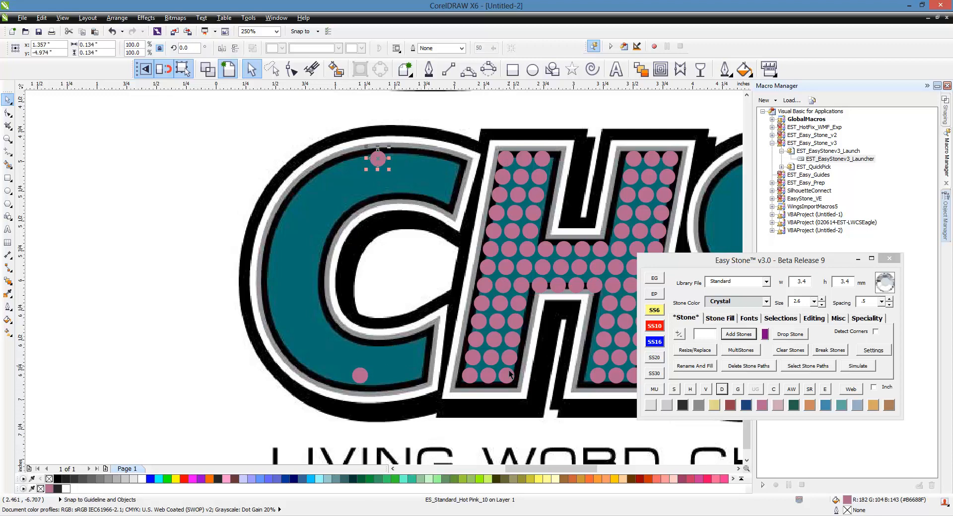
click(430, 421)
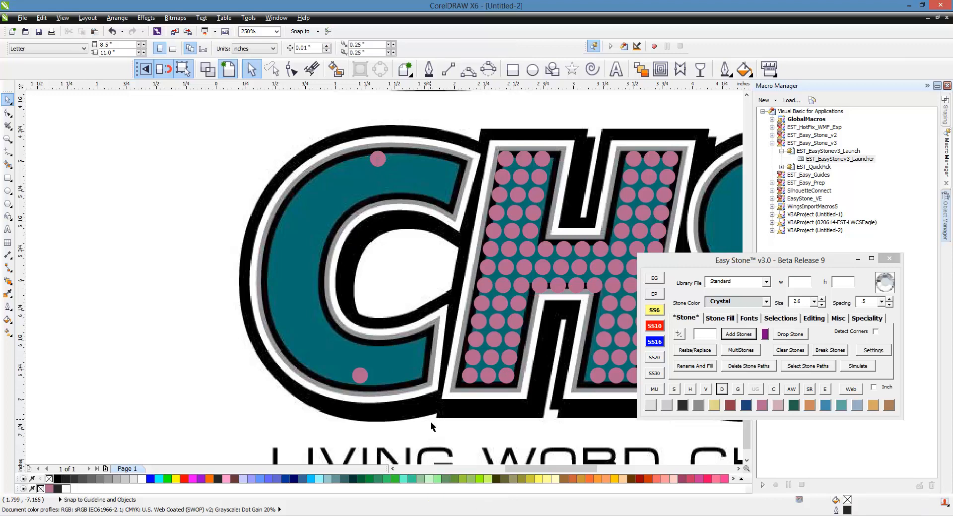
Duplicate the C's bottom stone several times along the lower curve, from its right end to the lower-left bend.
scroll(377, 408, up, 2)
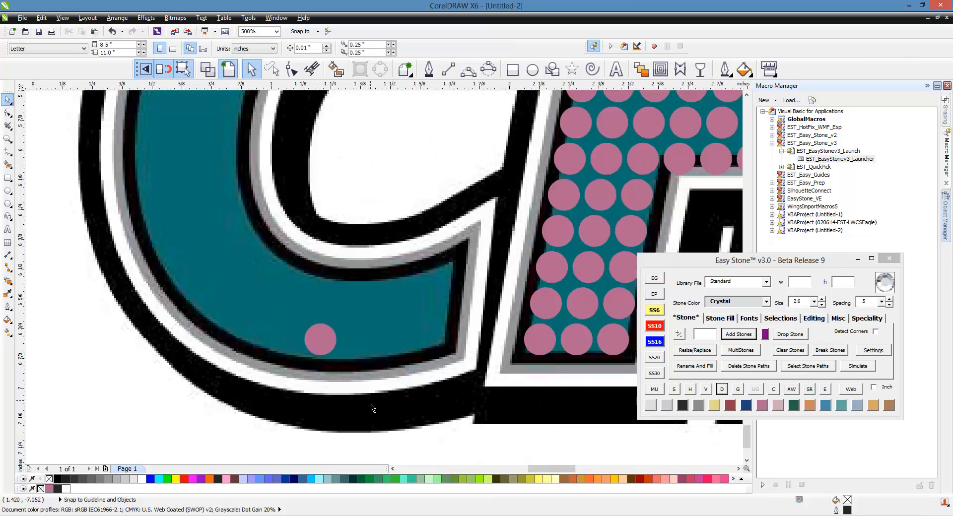
scroll(341, 364, up, 2)
scroll(348, 365, down, 4)
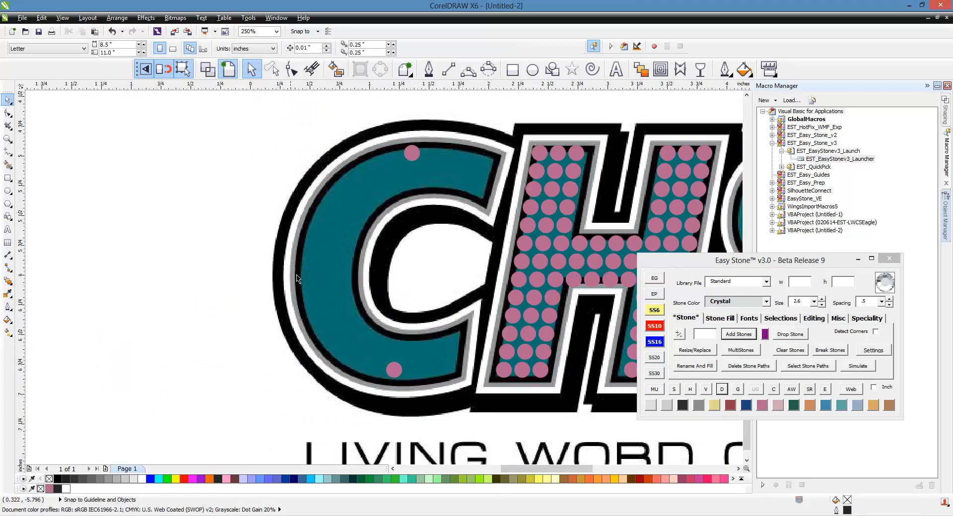
scroll(434, 366, up, 4)
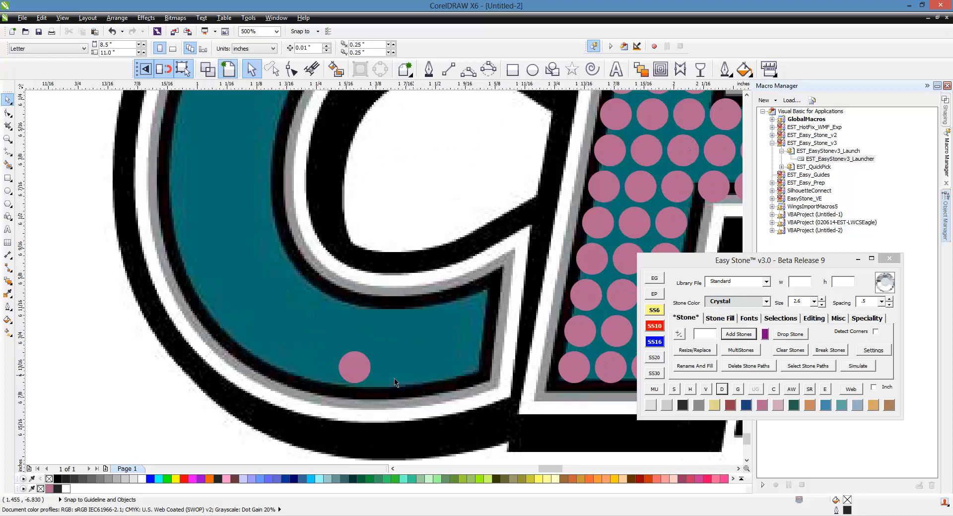
drag(303, 366, 108, 302)
key(space)
key(space)
key(space)
key(space)
Place stone copies up the C's outer left edge, following the teal fill from the lower-left bend to mid-height.
scroll(499, 329, down, 3)
scroll(397, 287, up, 1)
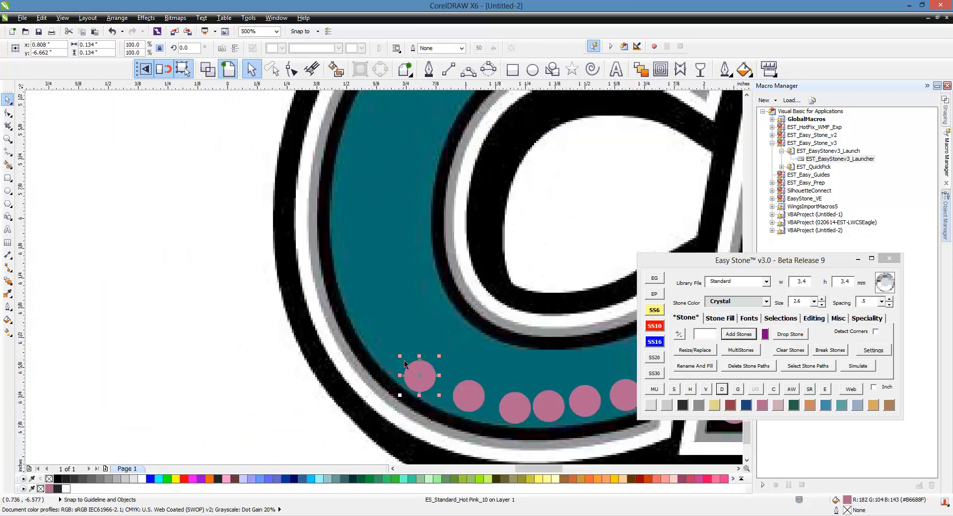
click(366, 317)
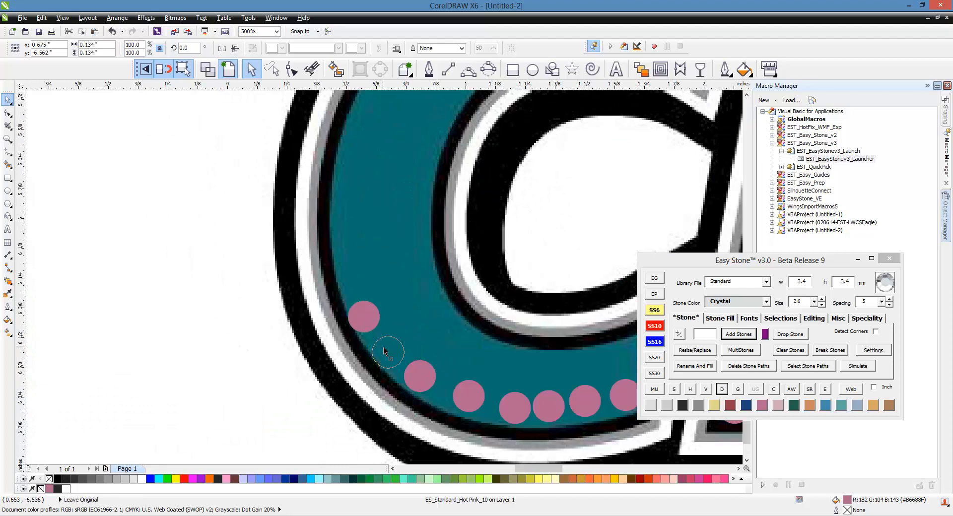
click(348, 266)
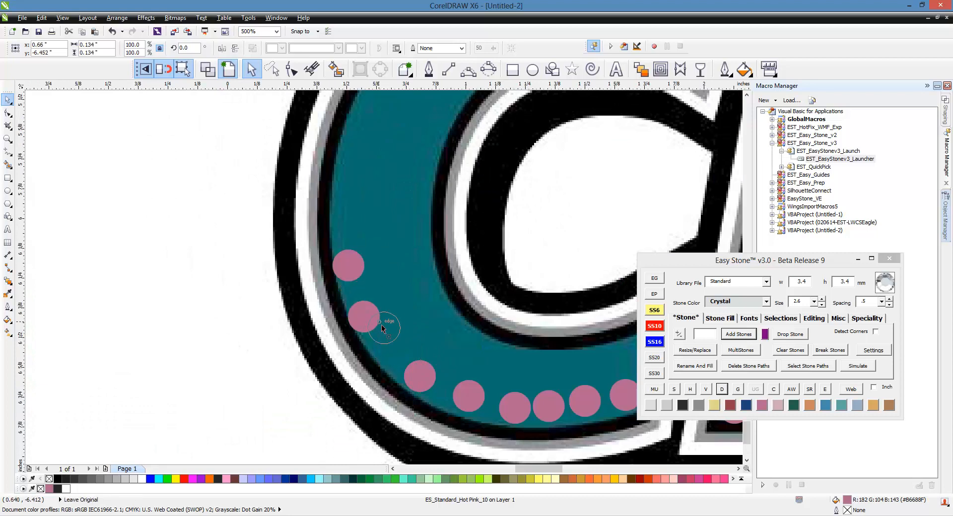
click(385, 349)
click(343, 211)
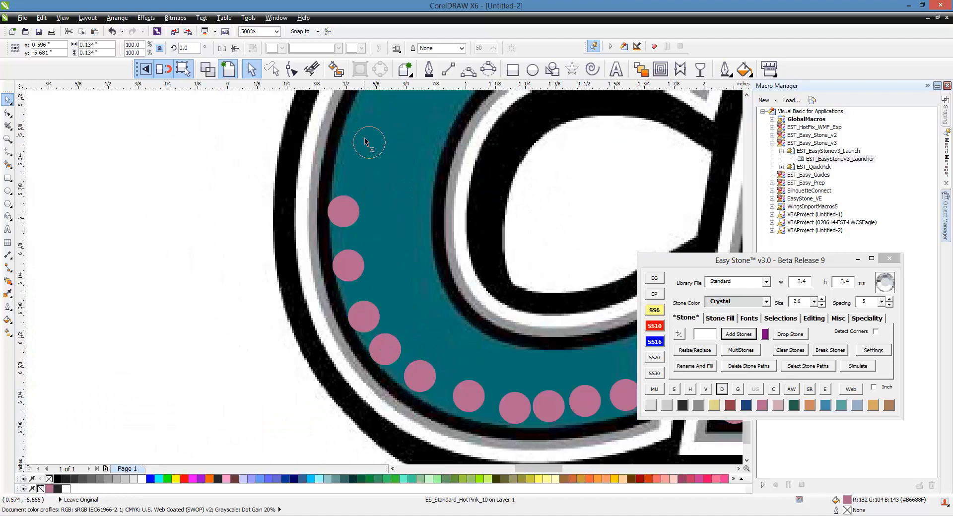
click(350, 142)
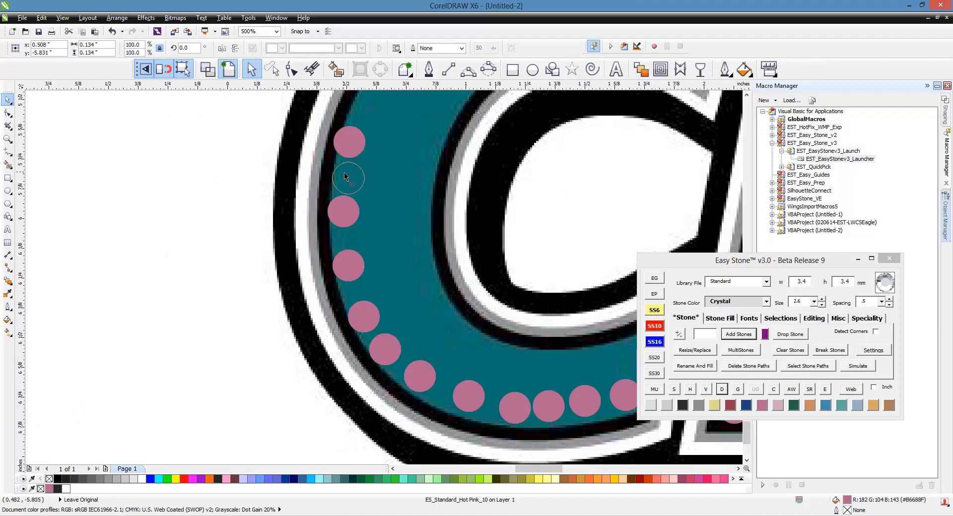
click(346, 176)
scroll(355, 273, down, 2)
click(298, 308)
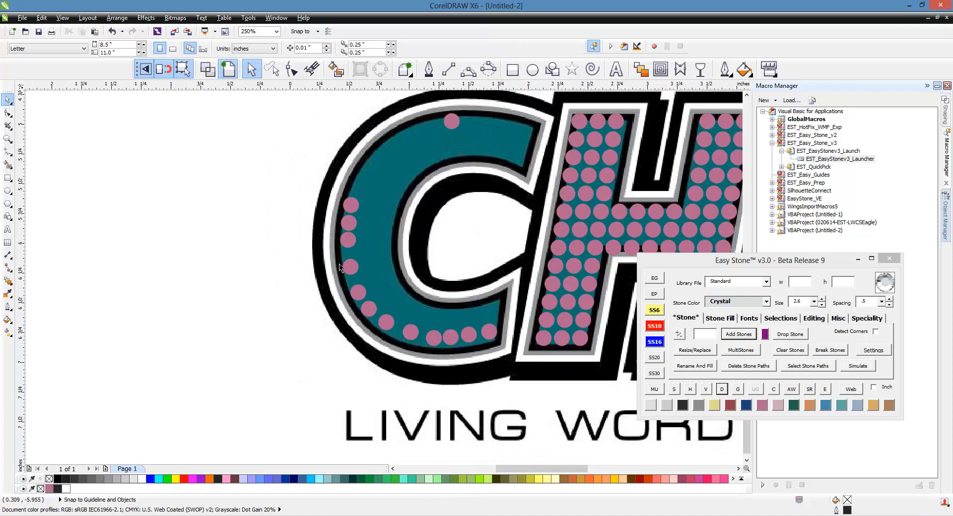
Continue the stone copies around the C's upper-left curve to just past the existing top stone.
scroll(386, 286, up, 2)
scroll(357, 214, down, 2)
scroll(346, 255, up, 2)
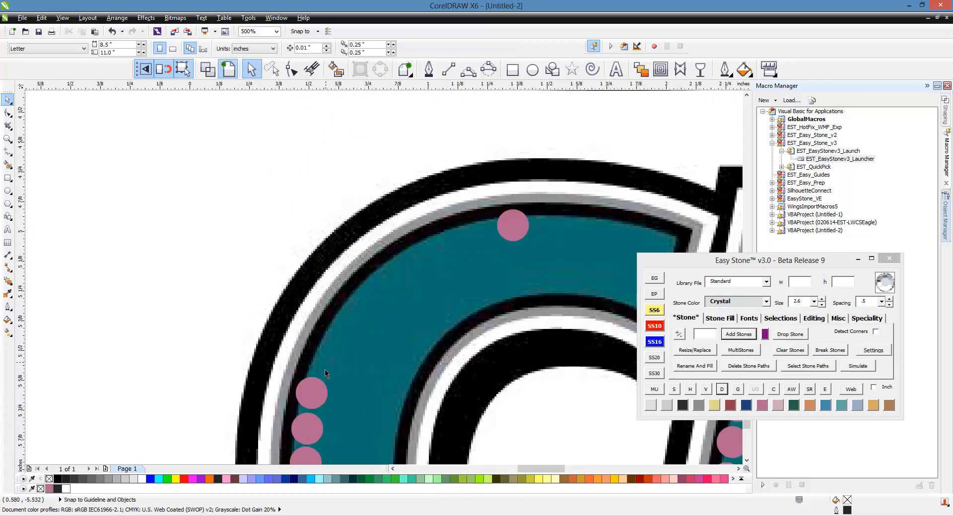
click(332, 347)
click(362, 299)
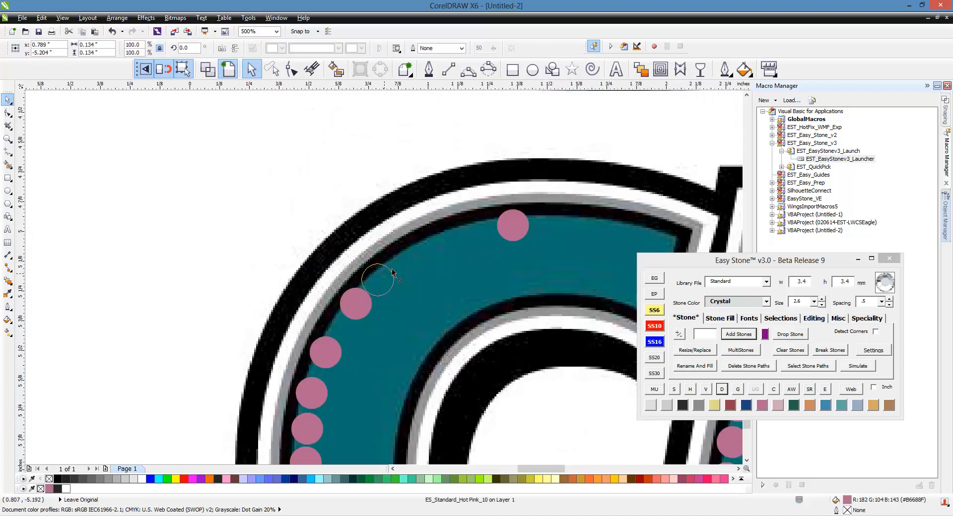
click(411, 256)
click(467, 231)
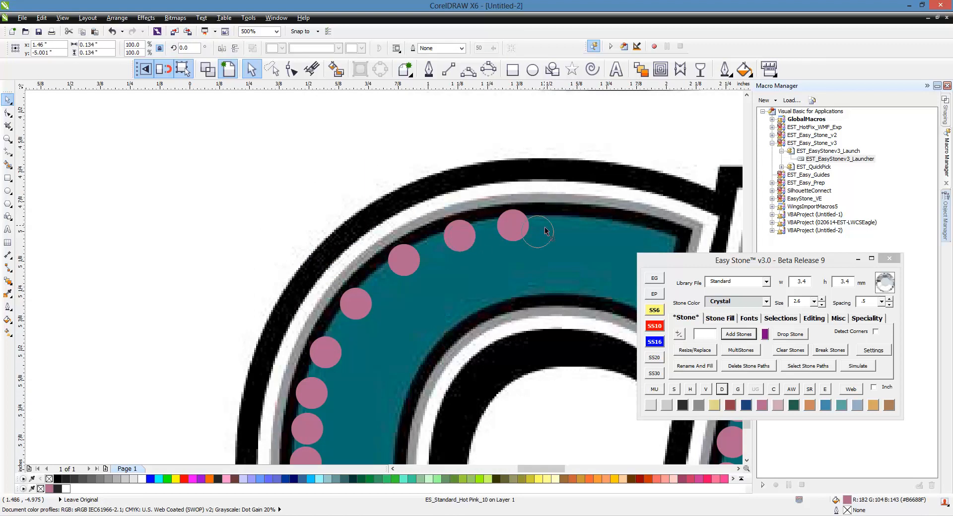
click(559, 228)
Place two stone copies toward the C's upper-right tip and adjust the neighbouring top stones to follow the curve.
scroll(400, 195, down, 3)
scroll(369, 170, up, 5)
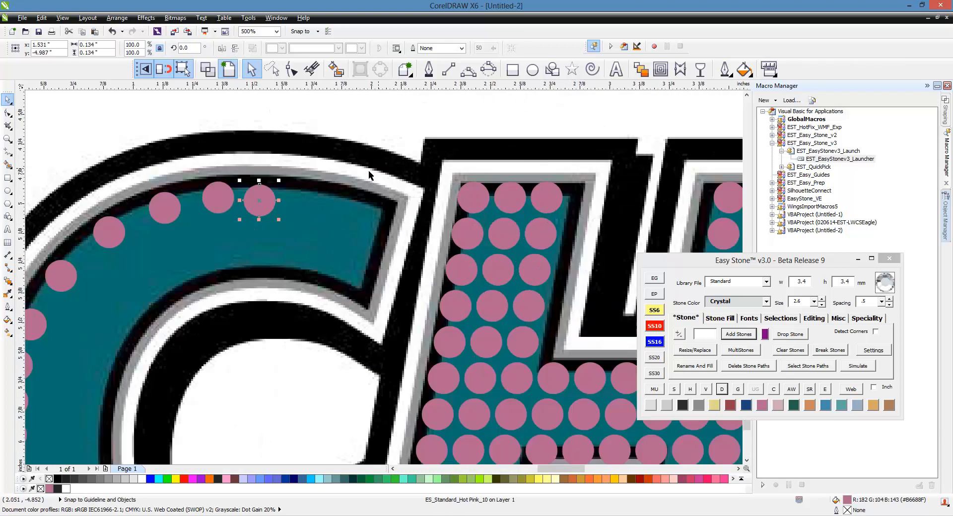
click(516, 278)
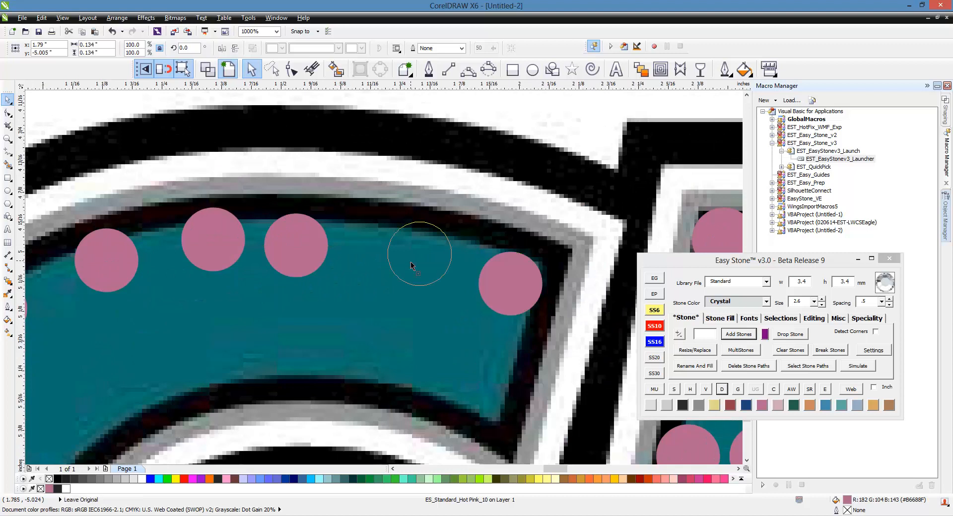
click(395, 266)
drag(294, 251, 303, 246)
scroll(437, 224, down, 3)
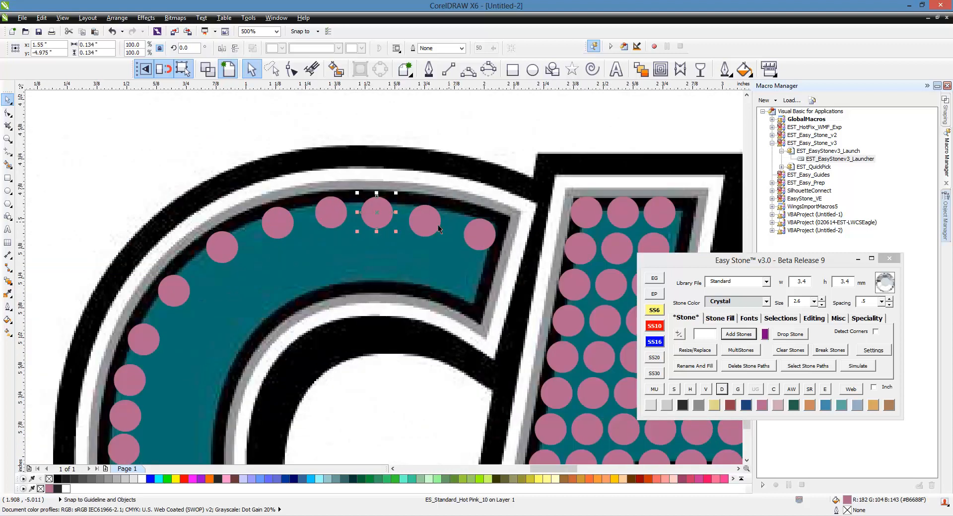
scroll(412, 230, up, 3)
click(412, 231)
scroll(436, 189, down, 3)
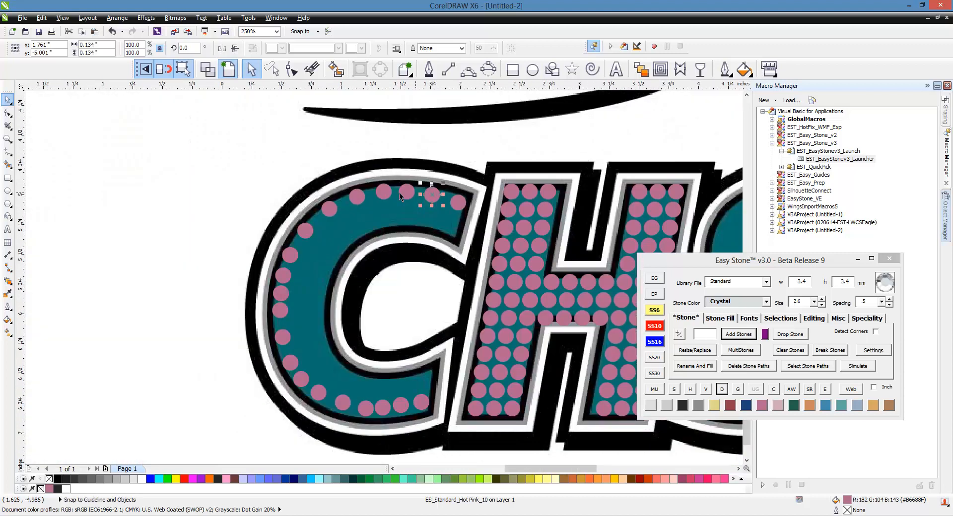
scroll(415, 438, up, 1)
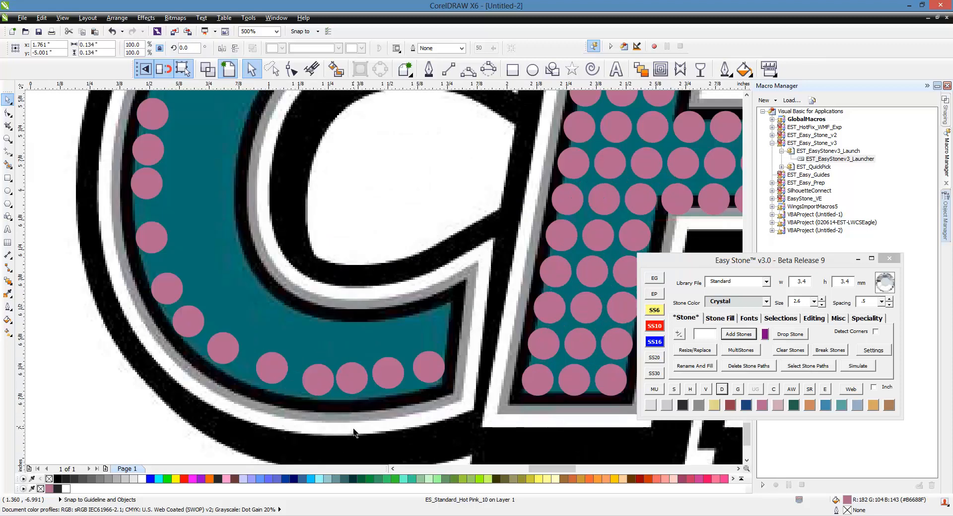
Reposition the second stone from the right end of the C's lower curve to follow the outer edge.
scroll(360, 391, up, 1)
drag(365, 387, 371, 394)
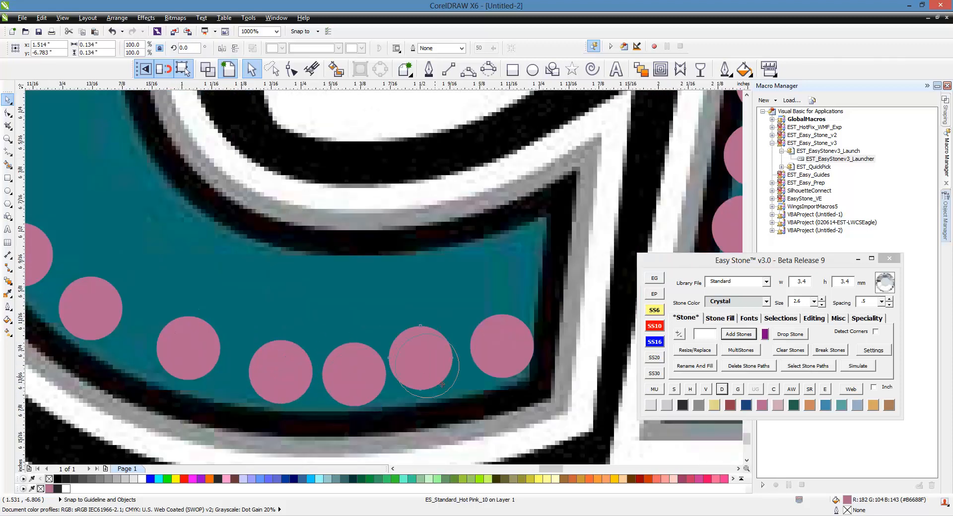
click(422, 360)
scroll(422, 363, down, 3)
click(387, 402)
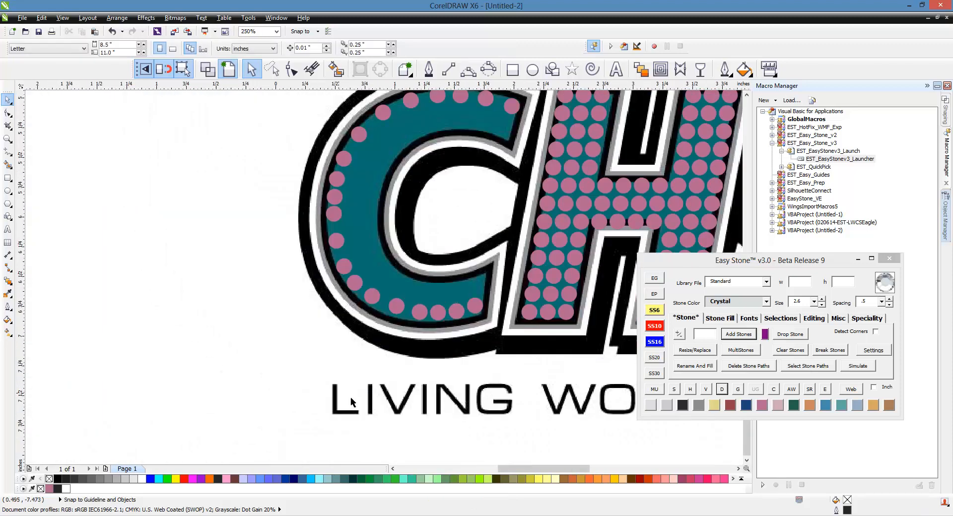
Select all 20 hot pink stones of the C's outer row with the Freehand Pick tool, including the upper-right tip stone.
scroll(357, 400, down, 2)
scroll(378, 323, up, 2)
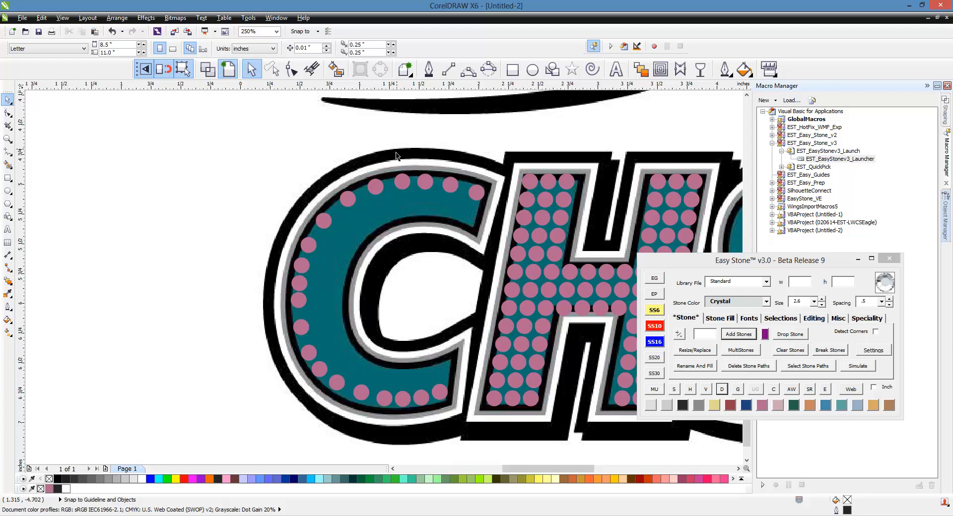
click(270, 69)
mouse_move(237, 180)
mouse_down()
mouse_move(307, 144)
mouse_move(446, 143)
mouse_move(459, 232)
mouse_move(441, 325)
mouse_move(452, 402)
mouse_move(442, 425)
mouse_move(306, 411)
mouse_up()
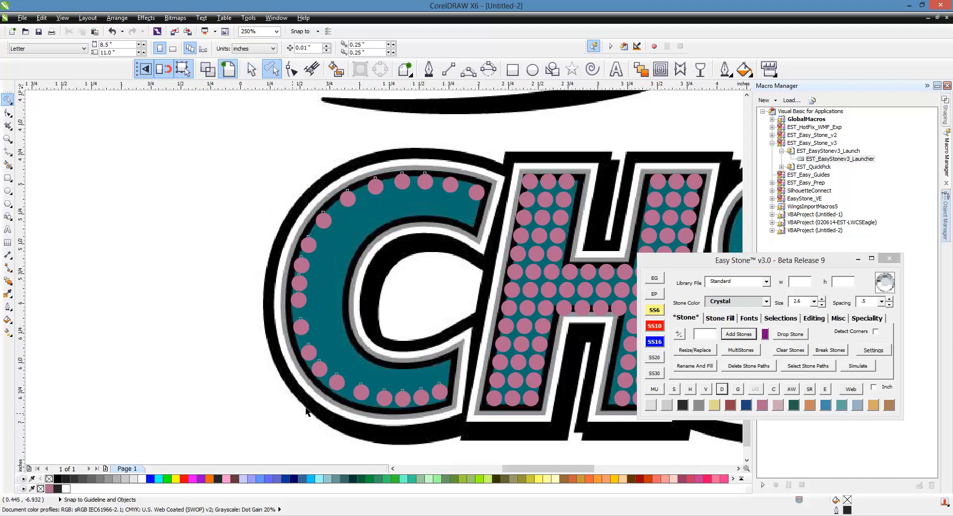
mouse_move(181, 274)
mouse_down()
mouse_move(427, 142)
mouse_move(457, 217)
mouse_move(437, 429)
mouse_move(290, 380)
mouse_up()
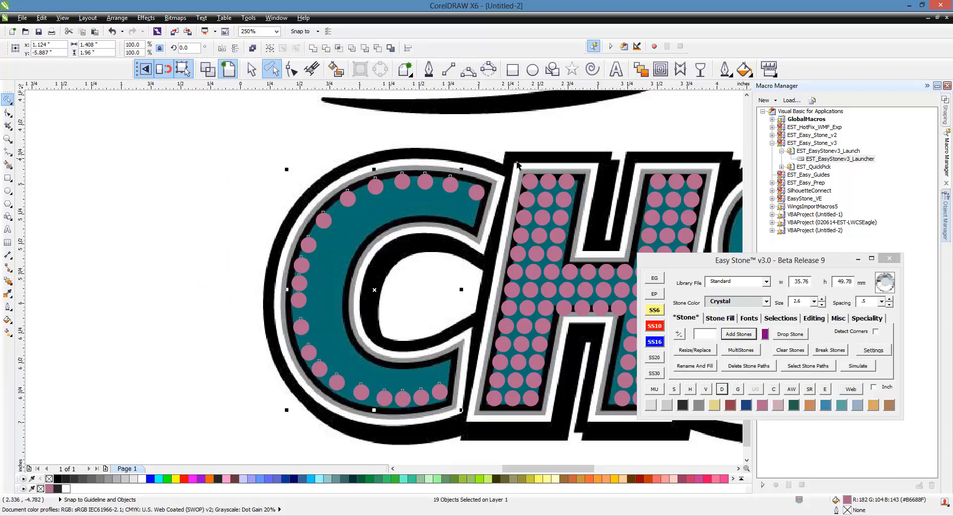
shift+click(479, 201)
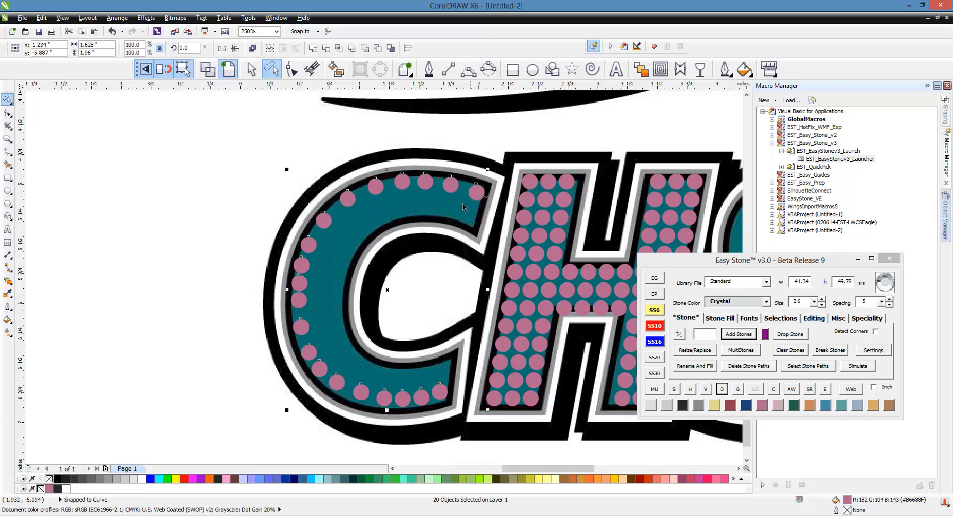
Re-space the selected stones evenly along the C's outer curve and raise the blend to 22 steps.
click(809, 319)
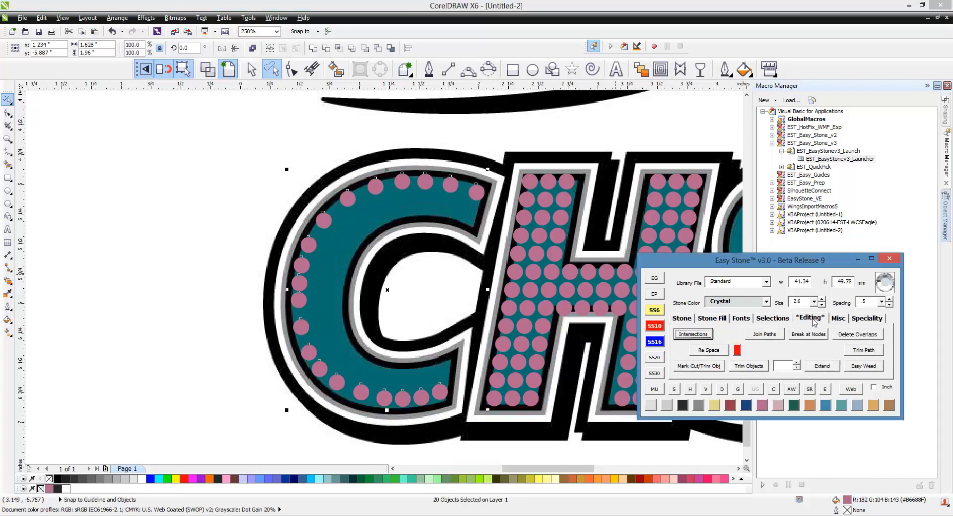
click(709, 350)
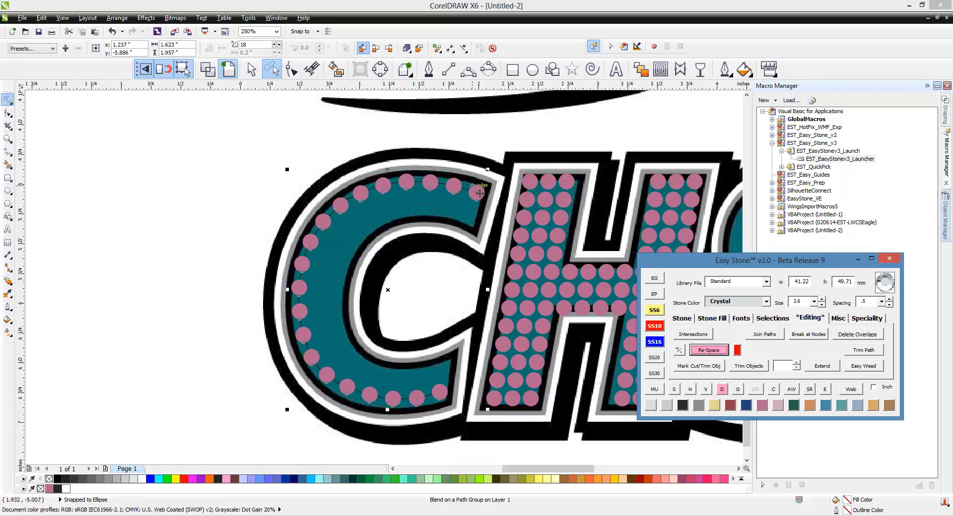
click(680, 350)
click(680, 350)
click(681, 350)
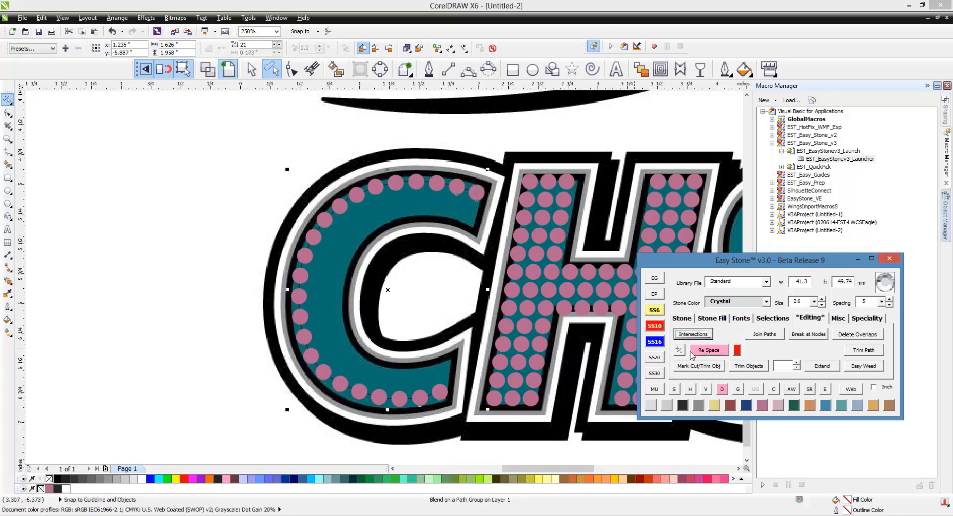
click(675, 350)
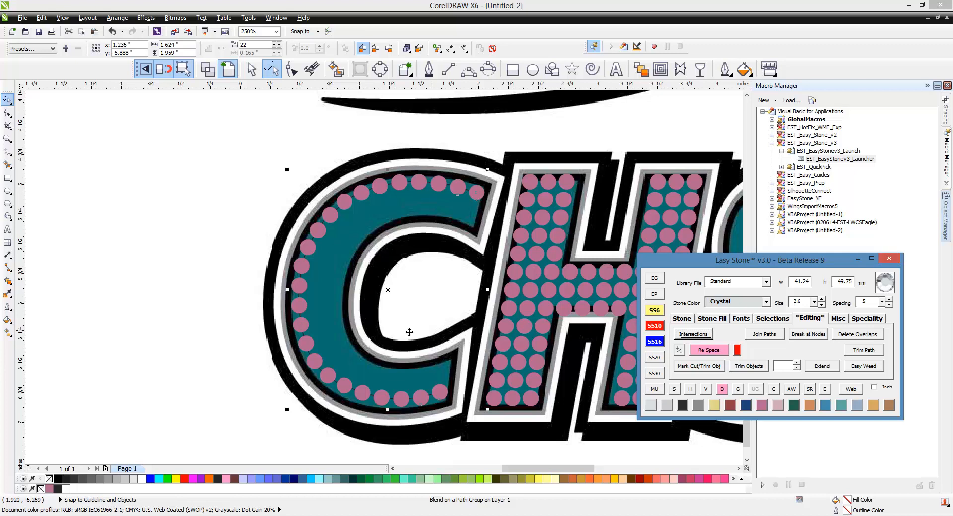
click(193, 332)
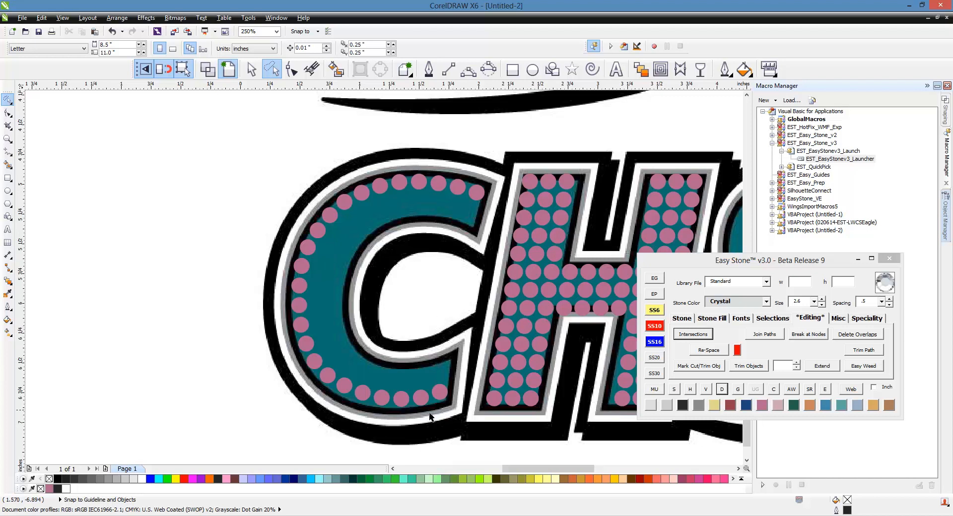
Start an inner row with five copies of the lower curve's right end stone running leftward, and nudge the middle copy slightly right.
scroll(430, 417, up, 3)
click(456, 349)
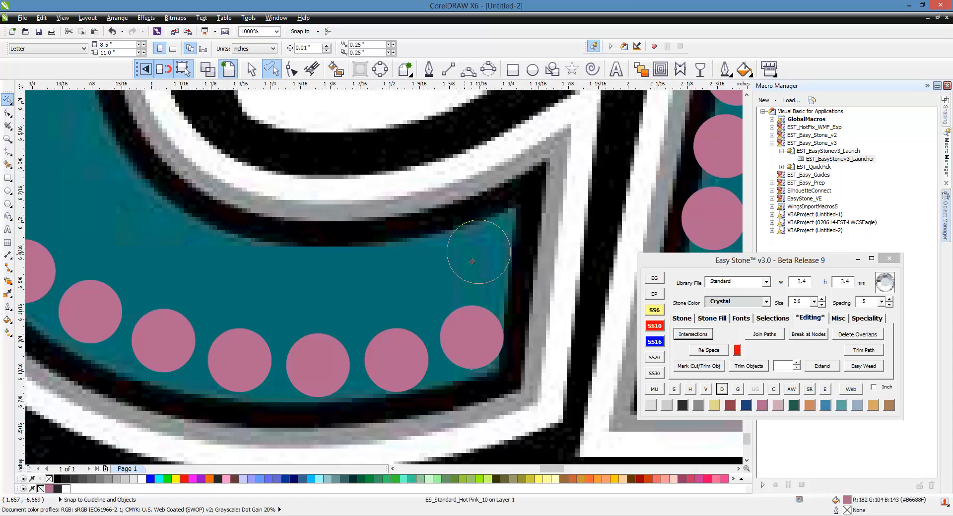
click(479, 251)
click(401, 278)
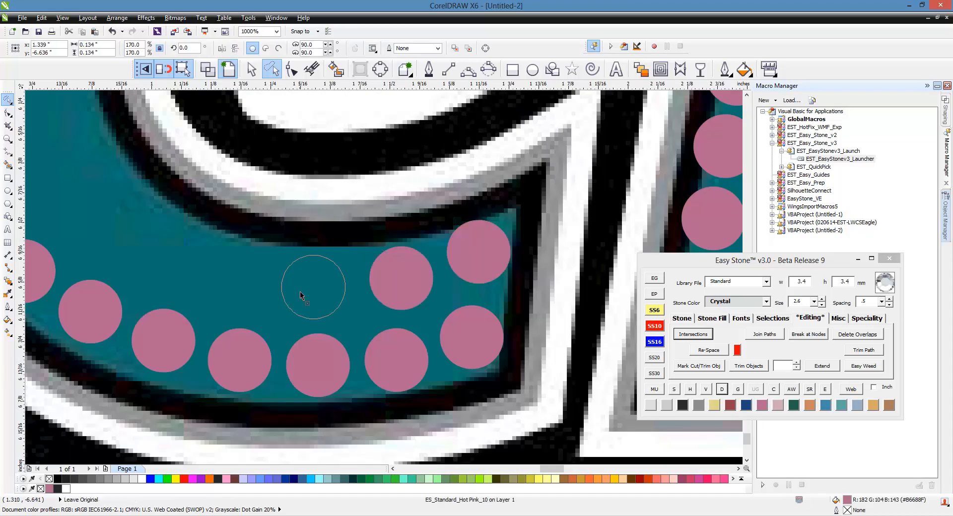
click(312, 287)
click(239, 284)
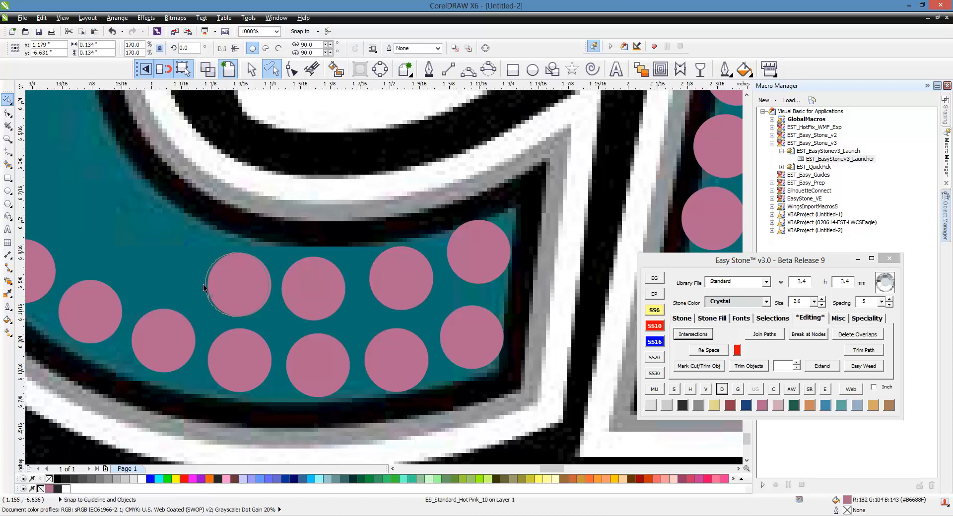
click(157, 263)
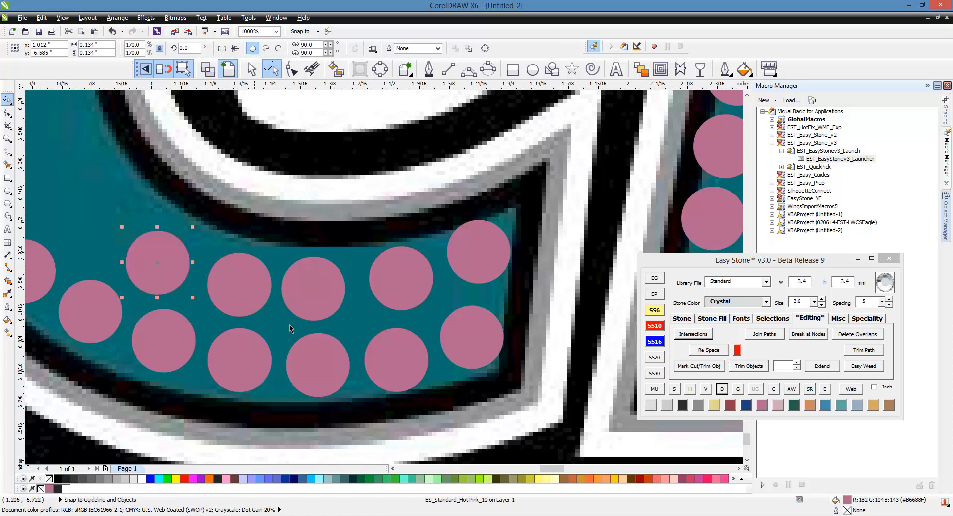
drag(336, 292, 338, 292)
Continue the inner row of stone copies around the C's lower-left bend and up its left side.
scroll(435, 390, down, 2)
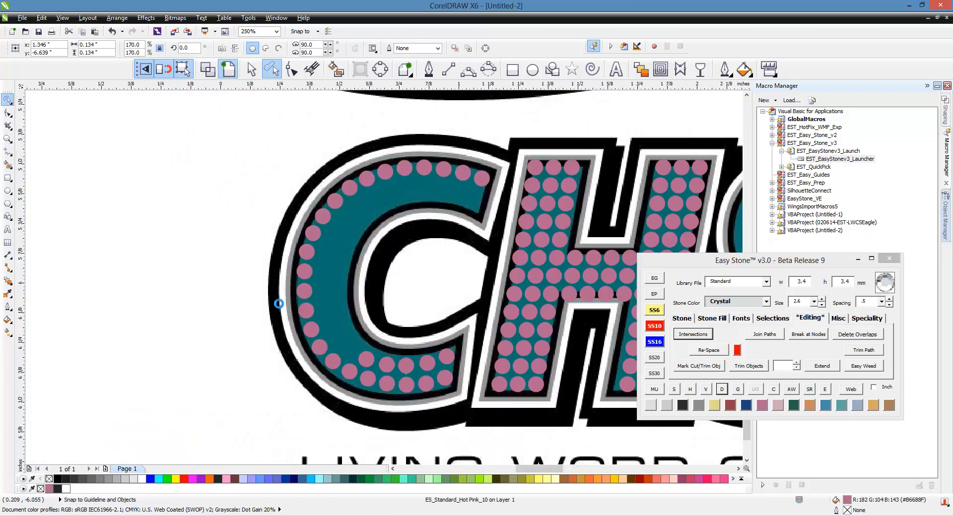
scroll(276, 302, up, 1)
scroll(469, 429, up, 1)
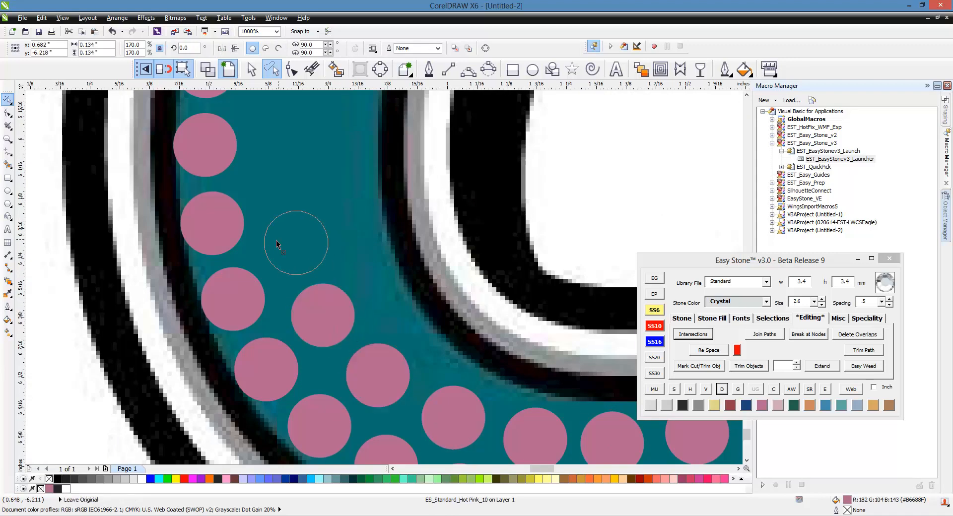
click(292, 241)
scroll(293, 305, down, 3)
scroll(343, 407, up, 3)
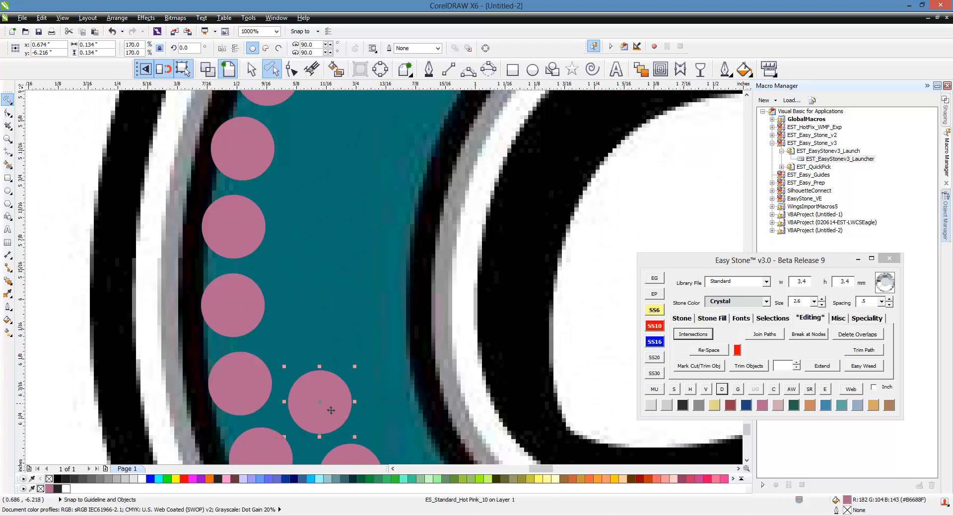
click(314, 331)
click(314, 253)
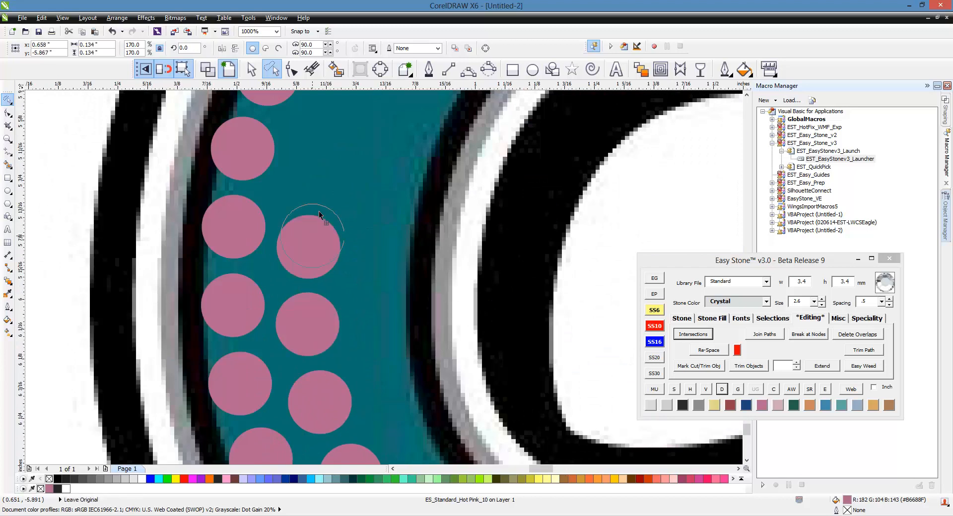
click(329, 169)
scroll(318, 278, down, 3)
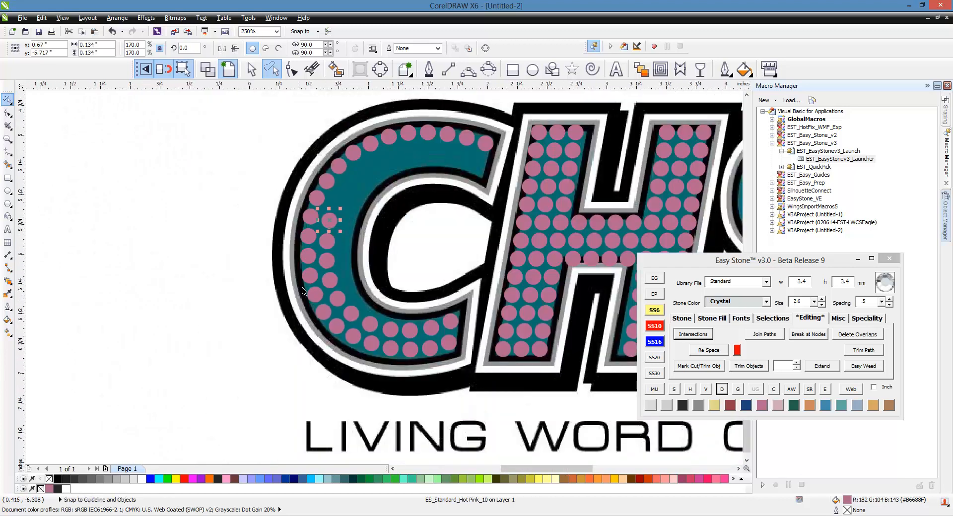
Place four more inner-row stone copies around the C's upper-left curve, parallel to the outer row.
scroll(342, 212, up, 2)
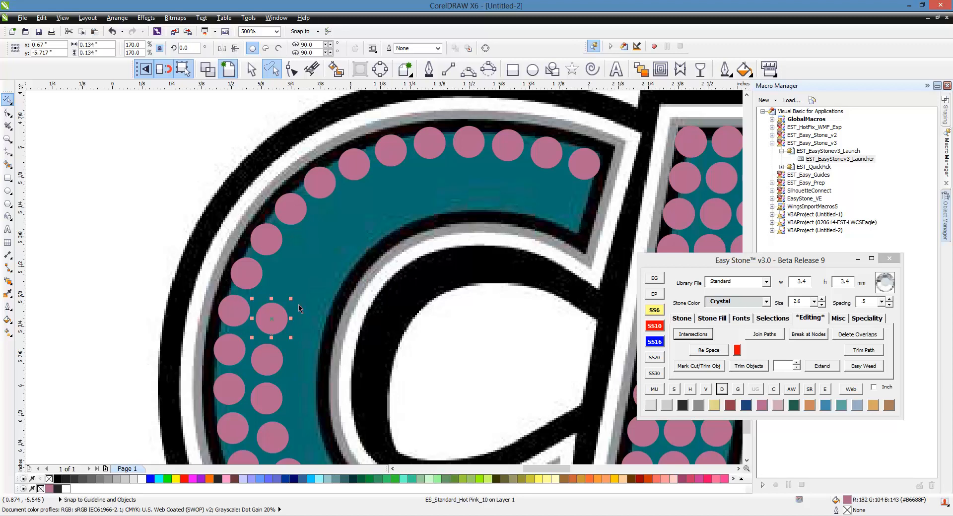
click(286, 282)
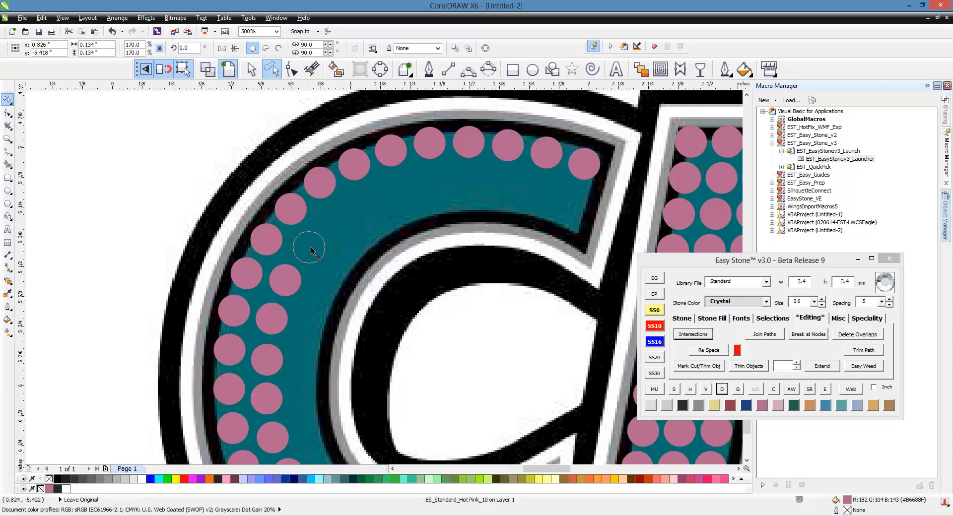
click(314, 243)
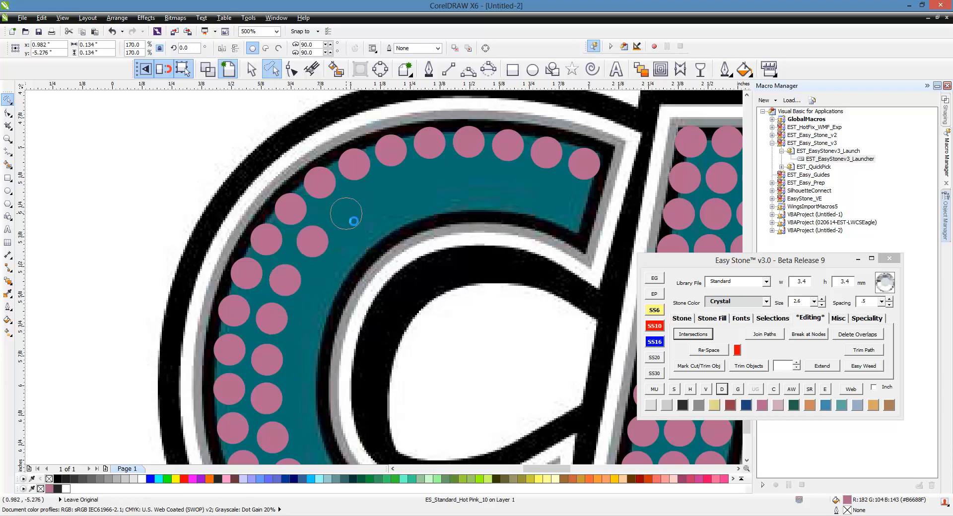
click(347, 215)
click(386, 194)
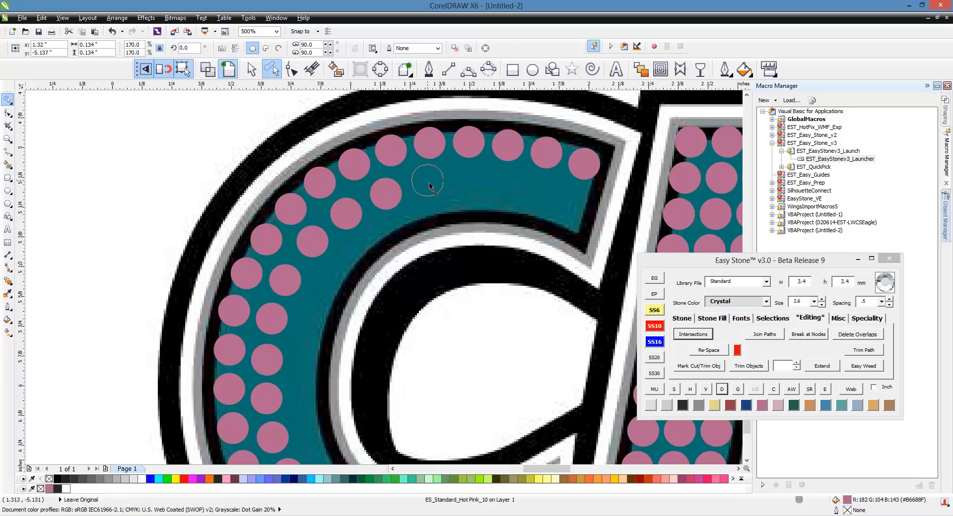
Extend the inner row along the top of the C to its upper-right tip, ending with two overlapping stones.
click(429, 183)
click(471, 183)
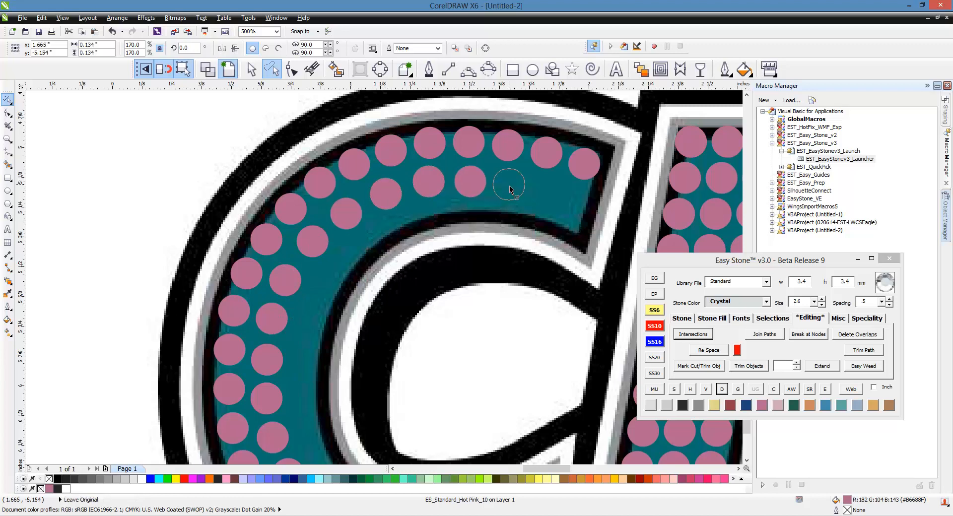
click(510, 186)
drag(553, 200, 576, 206)
key(Escape)
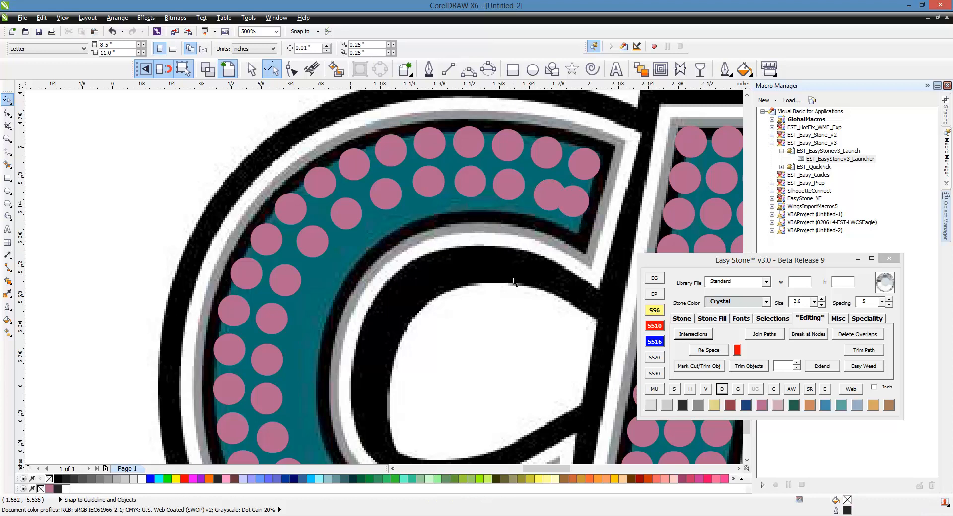
Try a copy of the inner row's lower-right end stone in the gap beside the C's upper-left inner edge.
scroll(514, 282, down, 2)
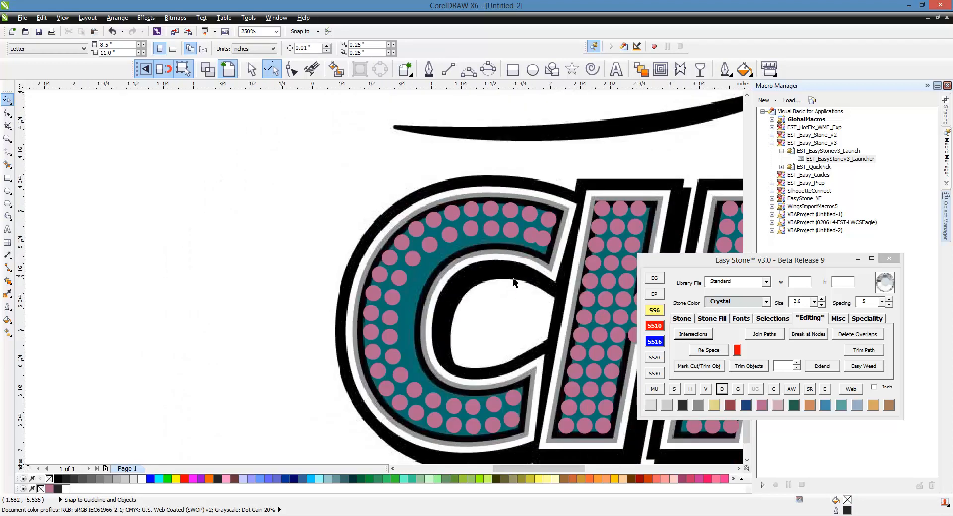
scroll(498, 440, up, 2)
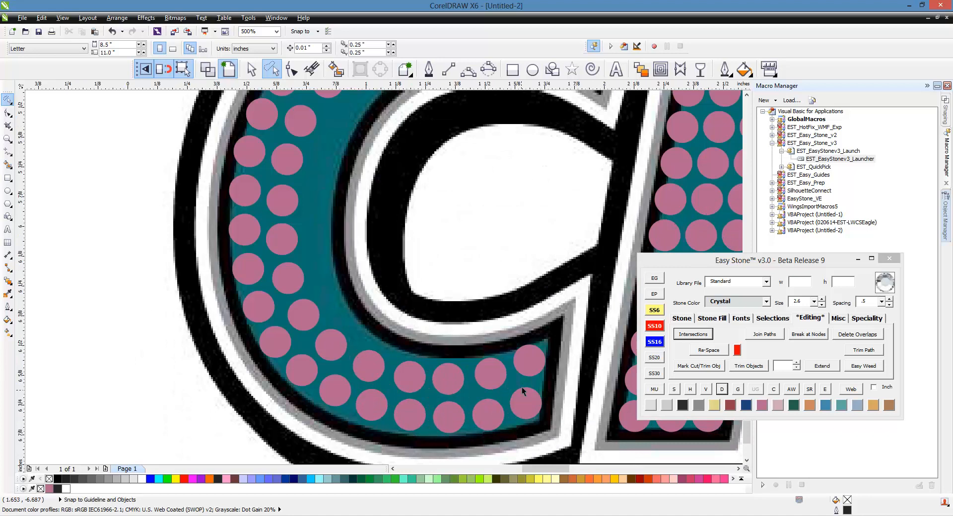
click(523, 344)
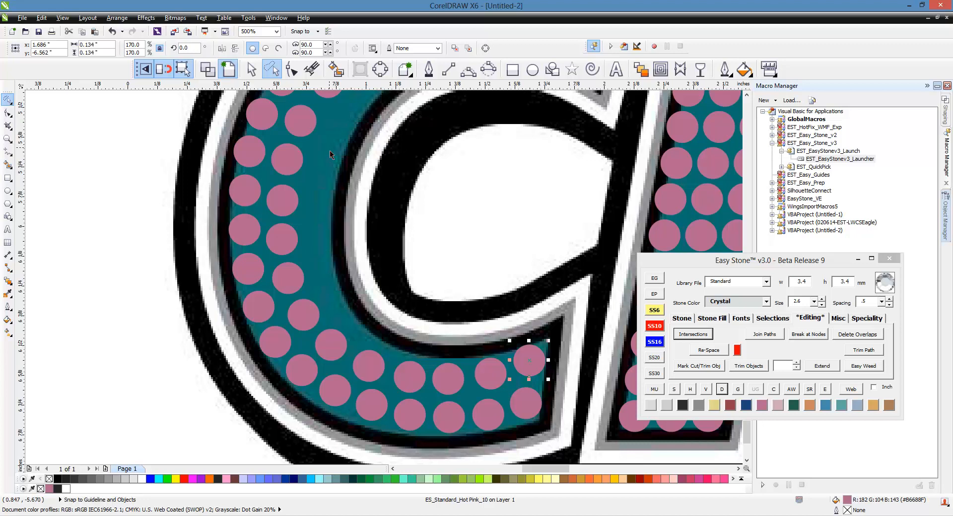
drag(529, 359, 338, 145)
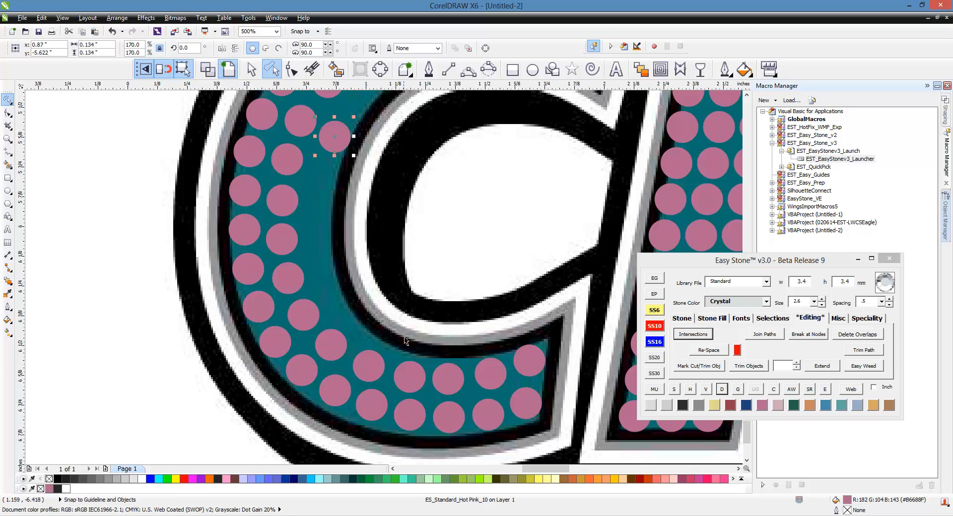
scroll(403, 339, down, 2)
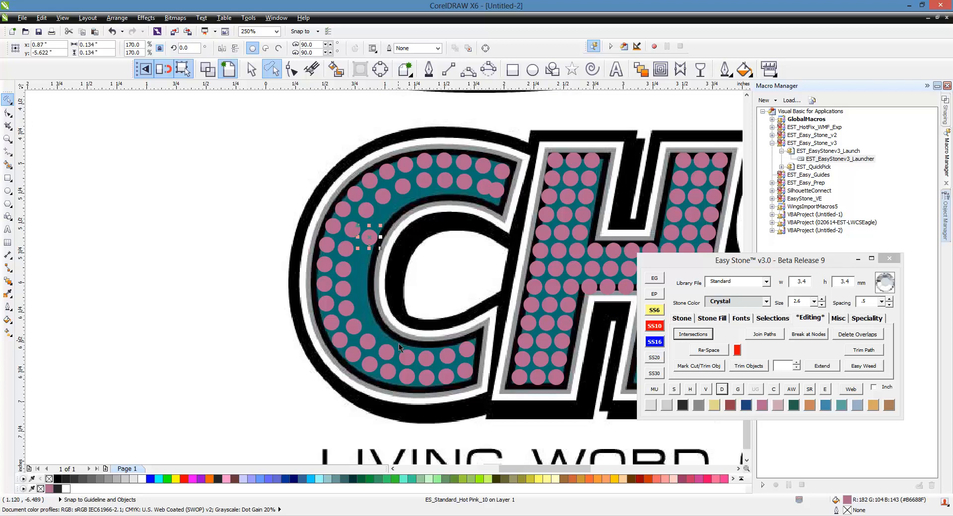
scroll(442, 345, up, 2)
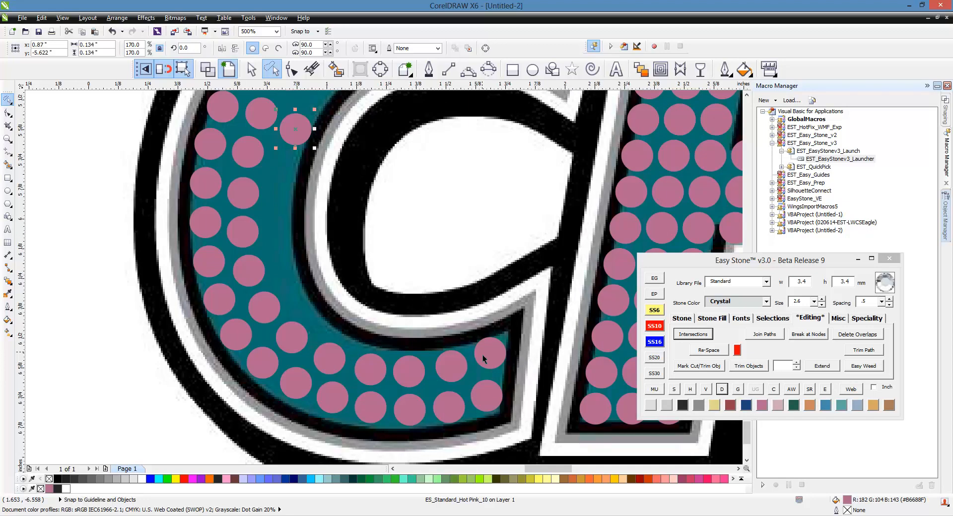
Try another copy above the inner row's lower-right end stone, and delete the trial stone beside the upper-left inner edge.
drag(483, 359, 483, 314)
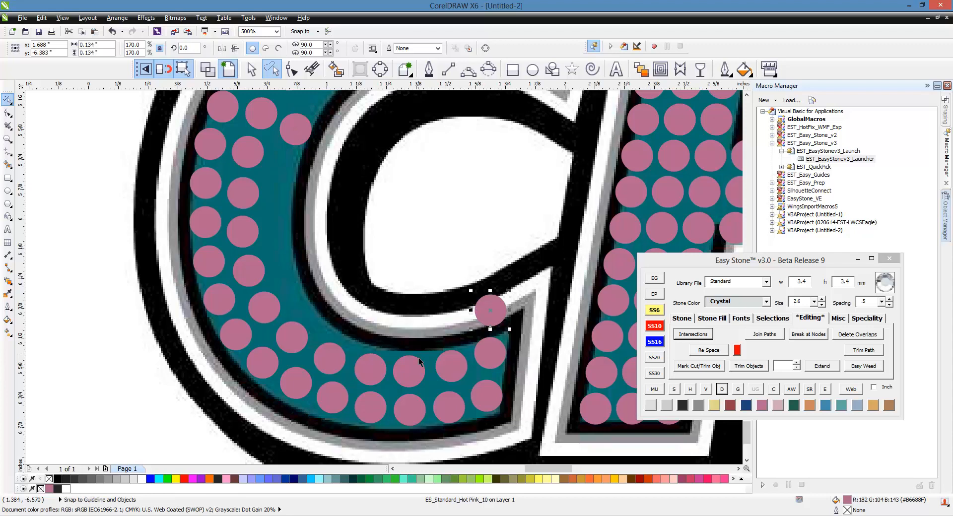
key(Escape)
scroll(418, 359, down, 2)
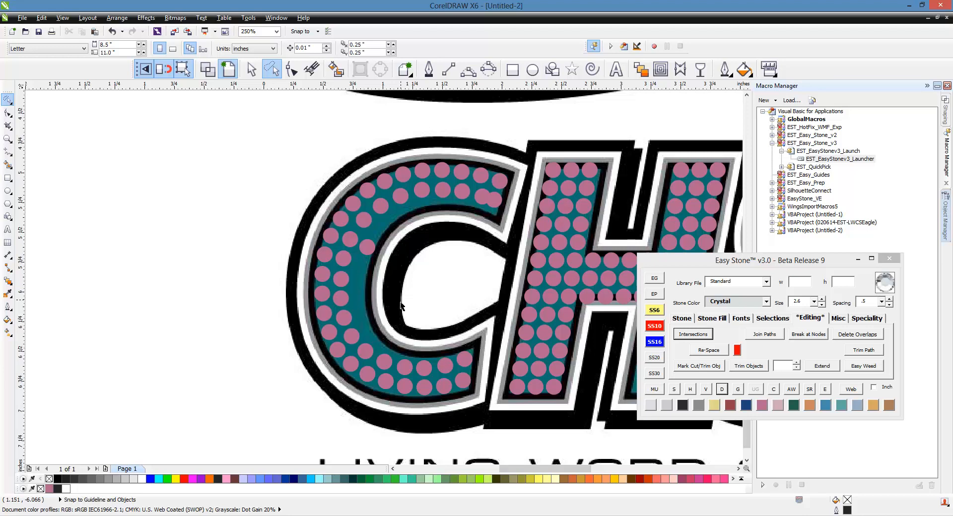
click(368, 252)
key(Delete)
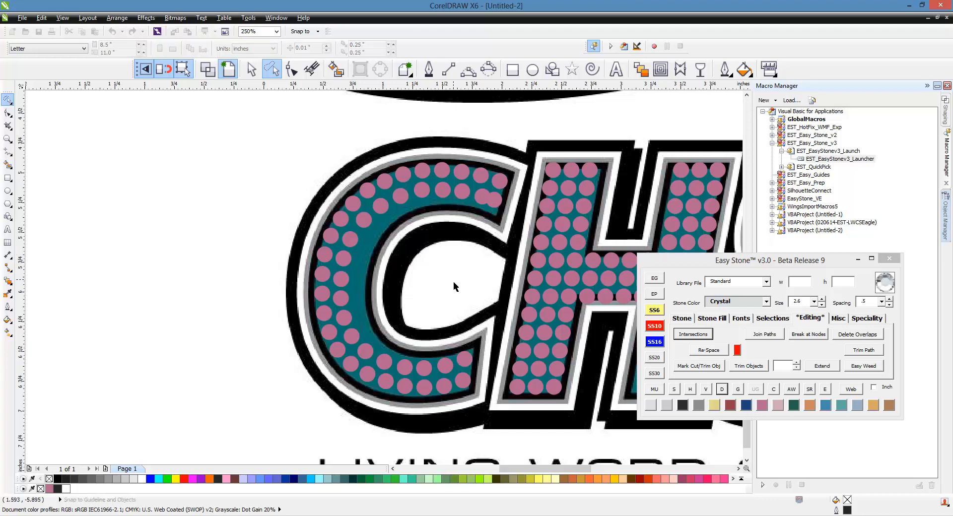
Select all the stones of the C's middle row and re-space them evenly from end to end.
mouse_move(453, 281)
mouse_down()
mouse_move(499, 230)
mouse_move(499, 209)
mouse_move(442, 194)
mouse_move(394, 200)
mouse_move(357, 232)
mouse_move(343, 267)
mouse_move(343, 313)
mouse_move(358, 351)
mouse_move(372, 357)
mouse_move(435, 373)
mouse_move(480, 351)
mouse_up()
drag(480, 352, 481, 355)
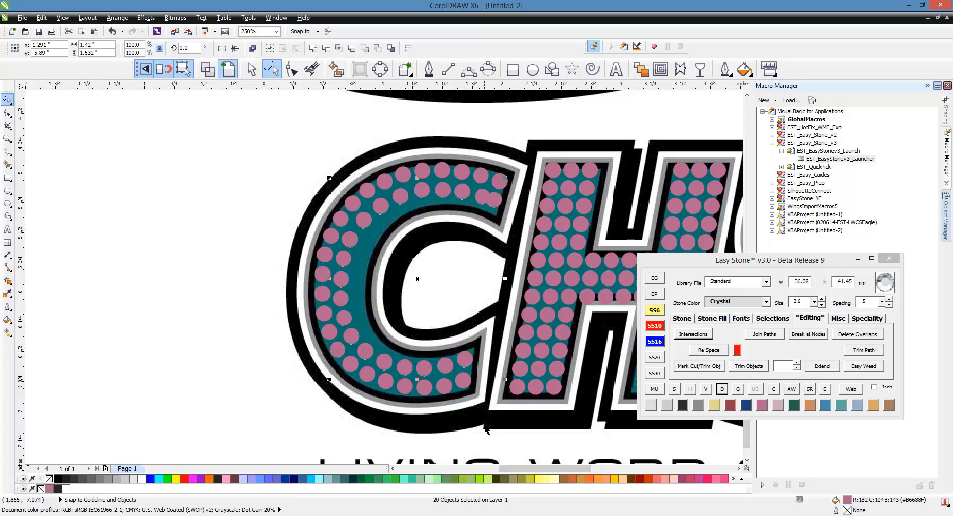
shift+click(467, 362)
click(709, 351)
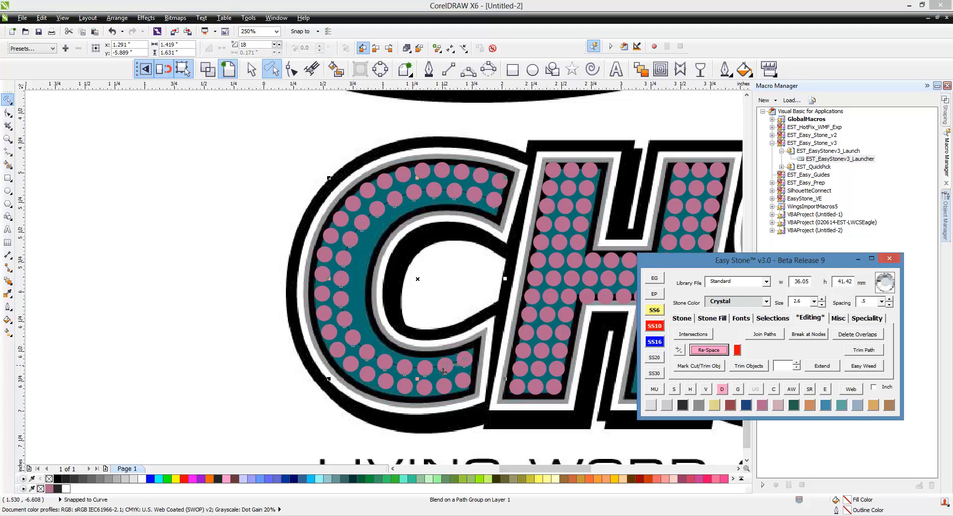
Try denser stone counts on the re-spaced middle row, up to 27 blend steps, and bring it back to 18.
click(678, 350)
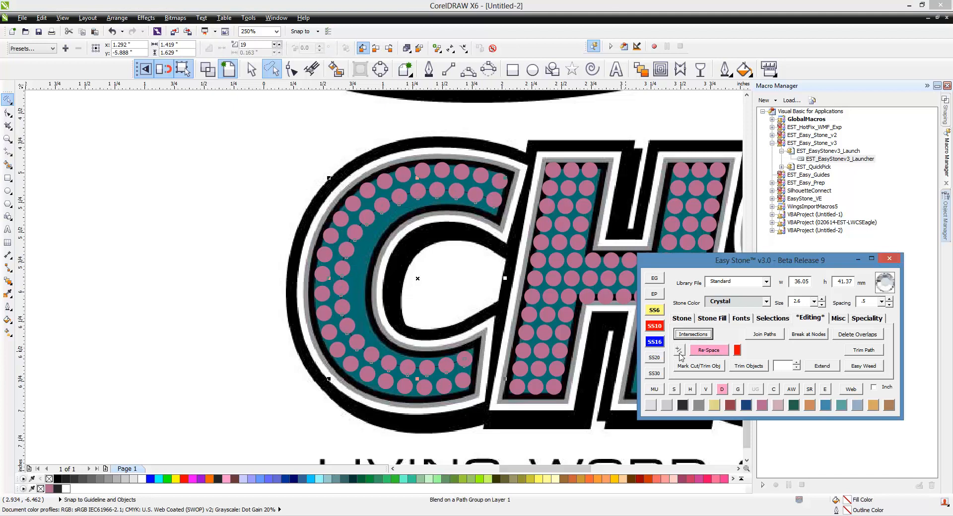
click(679, 354)
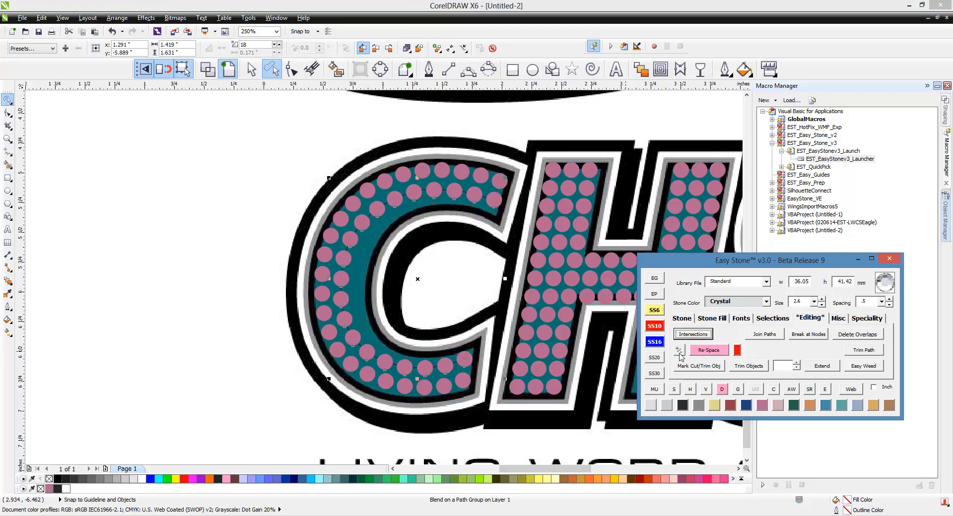
click(680, 354)
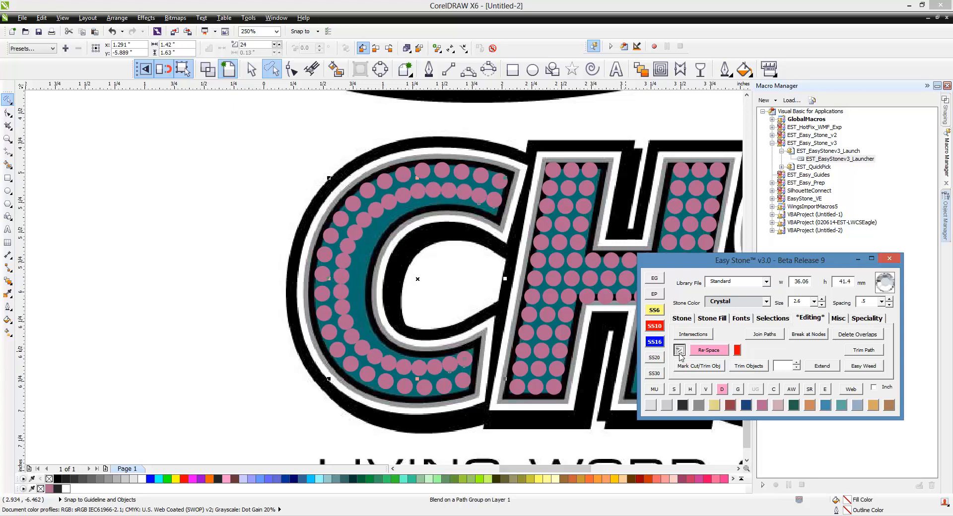
click(679, 353)
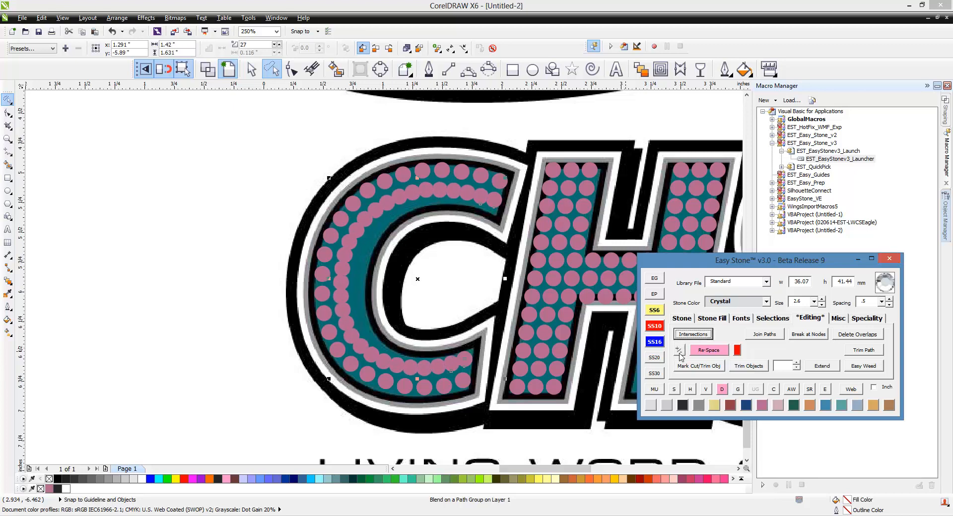
right_click(680, 353)
right_click(679, 353)
right_click(679, 354)
right_click(680, 354)
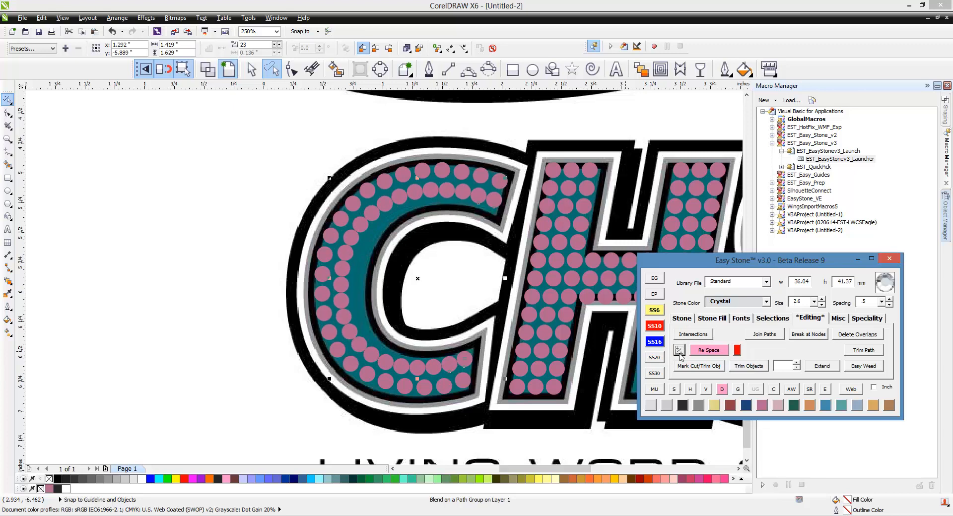
right_click(679, 354)
right_click(680, 353)
right_click(680, 354)
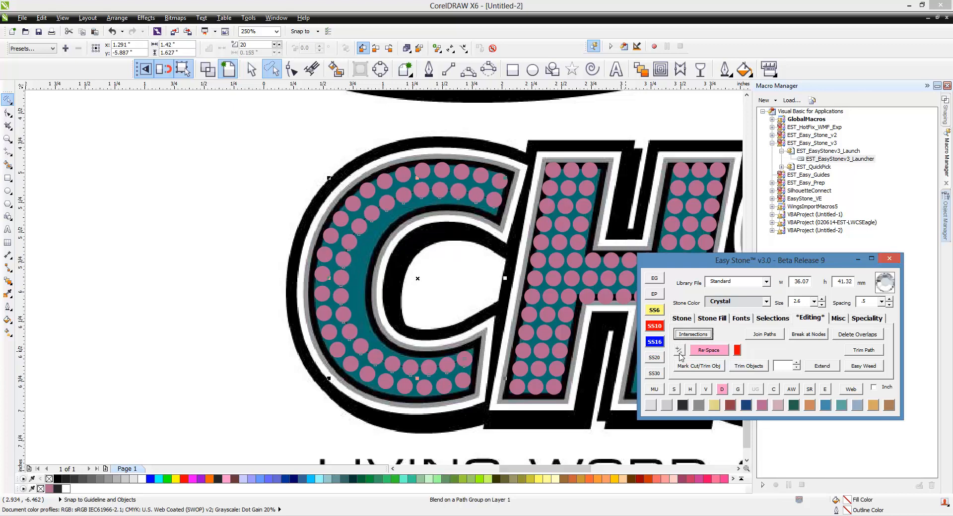
right_click(679, 353)
right_click(679, 353)
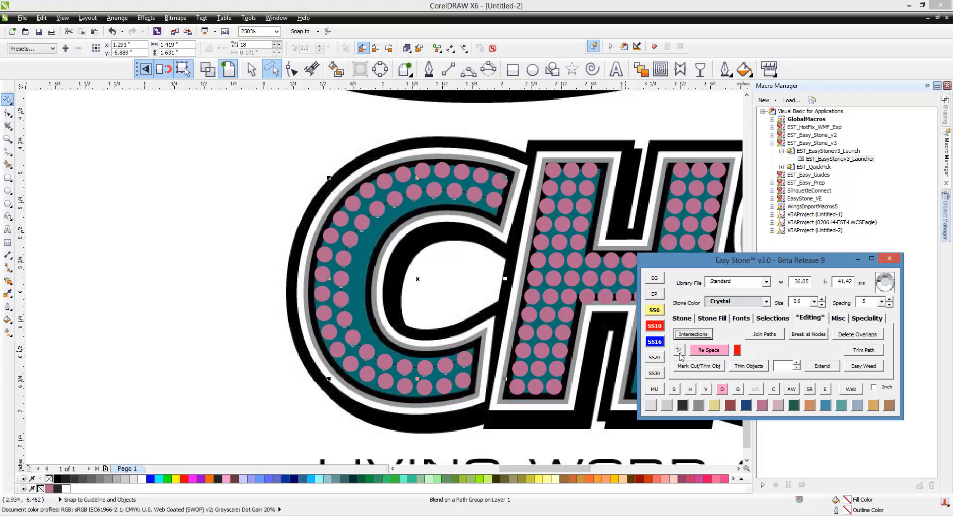
Break the re-spaced middle row's blend apart into individual stones and deselect it.
click(722, 389)
click(455, 304)
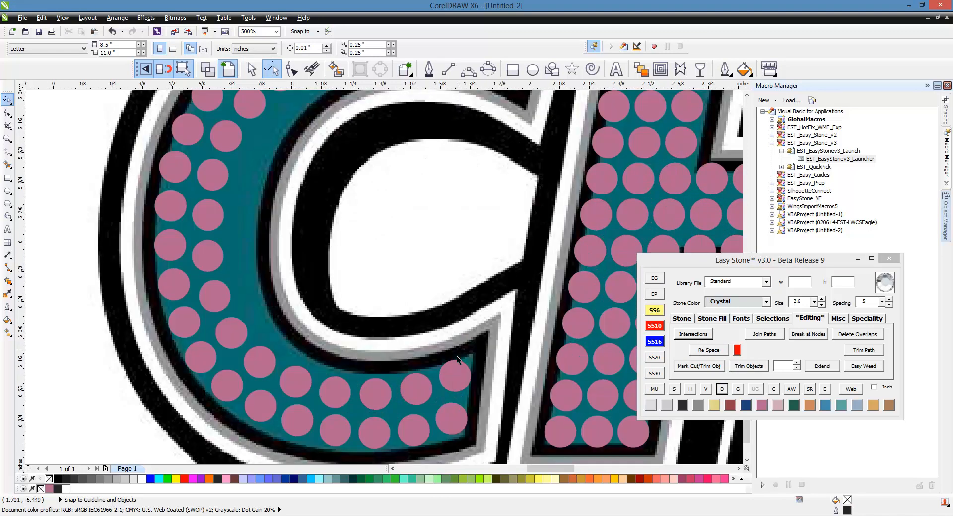
Start a third row along the C's lower inner edge with four copies of the middle row's lower-right end stone.
scroll(456, 356, up, 2)
scroll(452, 377, up, 1)
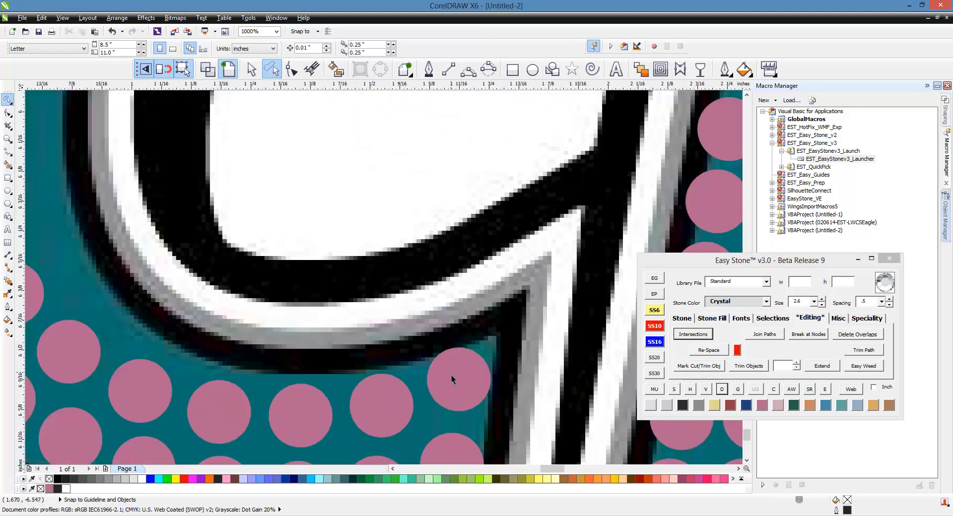
click(451, 379)
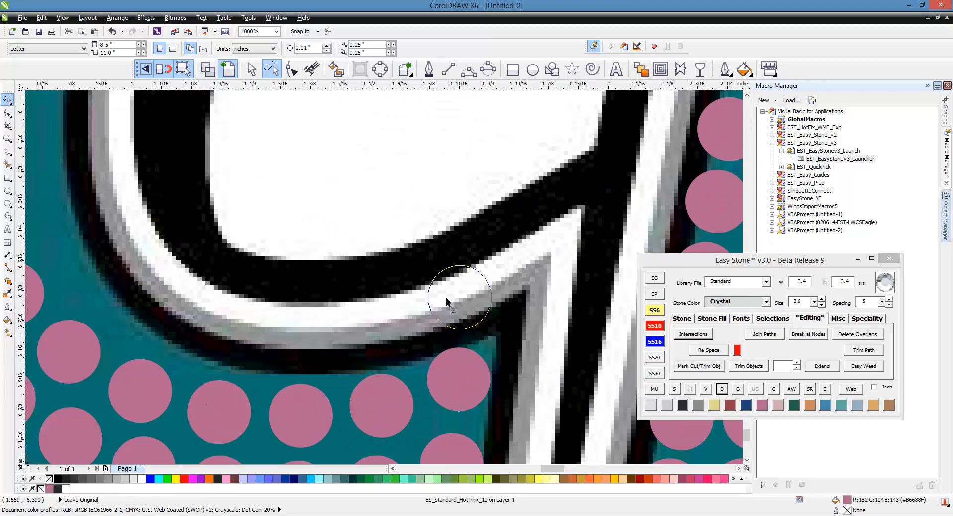
click(448, 301)
scroll(486, 318, up, 1)
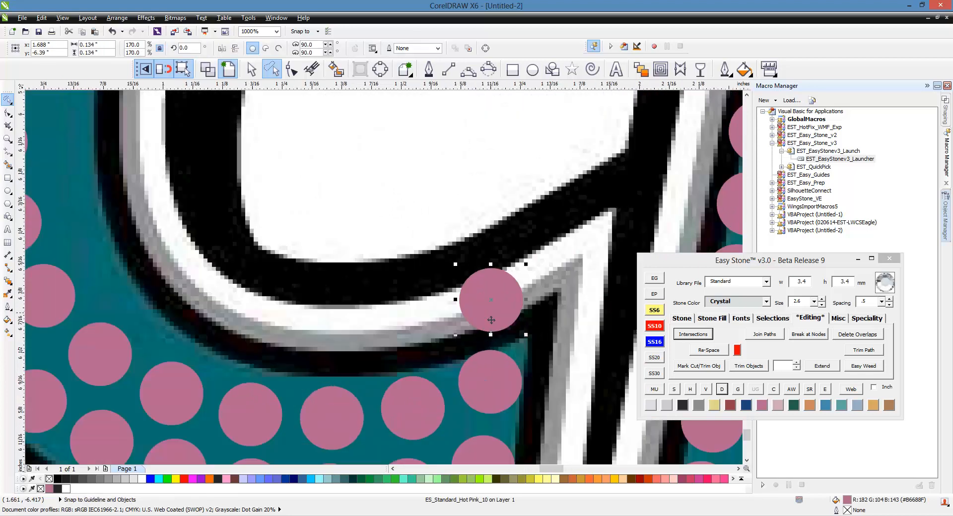
click(420, 323)
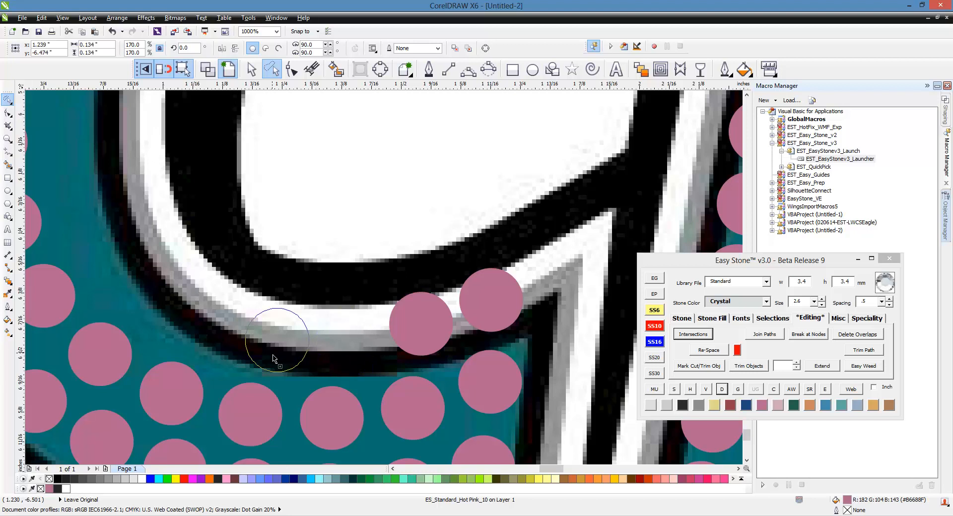
click(336, 355)
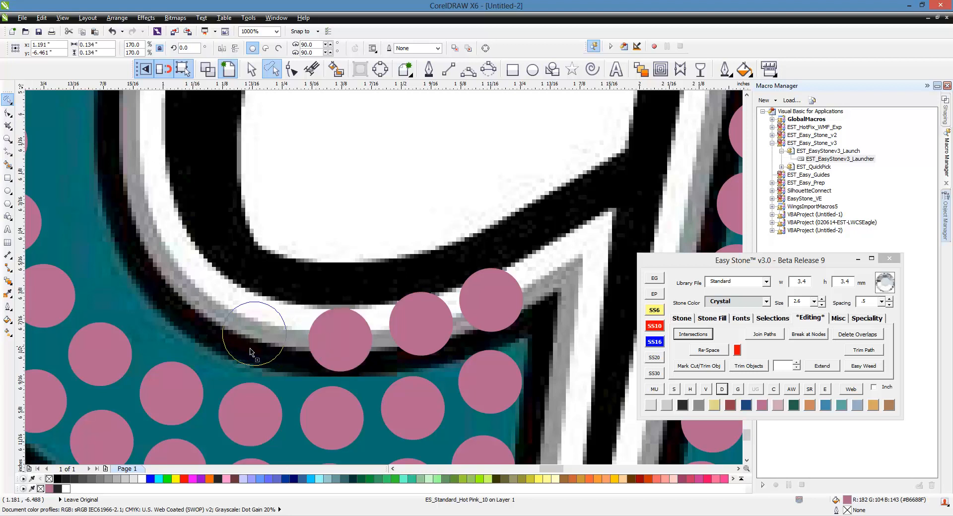
click(250, 348)
Continue the third row with stone copies around the C's lower-left curve and up its left inner side.
key(space)
drag(170, 326, 110, 275)
scroll(257, 347, down, 1)
scroll(277, 362, down, 2)
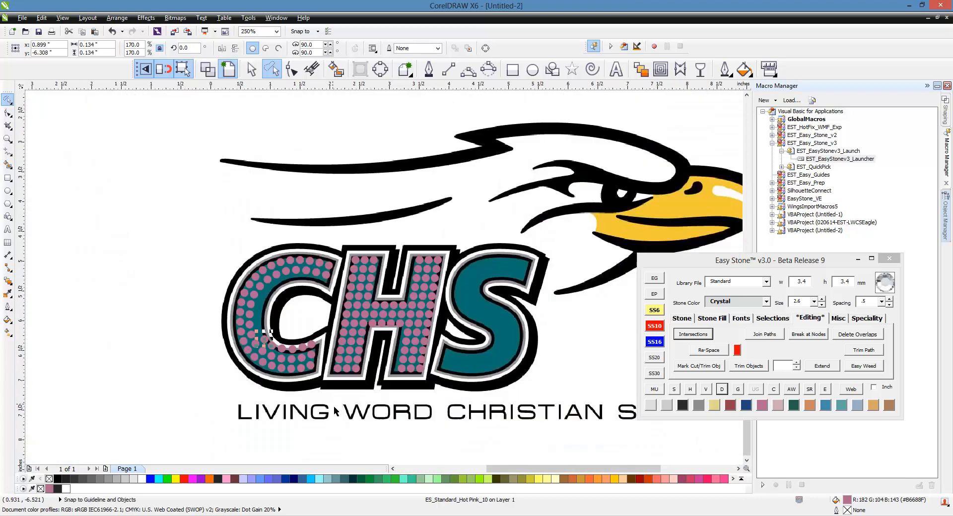
scroll(273, 337, up, 3)
drag(267, 403, 229, 156)
key(space)
key(space)
scroll(260, 294, down, 3)
scroll(273, 272, up, 2)
scroll(273, 272, up, 1)
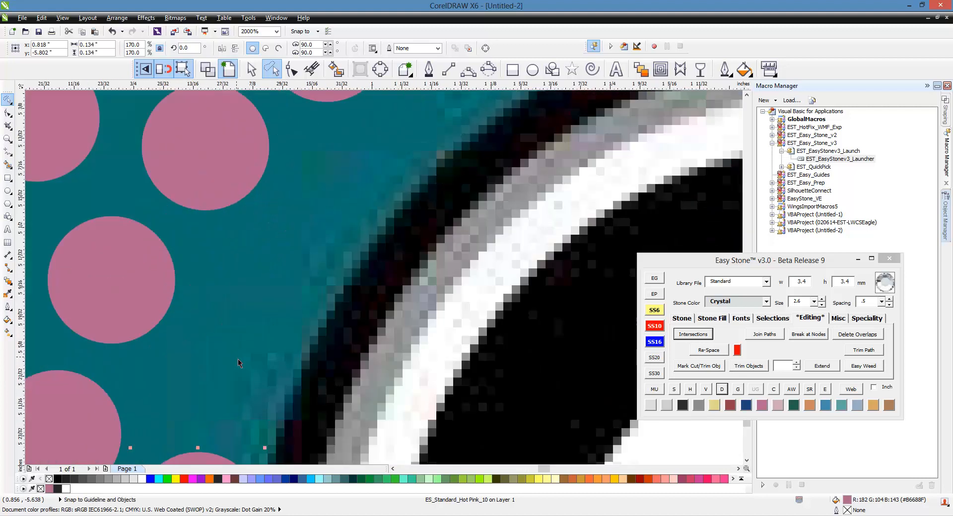
Extend the third row with stone copies around the C's upper-left inner curve to the top.
scroll(237, 361, down, 1)
drag(217, 438, 490, 230)
key(space)
key(space)
scroll(303, 276, down, 1)
scroll(326, 245, up, 1)
key(space)
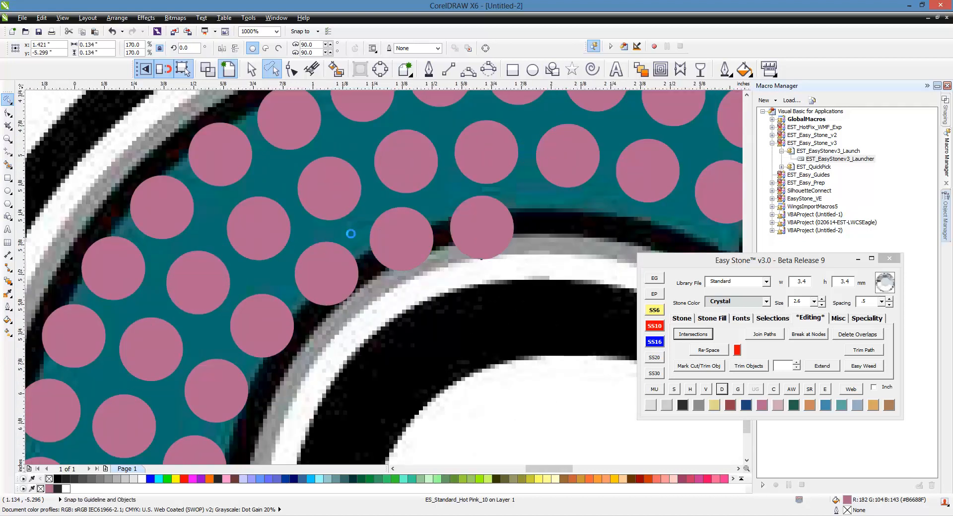
Add two more stone copies to bring the third row to the C's upper-right tip.
scroll(347, 228, down, 1)
scroll(505, 240, up, 1)
drag(318, 217, 420, 227)
key(space)
scroll(358, 233, down, 3)
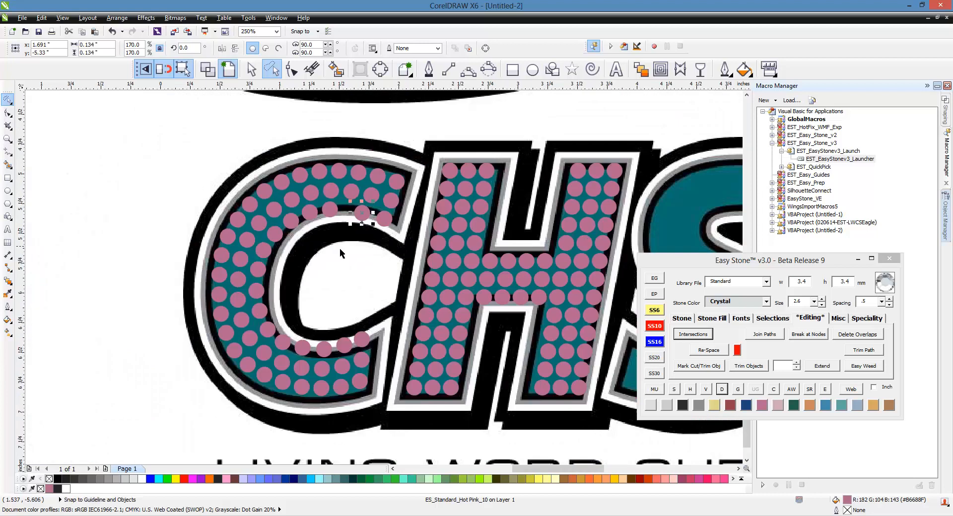
key(Escape)
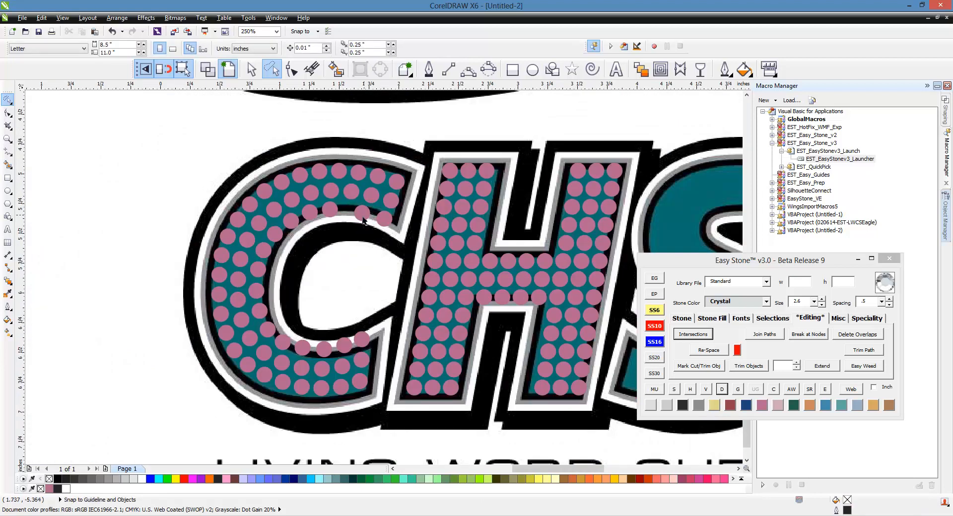
Place another stone copy in the gap of the third row along the top inner edge of the C.
scroll(360, 218, up, 4)
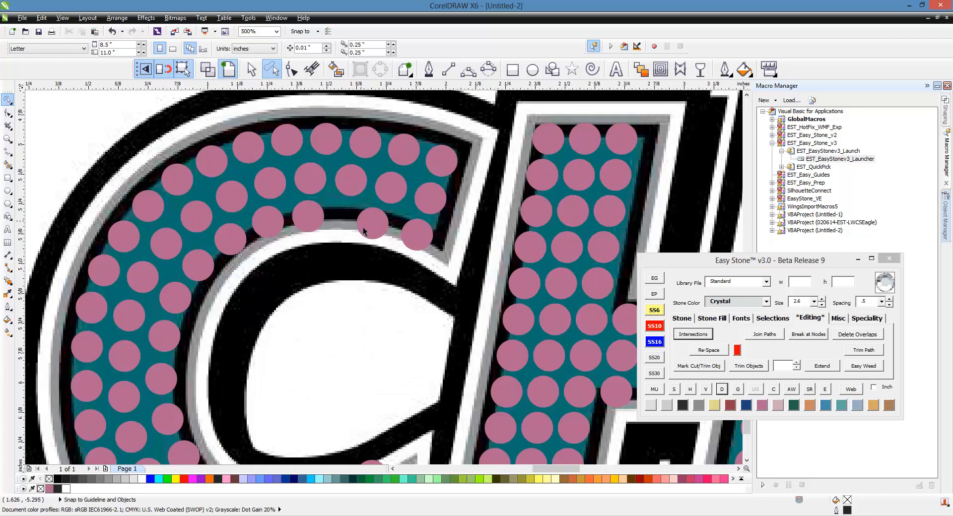
click(368, 229)
drag(368, 228, 305, 216)
scroll(305, 216, down, 4)
click(324, 262)
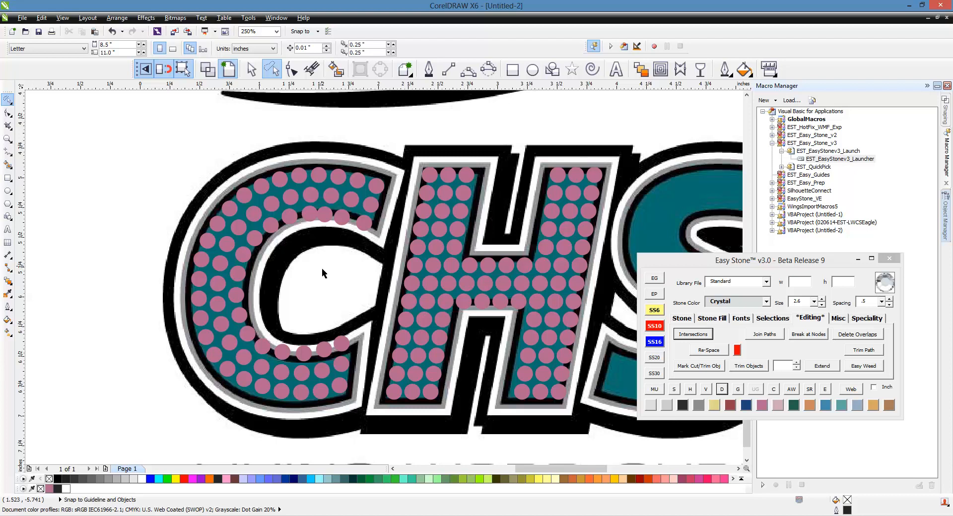
Select the whole third row, re-space its stones evenly, and break the blend apart into individual stones.
mouse_move(349, 272)
mouse_down()
mouse_move(371, 255)
mouse_move(373, 238)
mouse_move(341, 220)
mouse_move(291, 223)
mouse_move(242, 261)
mouse_move(246, 331)
mouse_move(260, 344)
mouse_move(307, 353)
mouse_up()
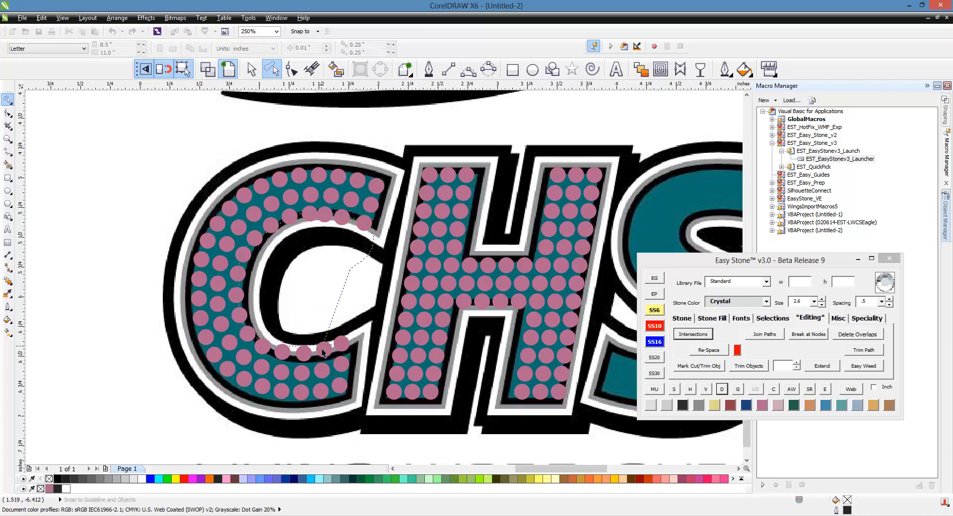
drag(322, 350, 322, 349)
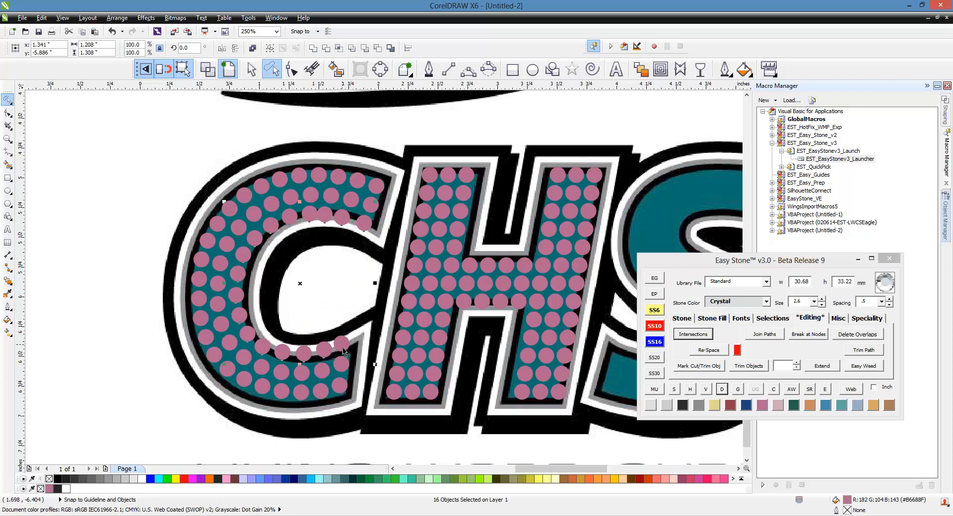
click(709, 351)
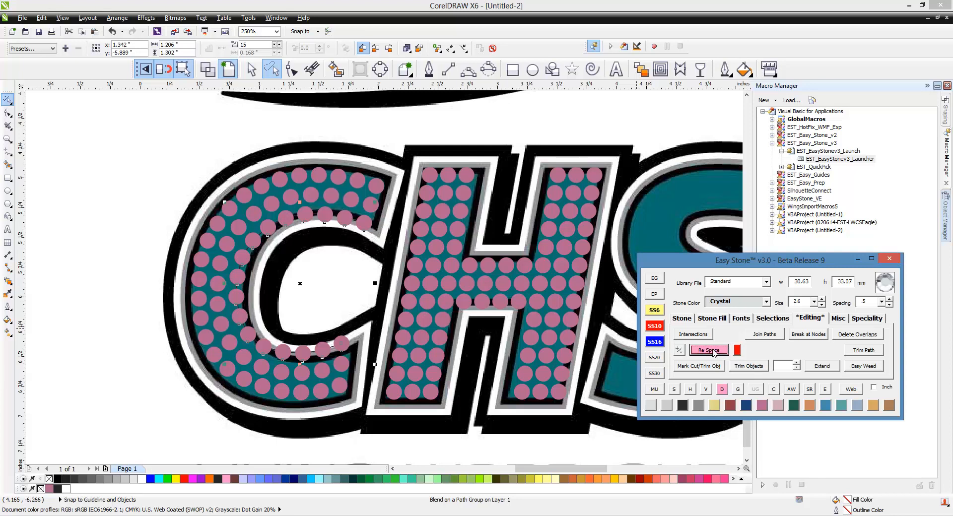
click(722, 390)
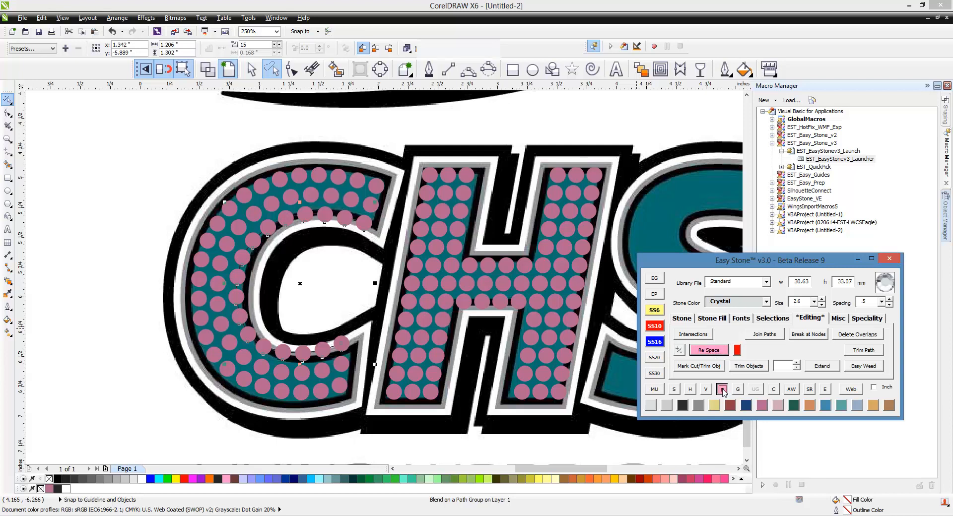
Select all the stones of the letter C and move them about 5 inches off the artwork, beside the separate H.
scroll(600, 291, down, 1)
scroll(603, 293, down, 1)
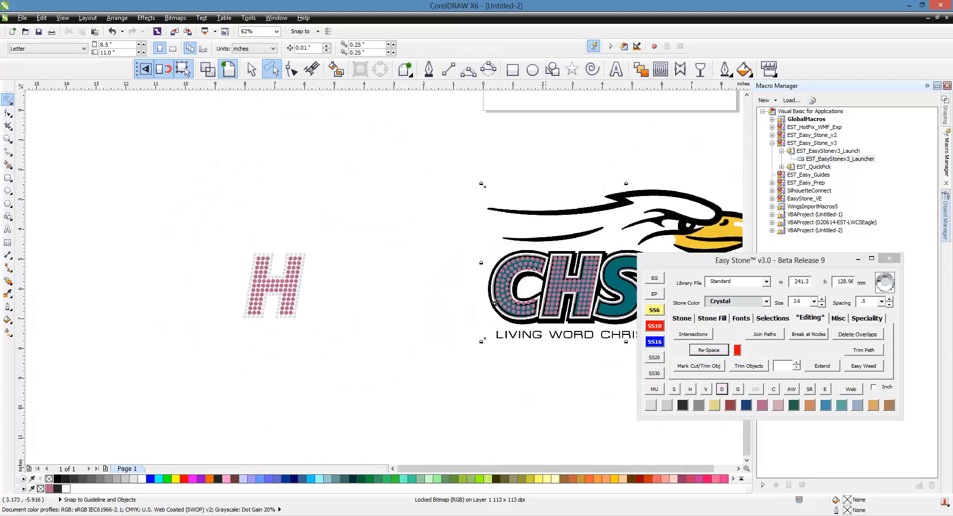
scroll(586, 296, up, 1)
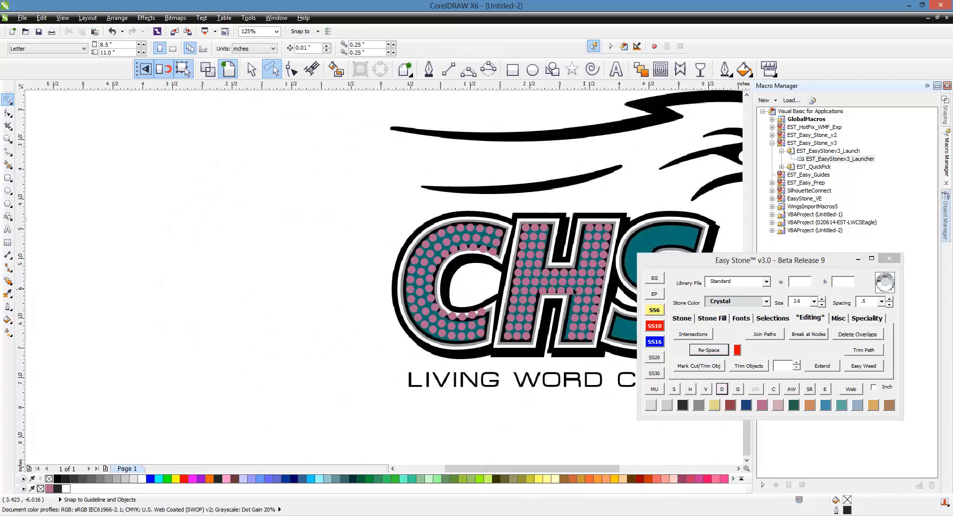
mouse_move(318, 228)
mouse_down()
mouse_move(496, 191)
mouse_move(511, 223)
mouse_move(489, 355)
mouse_up()
scroll(601, 328, down, 1)
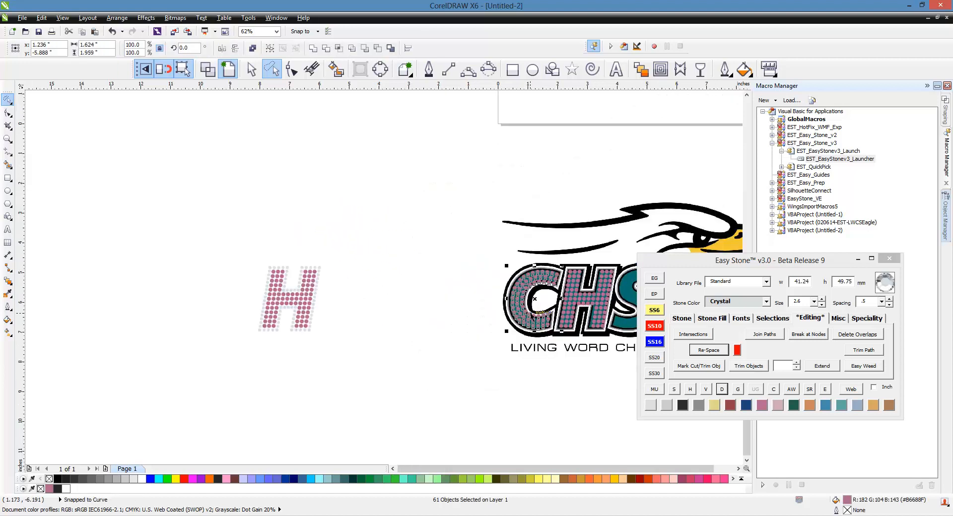
drag(529, 312, 378, 311)
click(393, 382)
scroll(387, 298, up, 1)
scroll(441, 293, up, 1)
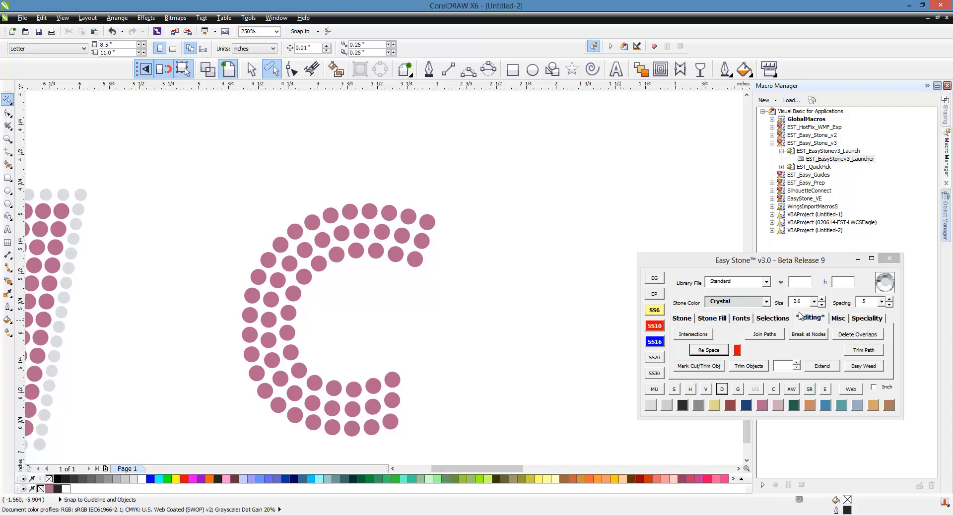
Draw a line through the inner row of stones of the separated C with Draw Line.
click(842, 318)
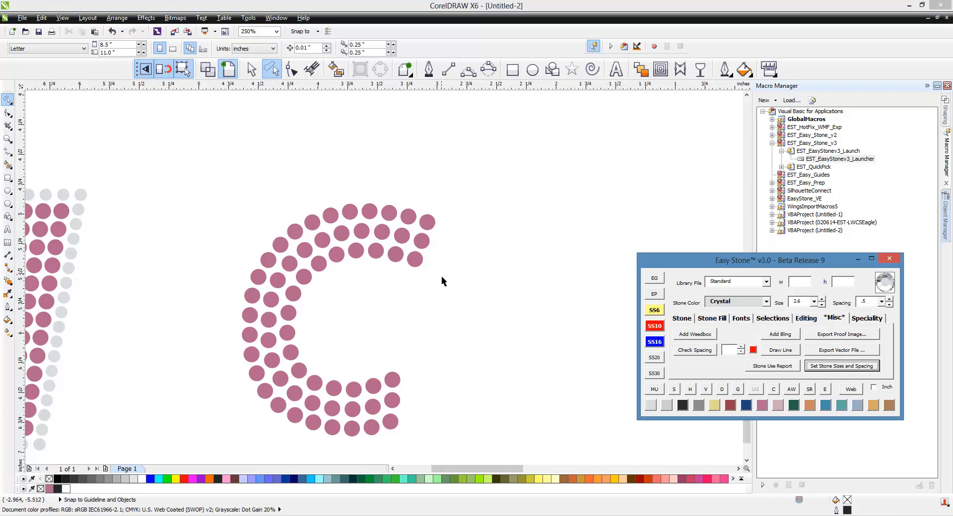
mouse_move(443, 272)
mouse_down()
mouse_move(397, 256)
mouse_move(341, 255)
mouse_move(314, 268)
mouse_move(292, 305)
mouse_move(289, 349)
mouse_move(299, 368)
mouse_move(355, 390)
mouse_move(399, 386)
mouse_up()
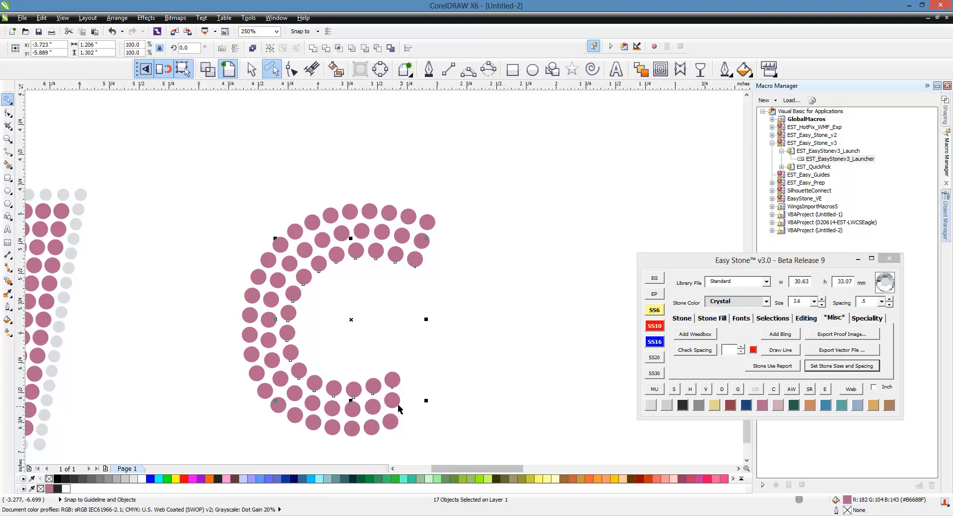
shift+click(398, 385)
shift+click(396, 385)
click(780, 351)
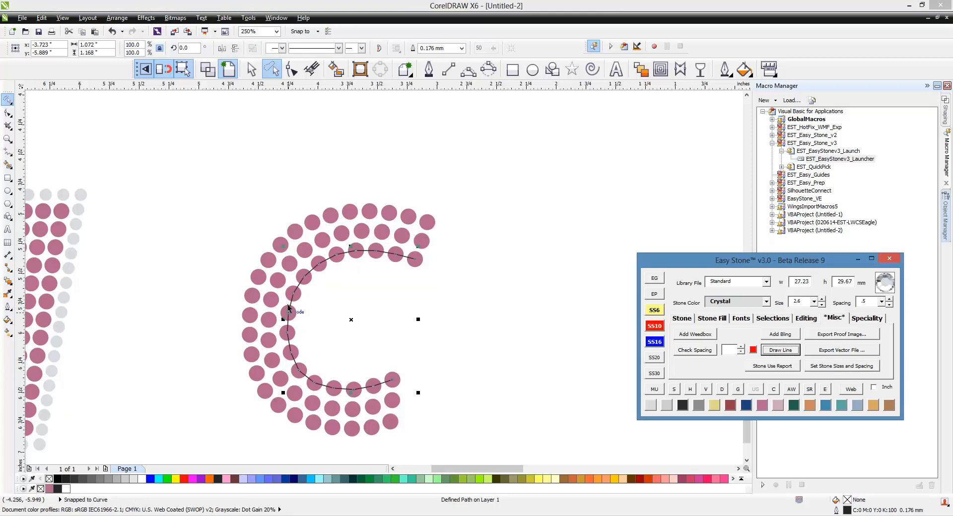
click(471, 291)
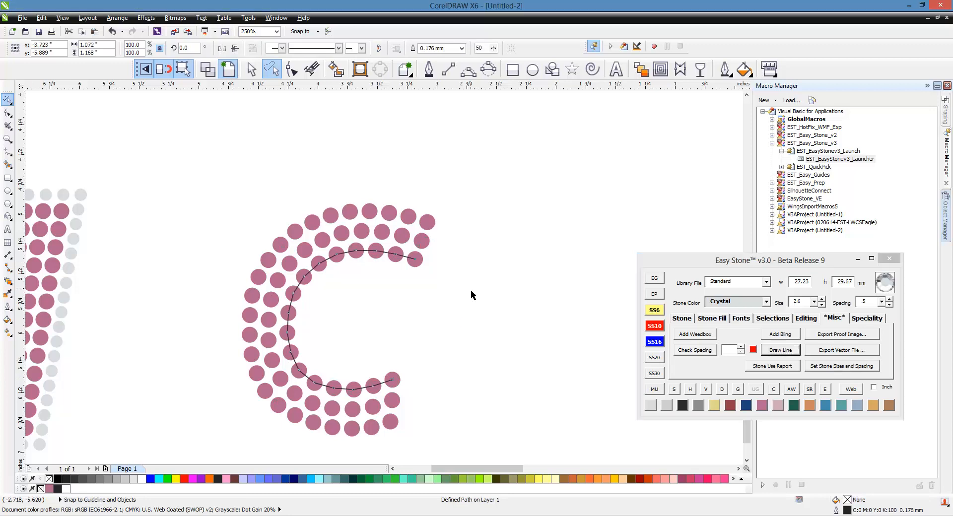
Draw a connecting line between the innermost and outermost end stones at the C's upper opening.
click(416, 260)
shift+click(428, 222)
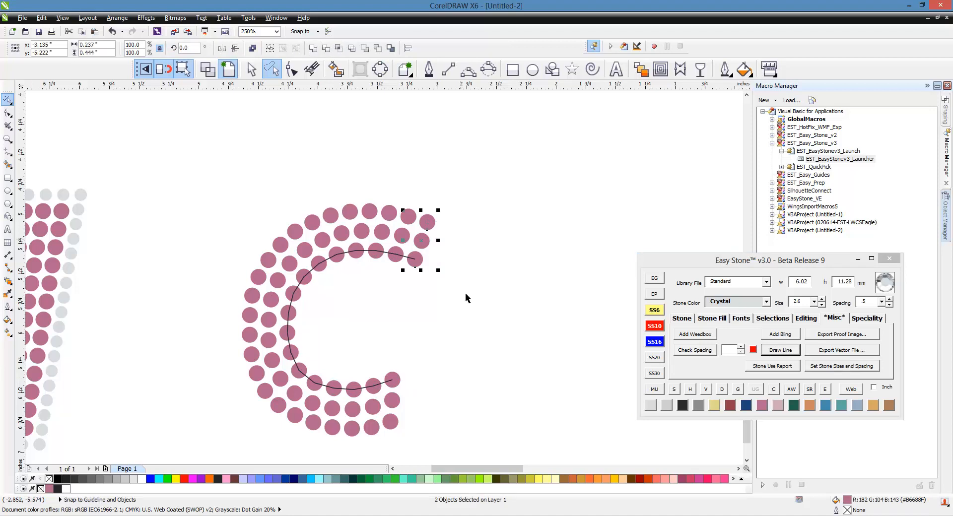
key(ctrl+r)
click(491, 314)
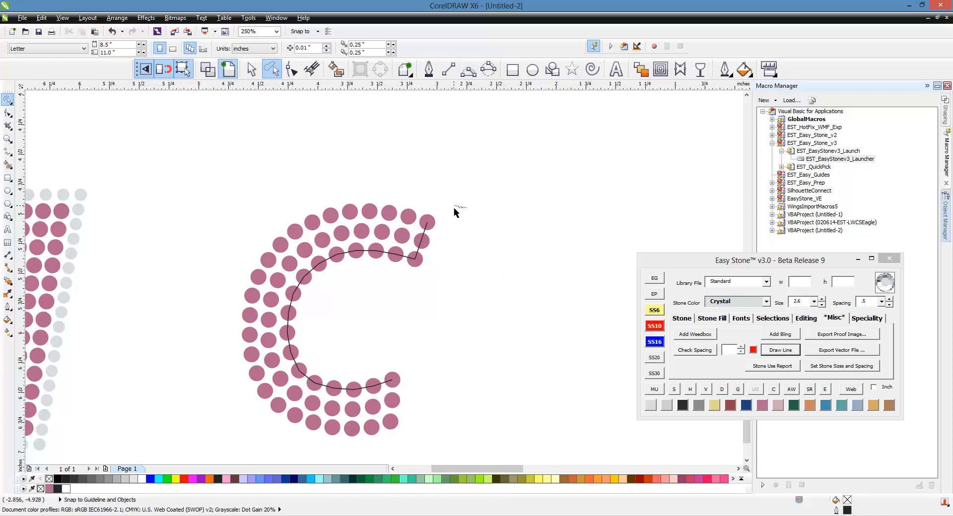
Draw a line through the C's outer row of stones and close the lower opening with a line between its end stones.
mouse_move(463, 226)
mouse_down()
mouse_move(397, 211)
mouse_move(350, 211)
mouse_move(287, 244)
mouse_move(250, 328)
mouse_move(274, 402)
mouse_move(322, 427)
mouse_move(416, 434)
mouse_move(351, 458)
mouse_move(282, 445)
mouse_move(188, 258)
mouse_move(276, 154)
mouse_move(441, 168)
mouse_up()
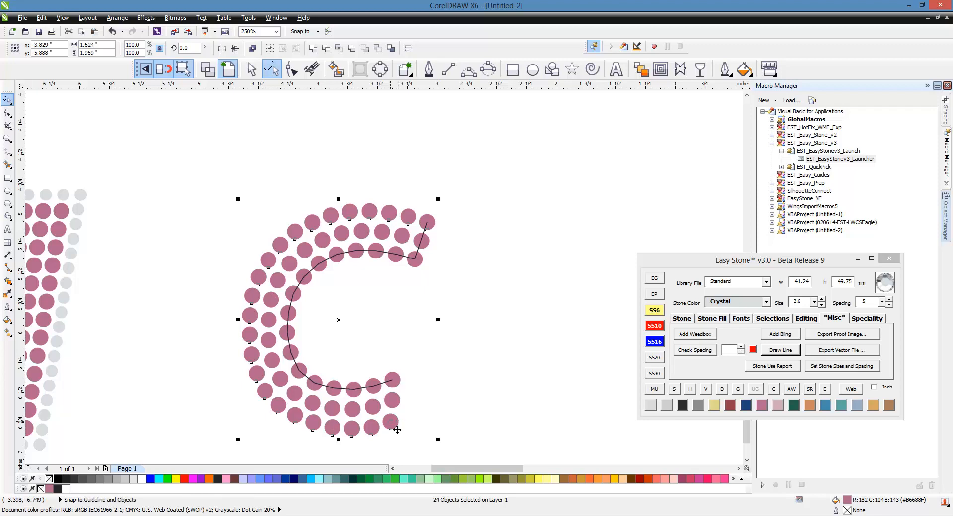
click(780, 350)
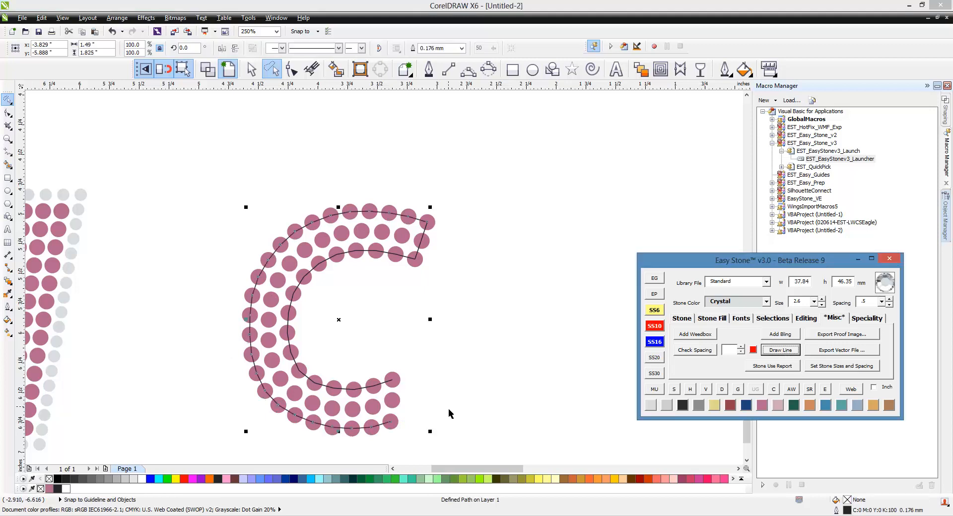
click(397, 427)
shift+click(399, 382)
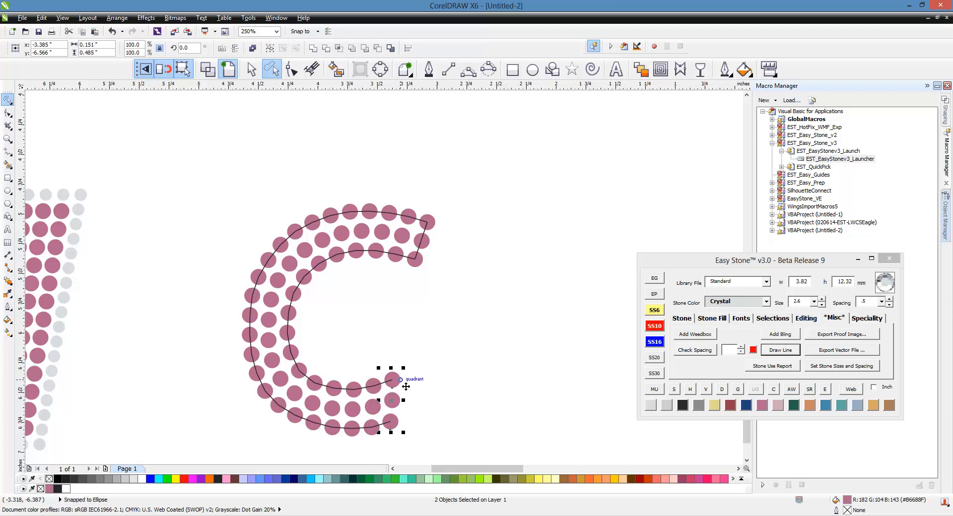
key(ctrl+r)
click(488, 400)
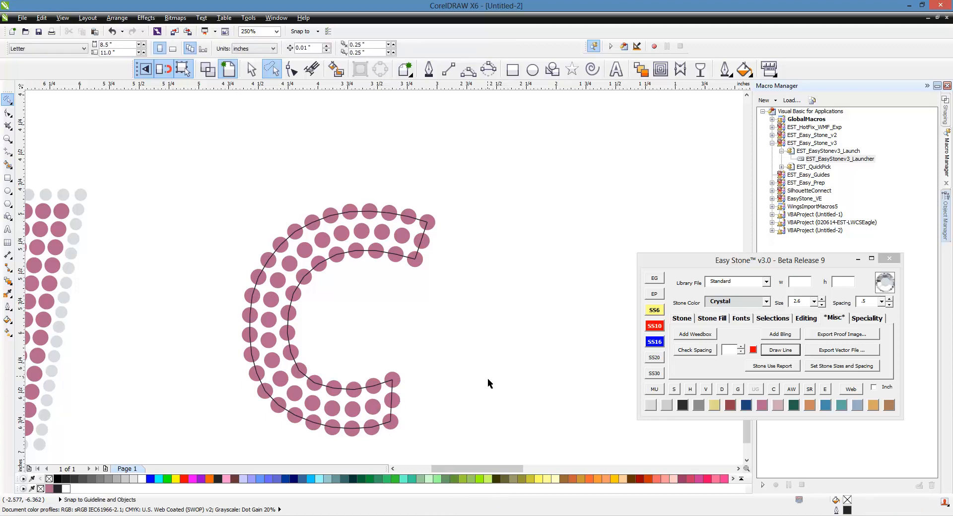
Create a selection of the four matching line segments of the C and merge them into one outline with Join Paths.
click(265, 351)
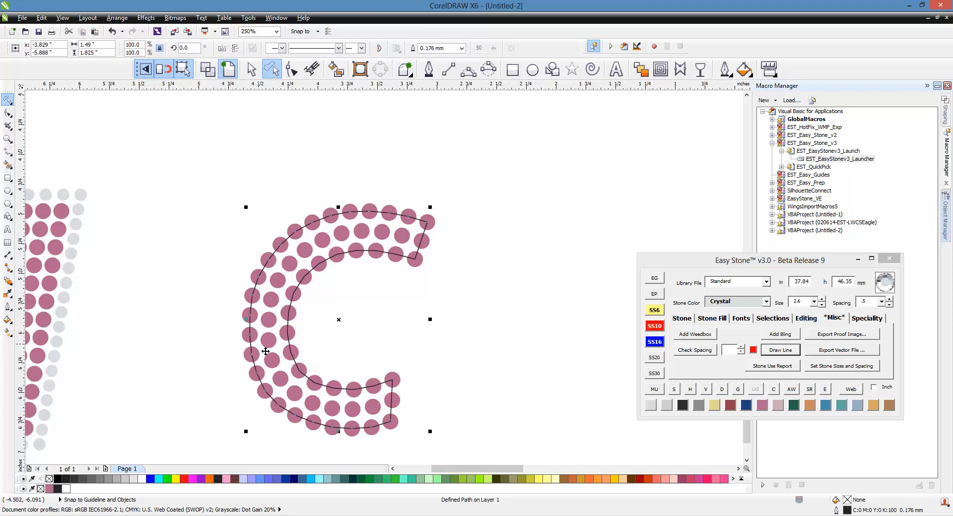
click(772, 318)
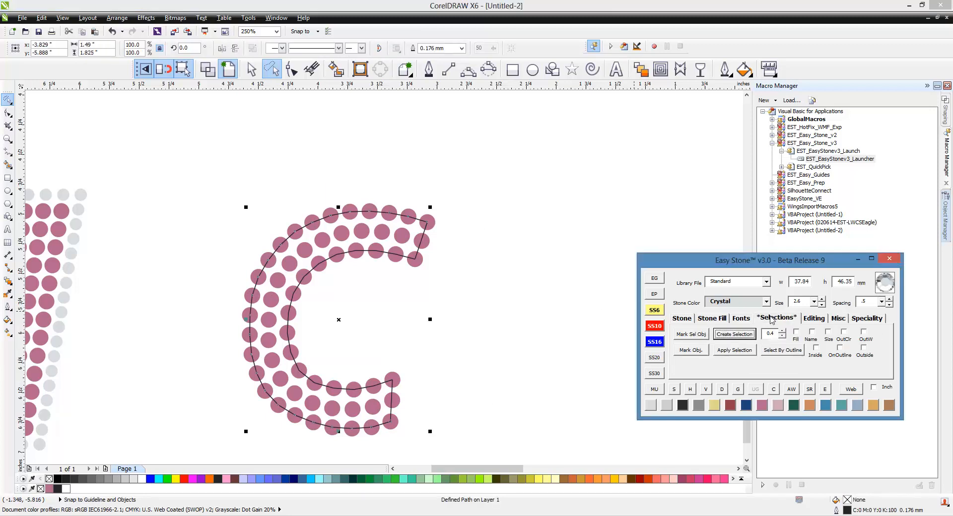
click(744, 333)
scroll(540, 300, down, 1)
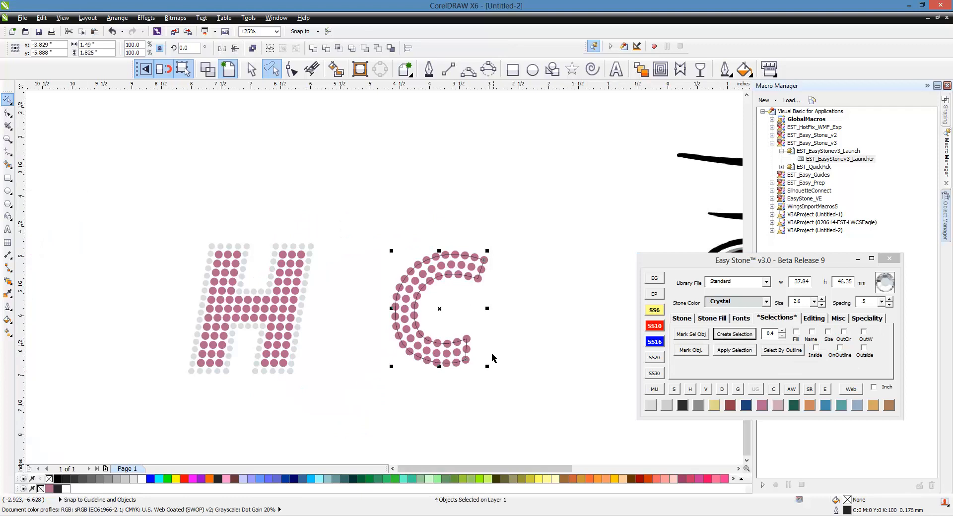
scroll(486, 342, up, 1)
scroll(496, 259, up, 1)
scroll(426, 219, down, 1)
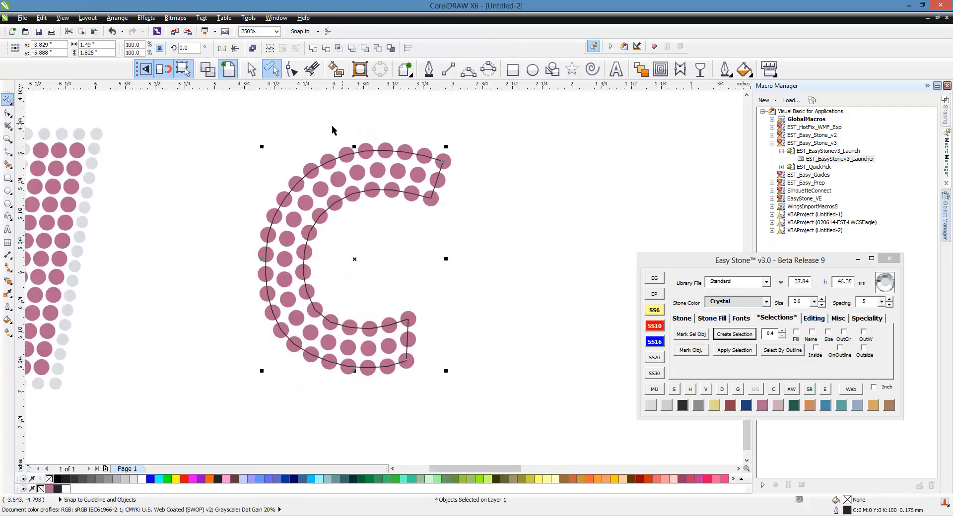
click(814, 320)
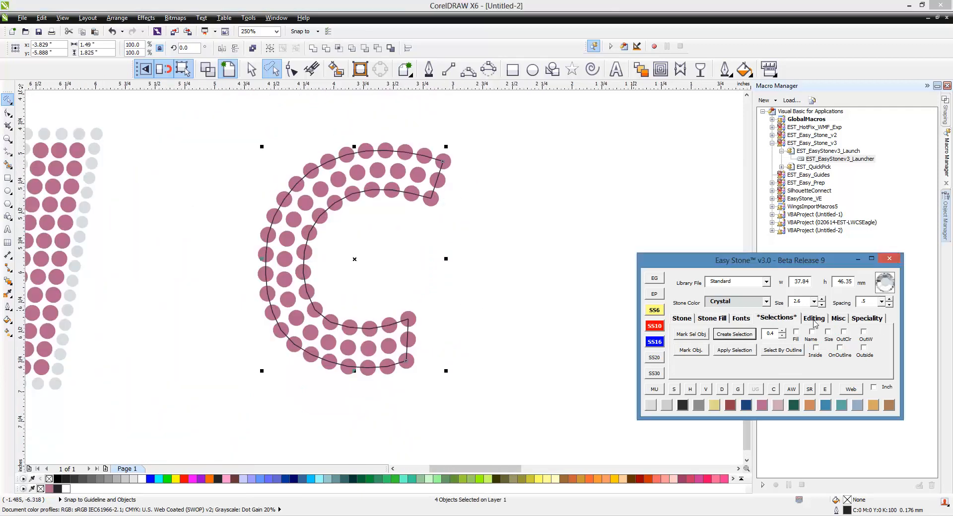
click(764, 334)
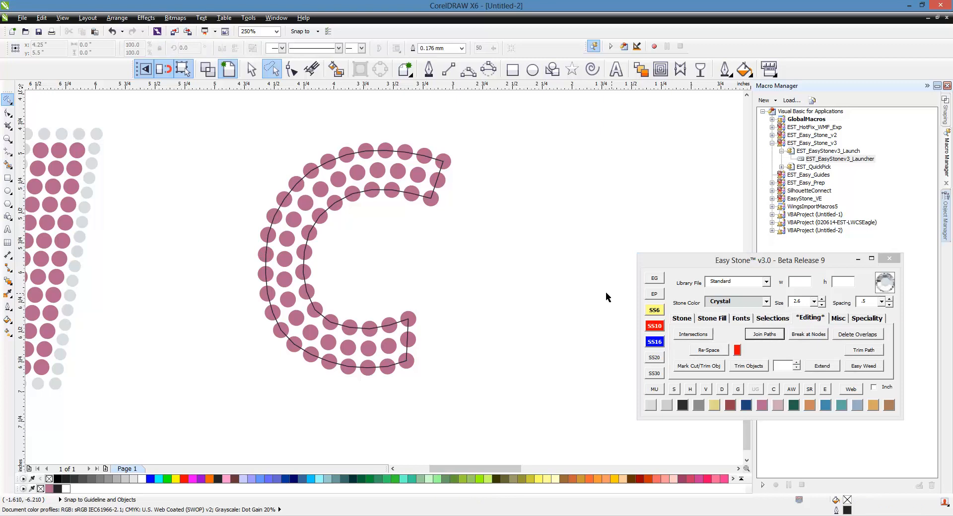
Create an island fill offset around the joined C outline using the ss10 - ss6 offset value.
click(432, 177)
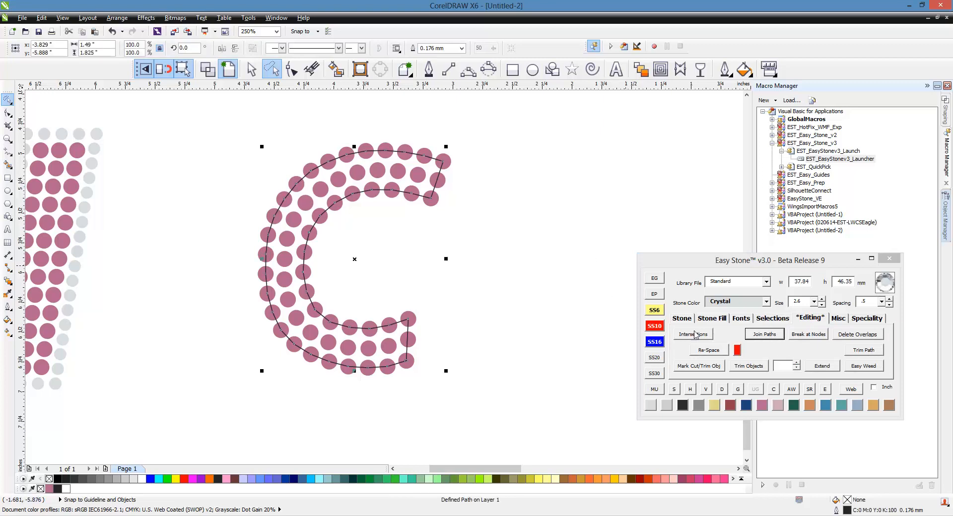
click(709, 319)
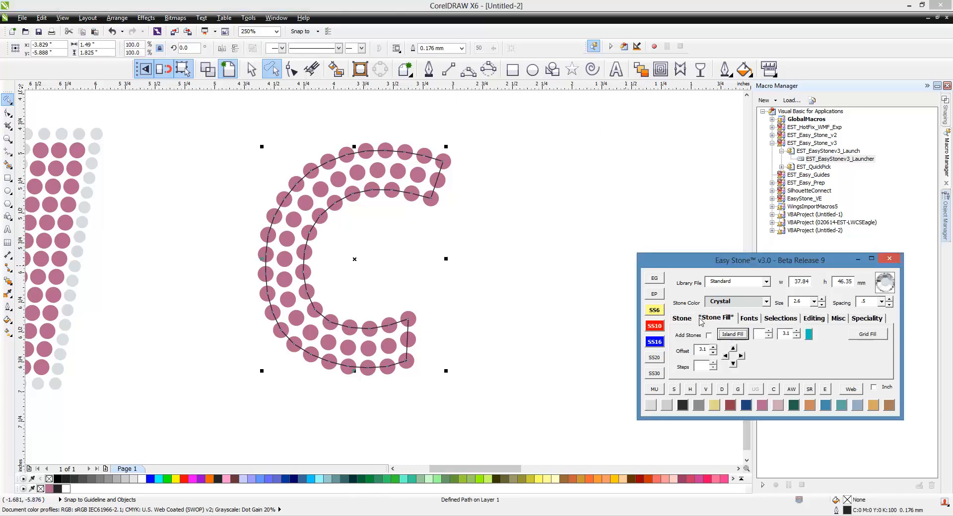
click(808, 337)
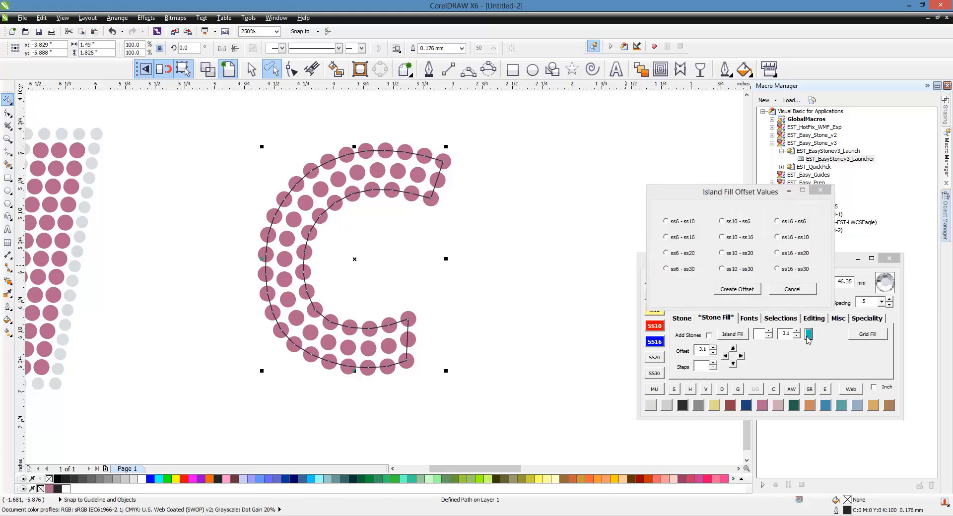
click(737, 222)
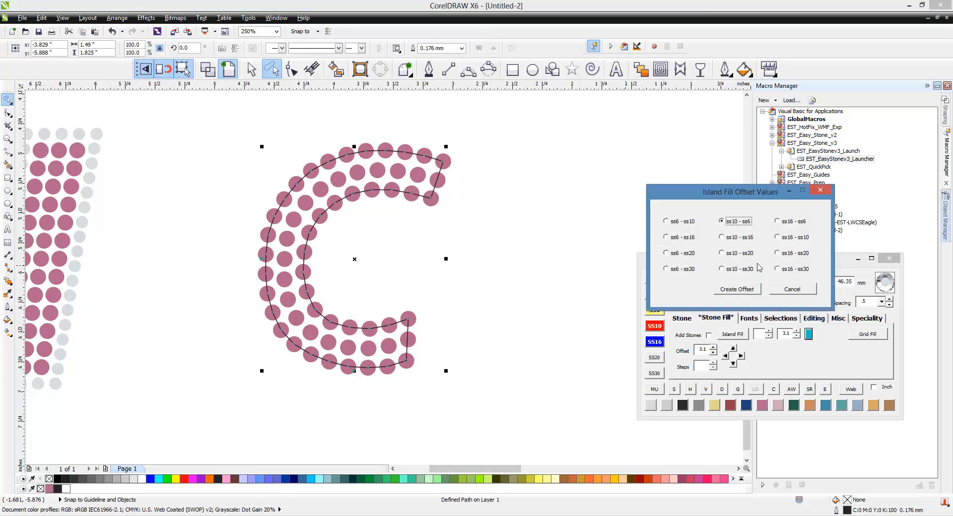
click(750, 290)
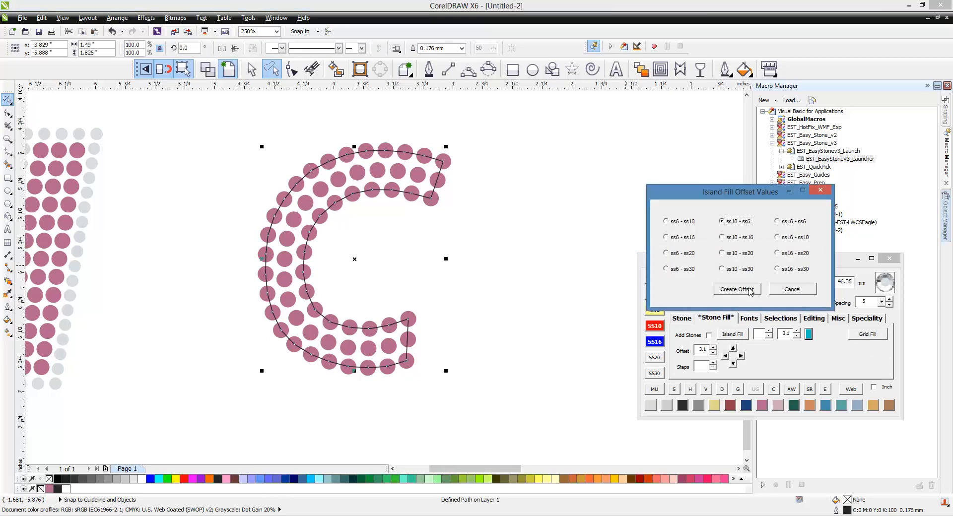
click(592, 268)
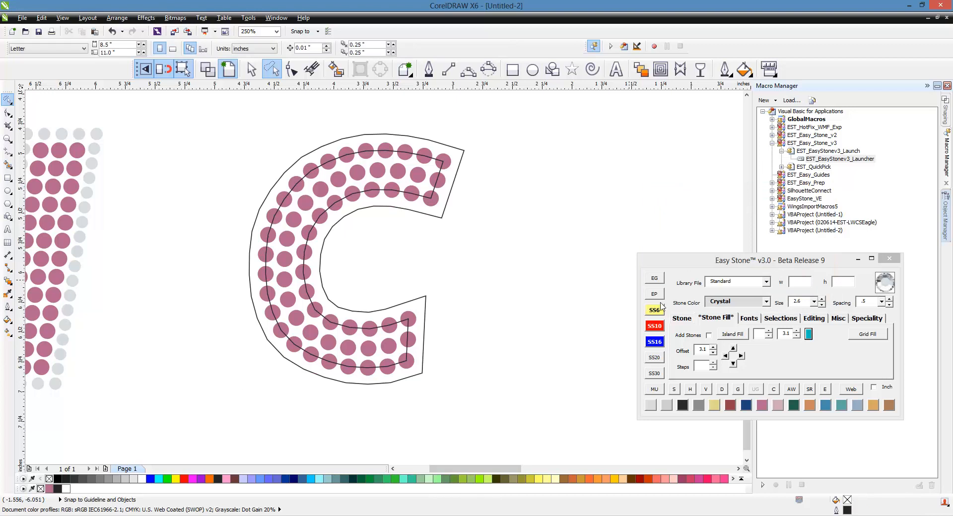
Select the four corner nodes of the offset C outline and add 2.6 mm Crystal stones along it with .5 spacing.
click(680, 320)
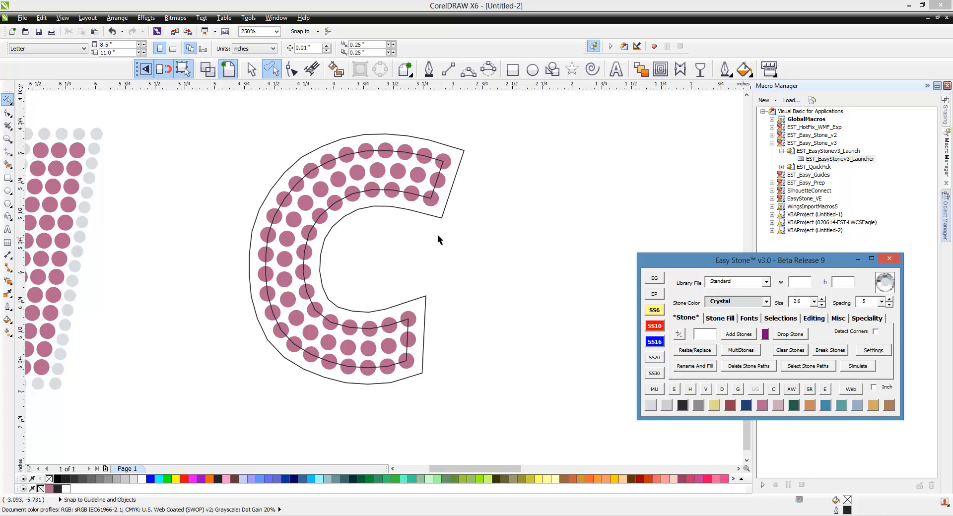
double_click(428, 215)
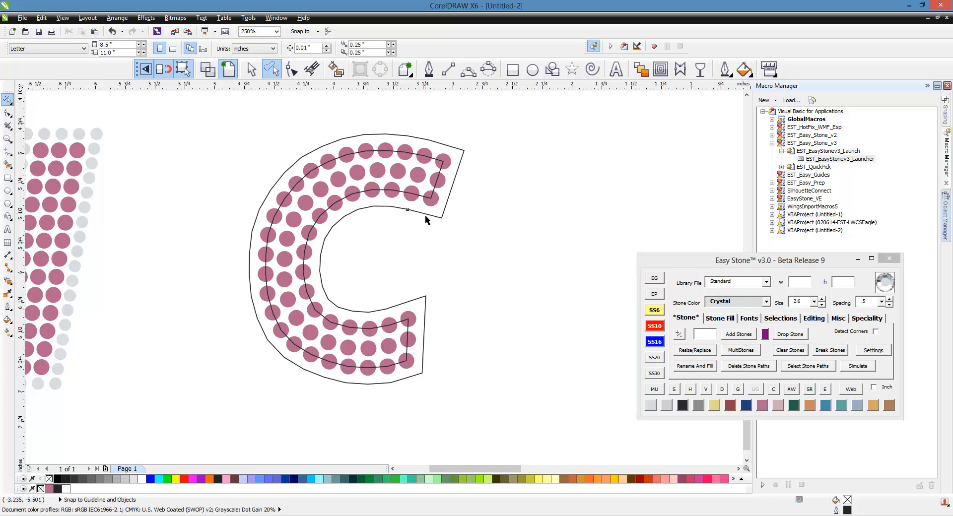
click(463, 151)
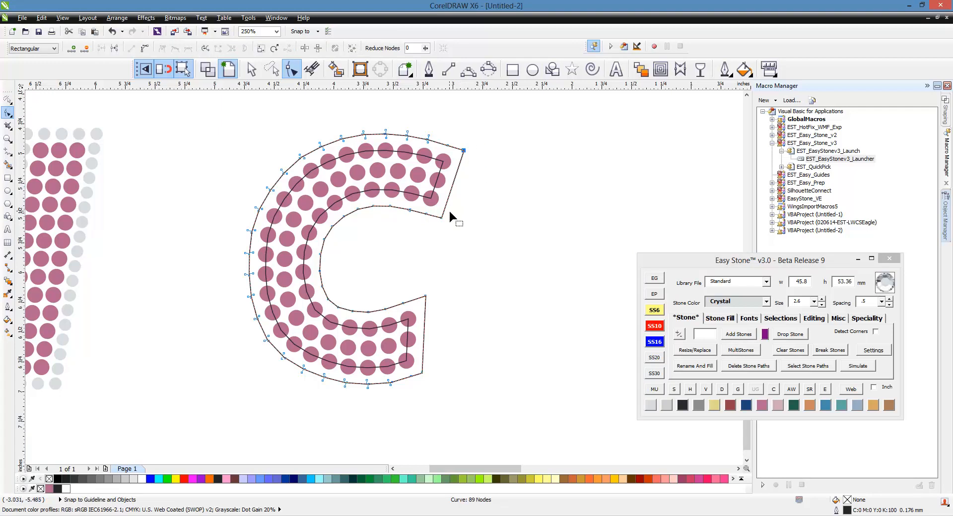
click(425, 296)
drag(435, 356, 418, 388)
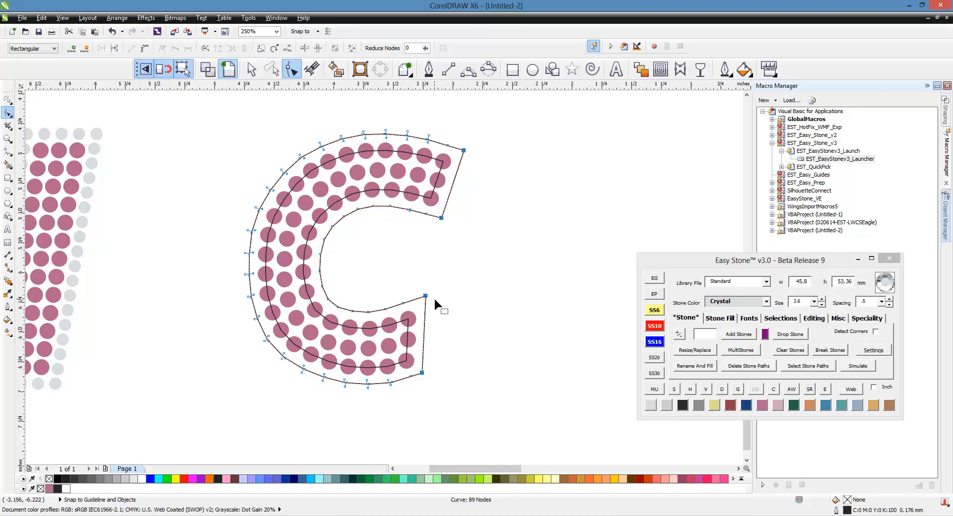
click(753, 338)
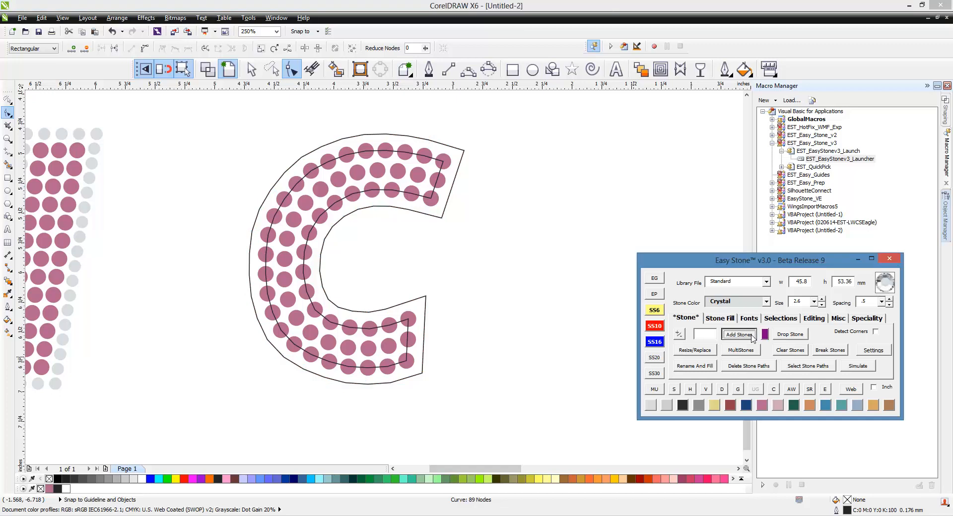
click(583, 351)
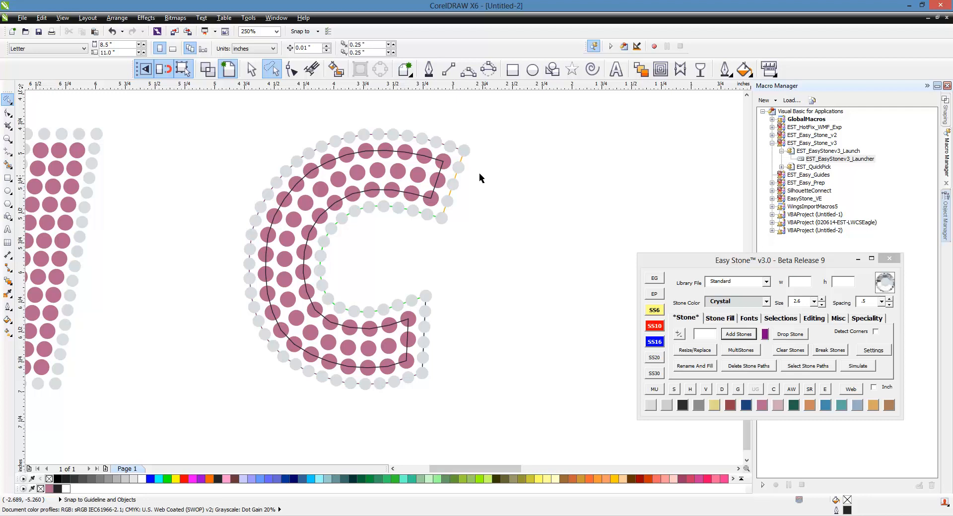
scroll(461, 144, up, 2)
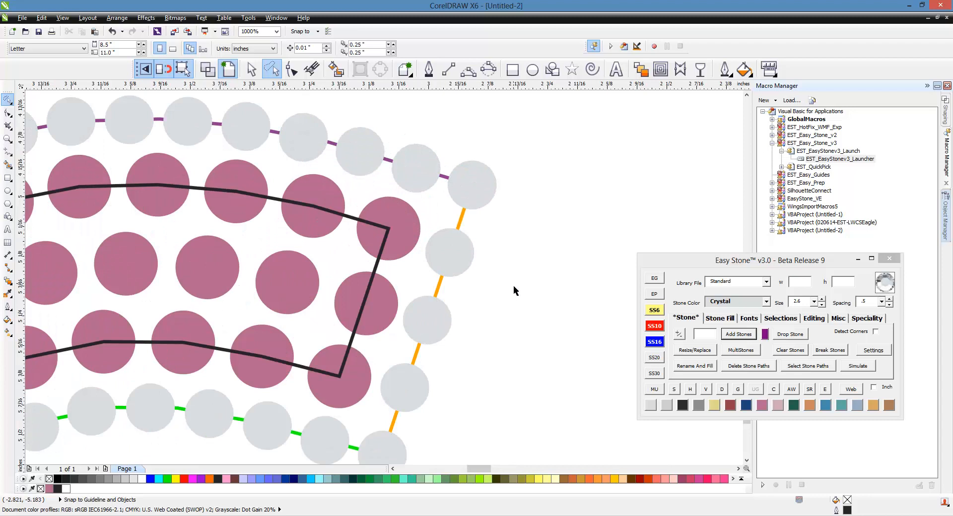
scroll(469, 272, down, 1)
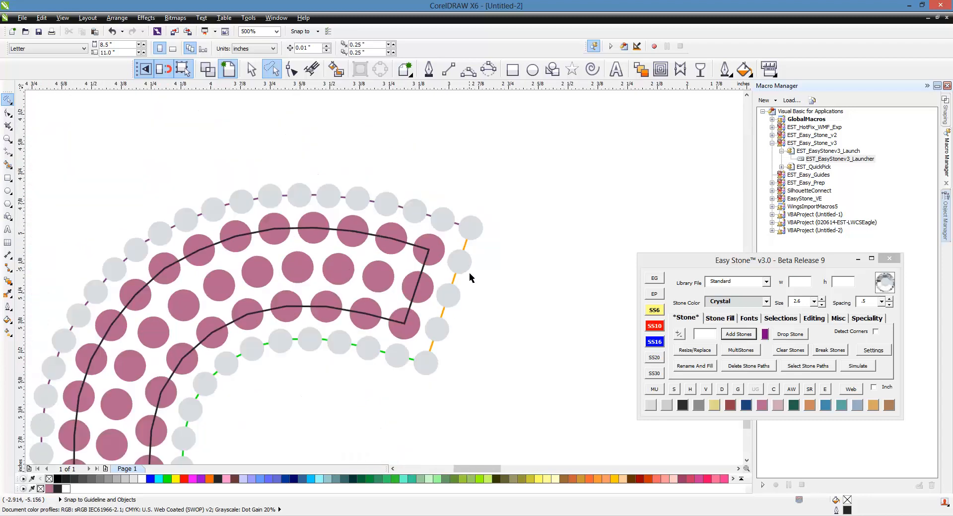
scroll(470, 273, up, 1)
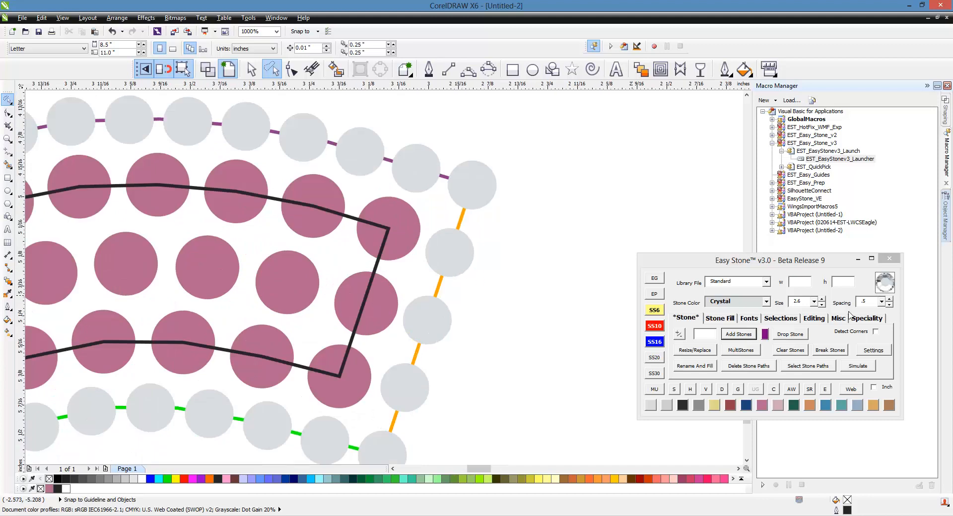
Add one more stone to the crystal border row across the C's upper opening.
click(869, 303)
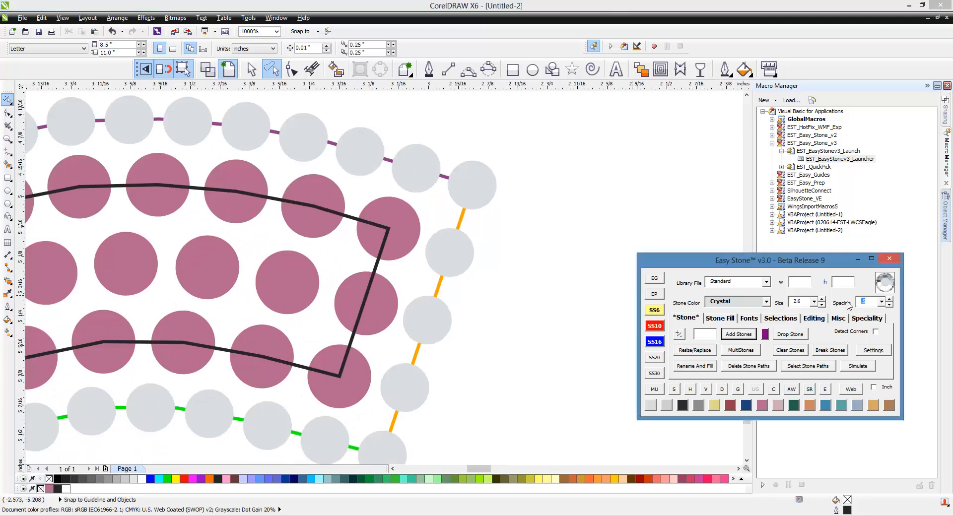
click(562, 313)
scroll(508, 275, down, 1)
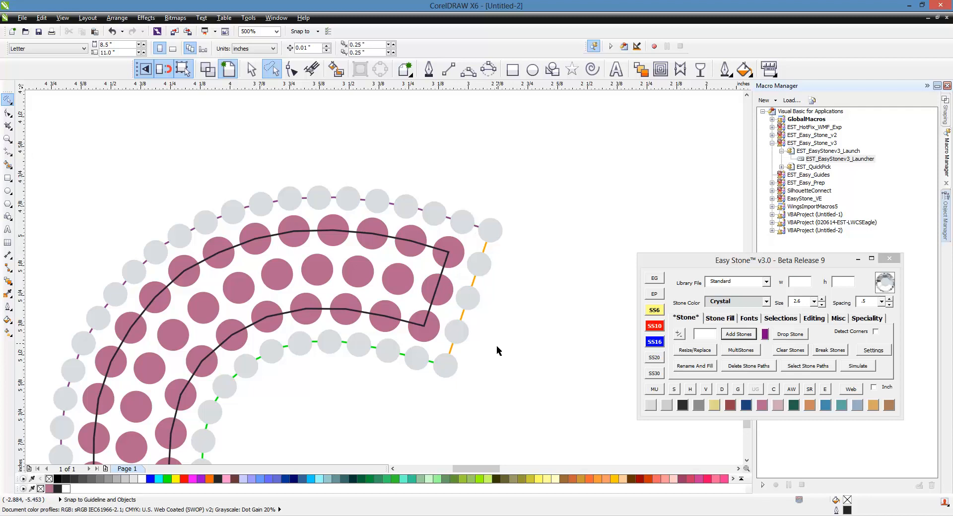
click(479, 309)
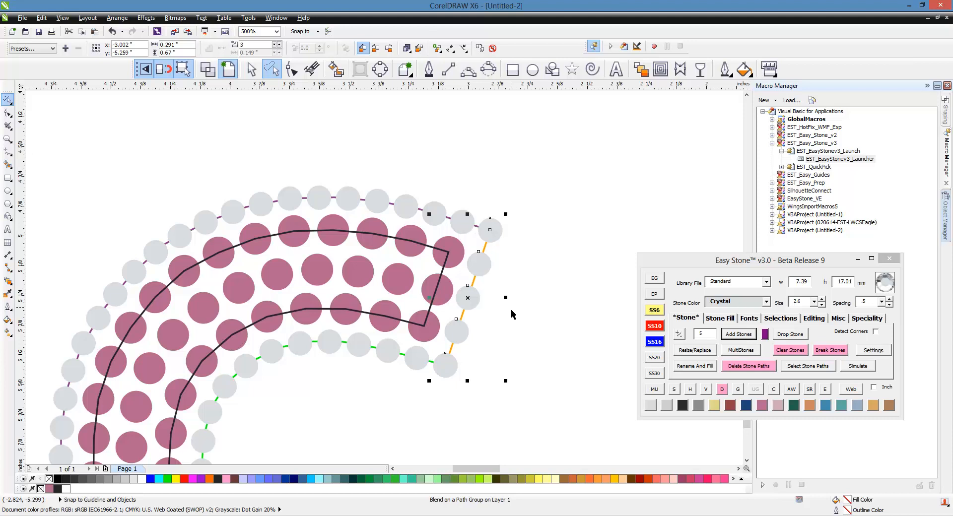
click(530, 282)
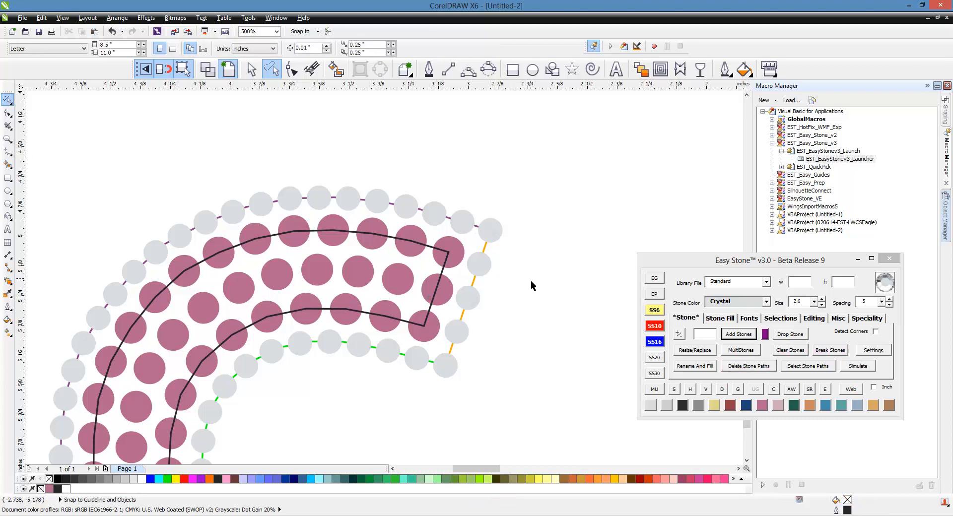
click(475, 305)
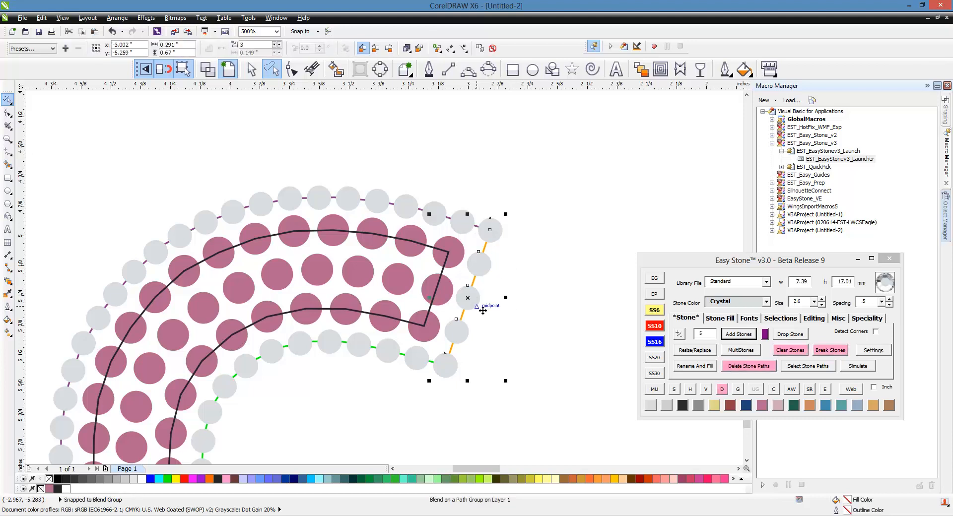
click(680, 336)
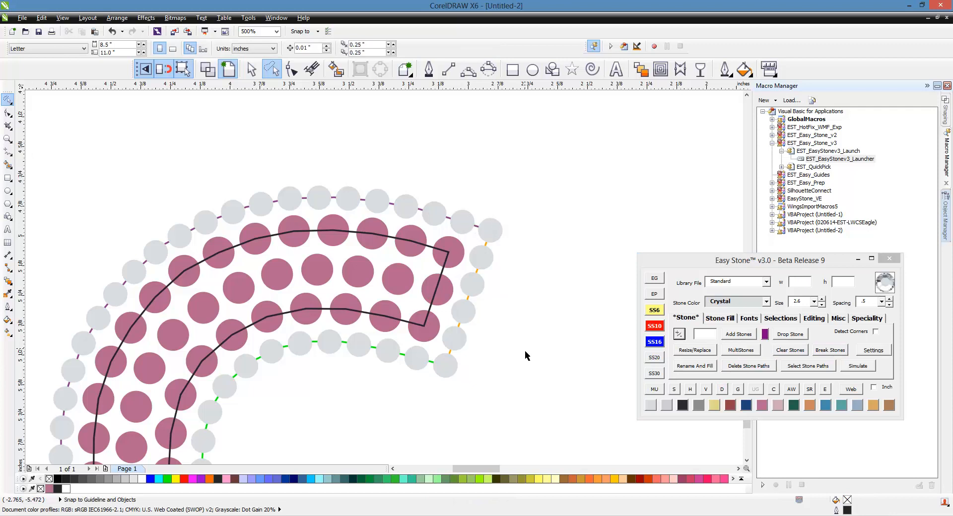
Try one extra stone in the border row across the C's lower opening, and take it out again.
scroll(525, 350, down, 3)
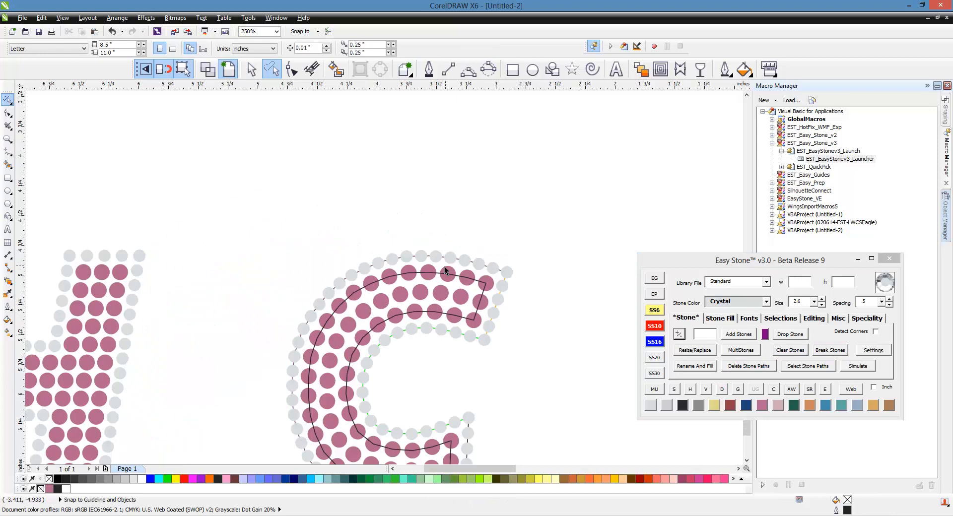
scroll(460, 318, up, 6)
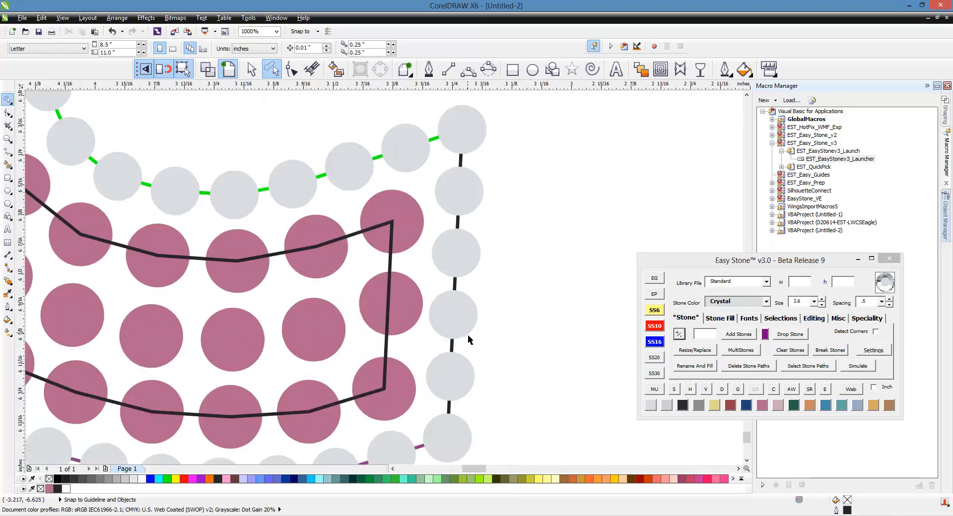
click(448, 304)
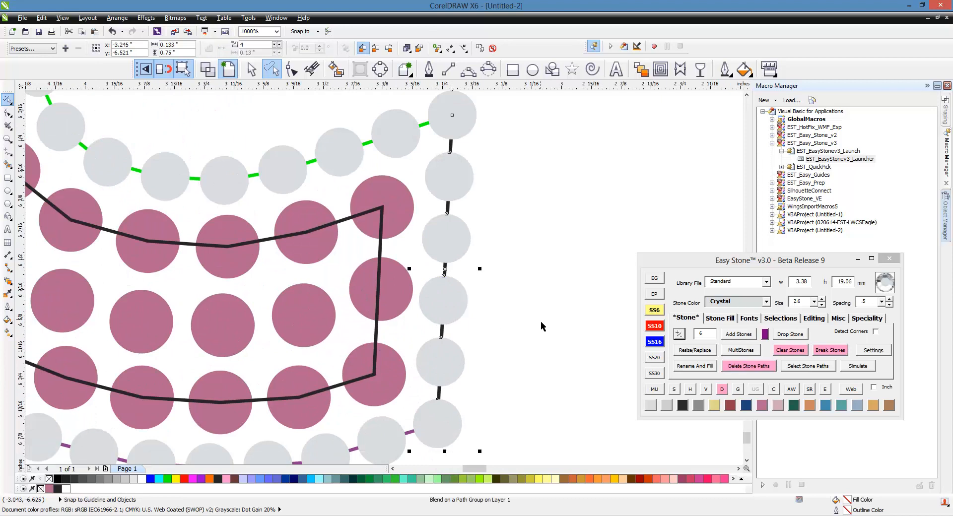
click(680, 336)
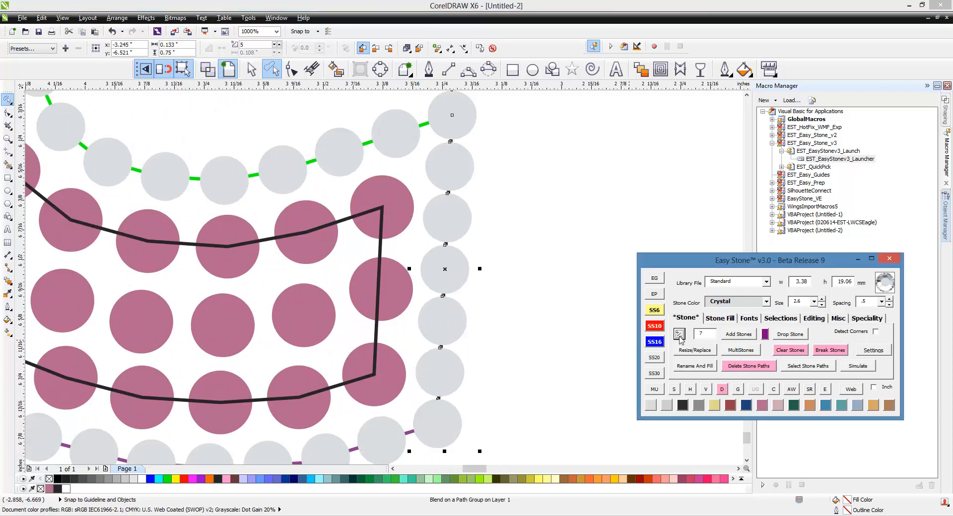
click(567, 323)
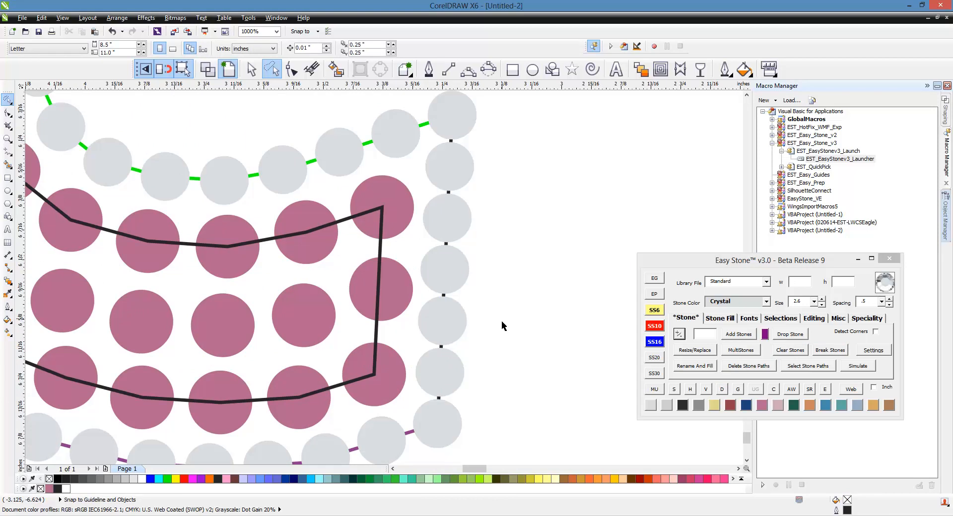
click(462, 274)
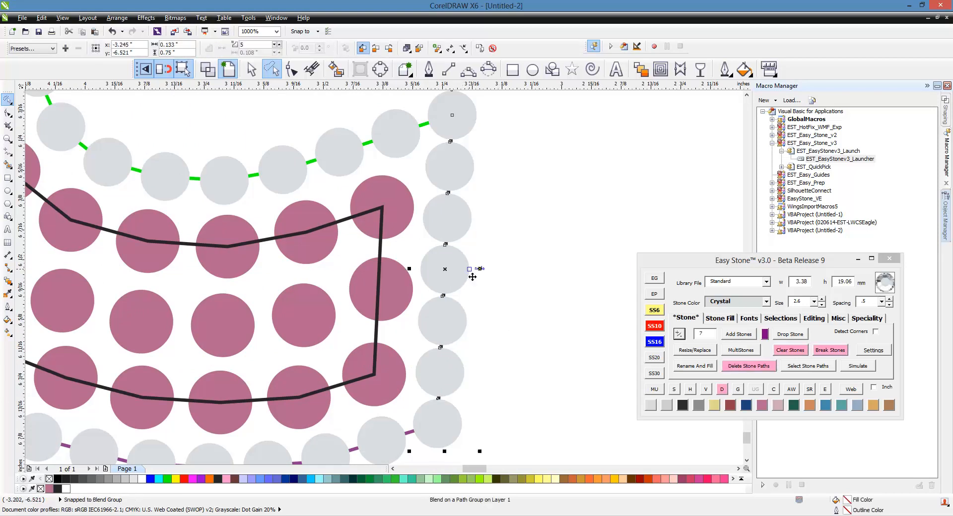
click(678, 334)
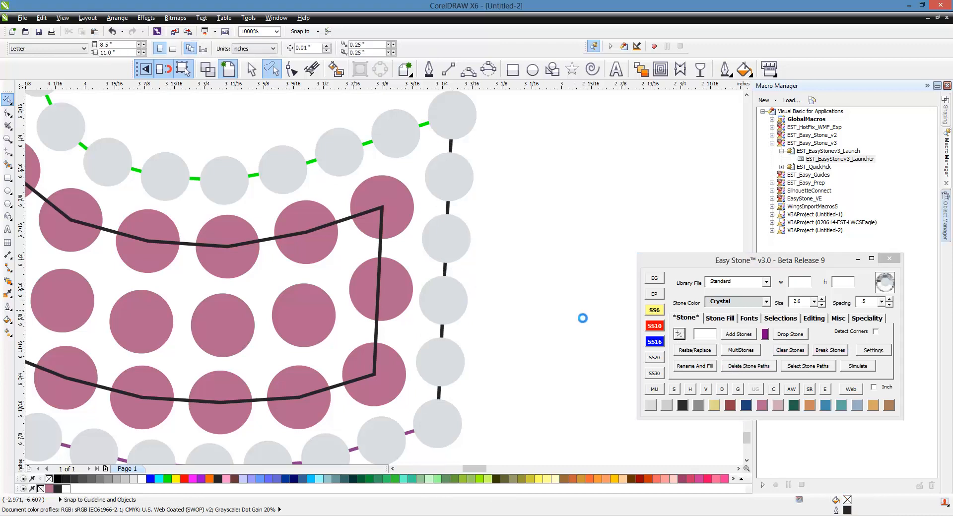
scroll(576, 317, down, 1)
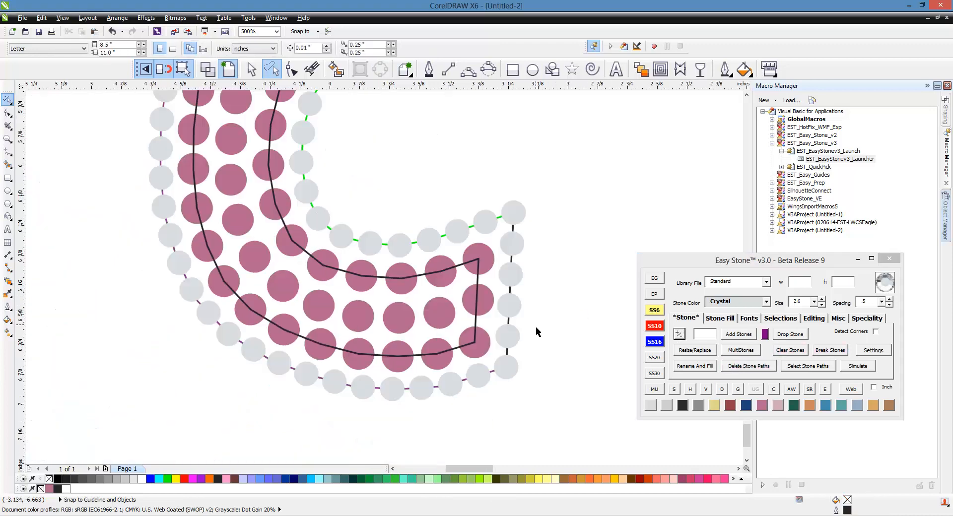
Select the whole C and delete its stone paths so only the stones remain.
scroll(535, 328, down, 1)
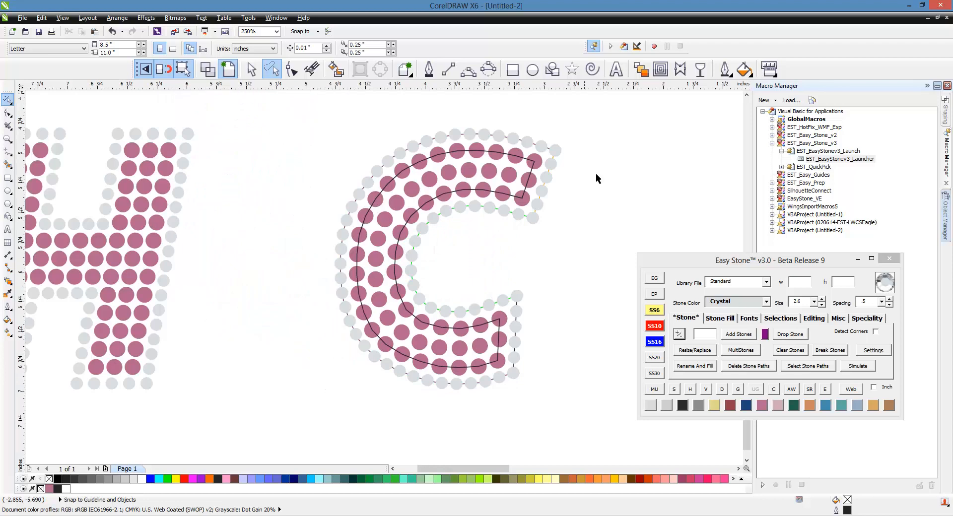
click(251, 70)
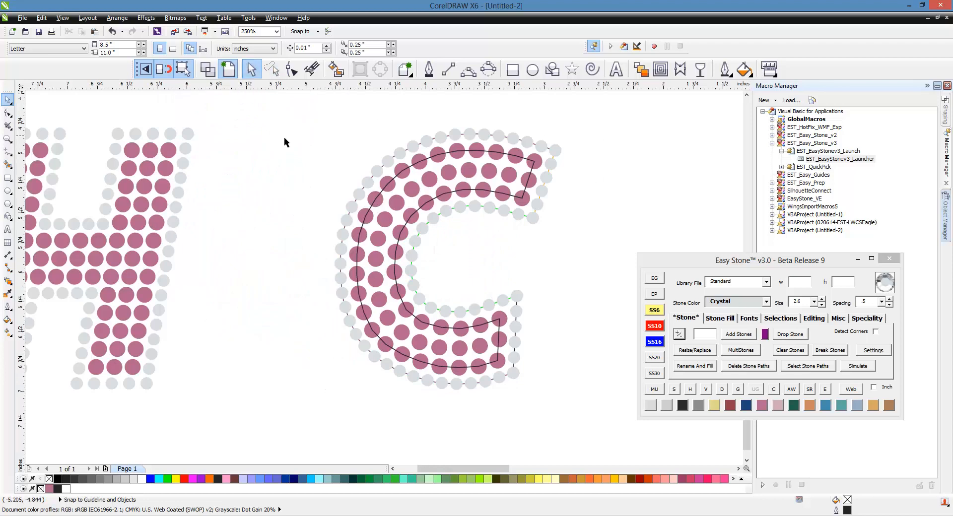
drag(290, 119, 596, 421)
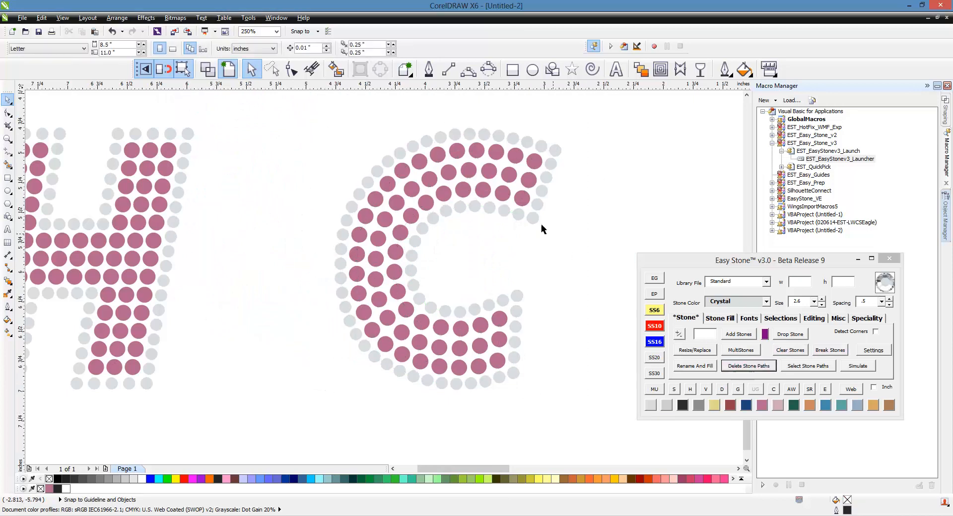
Move the complete bordered C to the left side of the H, close beside it.
scroll(436, 265, down, 2)
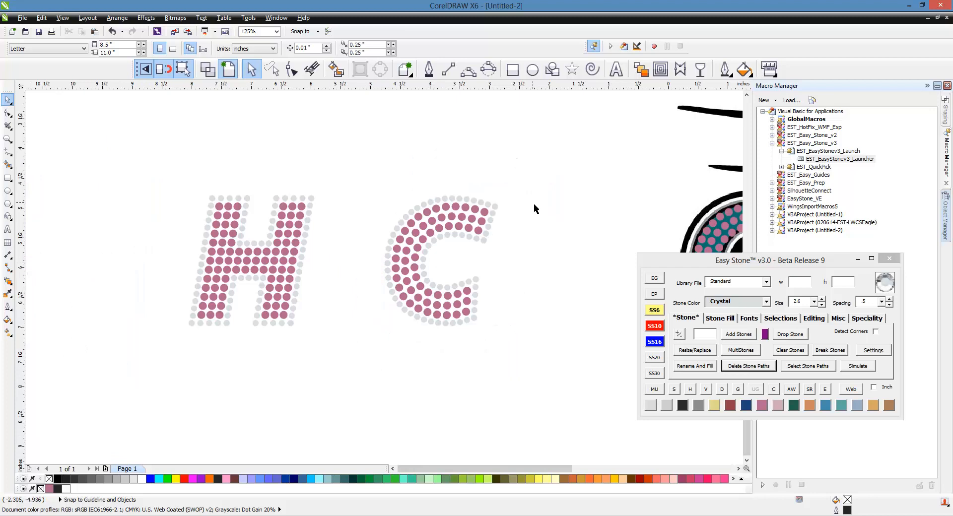
drag(544, 194, 368, 343)
drag(436, 315, 143, 316)
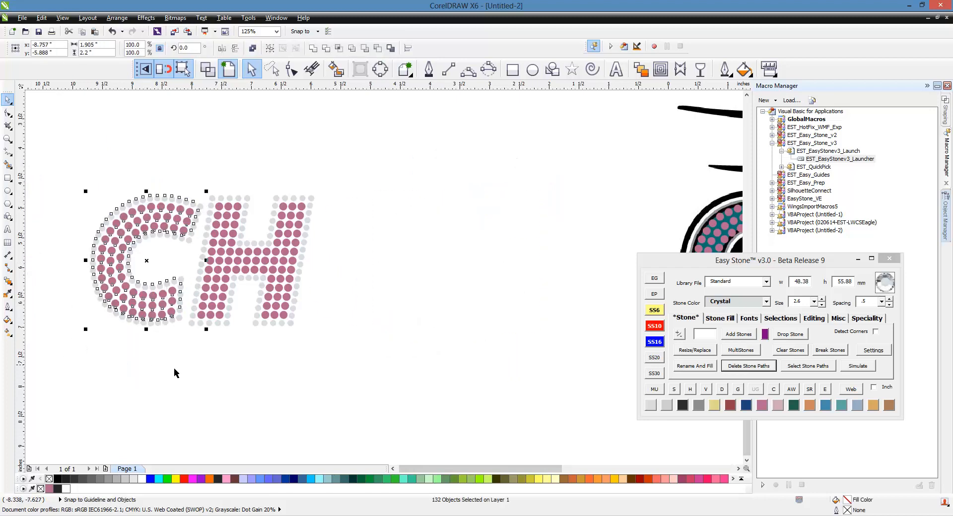
click(189, 368)
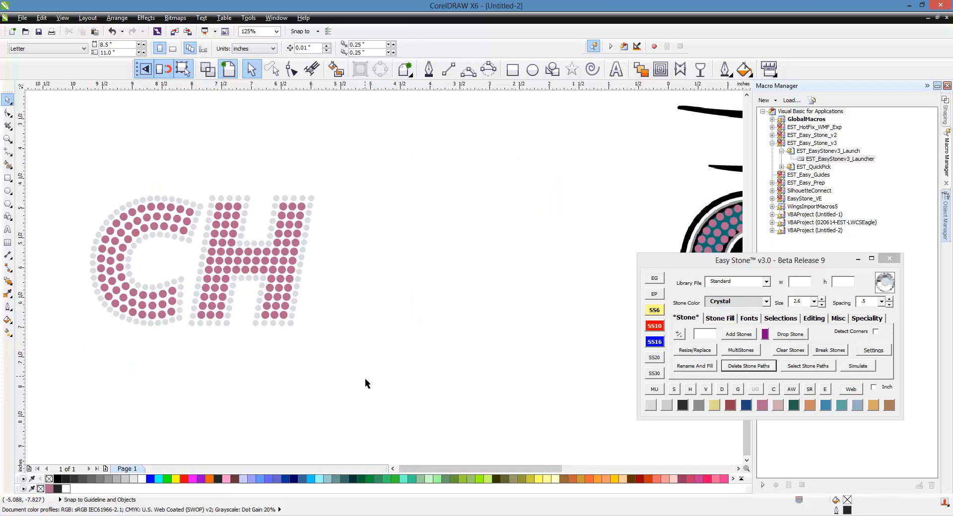
Copy a pink stone from the H onto the S of the logo artwork, one at its bottom edge and one at its top edge.
scroll(365, 382, down, 1)
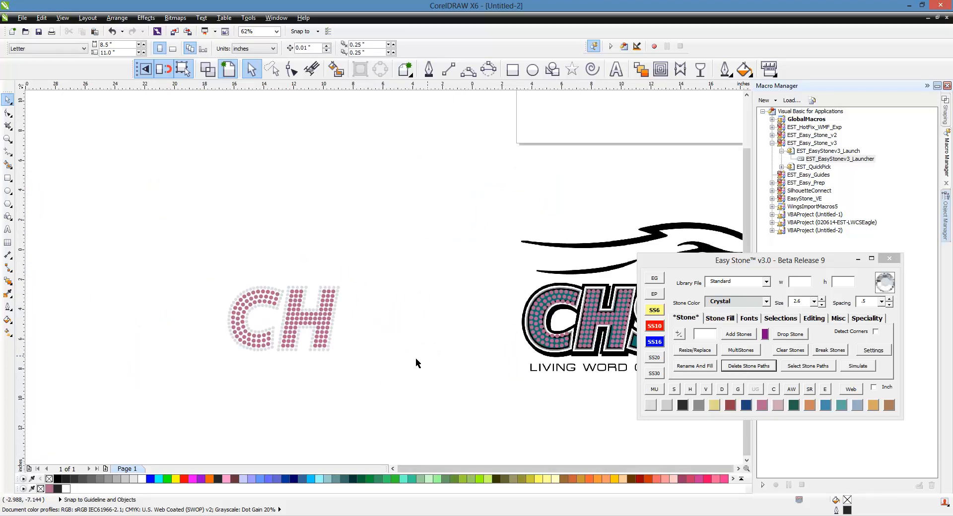
scroll(447, 360, down, 1)
scroll(559, 334, up, 2)
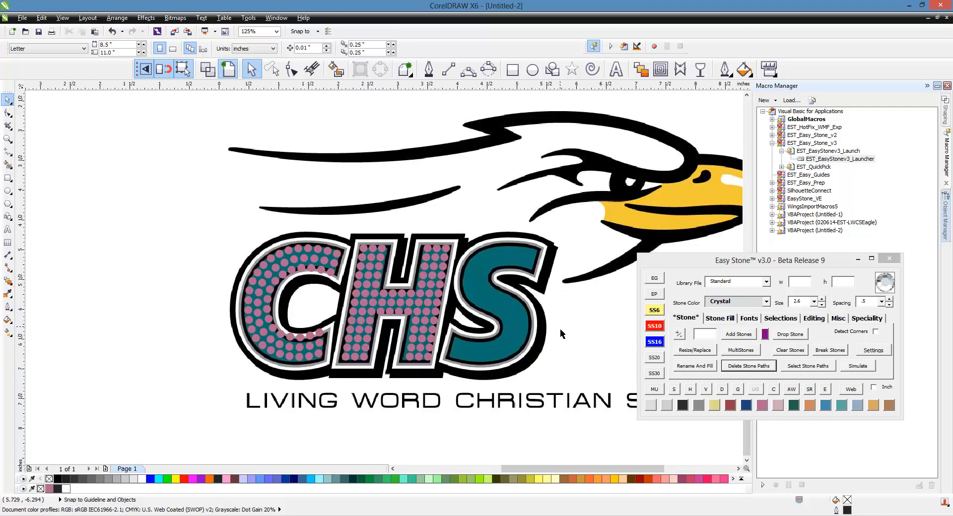
scroll(529, 339, up, 1)
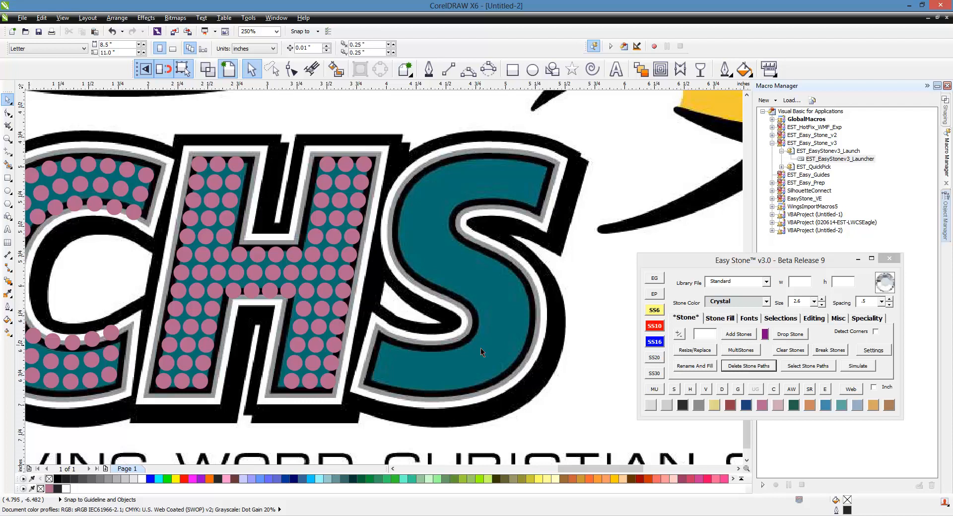
click(328, 382)
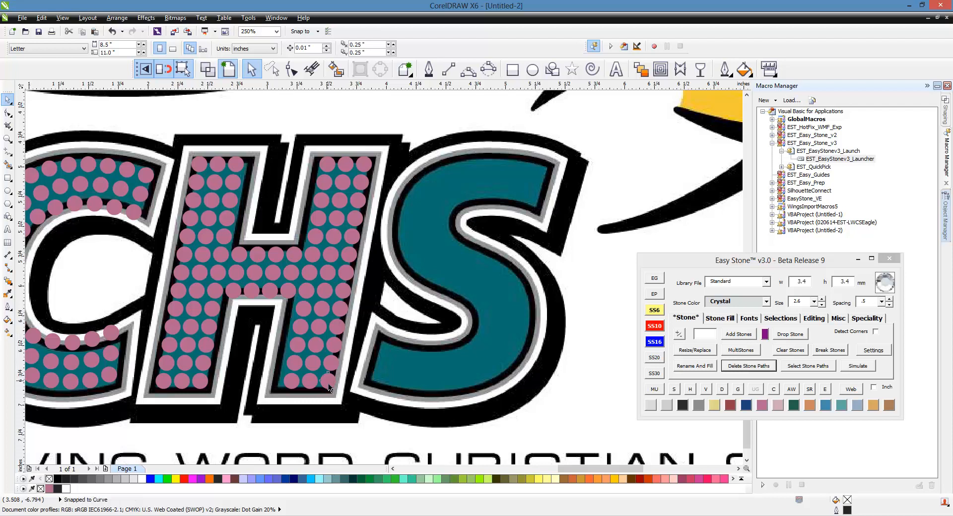
drag(328, 386, 442, 412)
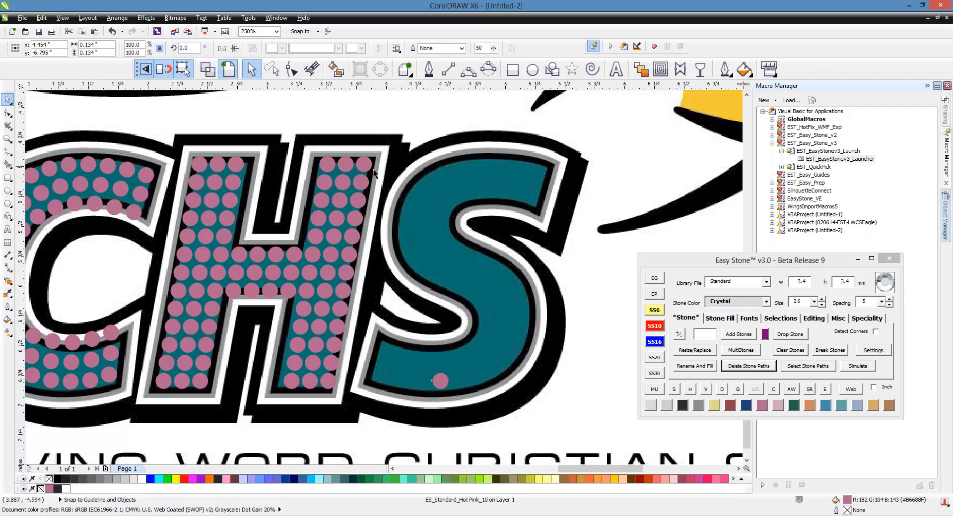
drag(370, 171, 487, 177)
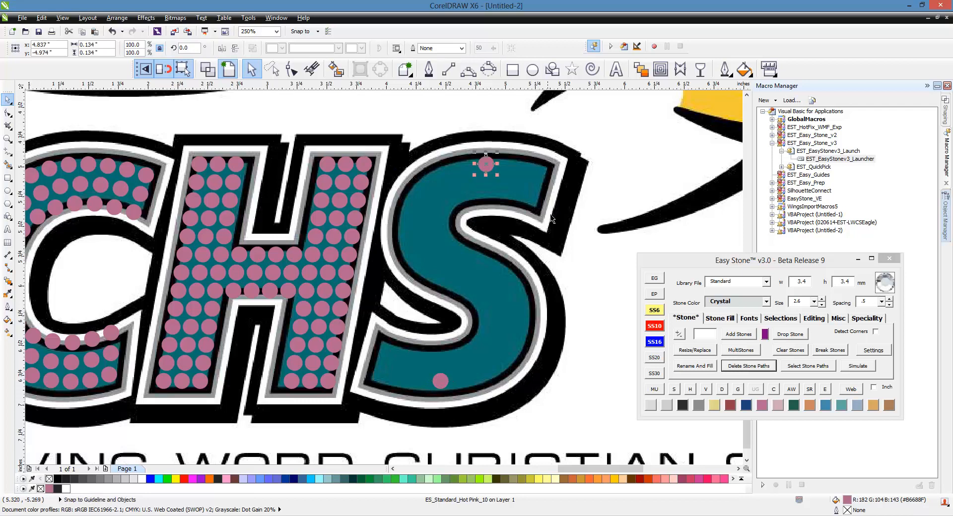
key(Escape)
Place copies of the bottom stone along the S's lower edge to its lower-left corner and even out their spacing.
scroll(417, 412, up, 2)
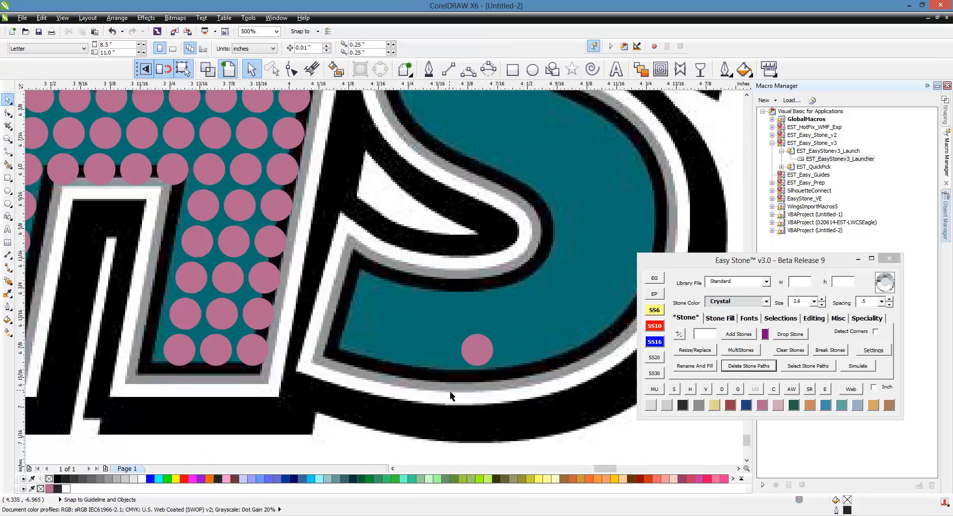
drag(429, 339, 254, 286)
key(space)
key(space)
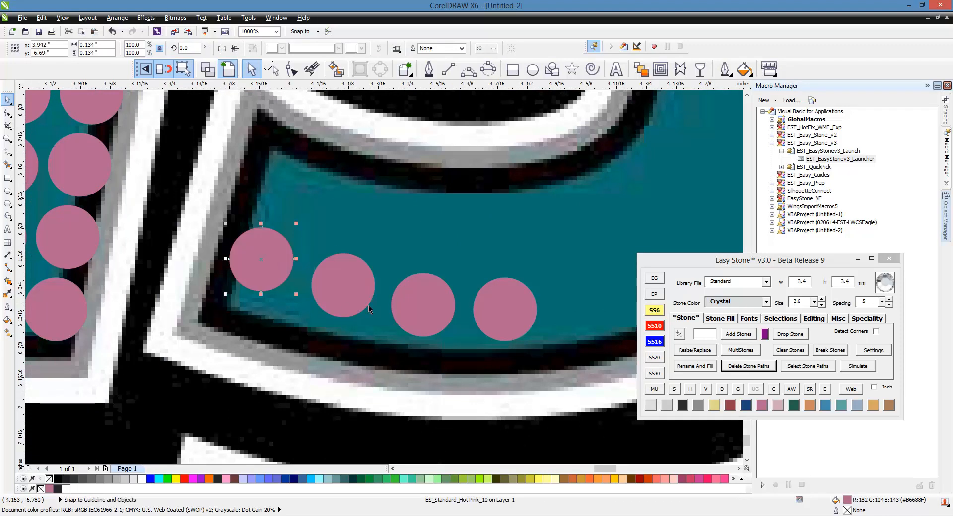
drag(338, 302, 325, 307)
drag(420, 319, 411, 320)
scroll(280, 297, down, 1)
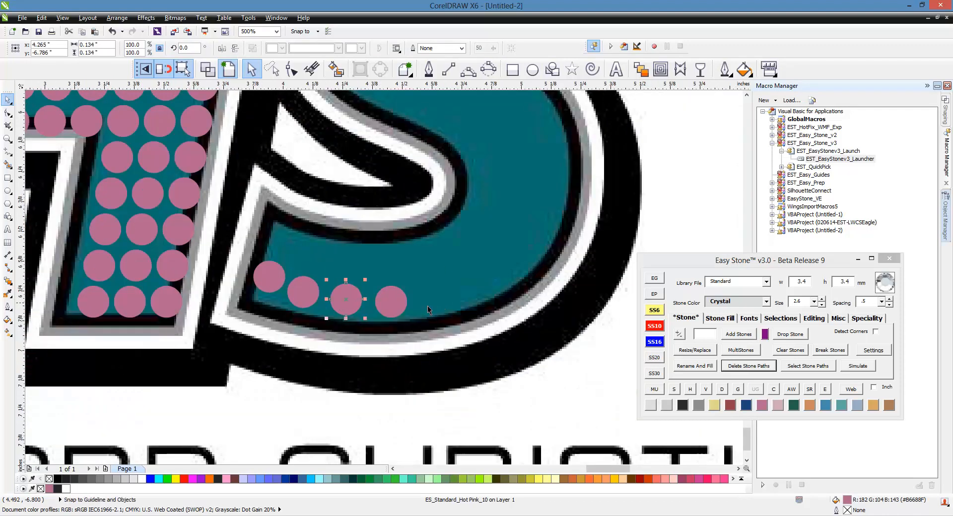
Continue the pink stone row with three copies along the S's lower-right curve.
scroll(445, 301, up, 1)
drag(335, 305, 589, 207)
key(space)
key(space)
scroll(588, 207, down, 2)
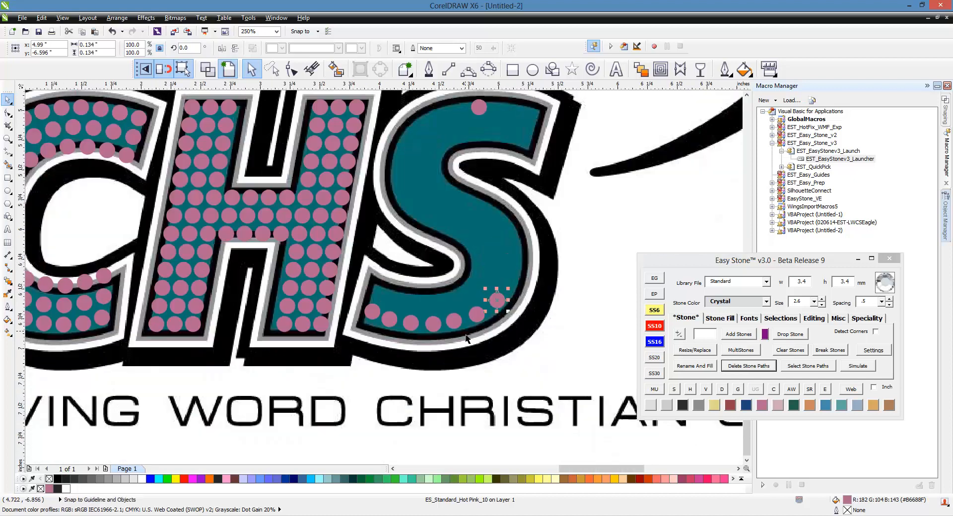
Extend the stone row with five copies up the S's right side and onto its diagonal middle stroke.
scroll(489, 293, up, 1)
drag(476, 354, 419, 162)
key(space)
key(space)
key(space)
key(space)
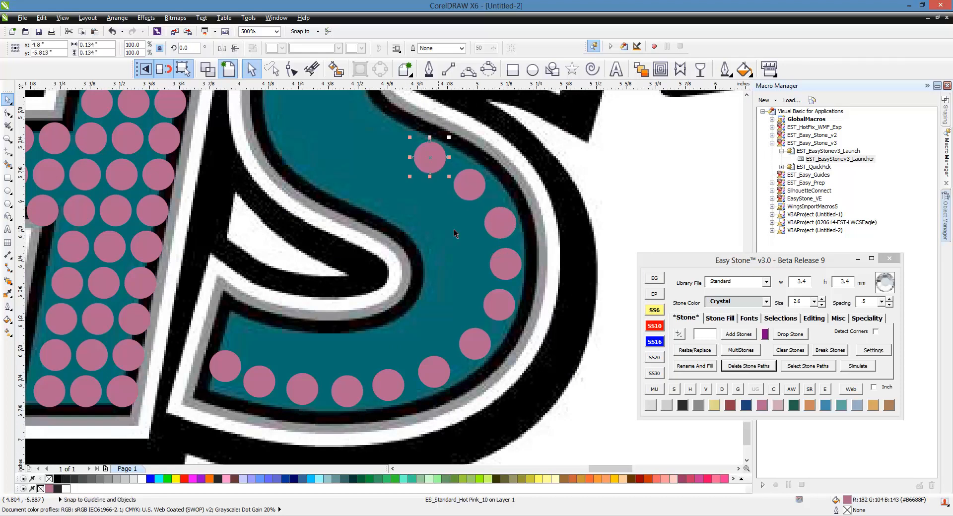
Place four more stone copies along the S's diagonal stroke and around the tight inner curve of its upper half.
scroll(475, 304, down, 1)
scroll(411, 145, up, 1)
scroll(499, 246, up, 1)
drag(500, 382, 400, 109)
key(space)
key(space)
key(space)
scroll(386, 175, down, 2)
scroll(383, 278, up, 1)
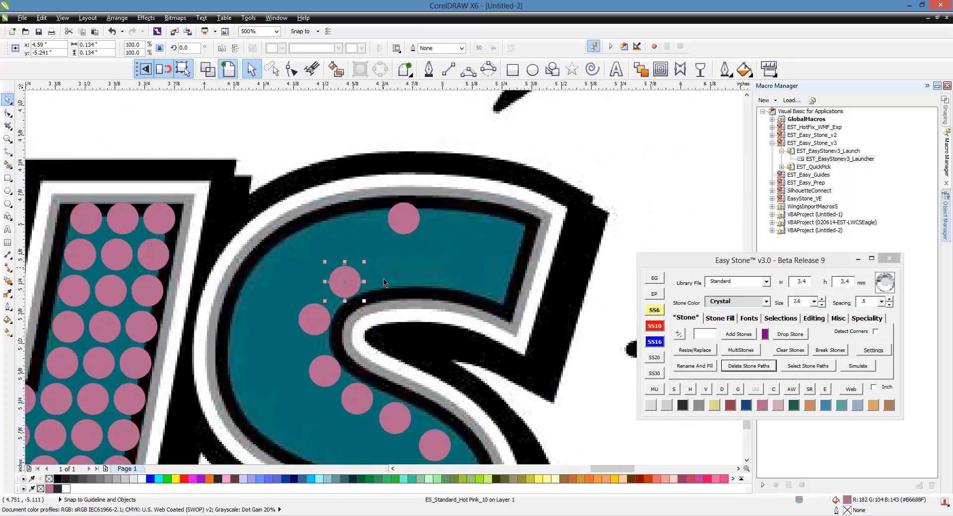
Finish the inner row with three stone copies to the end of the S's upper arm and adjust their spacing.
drag(397, 281, 493, 293)
key(space)
key(space)
scroll(431, 287, up, 1)
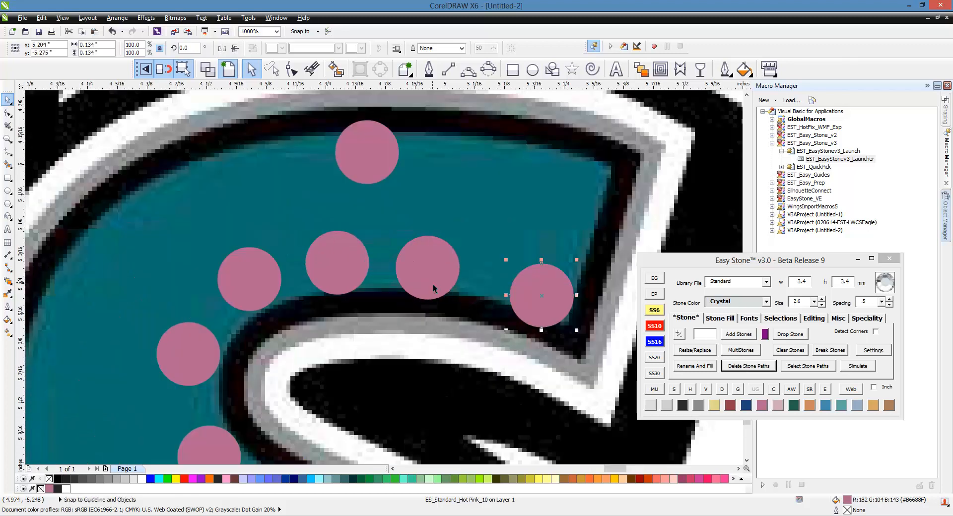
click(433, 280)
click(364, 272)
scroll(469, 298, down, 1)
click(448, 225)
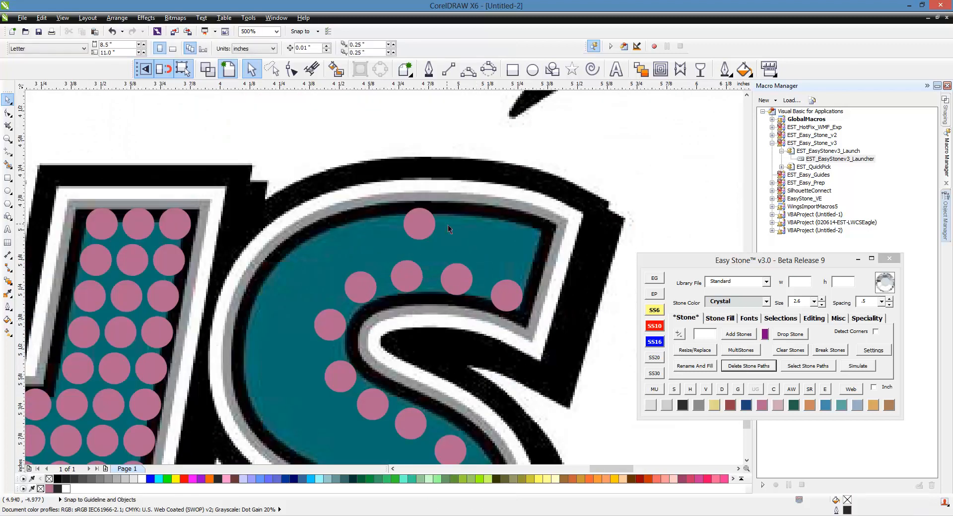
scroll(448, 224, down, 1)
scroll(431, 237, up, 1)
scroll(439, 211, down, 1)
scroll(445, 206, up, 1)
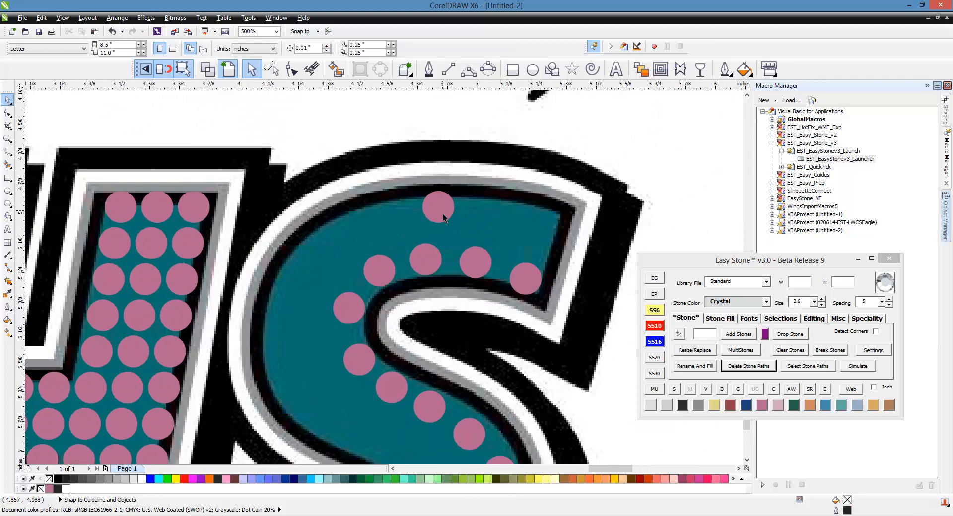
Copy the stone at the top of the S down toward the middle of the letter's stroke.
scroll(445, 207, up, 1)
drag(445, 208, 432, 257)
right_click(432, 257)
scroll(480, 244, down, 1)
scroll(466, 316, up, 1)
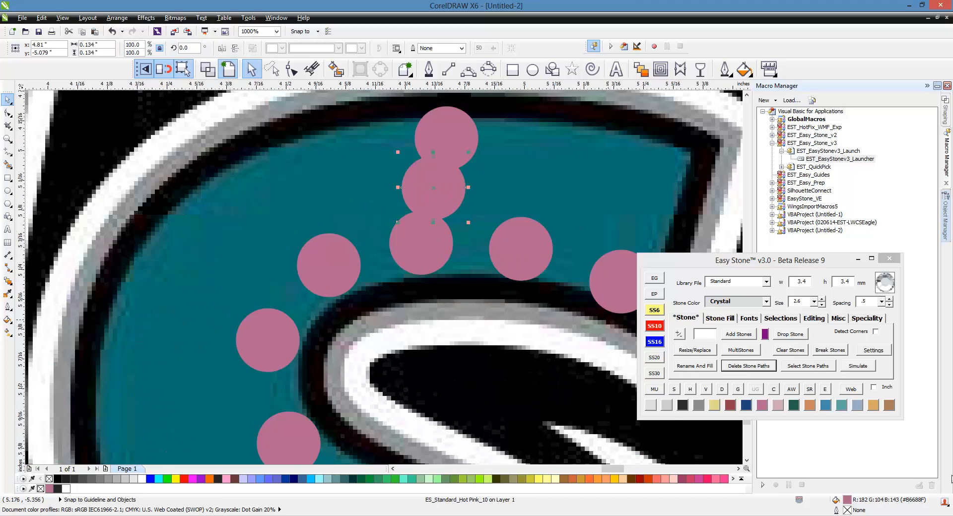
Shift the inner-row stones around the S's upper bend onto the letter's edge and evenly space the three stones across the stroke.
drag(432, 269, 435, 292)
drag(339, 280, 343, 299)
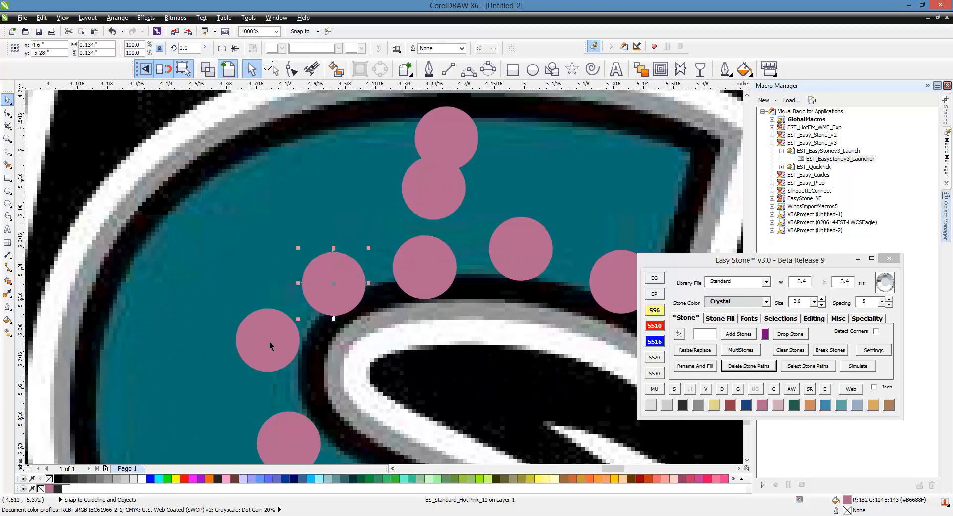
drag(264, 353, 276, 375)
drag(337, 288, 338, 304)
drag(436, 290, 425, 300)
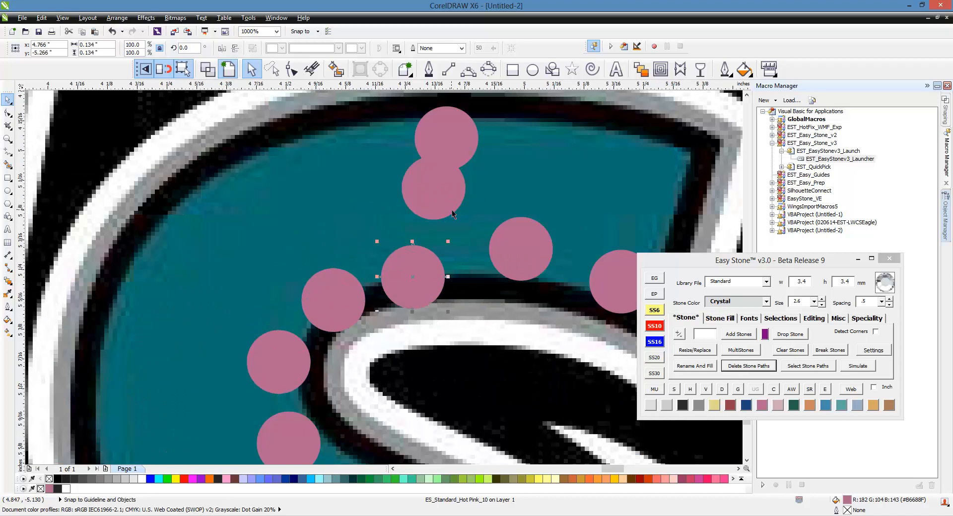
drag(444, 202, 444, 221)
drag(427, 291, 446, 292)
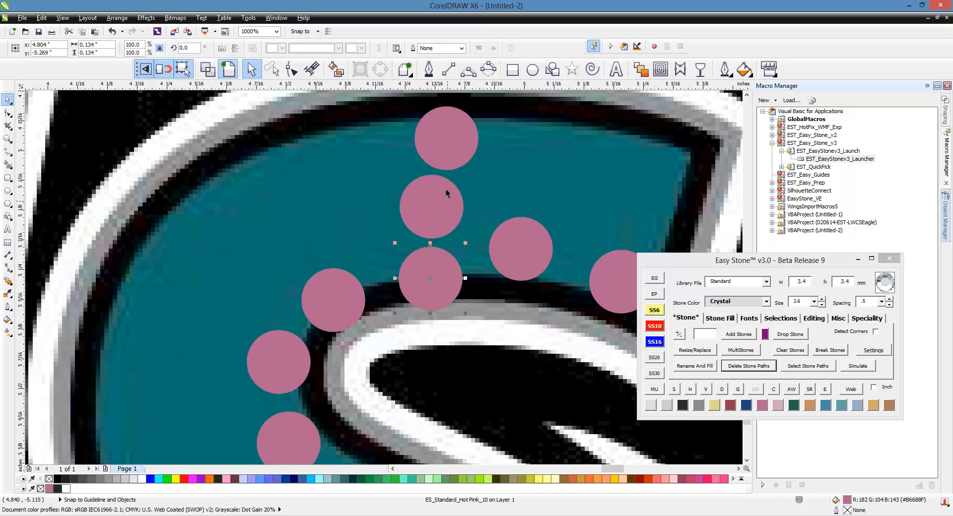
drag(455, 168, 447, 156)
drag(440, 207, 441, 204)
drag(436, 274, 427, 270)
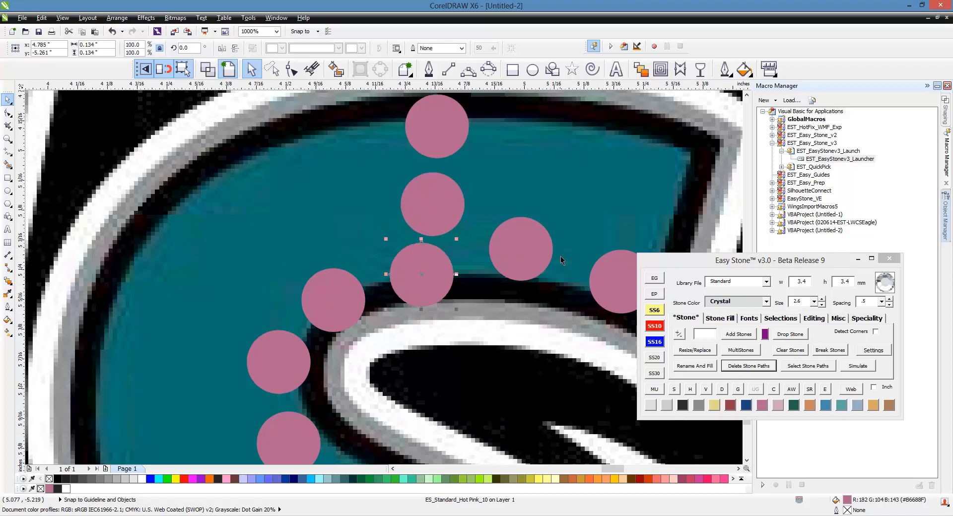
Move the inner-row stone midway along the S's upper arm down onto the arm's lower edge.
drag(553, 284, 552, 285)
drag(537, 255, 536, 286)
scroll(395, 206, down, 1)
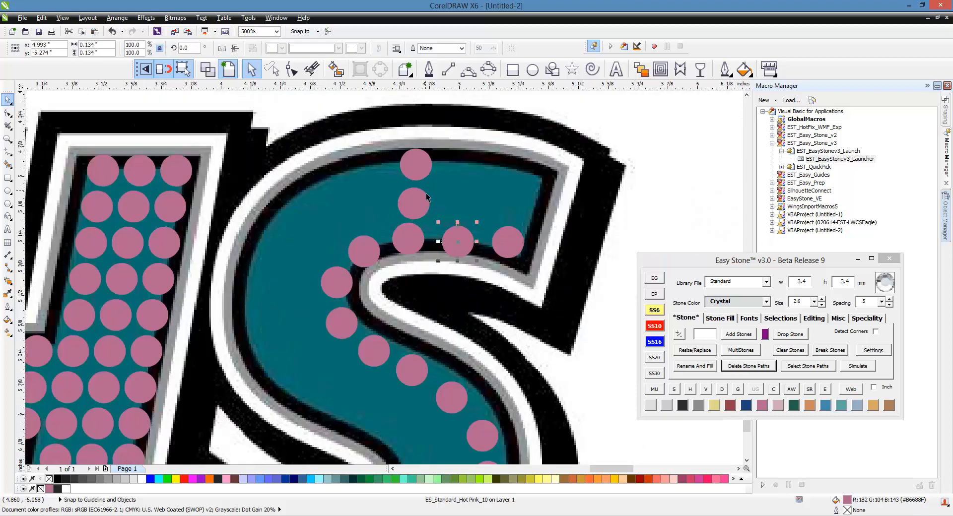
scroll(425, 192, up, 1)
scroll(424, 189, down, 1)
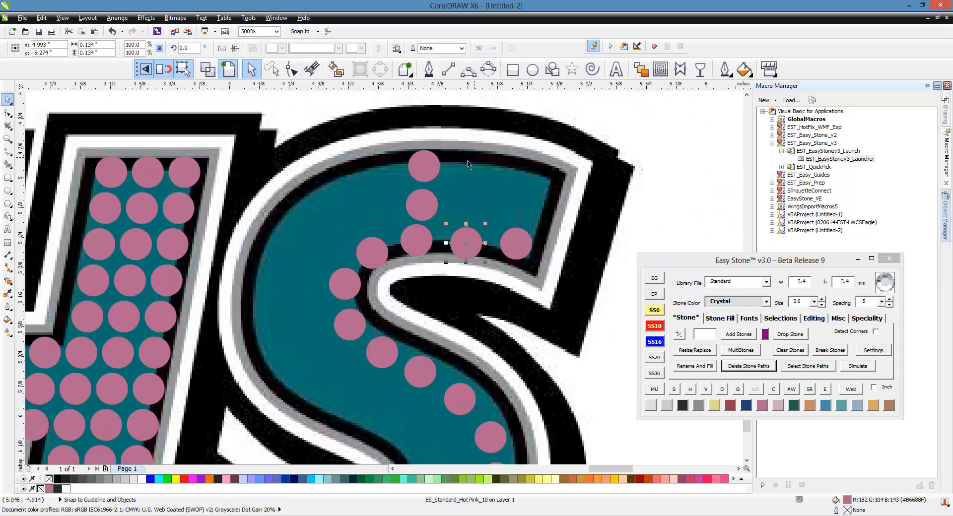
scroll(357, 174, down, 1)
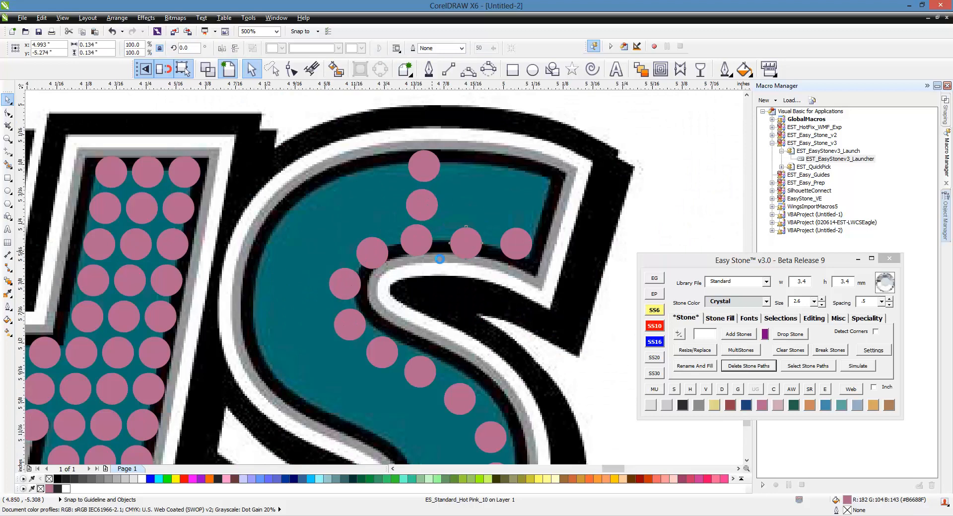
scroll(412, 251, up, 1)
scroll(332, 203, down, 1)
key(Escape)
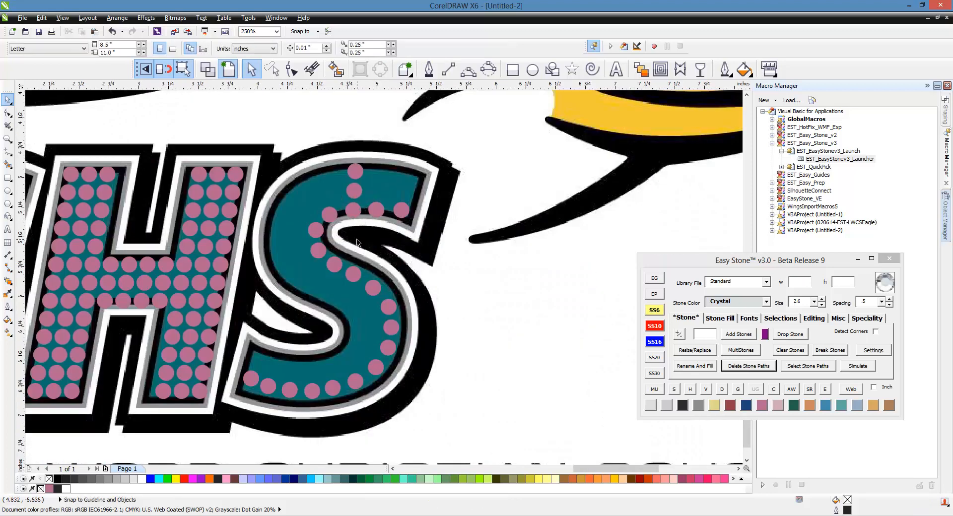
Even out the spacing of the inner-row stones along the lower edge of the S's upper arm.
scroll(377, 209, up, 2)
drag(453, 259, 447, 247)
scroll(454, 246, down, 2)
scroll(454, 243, up, 2)
scroll(476, 268, down, 1)
key(Escape)
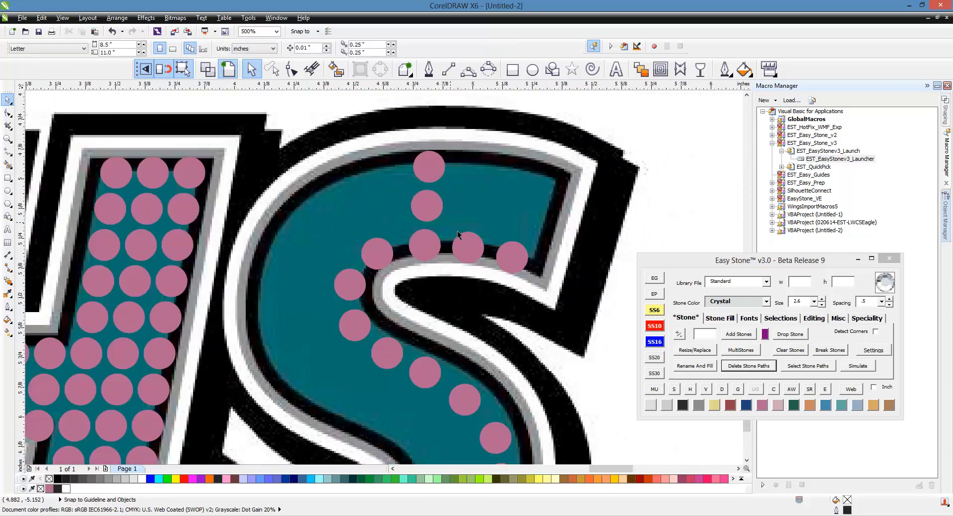
scroll(479, 284, down, 1)
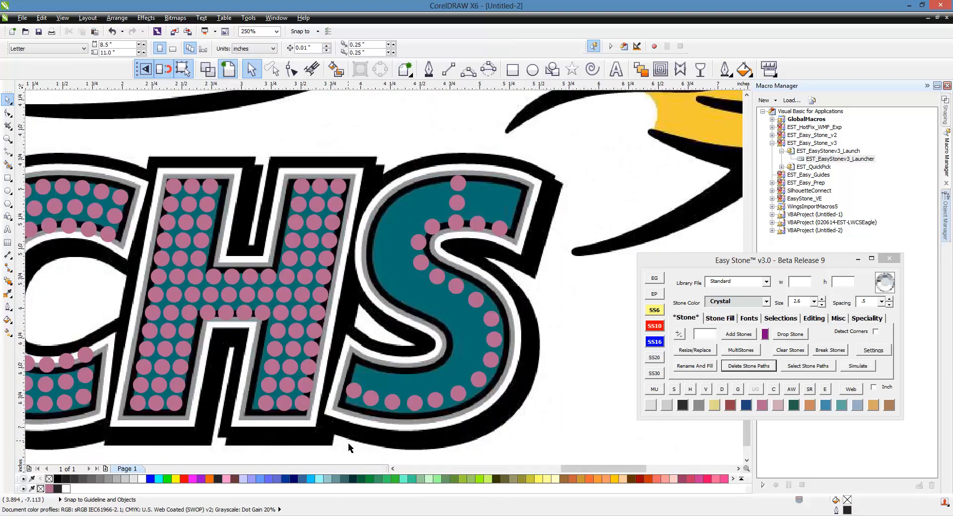
Place two stone copies upward along the end of the S's lower arm and adjust the middle one.
scroll(350, 439, up, 2)
drag(358, 424, 378, 349)
drag(378, 350, 400, 270)
right_click(400, 270)
drag(388, 341, 394, 344)
scroll(351, 282, down, 2)
scroll(398, 284, up, 1)
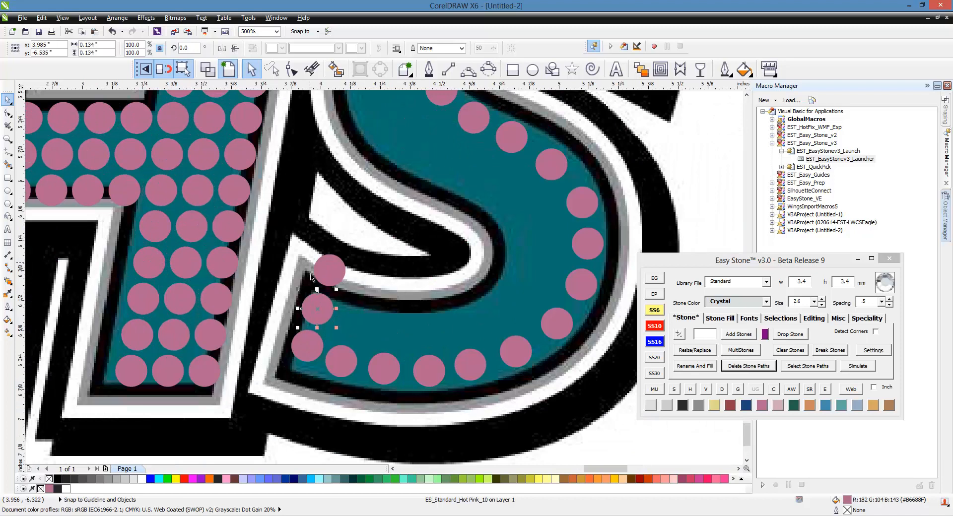
Start a middle row with six stone copies along the S's lower arm and into its lower-right curve.
scroll(331, 322, up, 1)
drag(331, 323, 562, 363)
scroll(411, 338, down, 1)
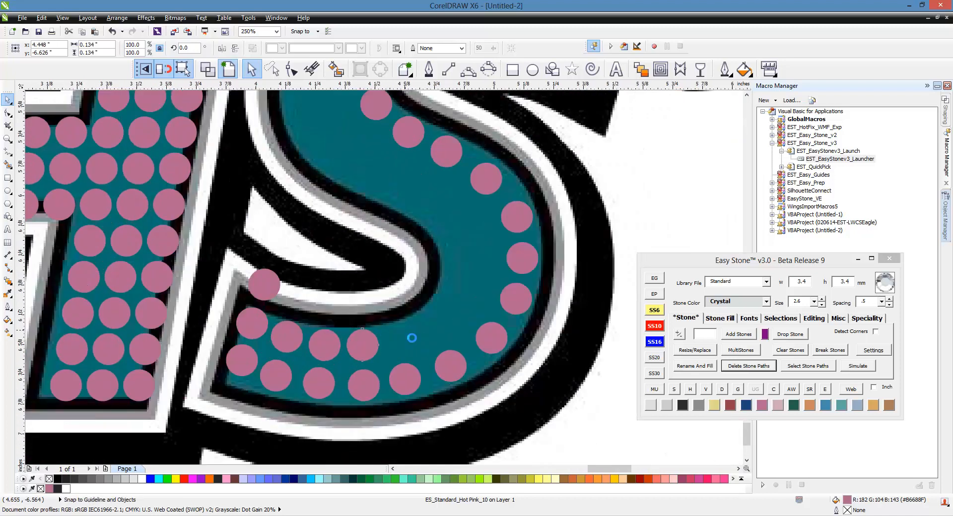
scroll(412, 338, up, 1)
drag(362, 344, 476, 299)
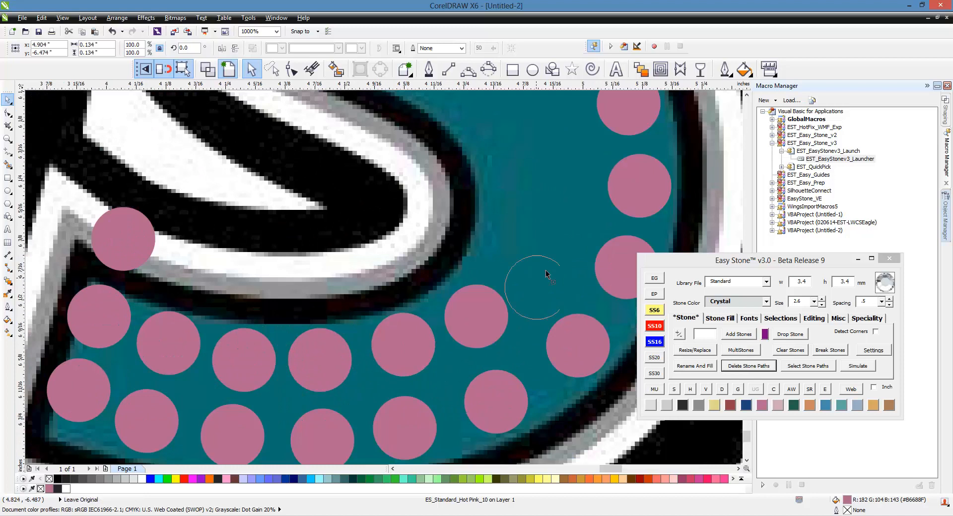
drag(546, 270, 558, 248)
Extend the middle row with two stone copies up the S's right side.
scroll(469, 374, down, 1)
drag(503, 365, 507, 297)
right_click(507, 297)
drag(505, 299, 477, 223)
right_click(477, 223)
scroll(473, 377, down, 2)
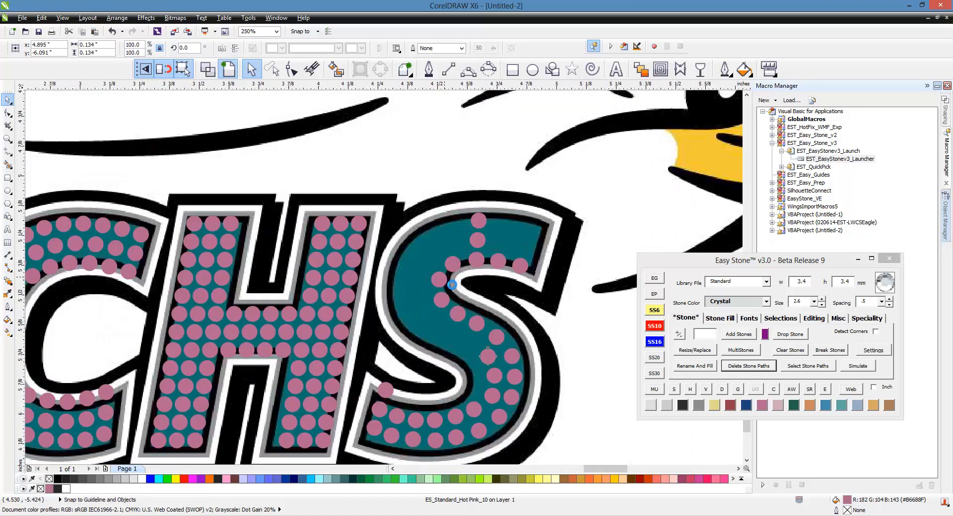
Continue the middle row with five stone copies up the S's diagonal stroke to its upper-left bend.
scroll(418, 251, up, 1)
scroll(514, 427, up, 1)
drag(552, 442, 488, 390)
right_click(488, 390)
drag(488, 390, 410, 348)
right_click(410, 349)
drag(410, 349, 275, 151)
right_click(274, 151)
scroll(401, 374, down, 2)
scroll(419, 322, up, 2)
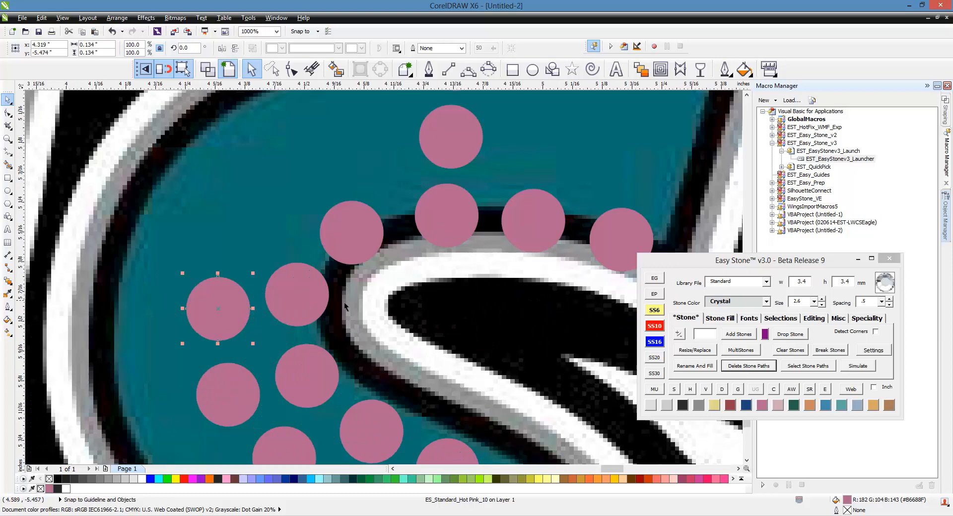
Carry the middle row around the S's upper-left bend with three stone copies and adjust their spacing.
drag(226, 302, 246, 225)
right_click(246, 225)
drag(247, 225, 372, 146)
right_click(313, 170)
right_click(372, 147)
drag(307, 182, 300, 186)
drag(358, 169, 360, 167)
scroll(321, 176, down, 1)
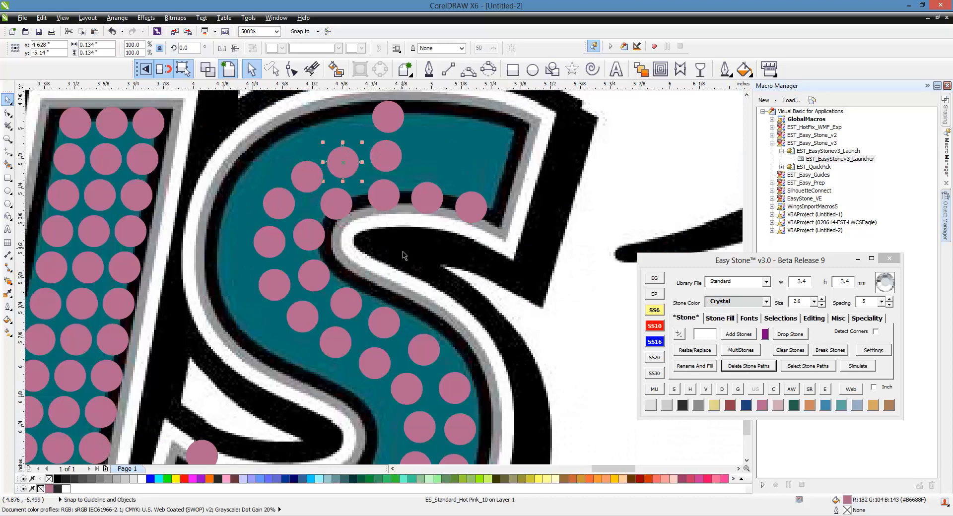
scroll(403, 255, down, 1)
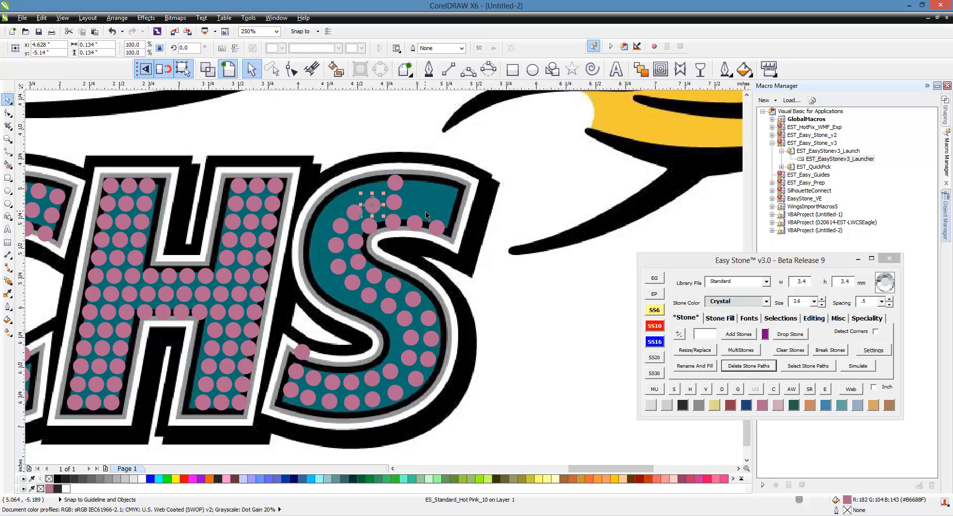
Add one middle-row stone on the S's upper arm and two stones along the arm's slanted end.
scroll(426, 196, up, 2)
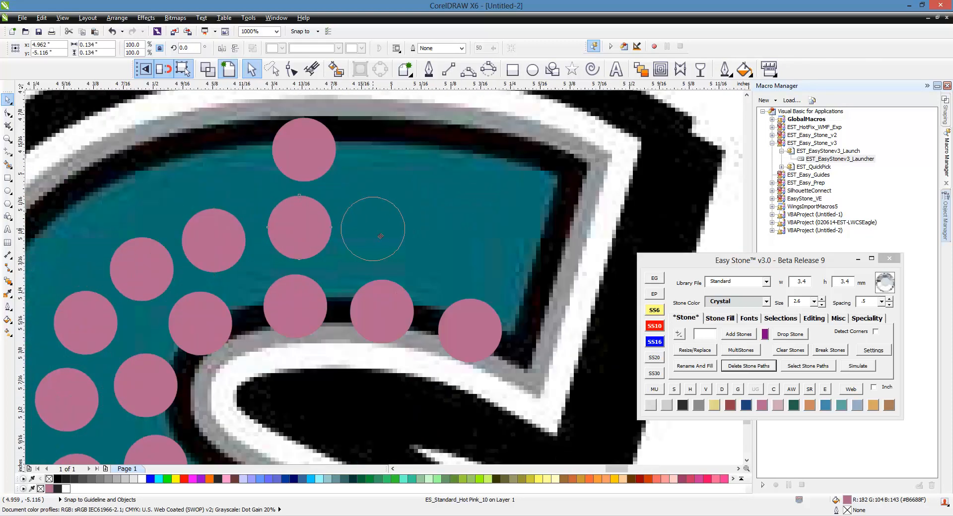
click(379, 232)
click(503, 262)
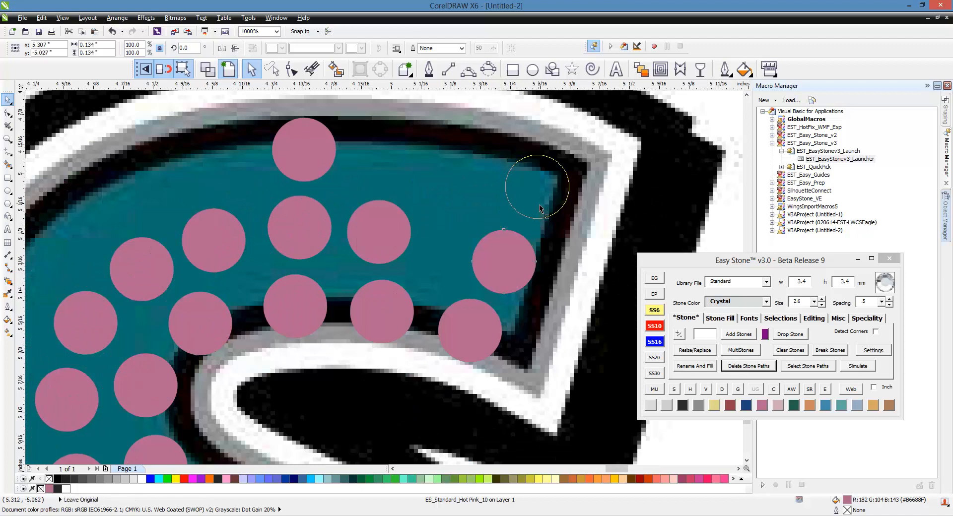
click(536, 184)
scroll(541, 261, down, 1)
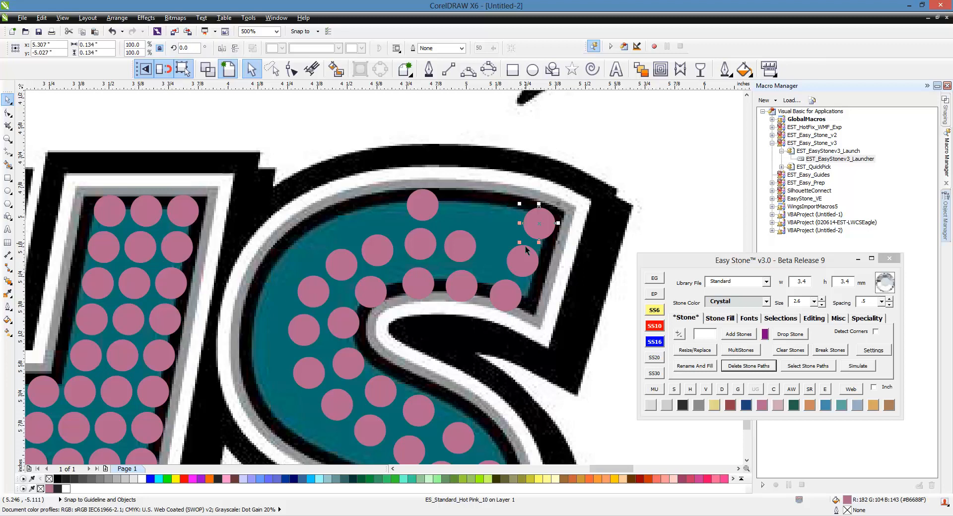
scroll(525, 246, up, 1)
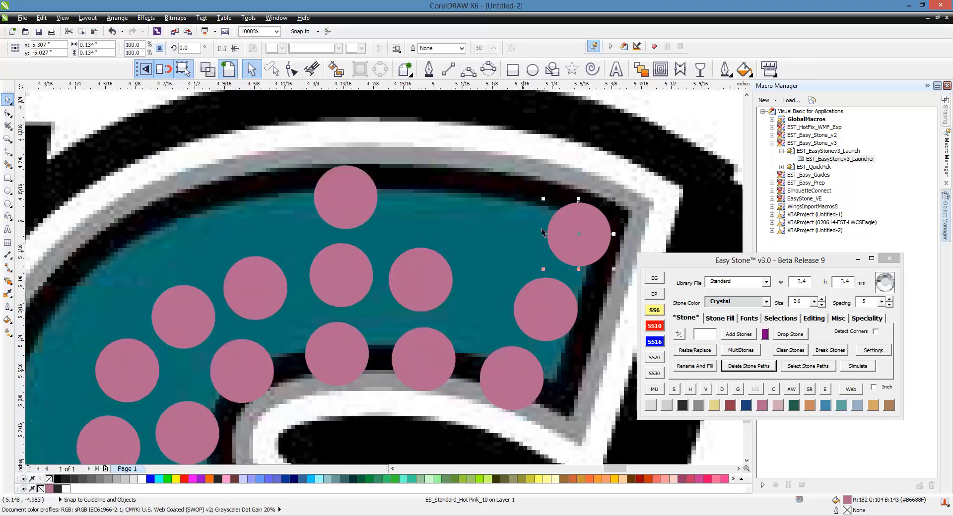
Place five stone copies as an outer row along the S's top edge and down its upper-left curve.
click(492, 211)
click(420, 199)
scroll(447, 163, down, 1)
scroll(372, 183, up, 1)
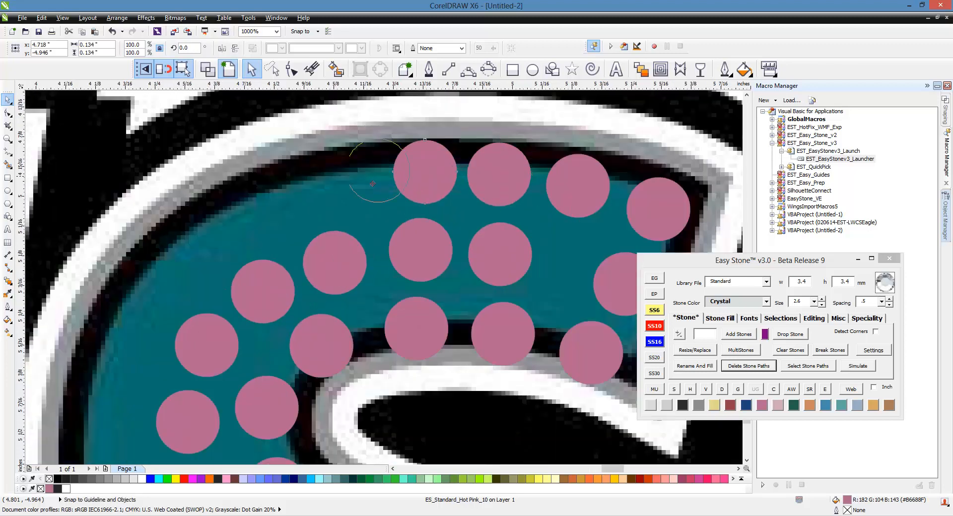
click(334, 192)
click(240, 215)
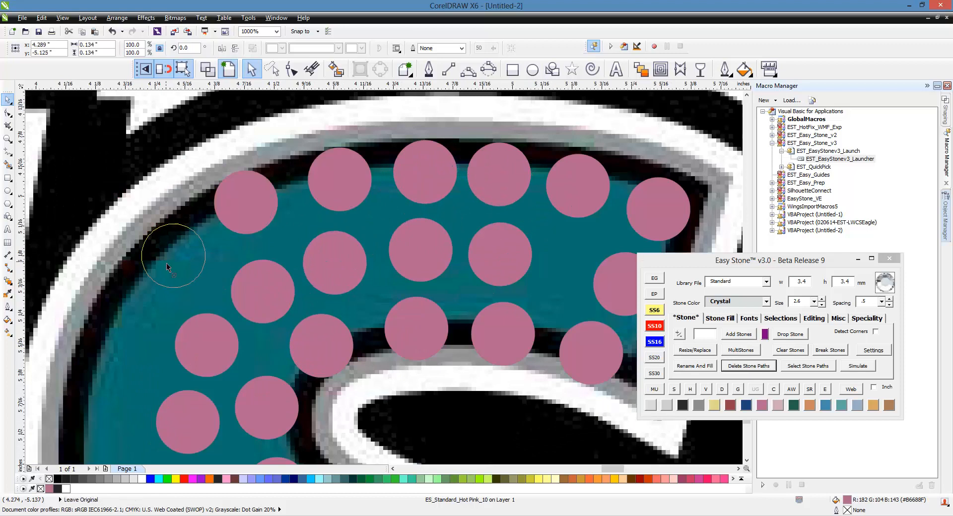
click(124, 334)
scroll(272, 231, down, 2)
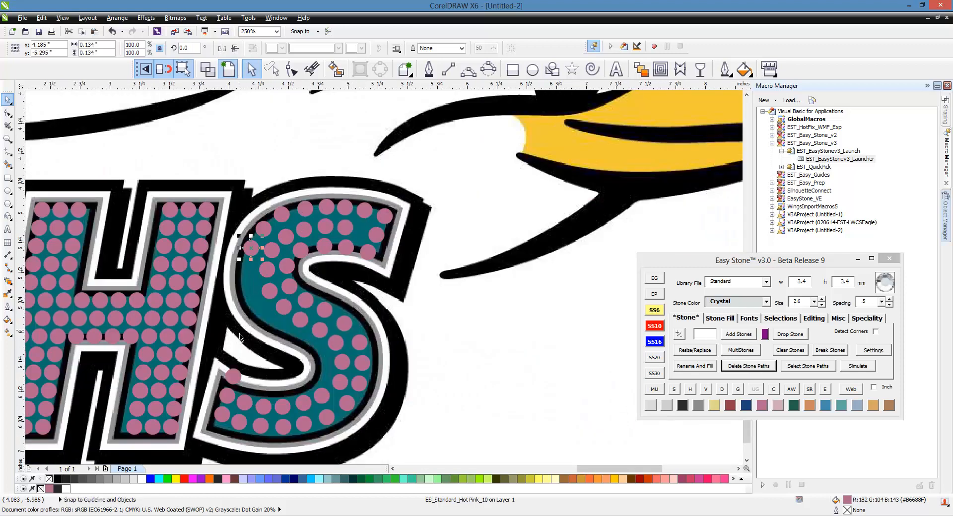
Place five stone copies along the upper edge of the S's lower arm and around its inner bend.
scroll(240, 338, up, 1)
scroll(276, 219, down, 1)
scroll(270, 360, up, 3)
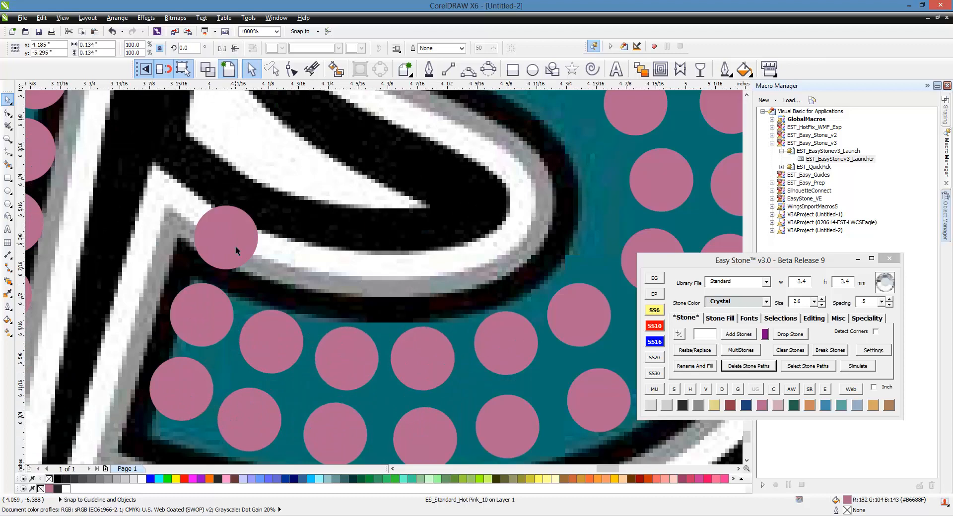
click(312, 270)
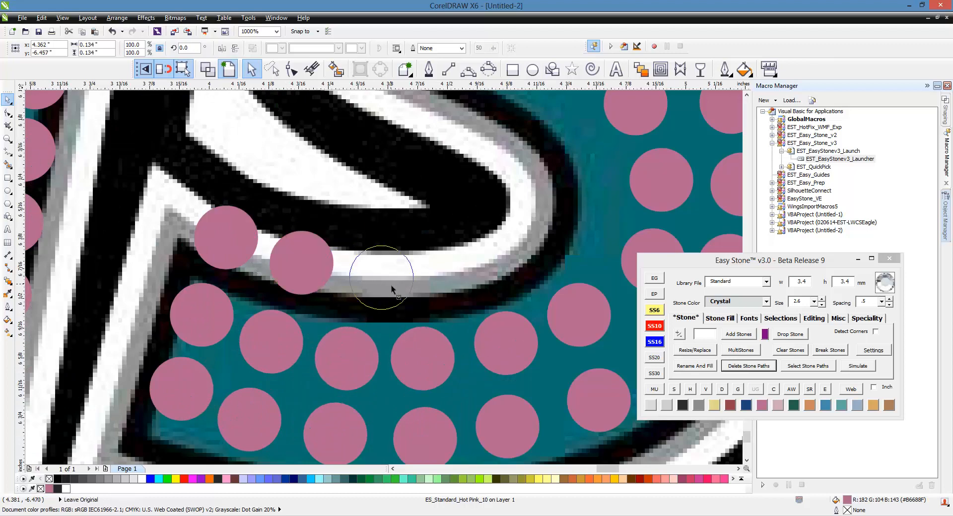
click(392, 287)
click(470, 282)
click(544, 254)
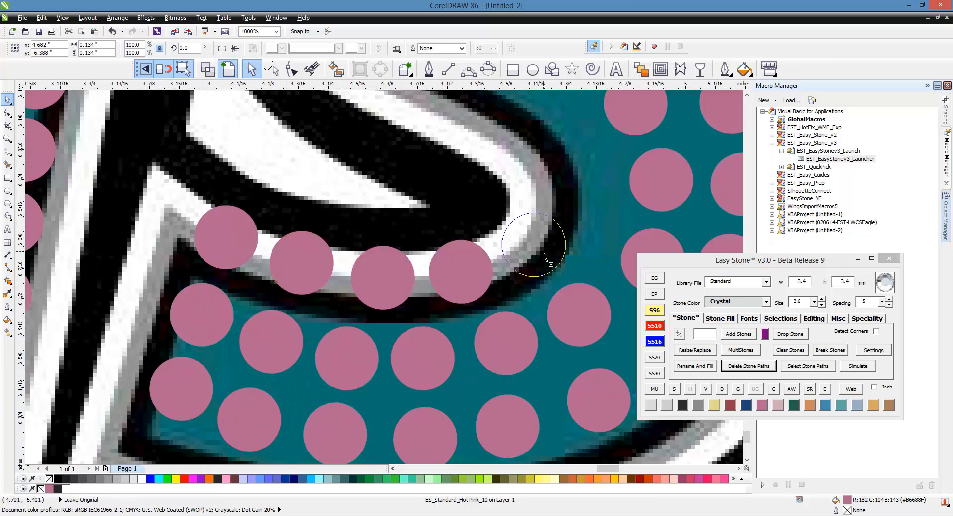
click(594, 187)
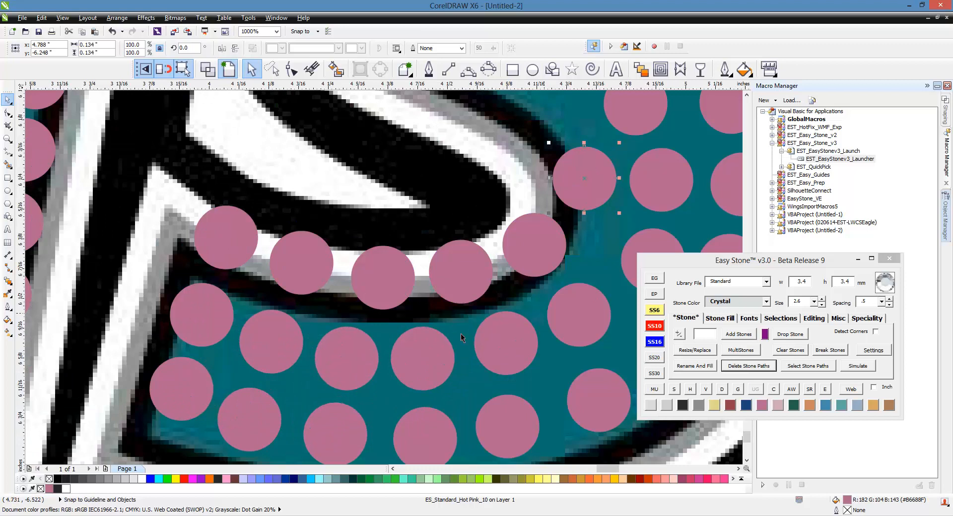
scroll(230, 344, down, 1)
scroll(431, 320, down, 1)
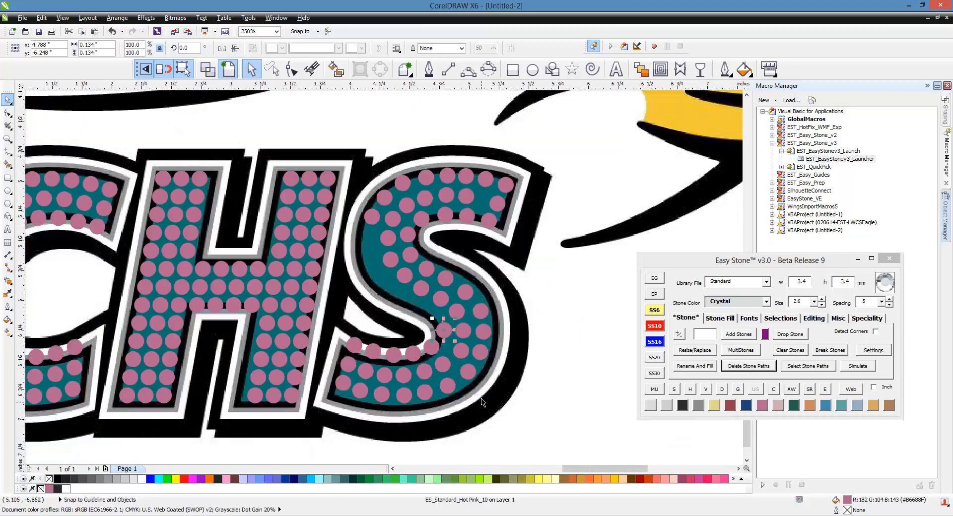
Close the outer row with six stone copies along the lower edge of the diagonal stroke and up the S's left side.
scroll(422, 307, up, 2)
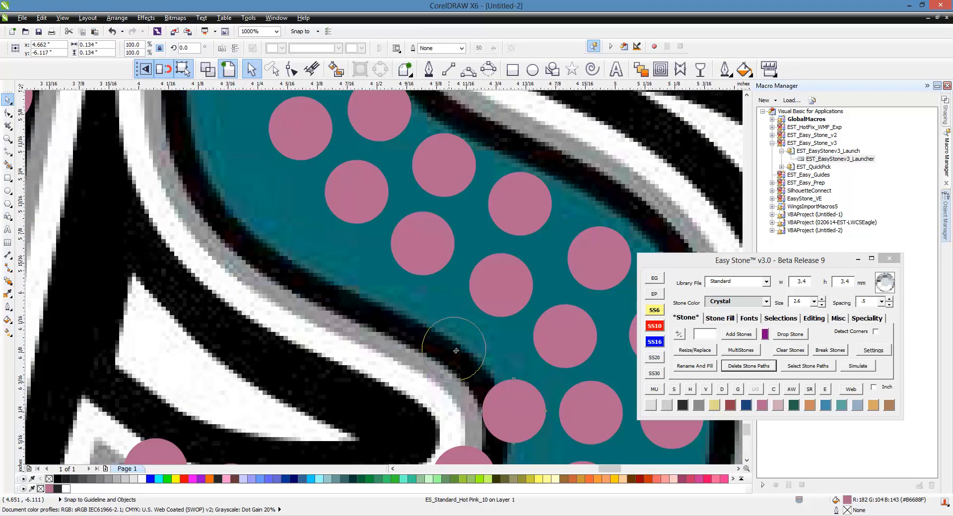
click(449, 346)
click(368, 305)
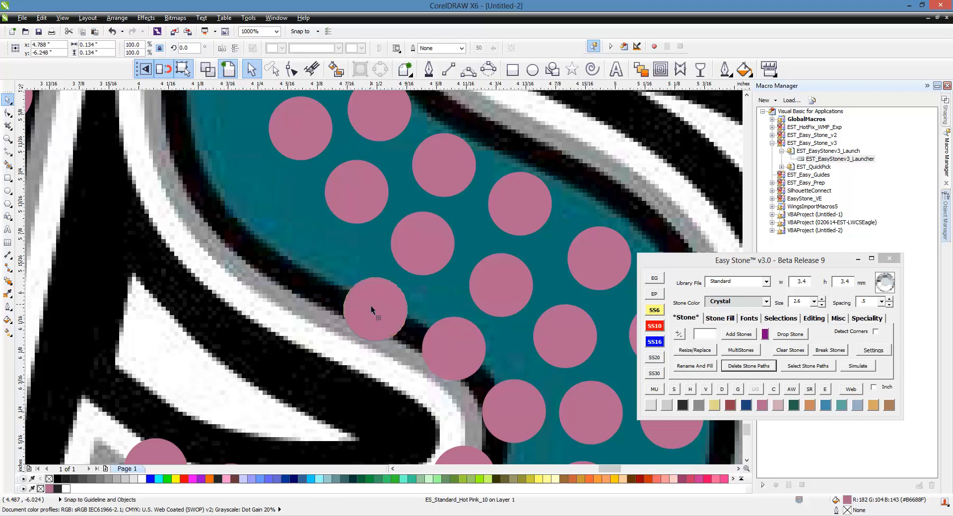
click(305, 254)
scroll(327, 251, down, 1)
scroll(448, 325, up, 1)
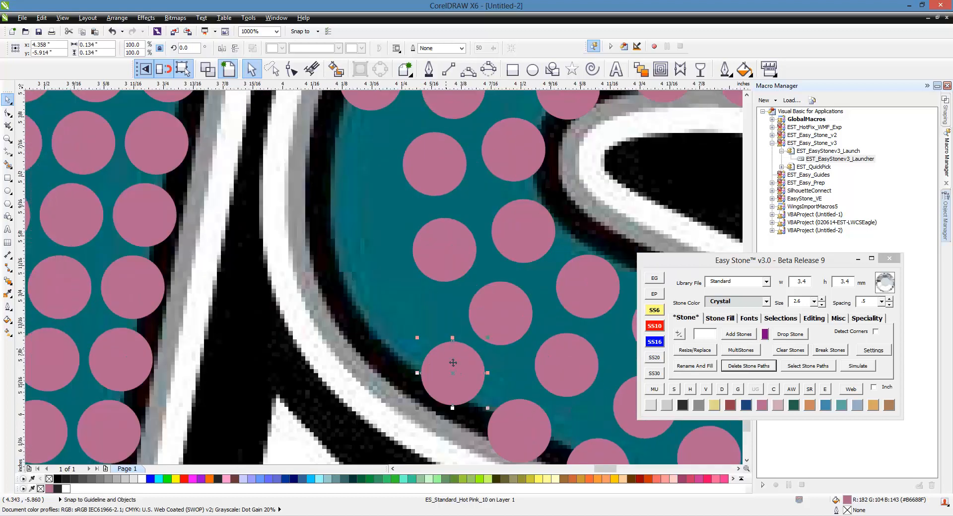
click(362, 233)
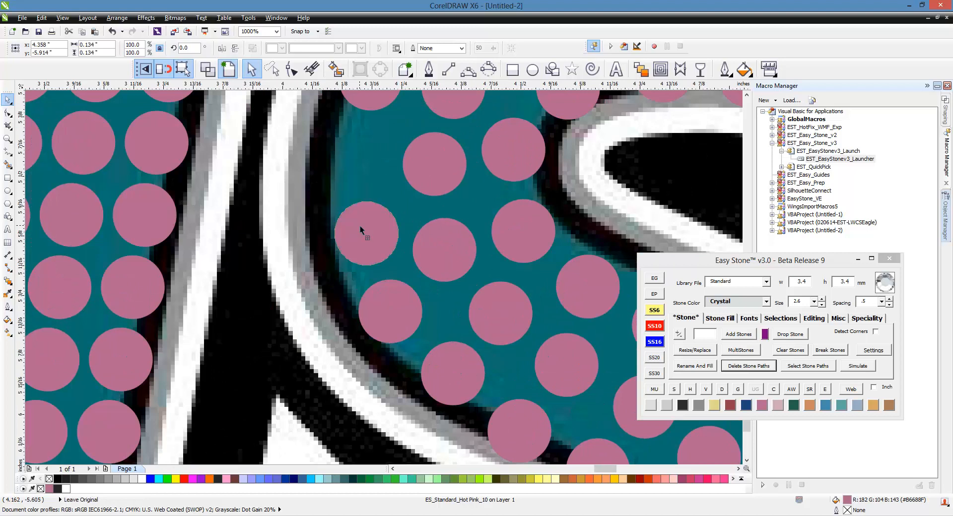
click(353, 156)
scroll(371, 219, down, 1)
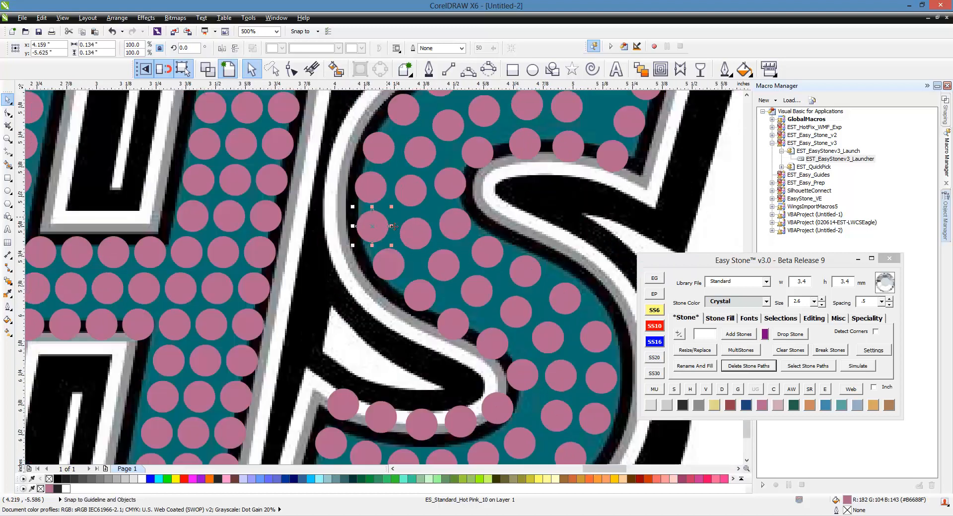
Re-space the S's row of stones running from the upper arm's underside down the right side to the bottom edge.
scroll(349, 279, down, 1)
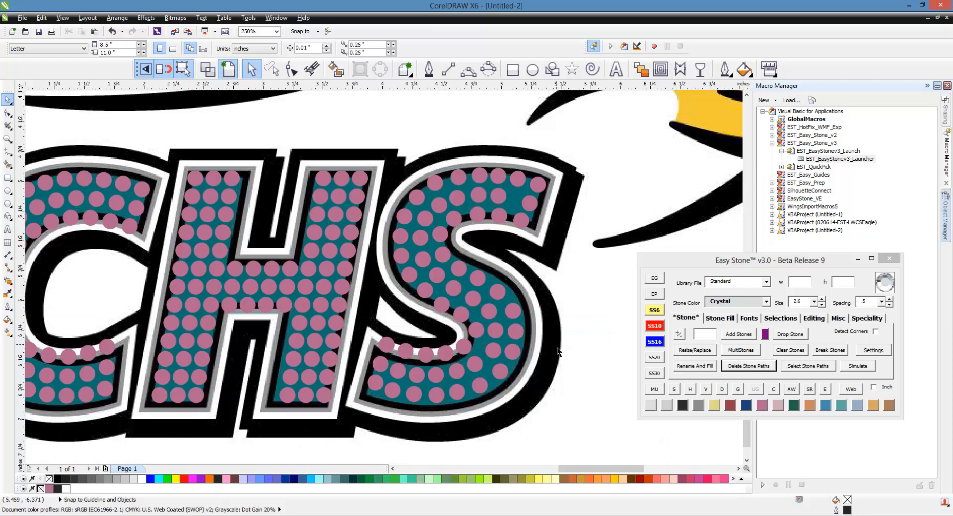
scroll(558, 352, down, 1)
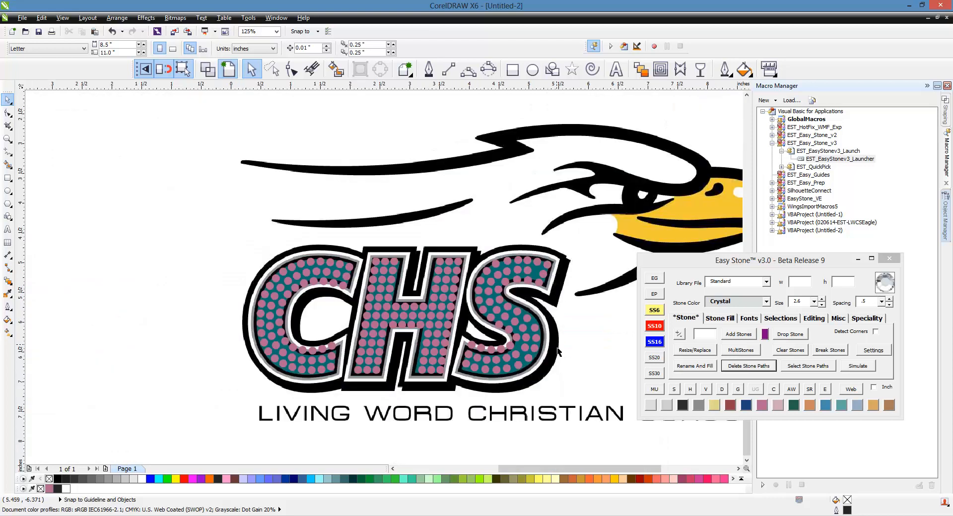
scroll(558, 351, up, 1)
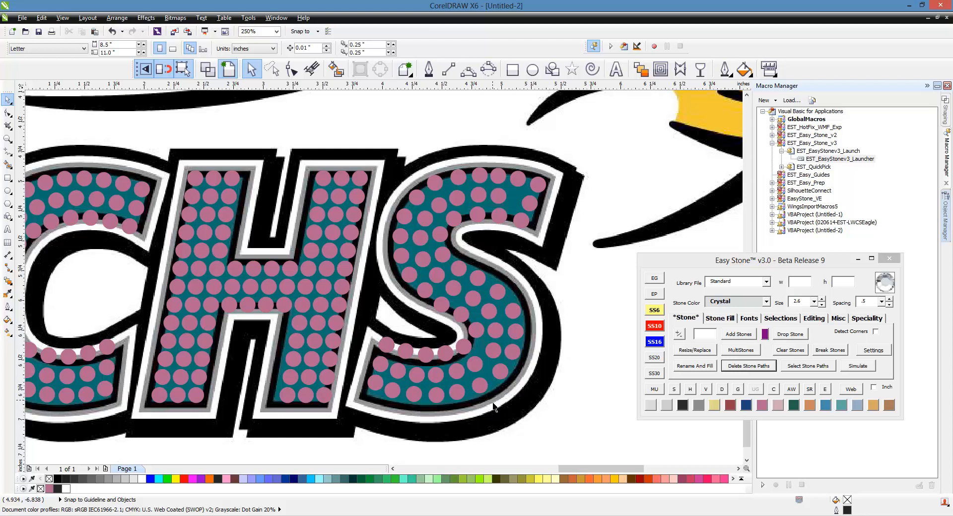
click(271, 69)
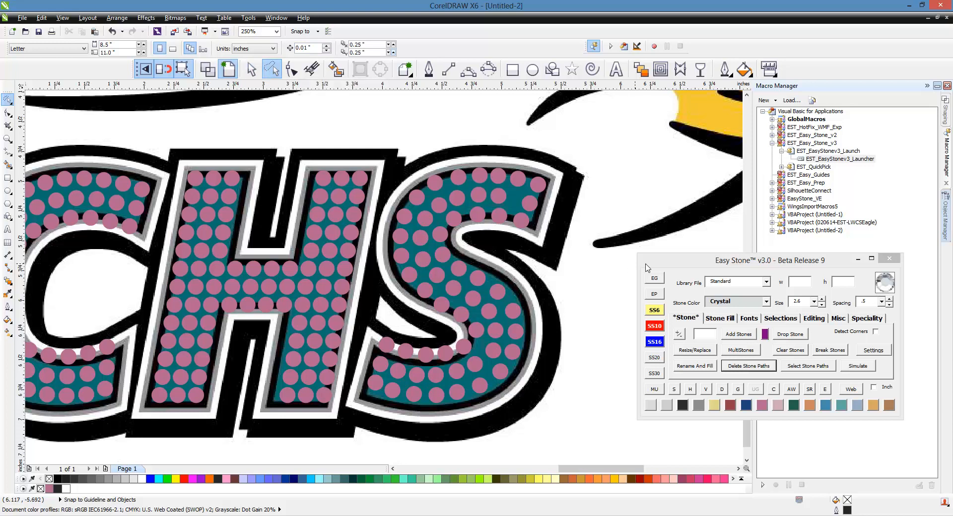
mouse_move(595, 245)
mouse_down()
mouse_move(509, 216)
mouse_move(459, 217)
mouse_move(440, 237)
mouse_move(454, 263)
mouse_move(505, 299)
mouse_move(515, 362)
mouse_move(459, 392)
mouse_move(376, 384)
mouse_move(365, 420)
mouse_move(409, 439)
mouse_move(538, 452)
mouse_move(601, 400)
mouse_up()
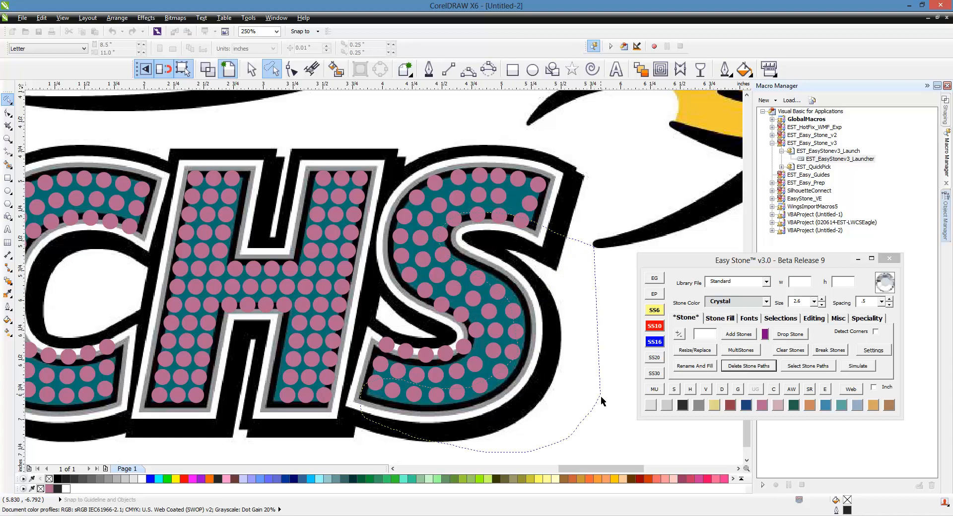
mouse_move(600, 396)
mouse_down()
mouse_move(480, 424)
mouse_move(385, 415)
mouse_move(386, 405)
mouse_move(430, 421)
mouse_move(396, 411)
mouse_move(529, 410)
mouse_move(574, 372)
mouse_move(608, 373)
mouse_move(608, 340)
mouse_move(603, 364)
mouse_up()
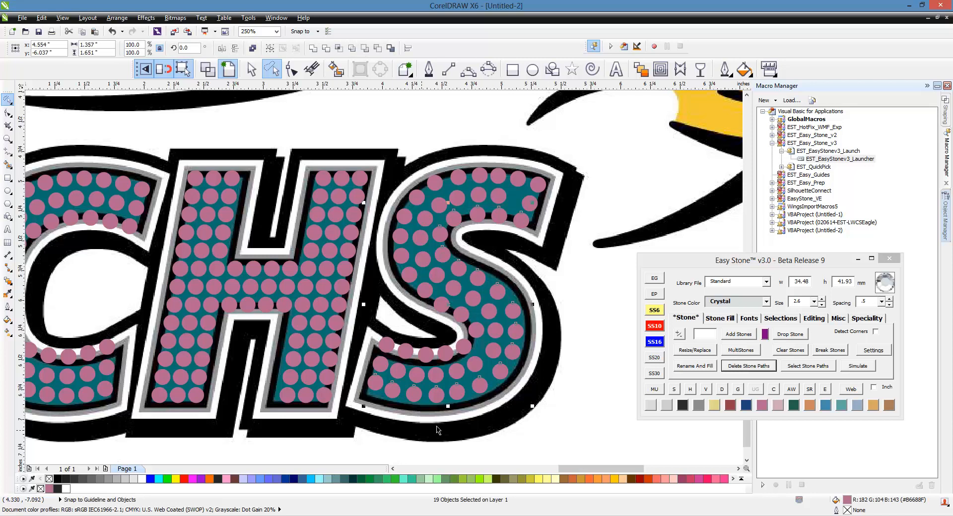
shift+click(531, 227)
shift+click(531, 227)
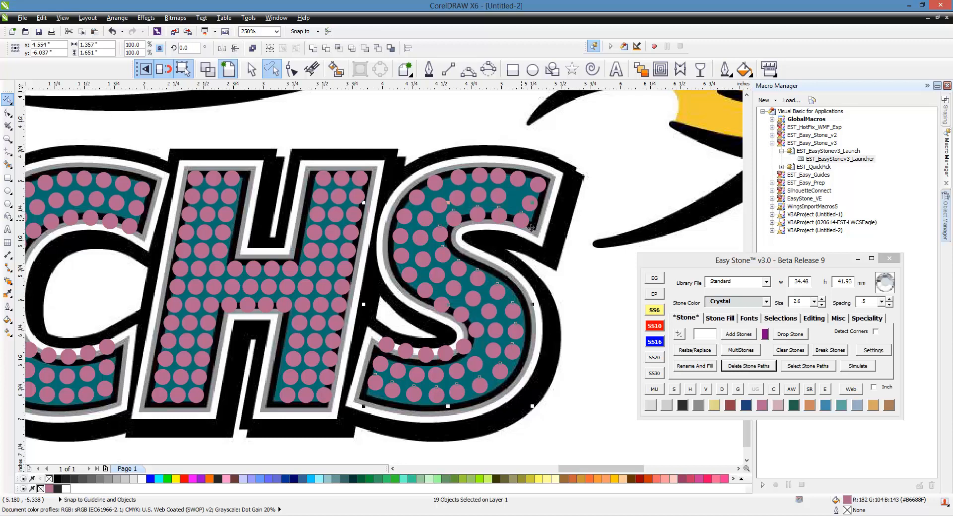
click(808, 320)
click(727, 352)
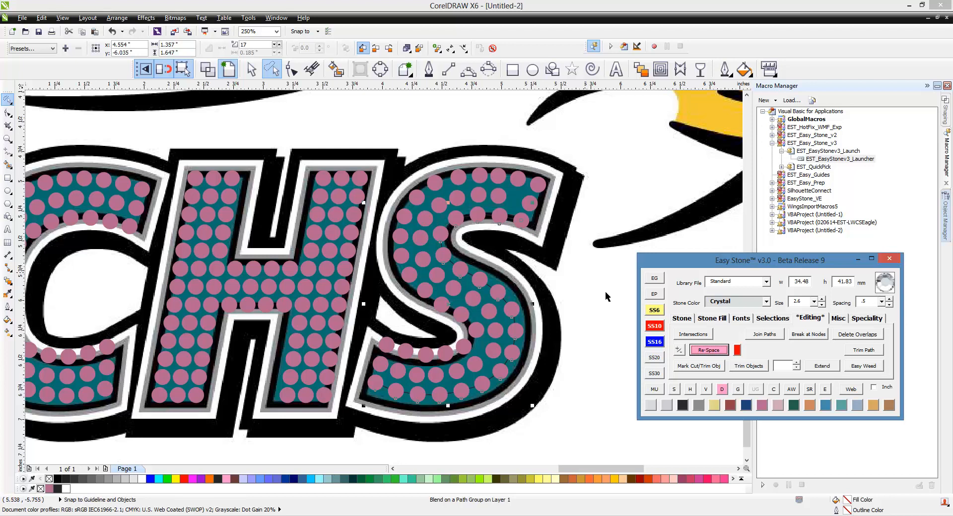
Add one stone to the re-spaced right-hand row, trying a second extra stone and removing it again.
click(678, 351)
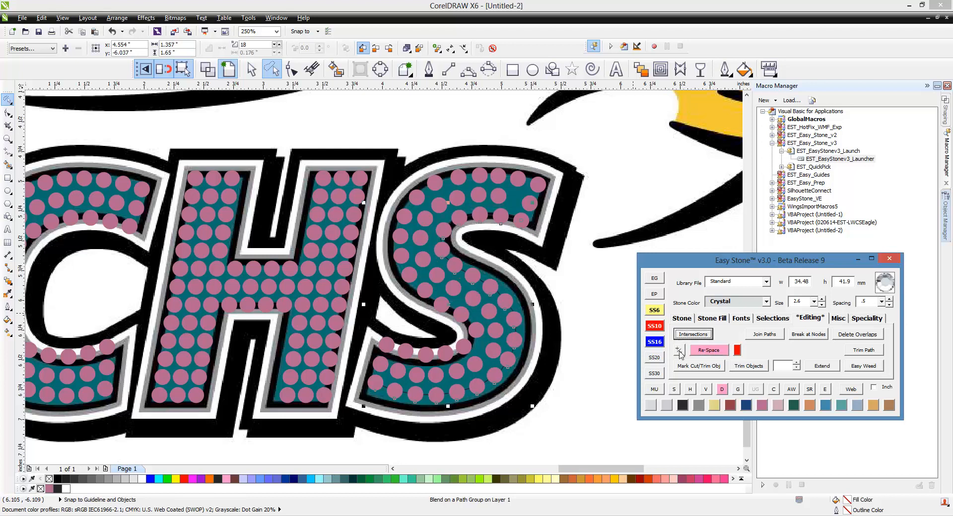
click(679, 351)
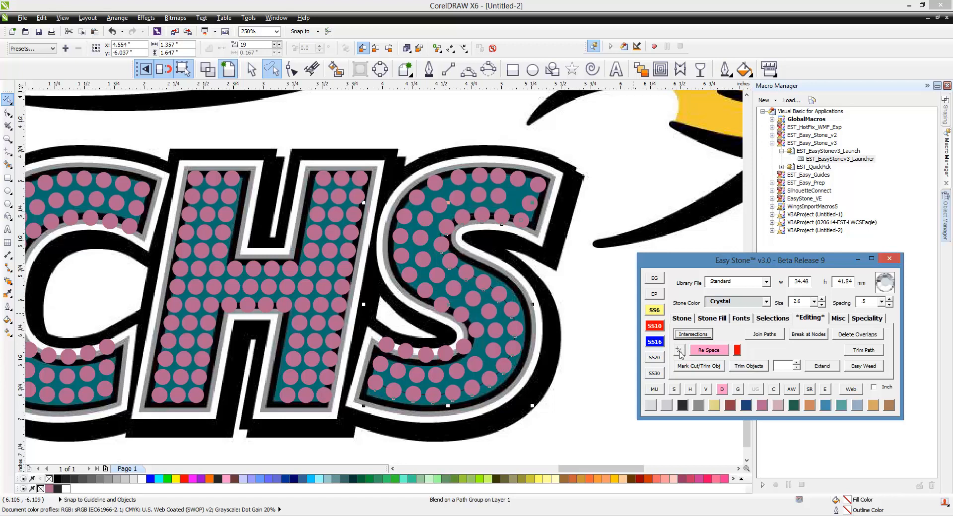
click(680, 353)
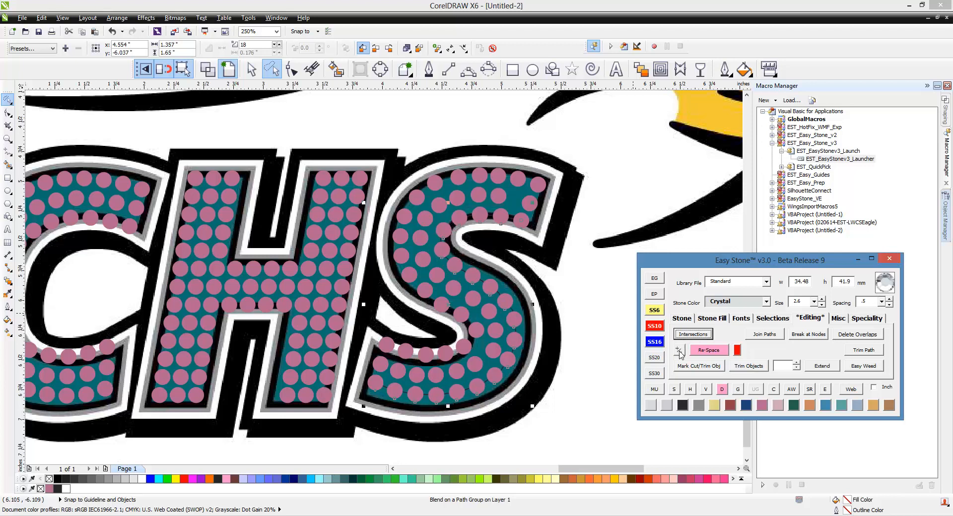
click(591, 402)
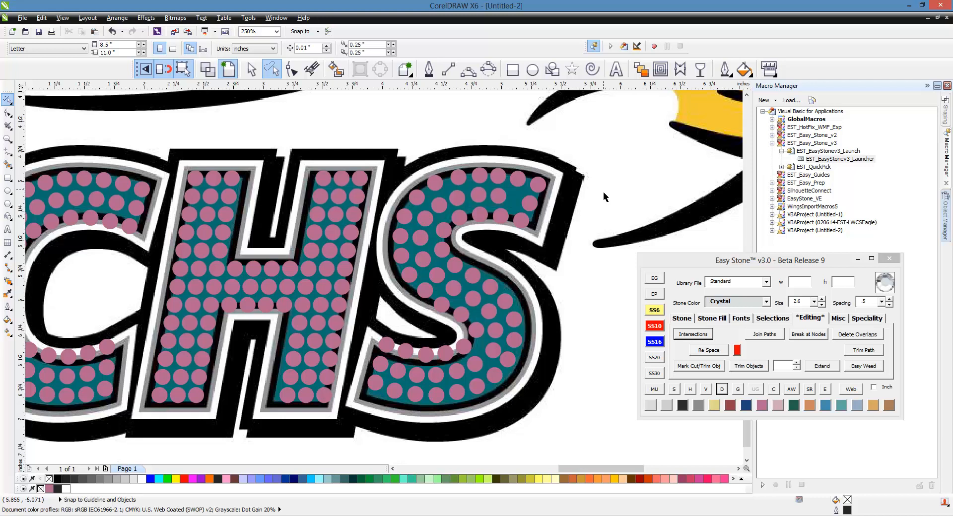
Re-space the row along the S's top edge, left curve and lower inner edge, adding one stone to it.
mouse_move(590, 195)
mouse_down()
mouse_move(502, 177)
mouse_move(438, 182)
mouse_move(404, 215)
mouse_move(410, 275)
mouse_up()
mouse_move(451, 308)
mouse_down()
mouse_move(475, 329)
mouse_move(453, 355)
mouse_move(398, 354)
mouse_move(383, 338)
mouse_move(379, 228)
mouse_move(420, 148)
mouse_move(451, 137)
mouse_move(557, 135)
mouse_move(614, 160)
mouse_up()
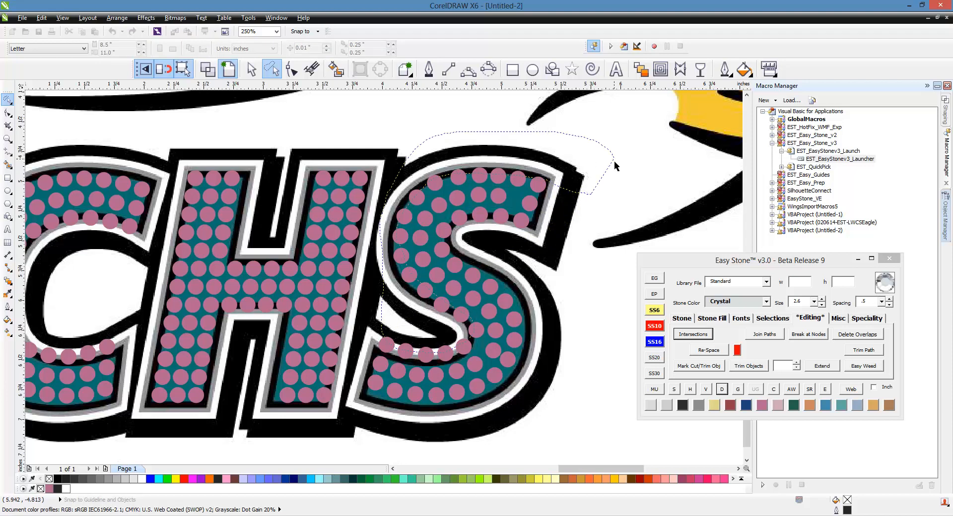
drag(614, 160, 614, 161)
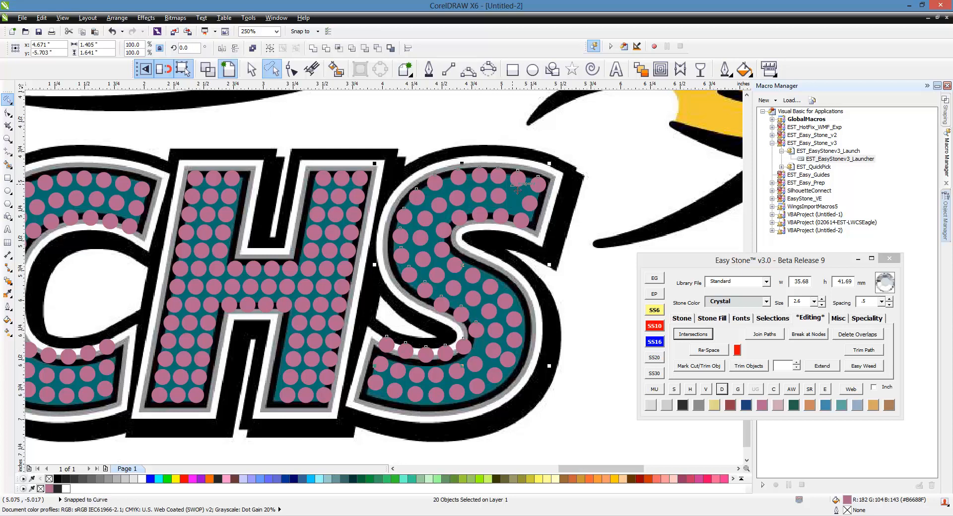
shift+click(546, 191)
click(714, 352)
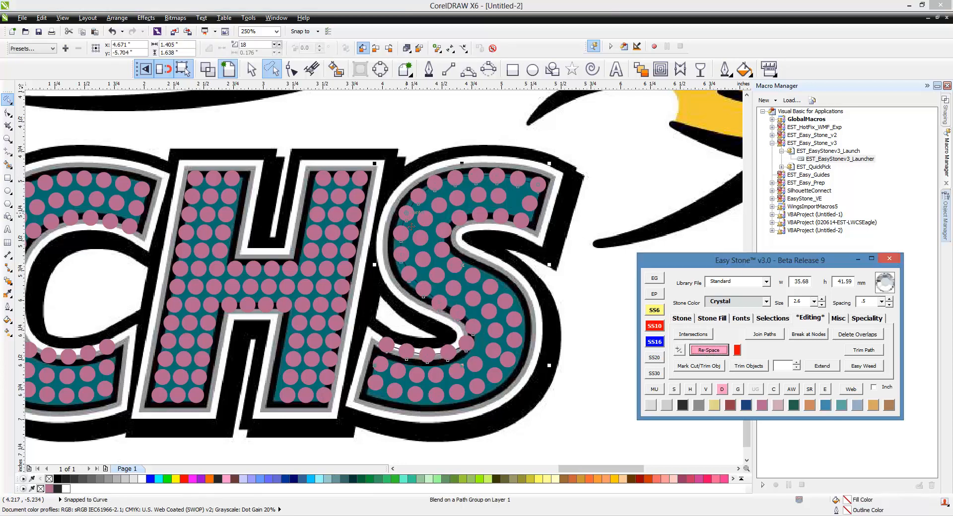
click(676, 351)
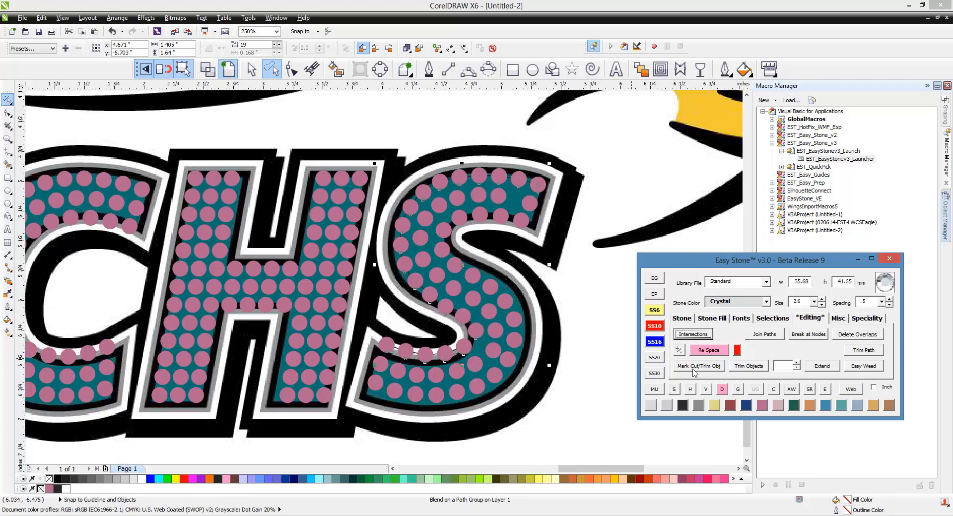
click(723, 389)
click(584, 290)
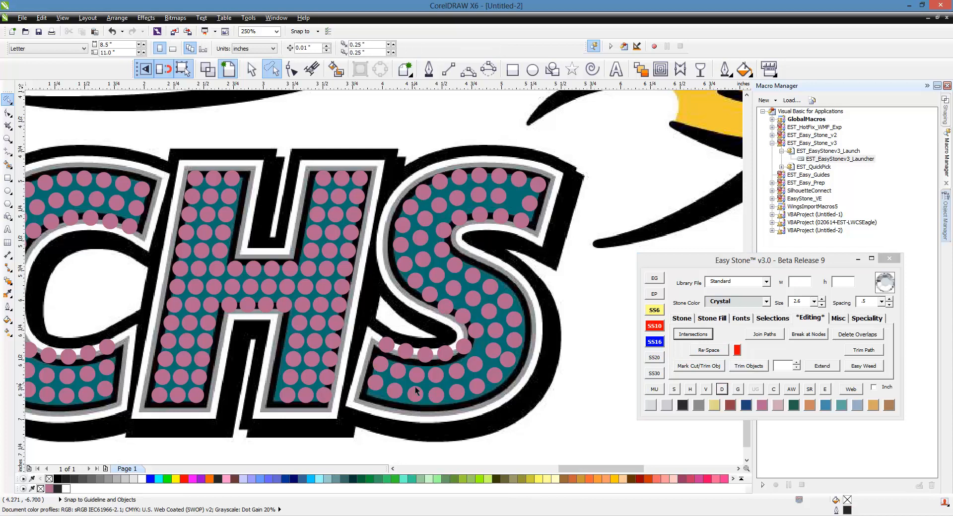
Adjust the middle-row stone beside the S's lower inner bend.
scroll(491, 361, up, 3)
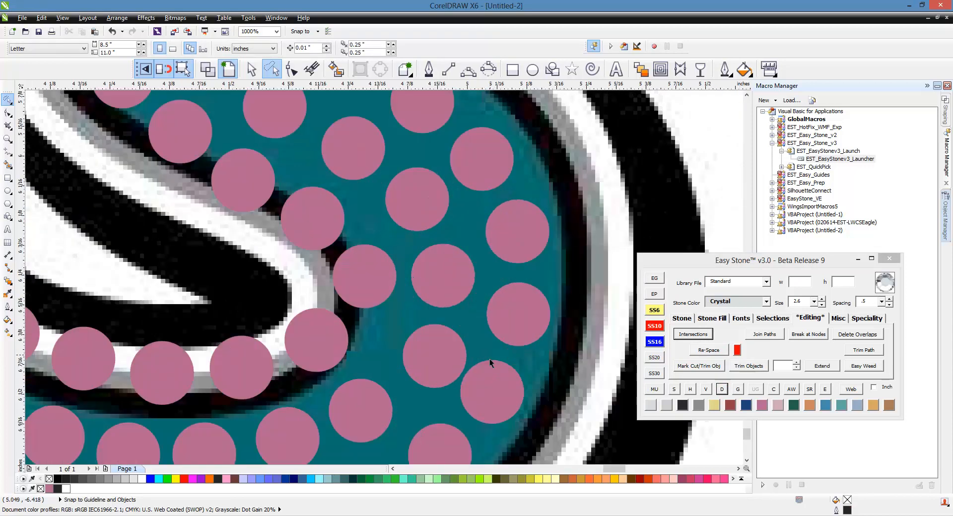
click(428, 361)
scroll(447, 335, down, 1)
click(578, 309)
scroll(563, 308, down, 1)
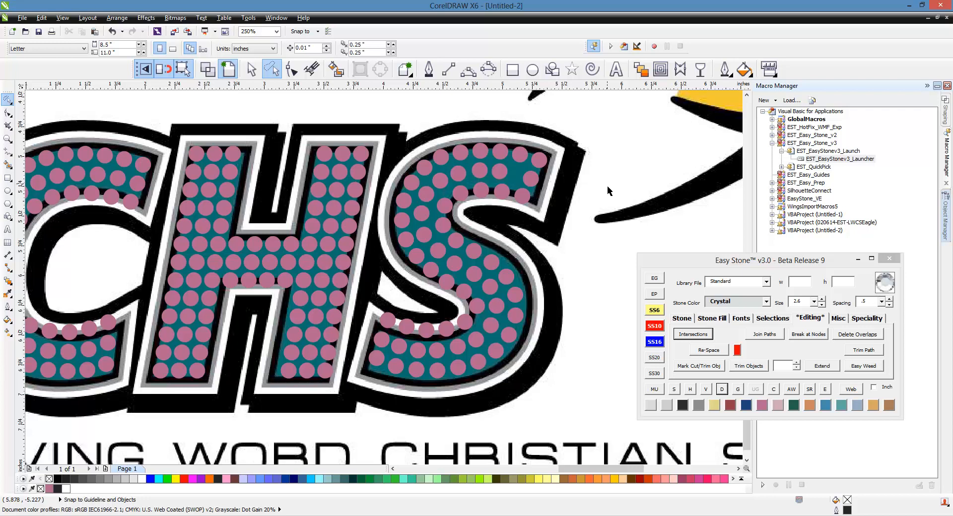
mouse_move(606, 186)
mouse_down()
mouse_move(496, 175)
mouse_move(431, 187)
mouse_move(419, 212)
mouse_move(452, 265)
mouse_move(422, 228)
mouse_move(418, 238)
mouse_move(430, 194)
mouse_move(433, 239)
mouse_move(424, 207)
mouse_move(460, 176)
mouse_move(428, 199)
mouse_move(425, 233)
mouse_move(492, 286)
mouse_move(493, 317)
mouse_move(463, 345)
mouse_move(423, 355)
mouse_move(375, 345)
mouse_move(463, 354)
mouse_move(501, 312)
mouse_move(496, 286)
mouse_move(433, 235)
mouse_move(429, 191)
mouse_move(440, 186)
mouse_move(535, 178)
mouse_move(625, 229)
mouse_up()
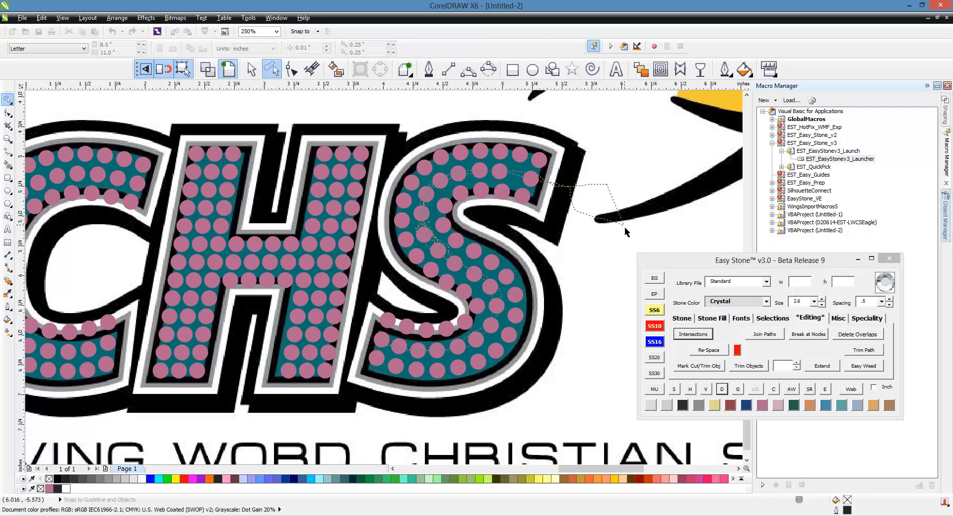
drag(624, 227, 624, 228)
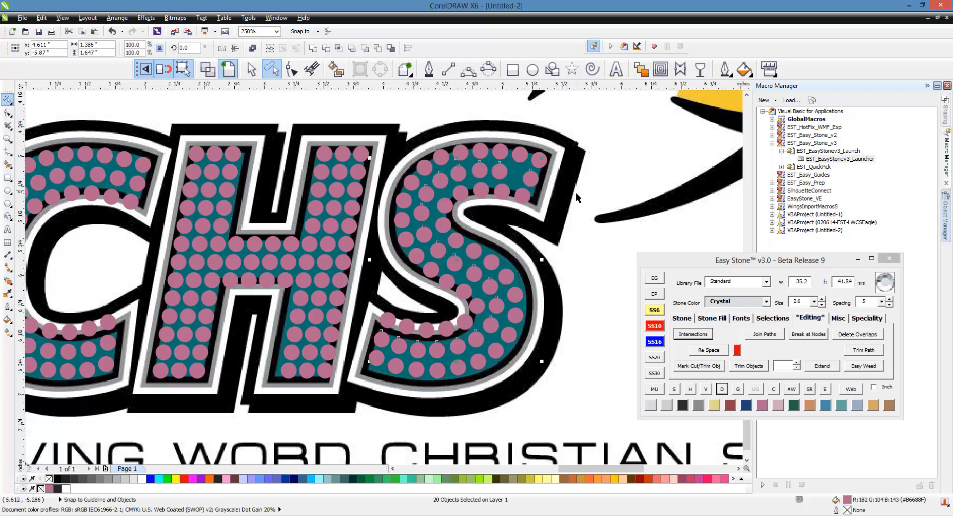
click(577, 192)
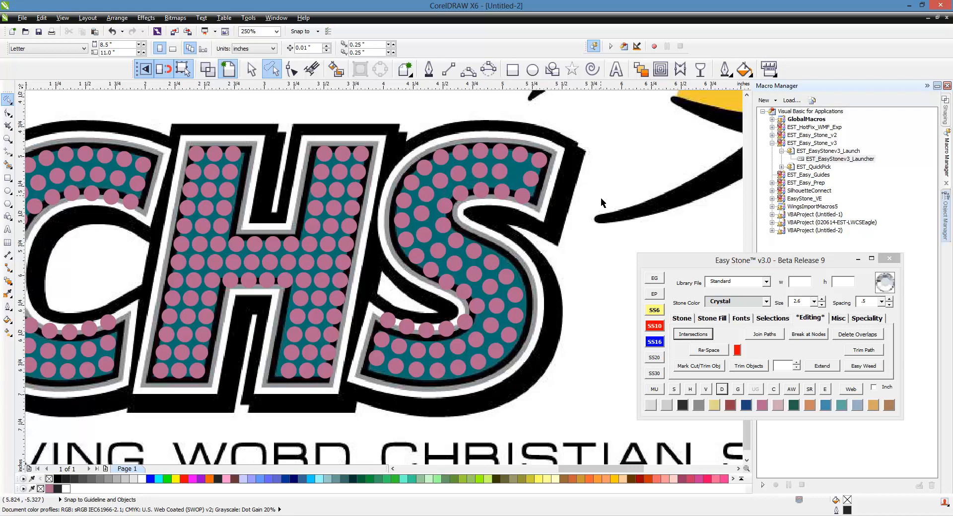
mouse_move(593, 198)
mouse_down()
mouse_move(464, 169)
mouse_move(427, 194)
mouse_move(424, 234)
mouse_move(488, 288)
mouse_move(495, 328)
mouse_move(461, 350)
mouse_move(422, 354)
mouse_move(378, 341)
mouse_move(378, 381)
mouse_move(429, 433)
mouse_move(510, 410)
mouse_up()
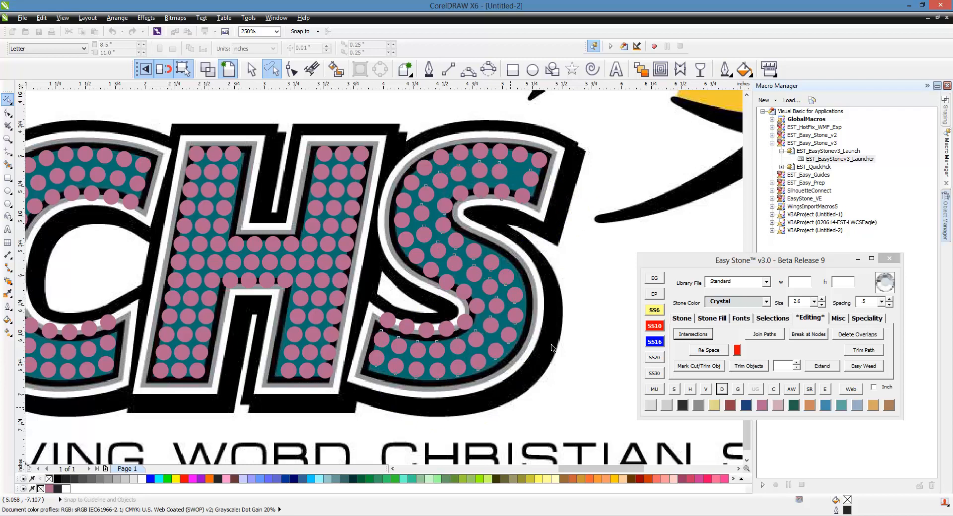
key(ctrl+z)
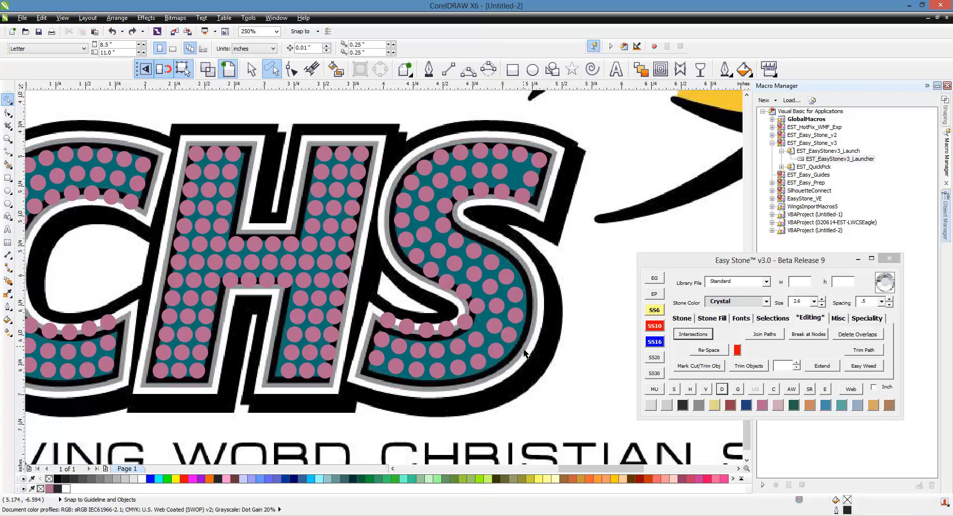
Move the middle-row stone in the S's lower-right curve slightly to the left to even out its gaps.
scroll(504, 352, up, 2)
click(456, 259)
drag(457, 258, 447, 268)
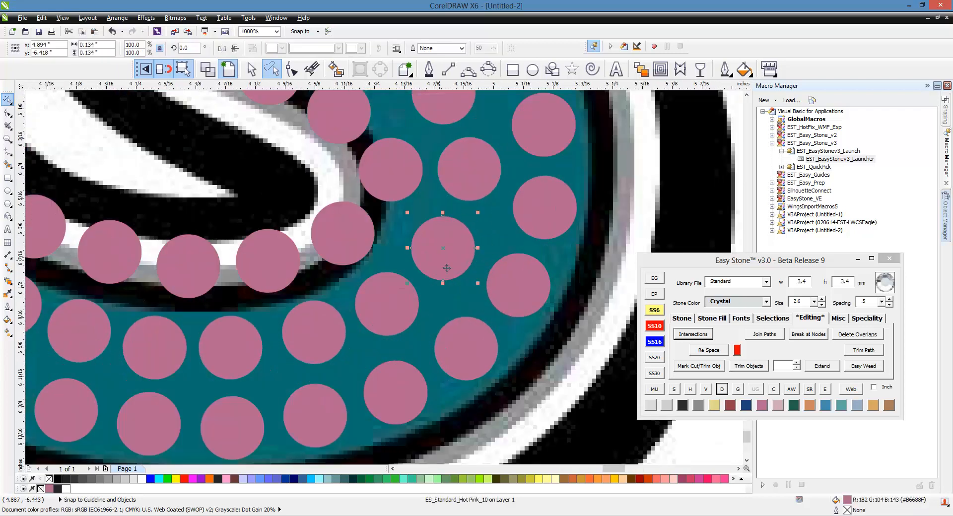
scroll(476, 278, down, 2)
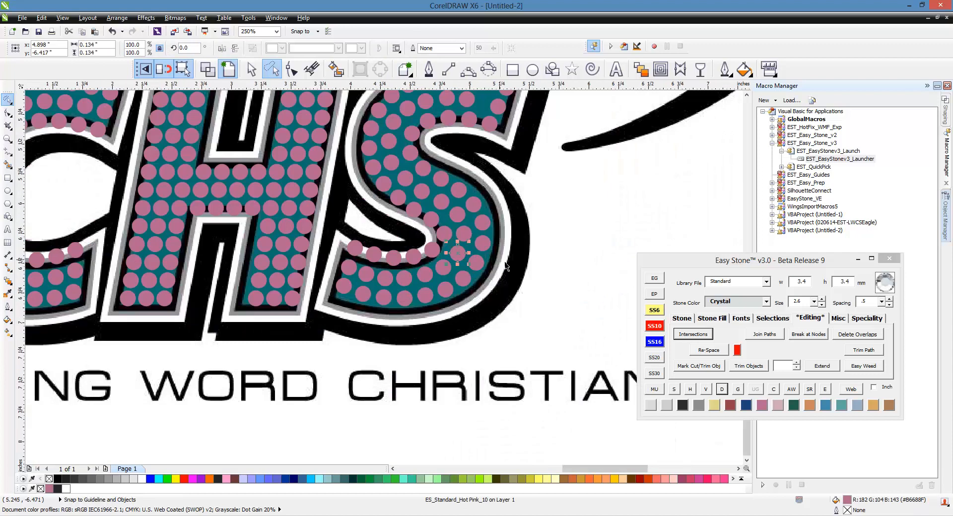
scroll(493, 312, down, 2)
scroll(564, 212, up, 2)
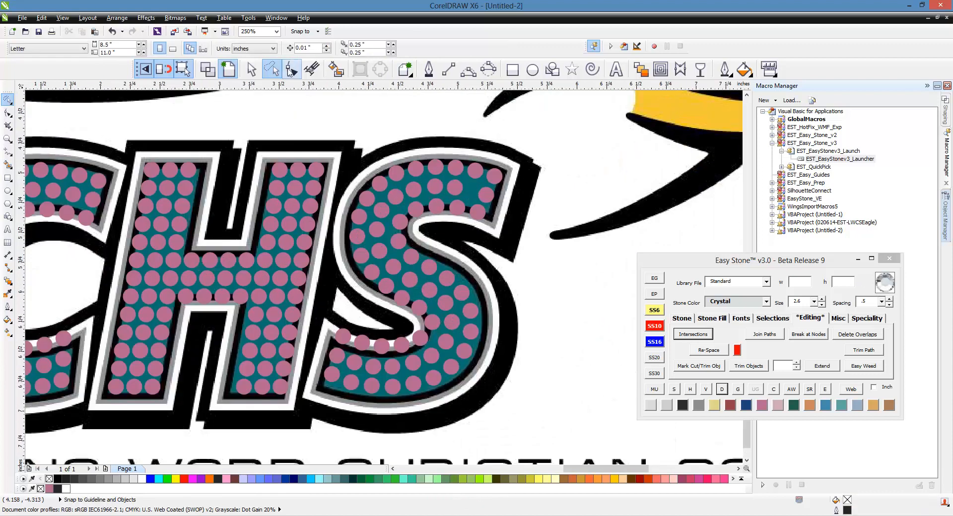
Relaunch the Easy Stone v3 macro and re-space the S's whole middle row of stones, adding one stone to it.
click(552, 214)
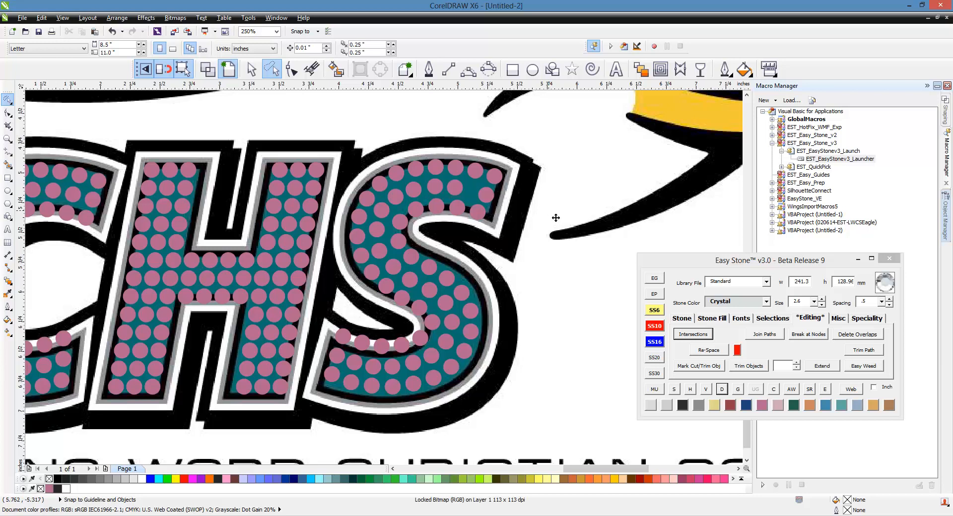
key(Escape)
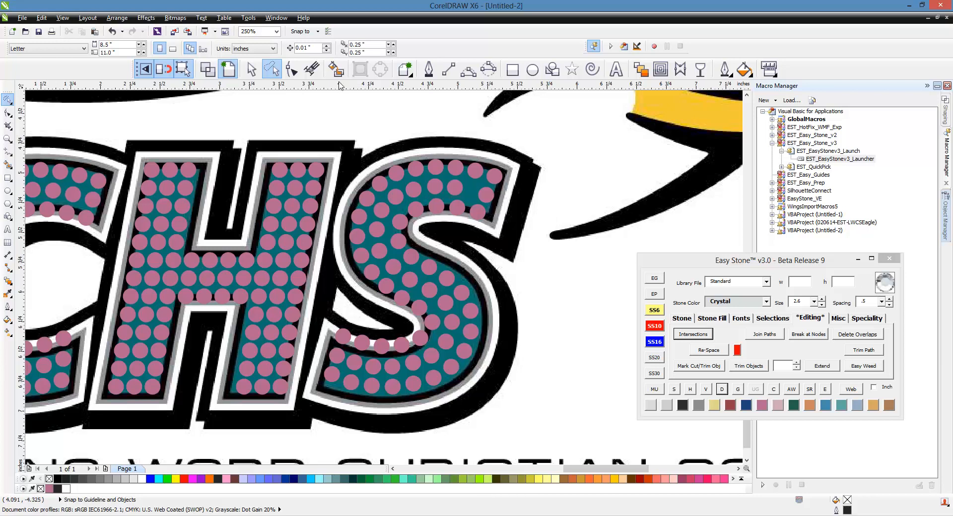
mouse_move(558, 214)
mouse_down()
mouse_move(448, 191)
mouse_move(417, 190)
mouse_move(383, 209)
mouse_move(374, 239)
mouse_move(399, 273)
mouse_move(378, 264)
mouse_move(379, 253)
mouse_move(440, 296)
mouse_move(453, 340)
mouse_move(413, 366)
mouse_move(335, 359)
mouse_move(415, 370)
mouse_move(451, 341)
mouse_move(450, 315)
mouse_move(391, 261)
mouse_move(382, 231)
mouse_move(393, 203)
mouse_move(486, 193)
mouse_move(531, 218)
mouse_up()
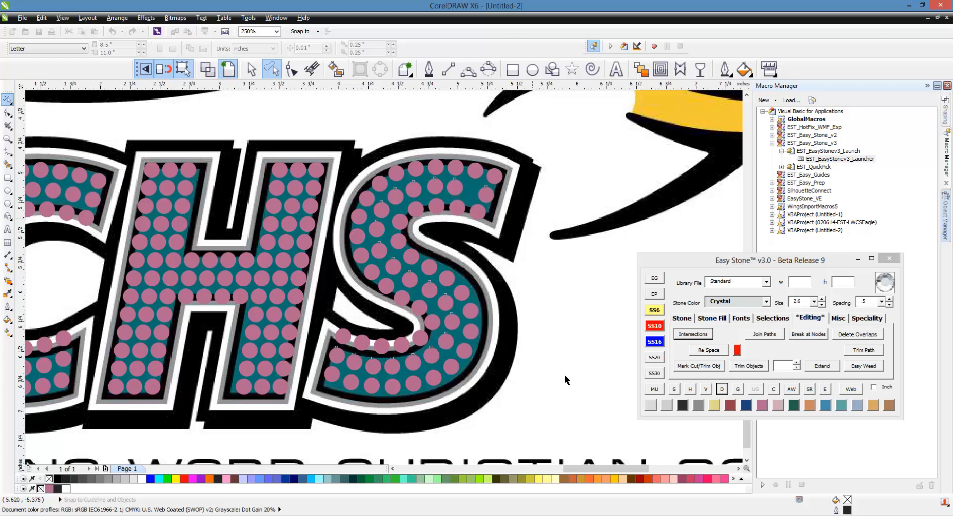
key(Escape)
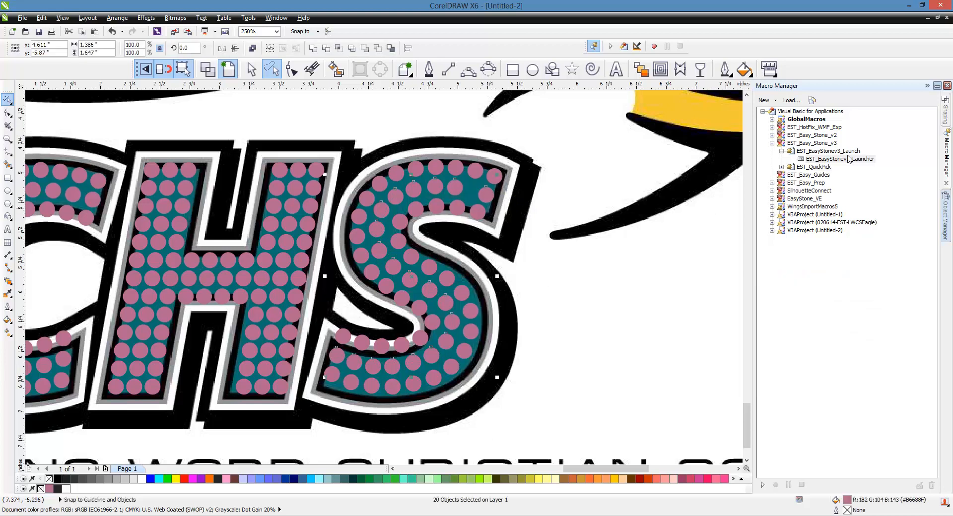
double_click(848, 159)
drag(89, 184, 701, 254)
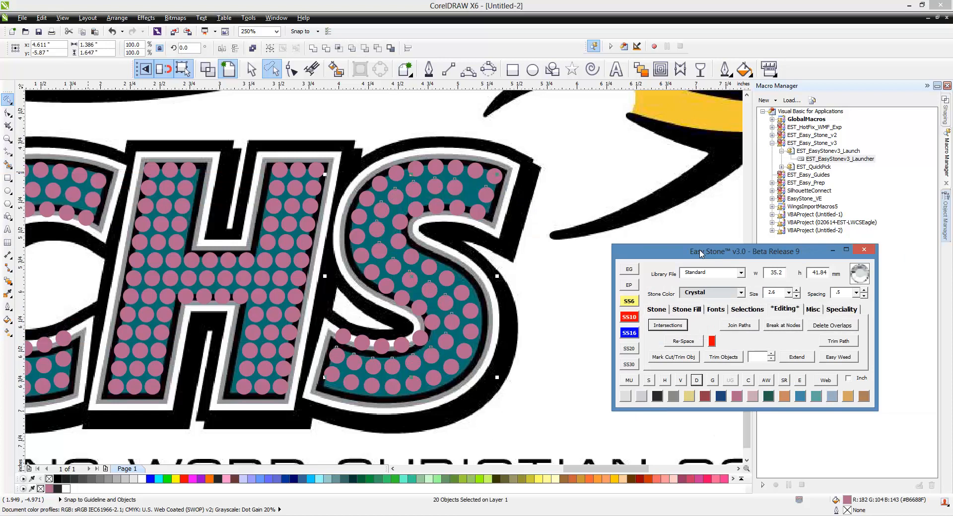
shift+click(493, 203)
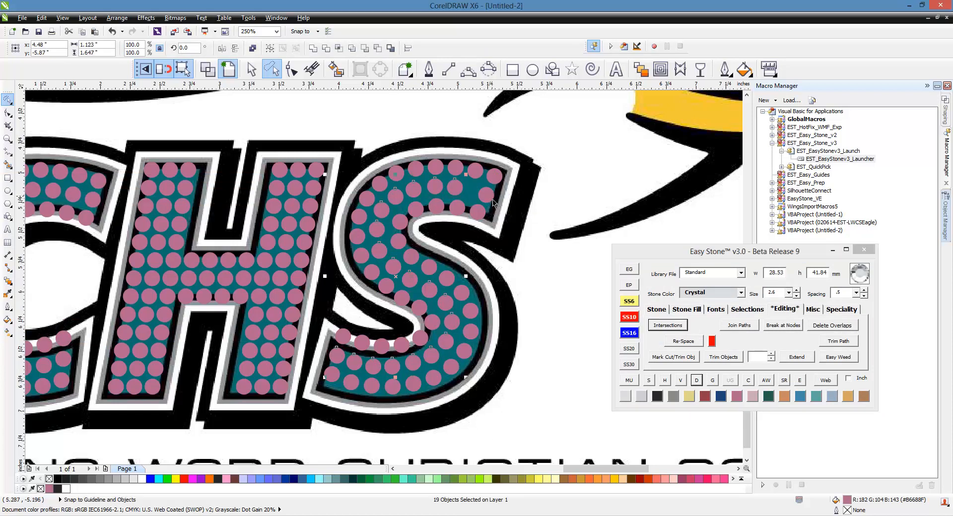
shift+click(493, 203)
click(693, 343)
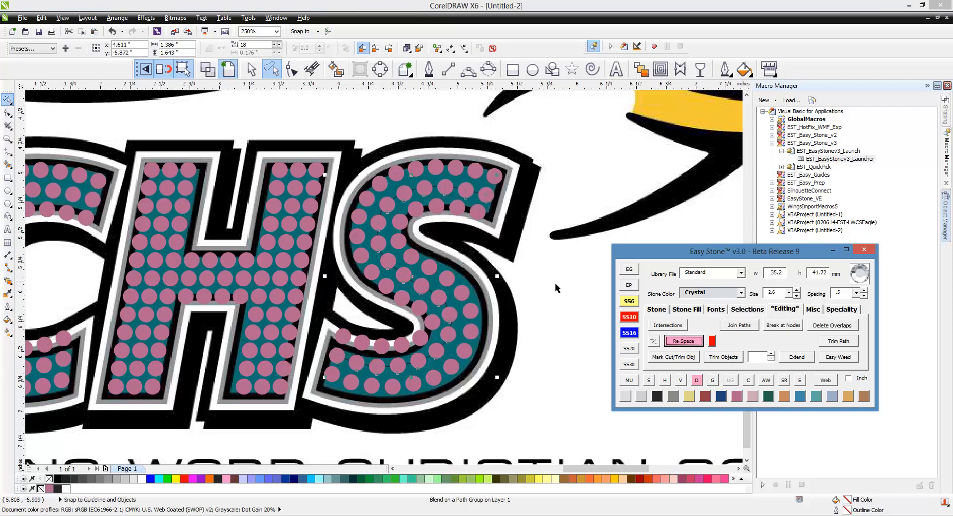
click(653, 341)
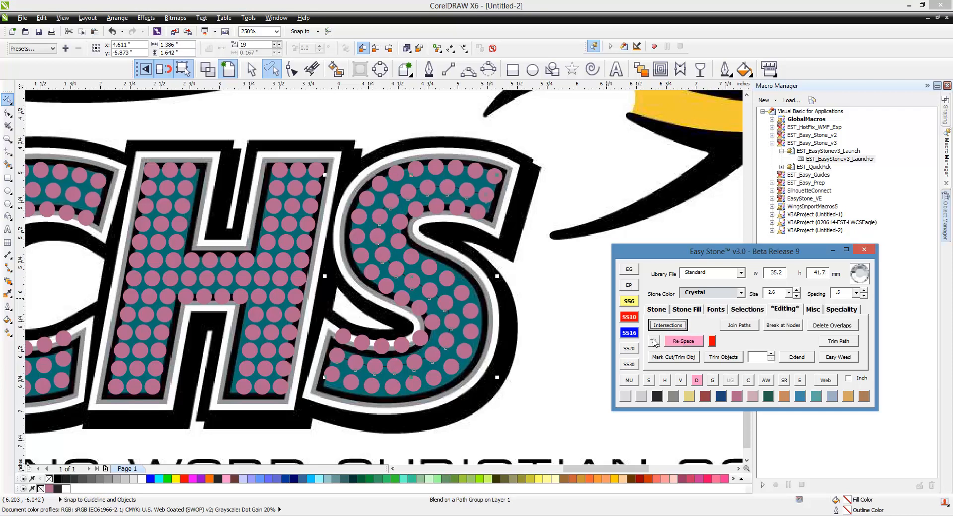
Delete the middle row's stone path and place a copy of the S's pink stones beside the bordered H.
click(697, 381)
click(582, 355)
scroll(537, 299, down, 1)
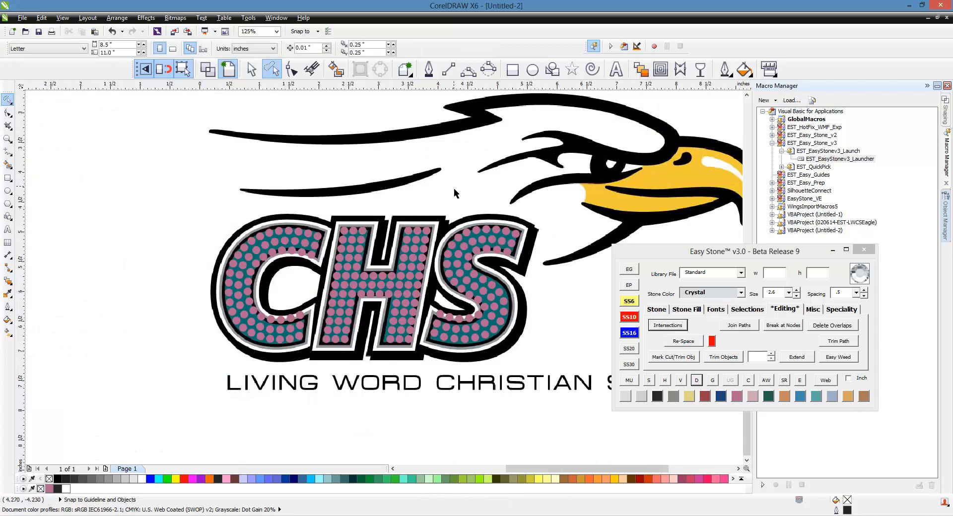
mouse_move(488, 190)
mouse_down()
mouse_move(536, 364)
mouse_move(430, 380)
mouse_move(421, 348)
mouse_move(437, 268)
mouse_move(487, 189)
mouse_up()
scroll(558, 242, down, 1)
drag(534, 274, 263, 274)
click(228, 270)
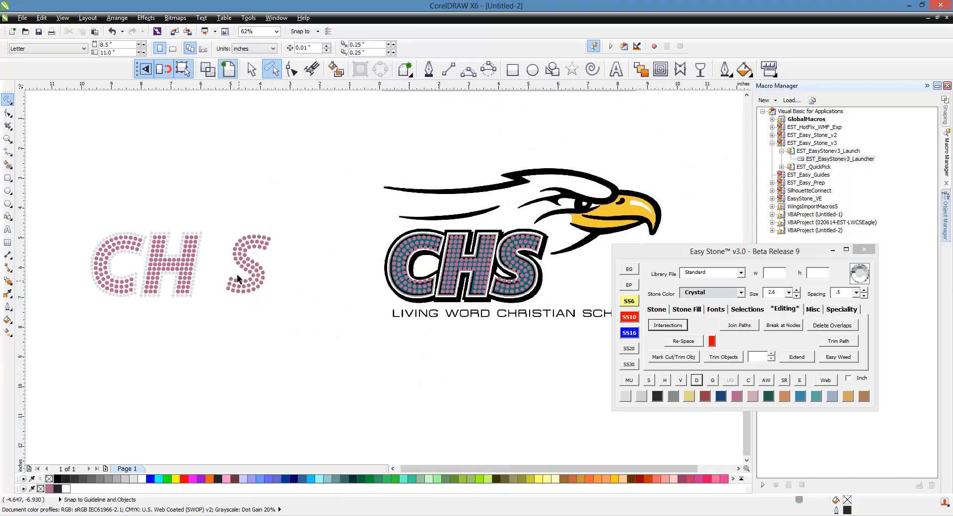
Draw a line through the row of stones following the copied S's upper inner curve and lower outer edge.
scroll(229, 269, up, 1)
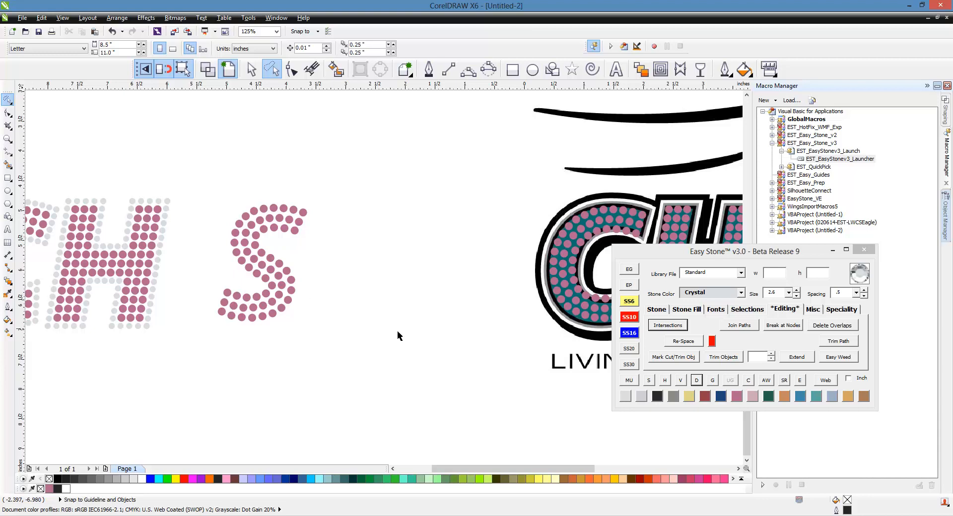
scroll(398, 330, down, 3)
scroll(332, 310, up, 3)
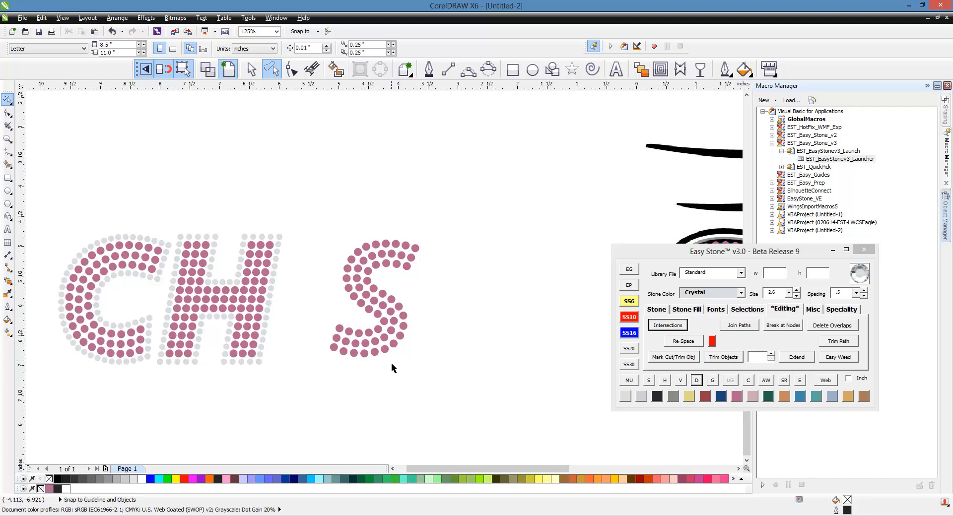
scroll(385, 285, up, 1)
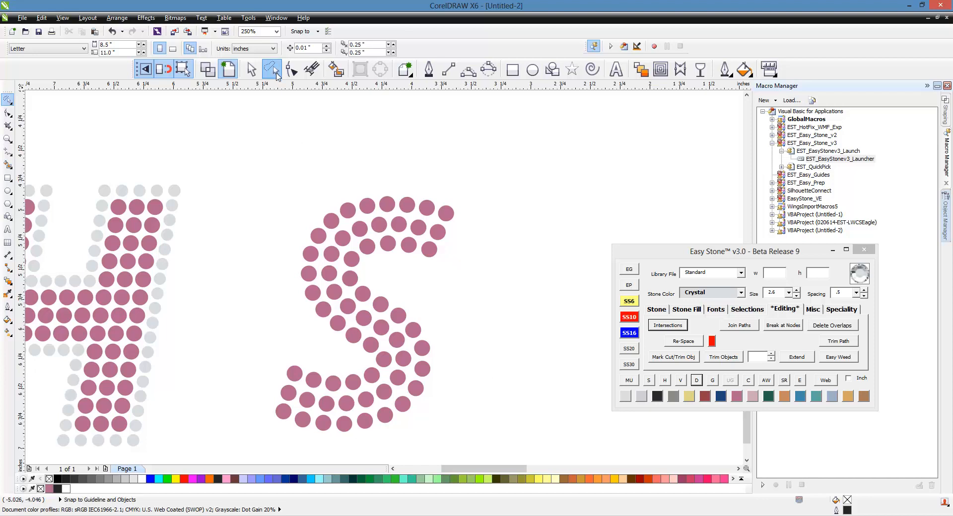
mouse_move(479, 267)
mouse_down()
mouse_move(381, 248)
mouse_move(366, 252)
mouse_move(353, 279)
mouse_up()
mouse_move(383, 305)
mouse_down()
mouse_move(413, 325)
mouse_move(420, 373)
mouse_move(407, 400)
mouse_move(355, 422)
mouse_move(272, 412)
mouse_move(307, 443)
mouse_up()
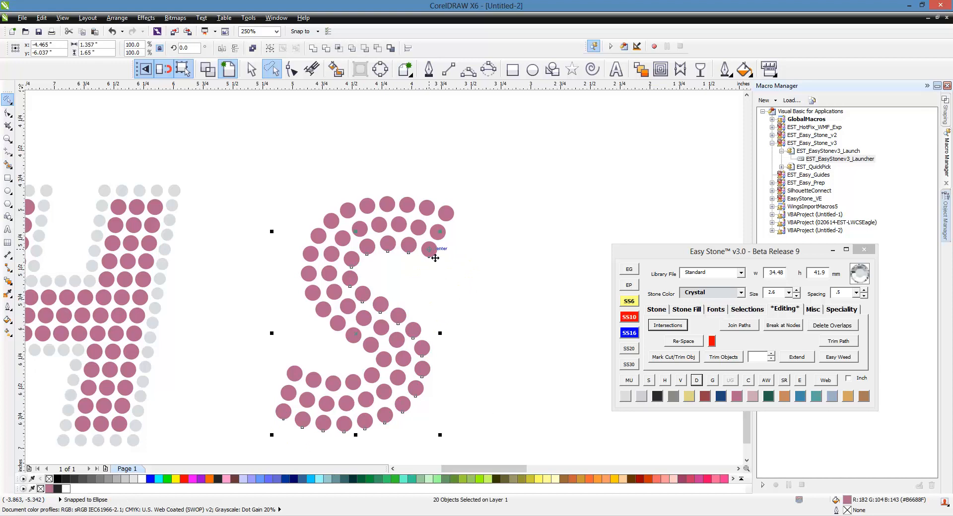
click(812, 309)
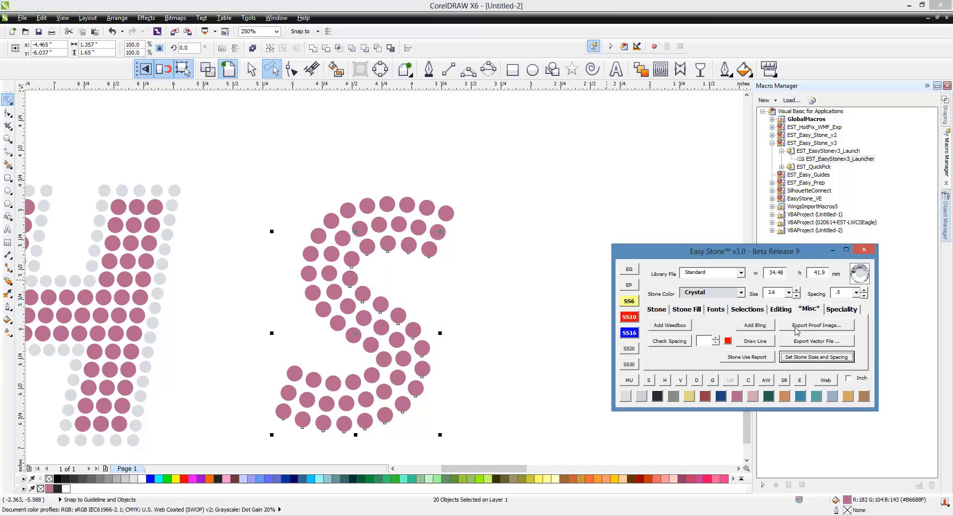
click(757, 343)
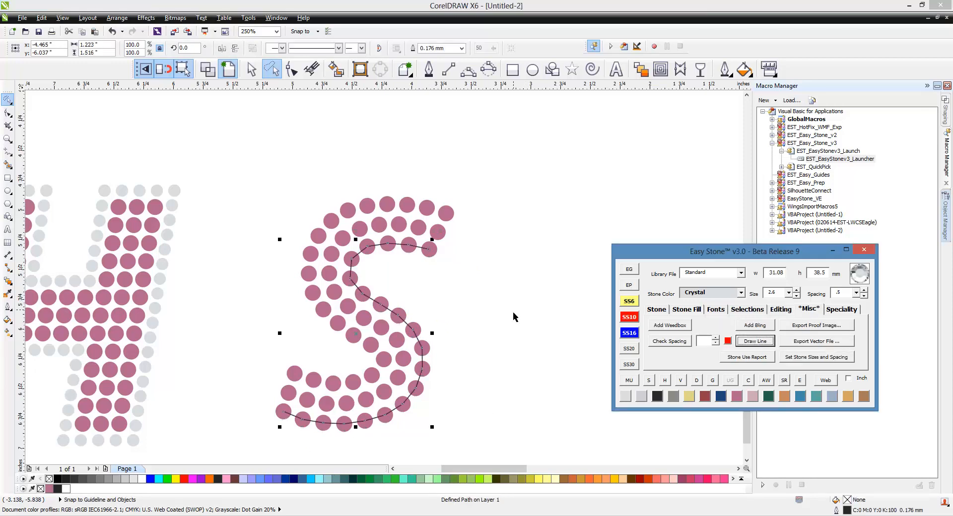
click(487, 321)
Draw straight lines linking the outermost stones at the S's upper end and at its lower end.
click(432, 249)
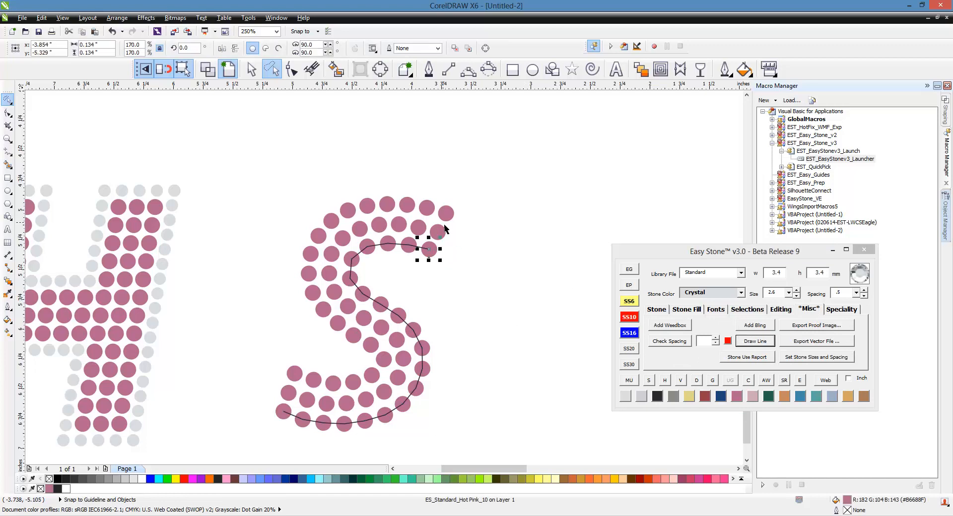
shift+click(447, 215)
key(ctrl+r)
click(490, 269)
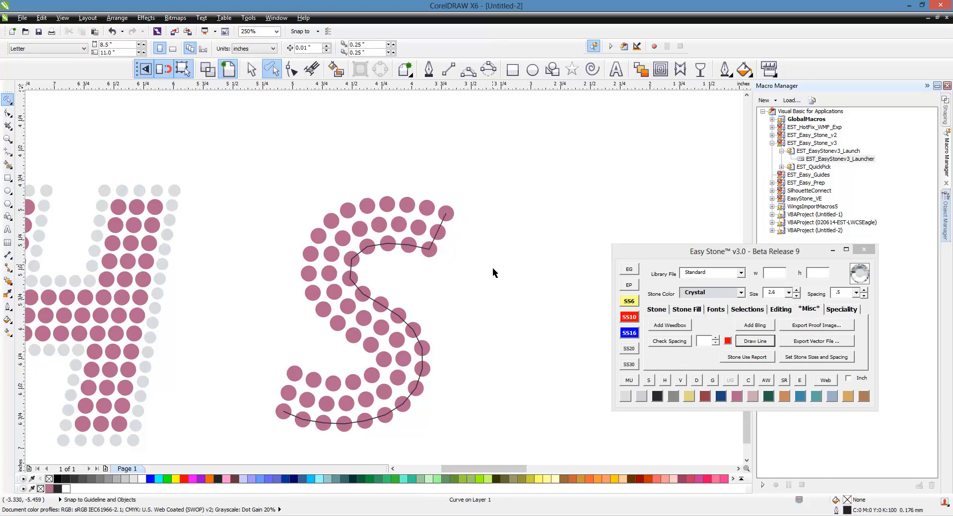
click(282, 410)
shift+click(298, 375)
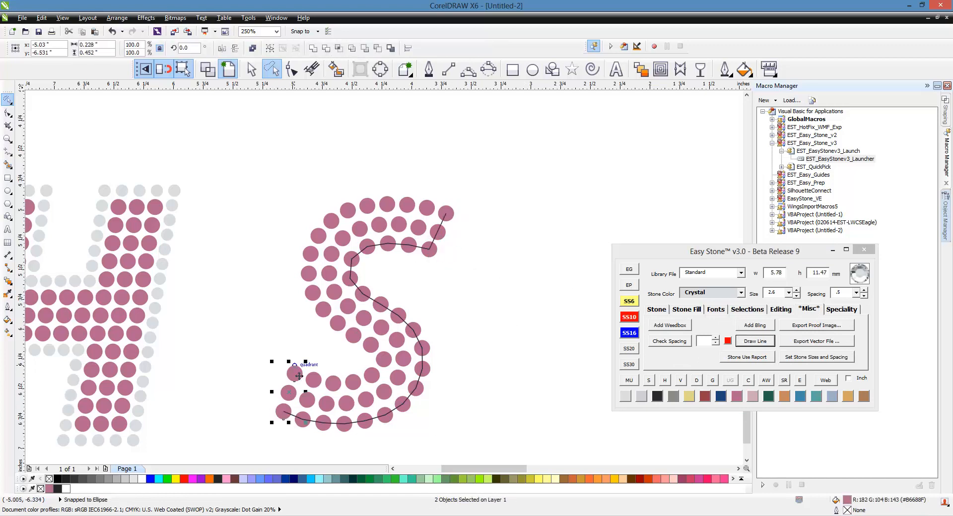
key(ctrl+r)
click(493, 332)
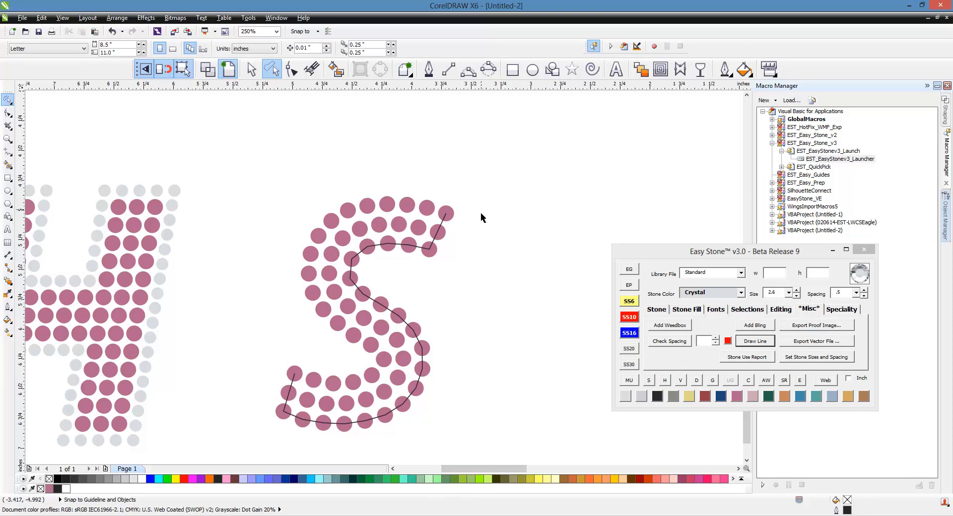
Draw a line through the row of stones along the S's top edge, left curve and lower inner edge.
mouse_move(480, 211)
mouse_down()
mouse_move(379, 206)
mouse_move(335, 221)
mouse_move(311, 250)
mouse_move(321, 301)
mouse_move(378, 372)
mouse_move(335, 385)
mouse_move(297, 372)
mouse_move(277, 351)
mouse_move(267, 189)
mouse_move(354, 159)
mouse_move(461, 172)
mouse_up()
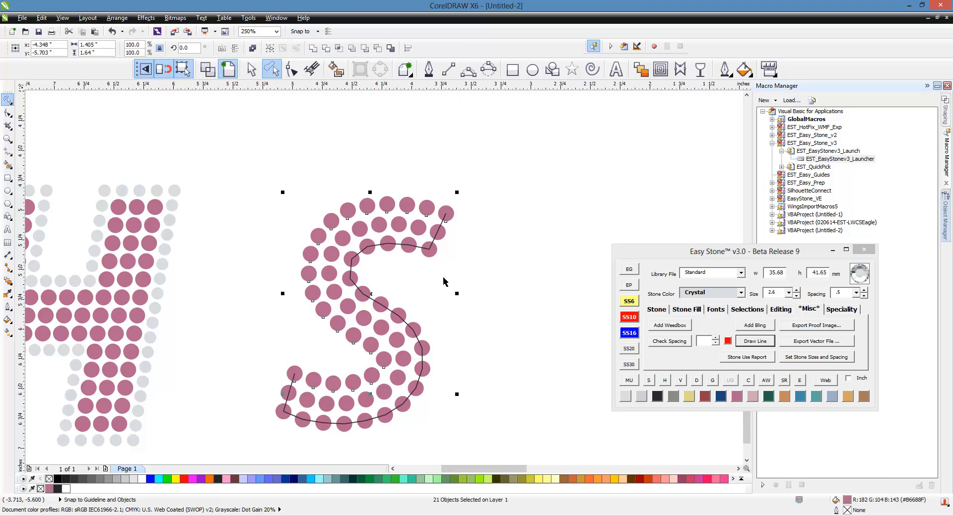
shift+click(461, 222)
shift+click(461, 222)
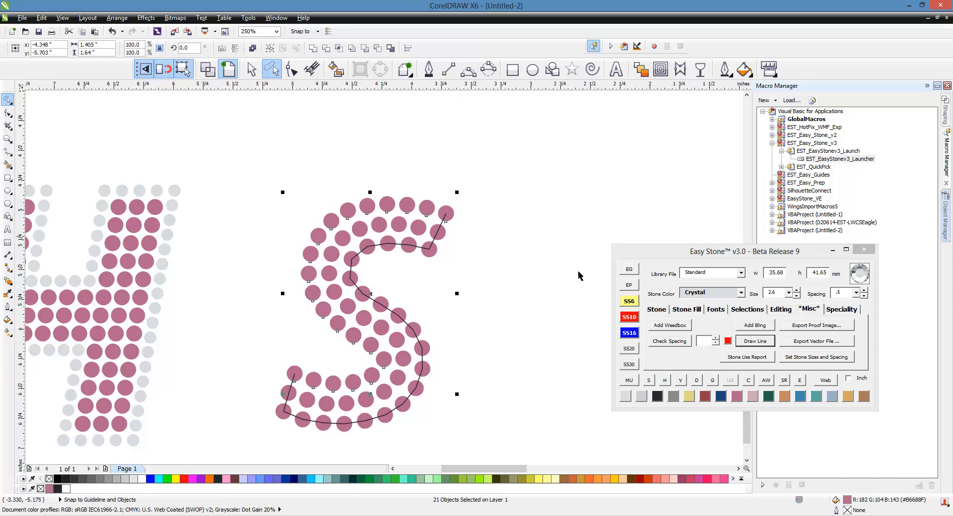
click(780, 309)
click(811, 309)
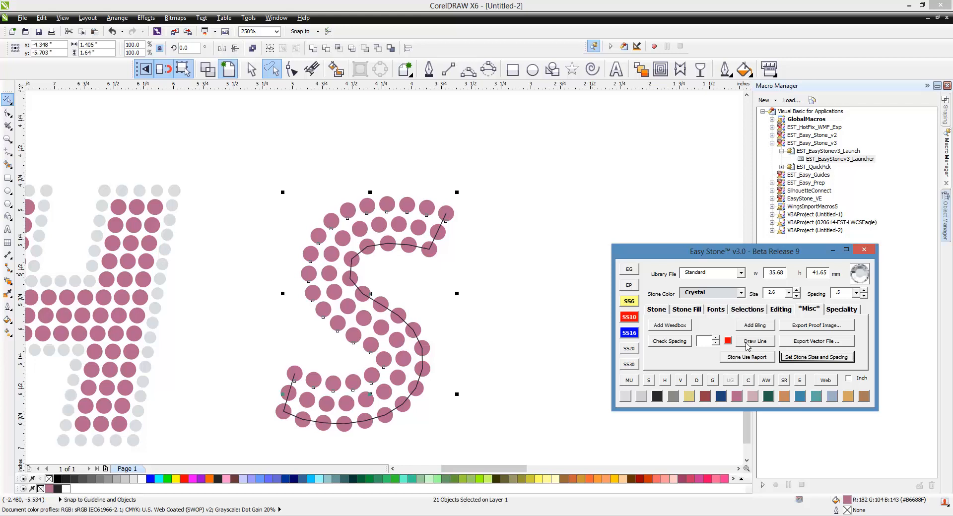
click(746, 343)
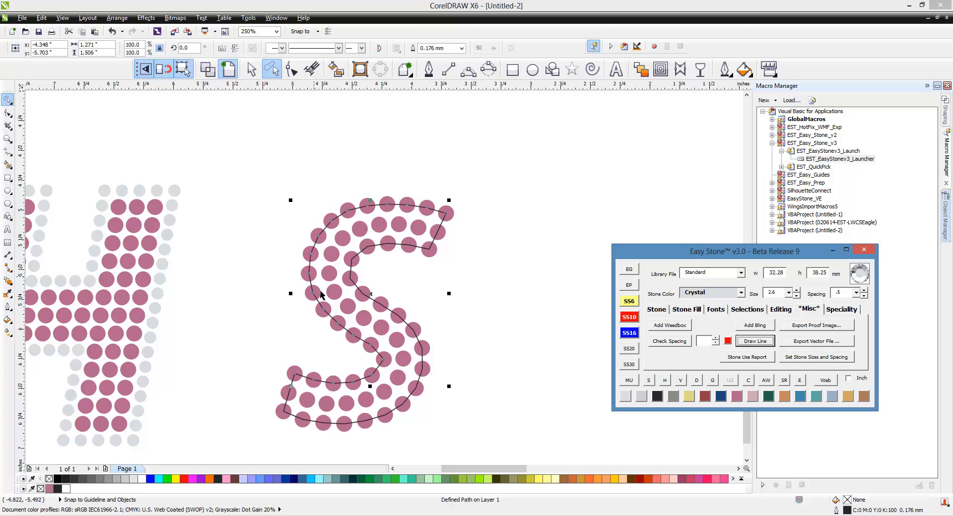
Create a selection of the four lines around the S and join them into one closed path.
click(748, 312)
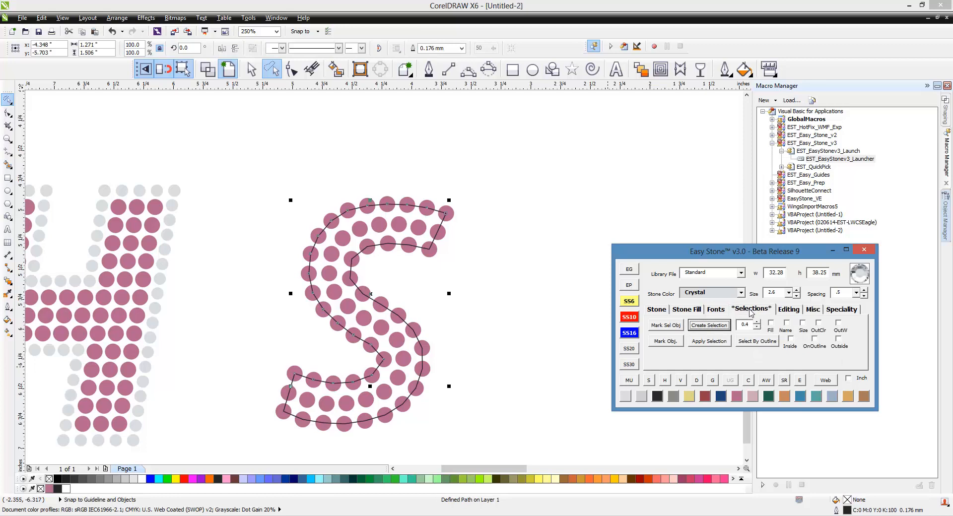
click(707, 327)
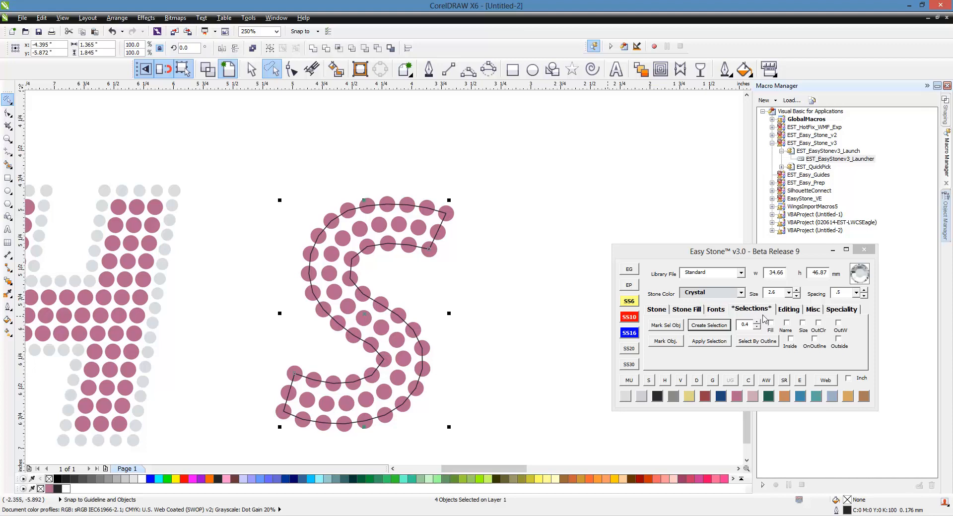
click(792, 309)
click(739, 326)
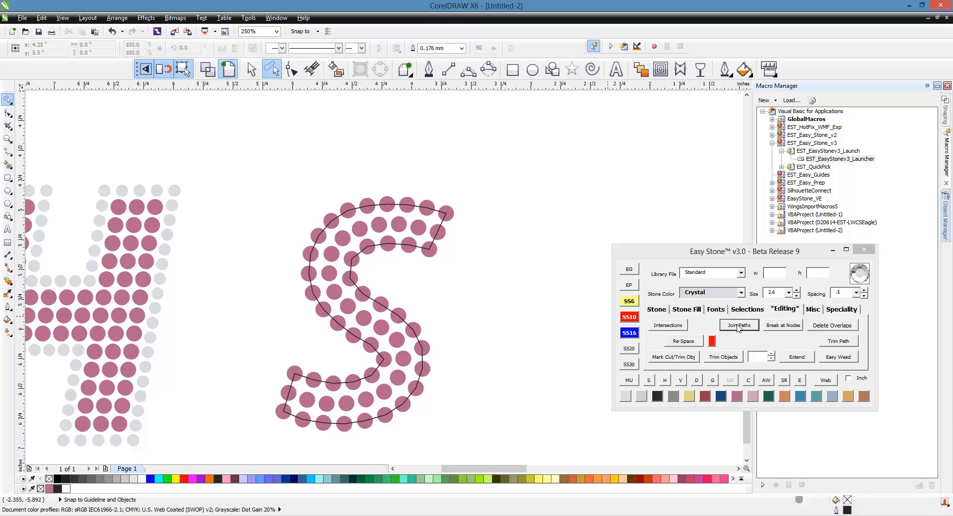
click(423, 226)
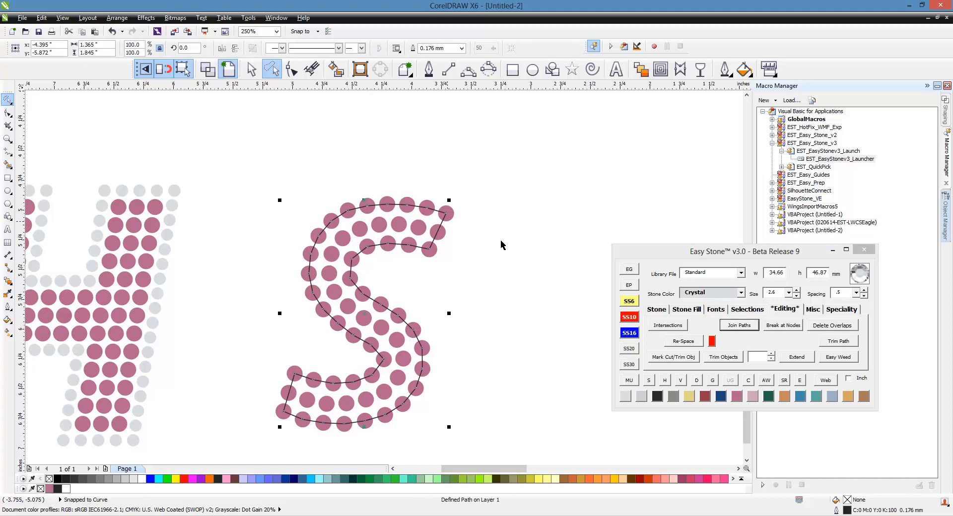
Create an island fill offset outline around the joined S path with the ss10 - ss6 value.
click(690, 310)
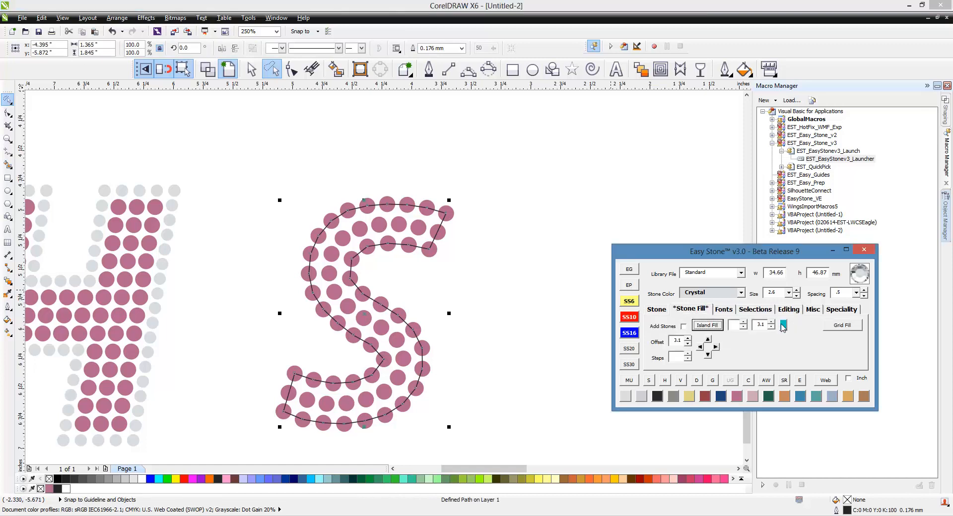
click(783, 325)
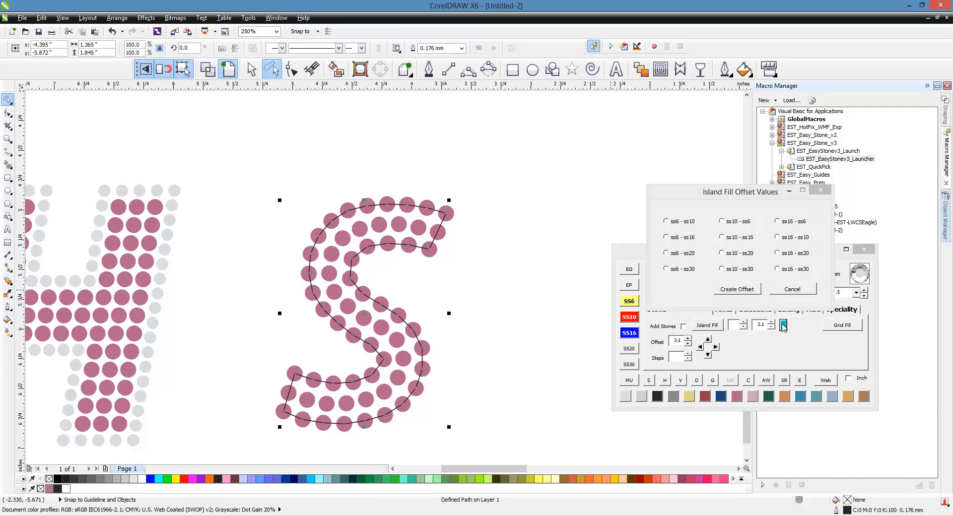
click(721, 221)
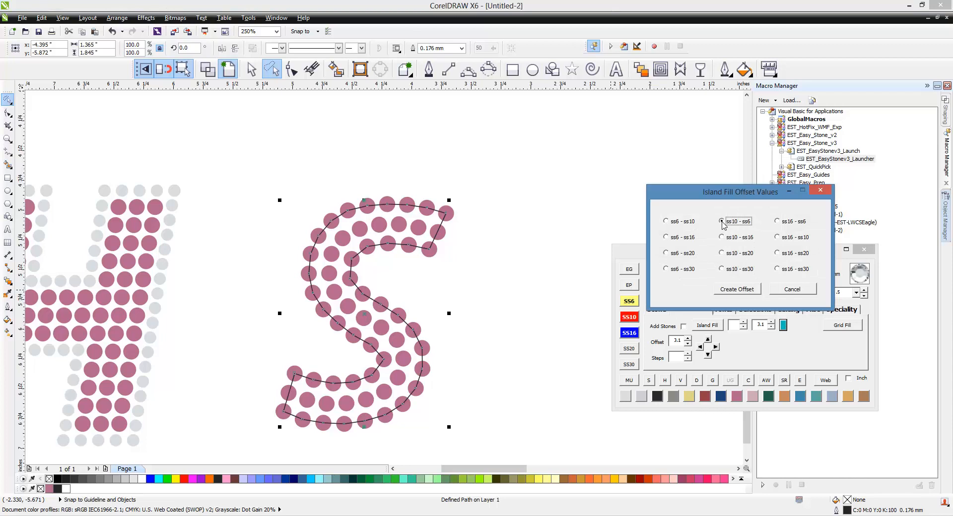
click(739, 290)
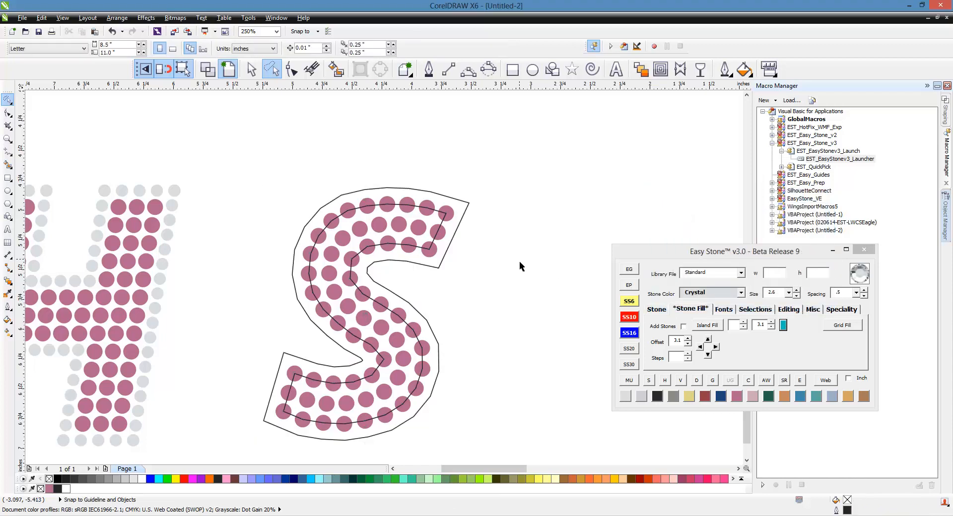
Select the four corner nodes of the S's outer outline and add 2.6 mm Crystal stones along it with .5 spacing.
double_click(462, 223)
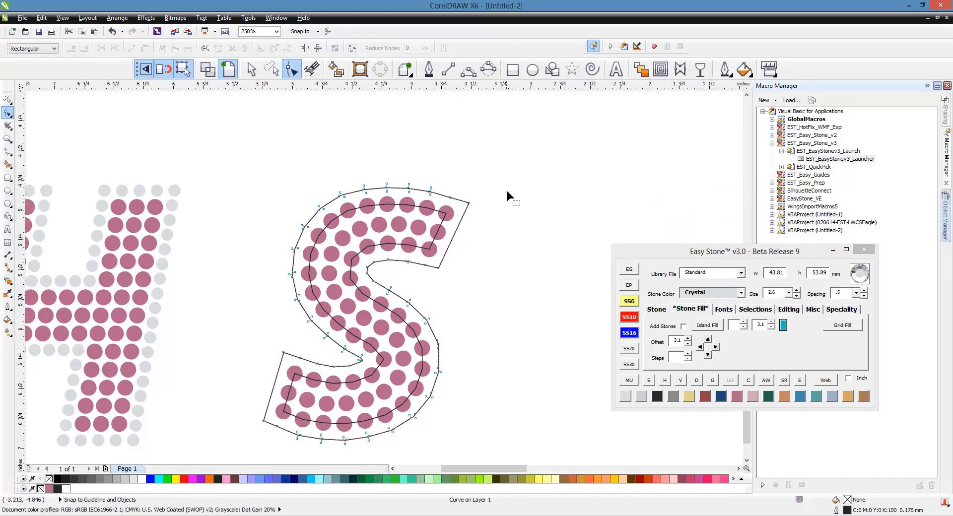
drag(502, 189, 463, 226)
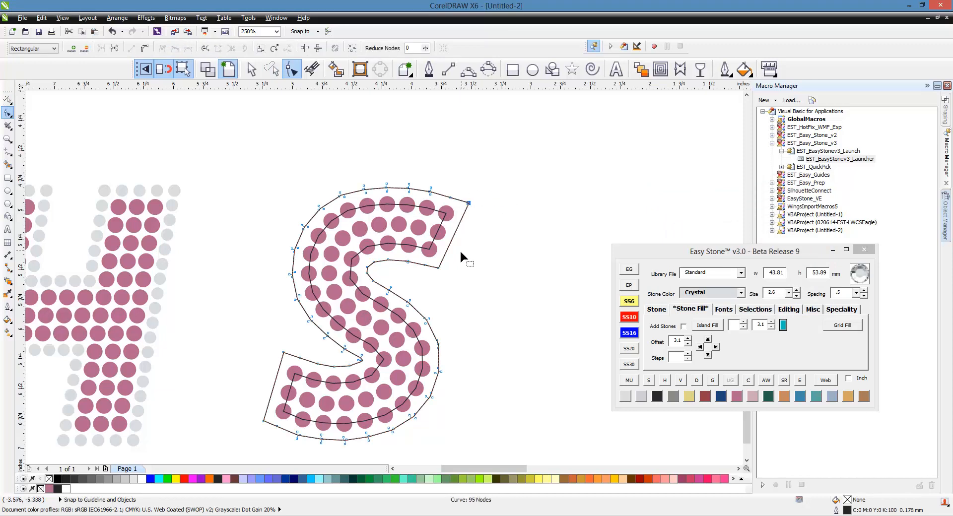
drag(436, 280, 434, 281)
drag(274, 343, 281, 353)
drag(263, 433, 264, 433)
click(660, 310)
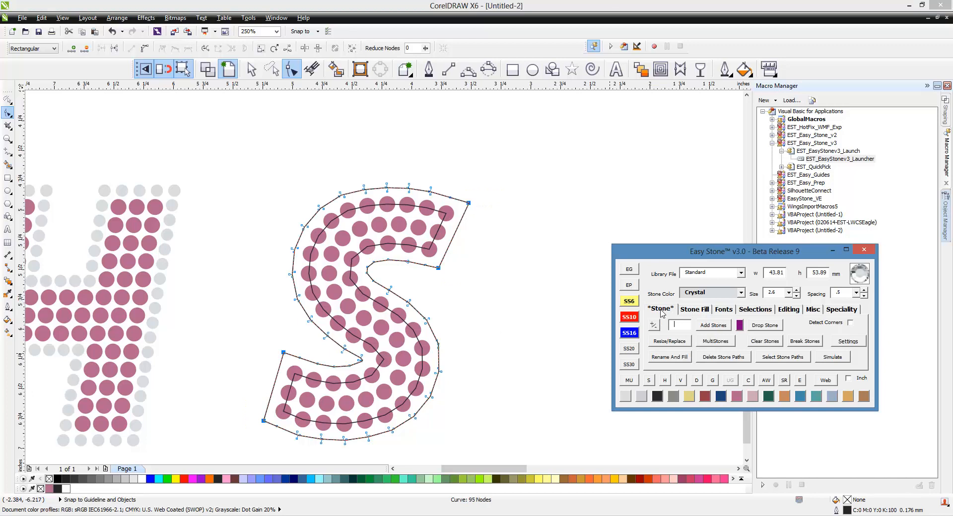
click(714, 328)
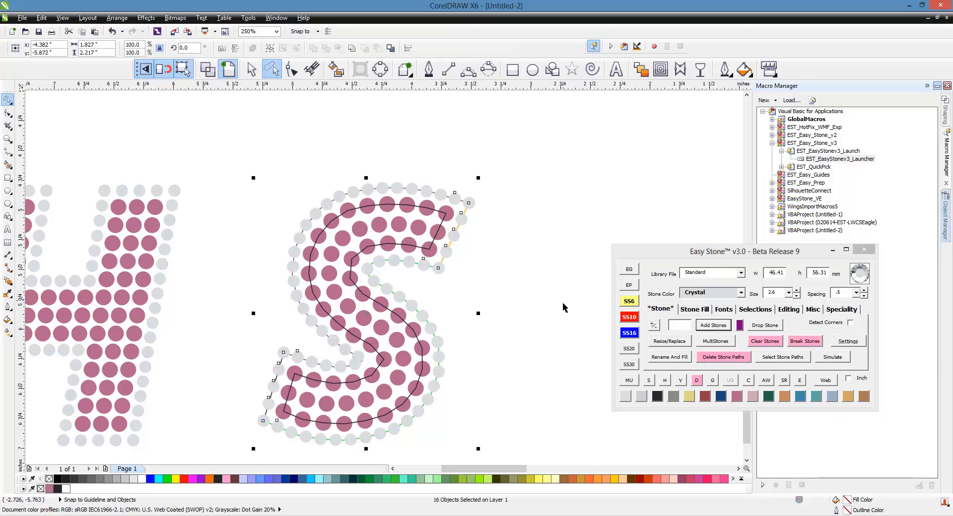
Add one crystal stone to the border row on each of the S's two straight end edges.
click(457, 242)
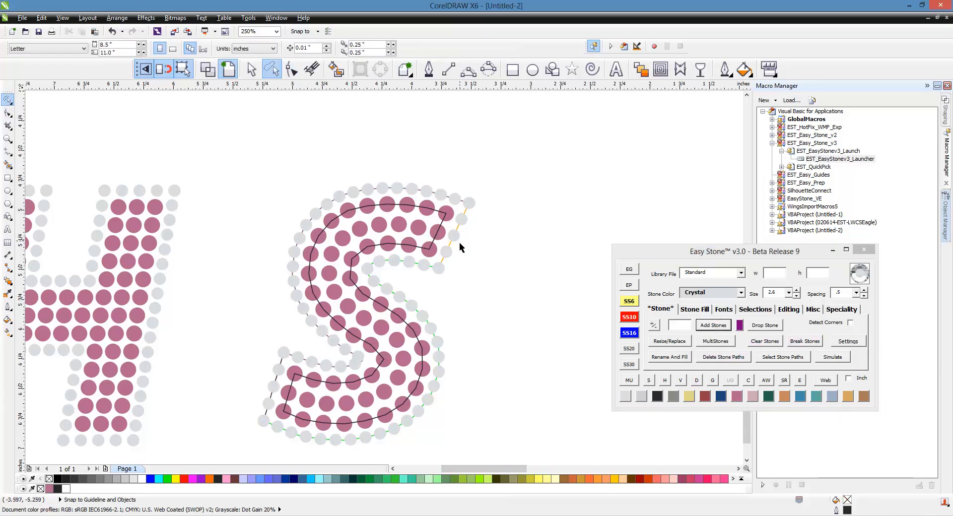
click(457, 240)
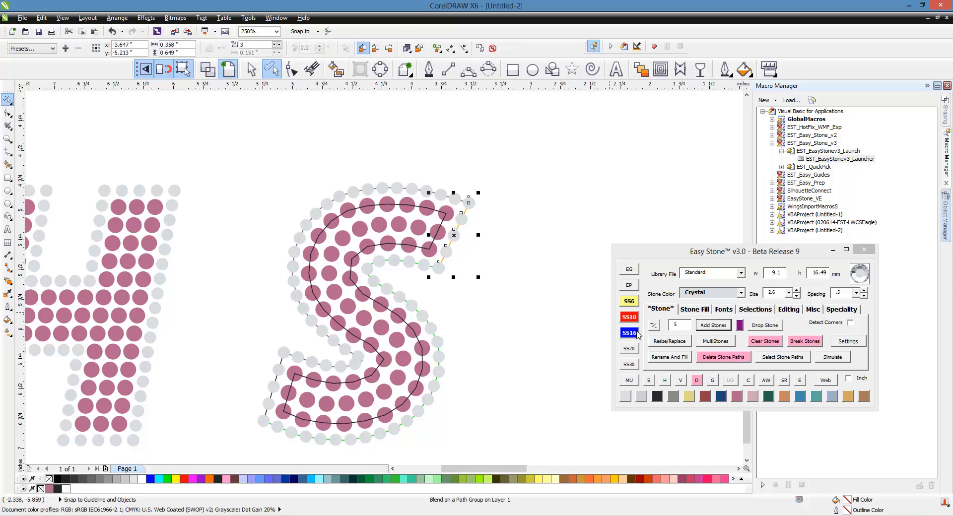
click(653, 328)
click(530, 308)
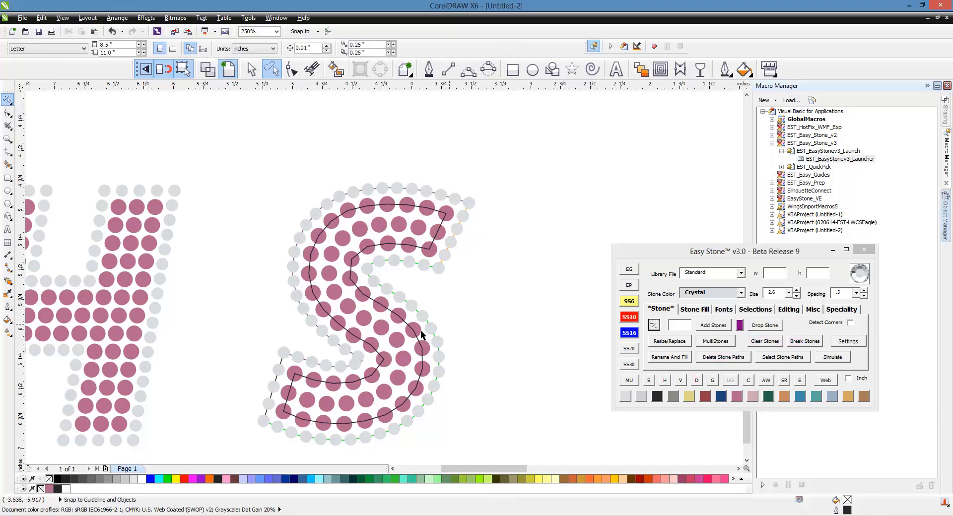
click(274, 388)
click(653, 325)
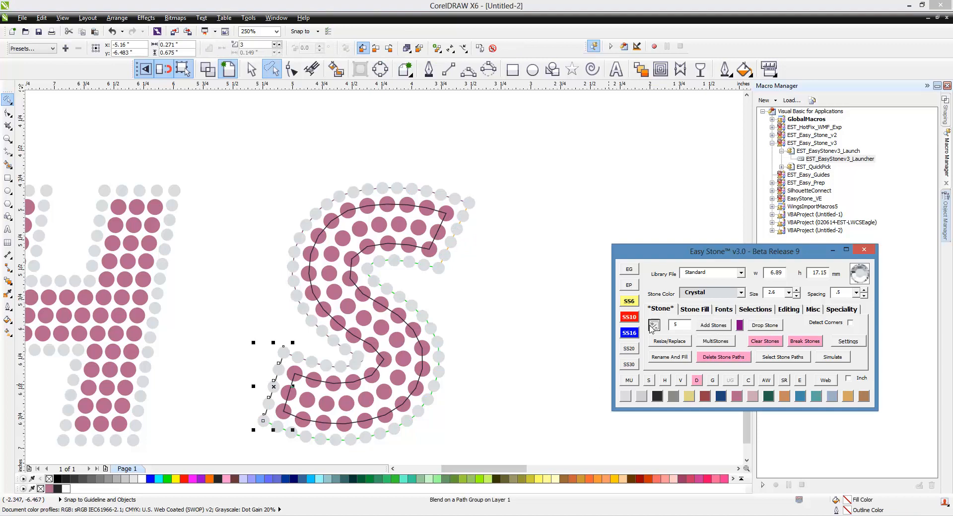
click(499, 338)
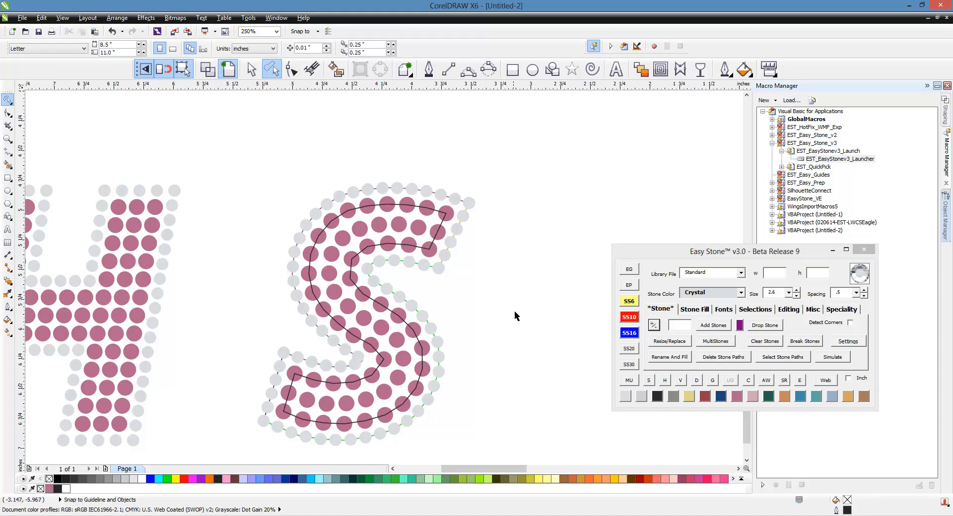
Select the whole bordered S and delete its stone paths.
scroll(456, 185, down, 2)
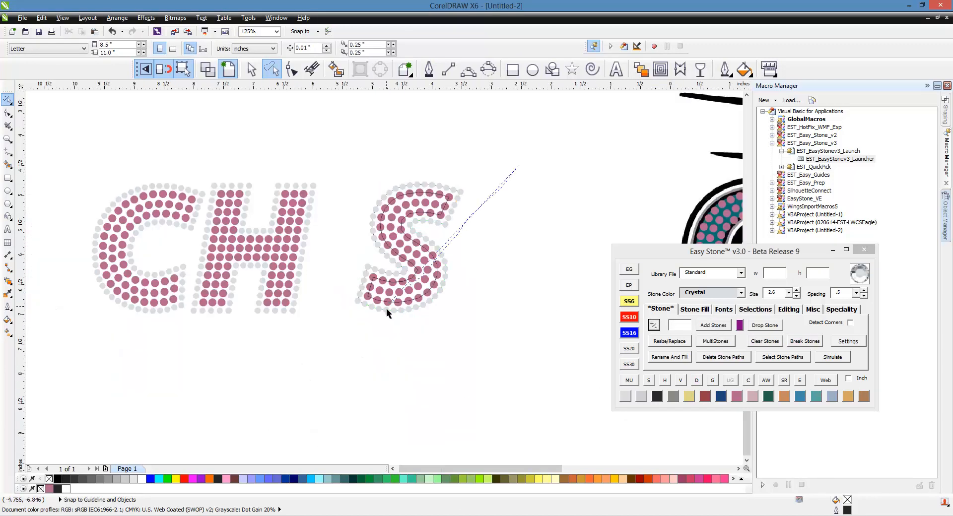
click(251, 69)
drag(507, 165, 346, 332)
click(721, 358)
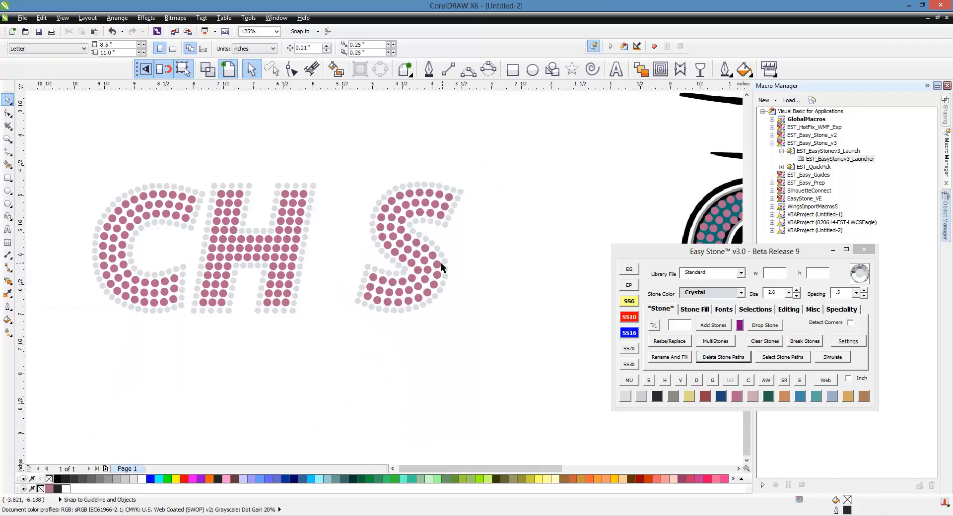
Select all the stones of the S and move them sideways to sit close beside the H.
scroll(422, 252, up, 2)
scroll(510, 271, down, 2)
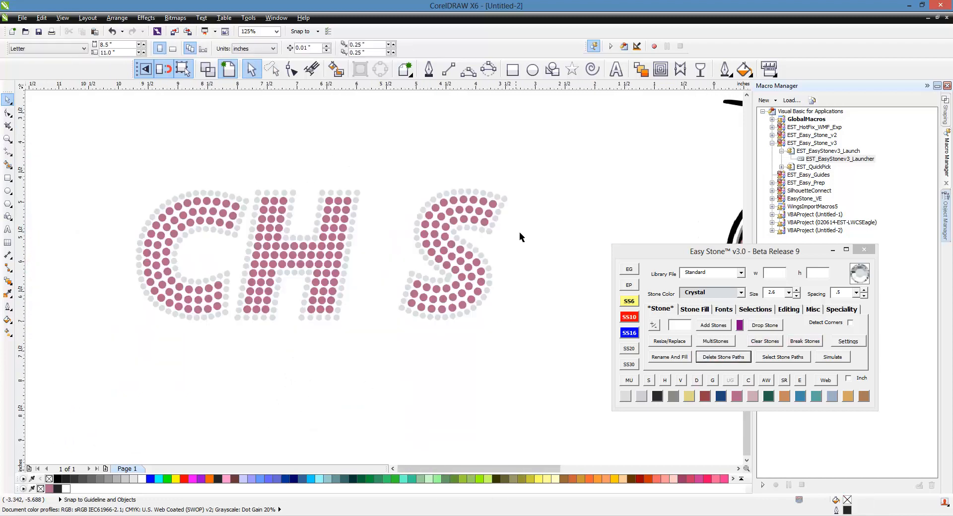
drag(542, 179, 377, 355)
scroll(414, 298, up, 2)
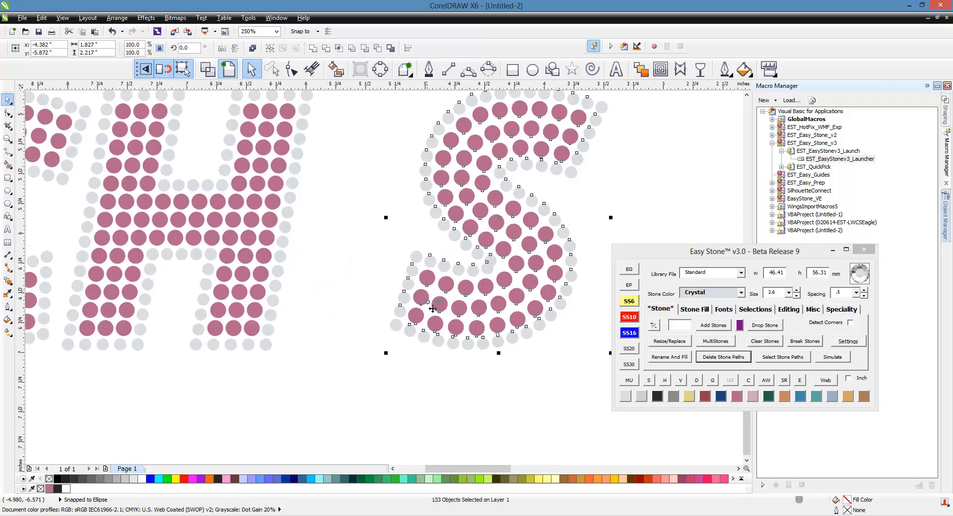
drag(427, 309, 325, 313)
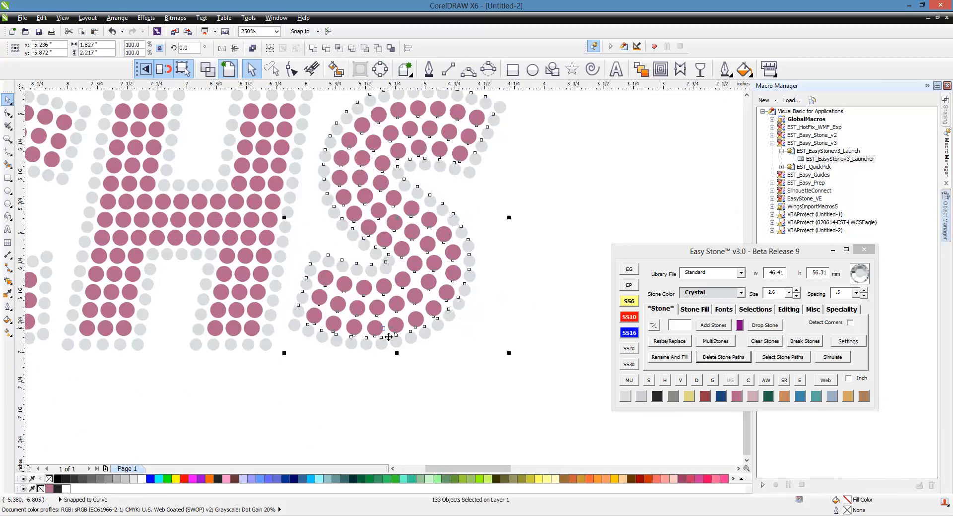
scroll(494, 355, down, 2)
click(481, 378)
Put a black weed box behind the whole CHS lettering and inspect the stones at the S's lower inner corner.
drag(126, 184, 543, 380)
click(765, 379)
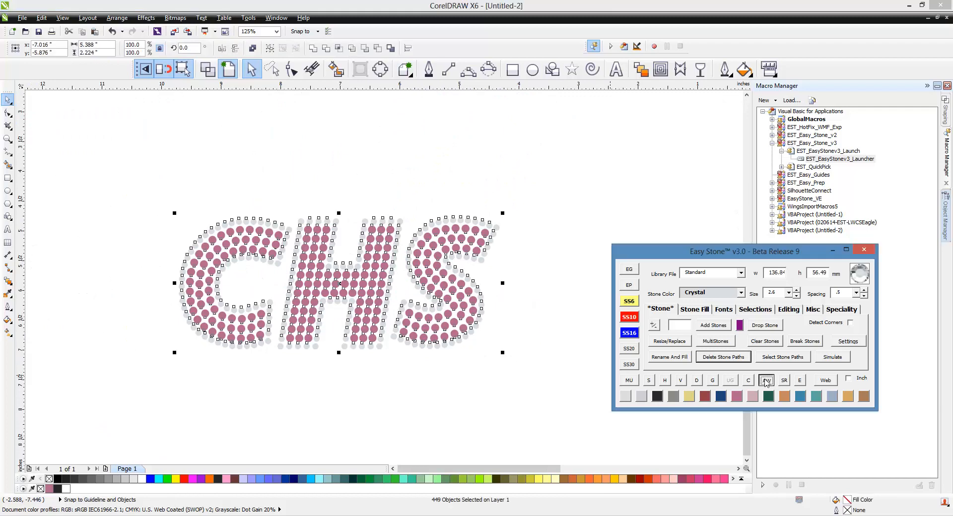
click(585, 292)
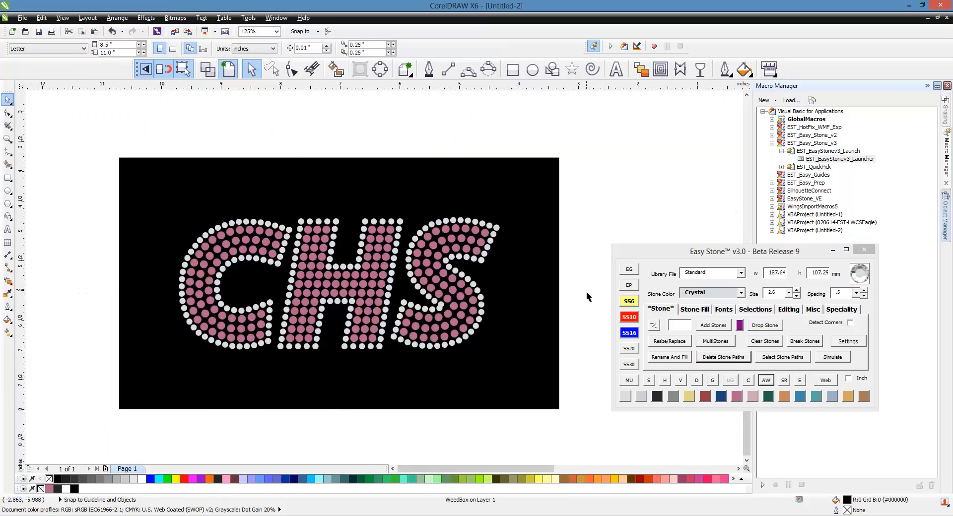
scroll(419, 318, up, 5)
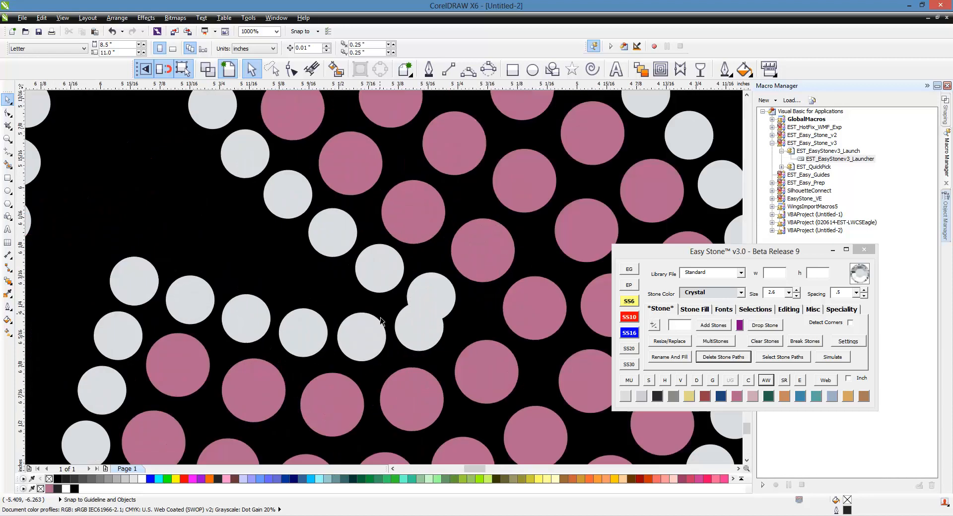
scroll(420, 320, down, 3)
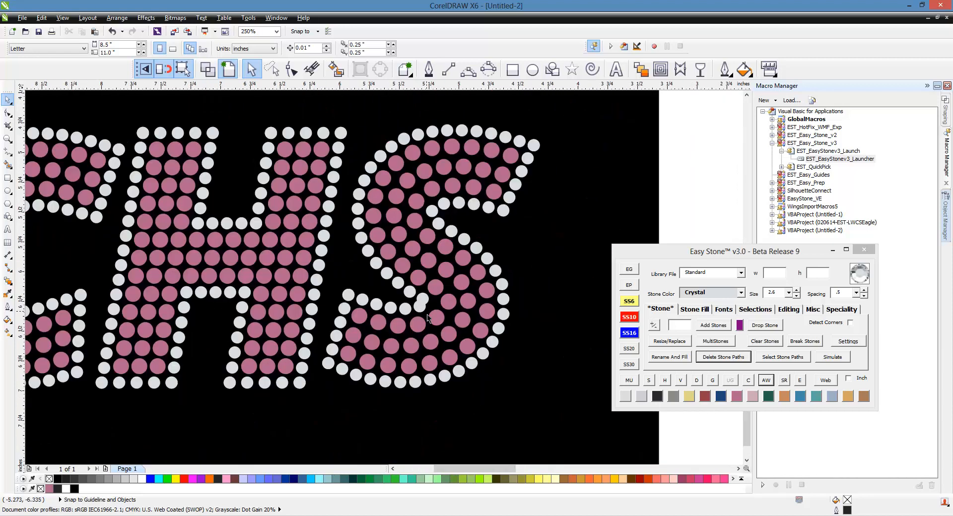
Delete one of the two overlapping crystal stones at the S's lower inner corner and move the other deeper into the corner.
scroll(419, 305, up, 1)
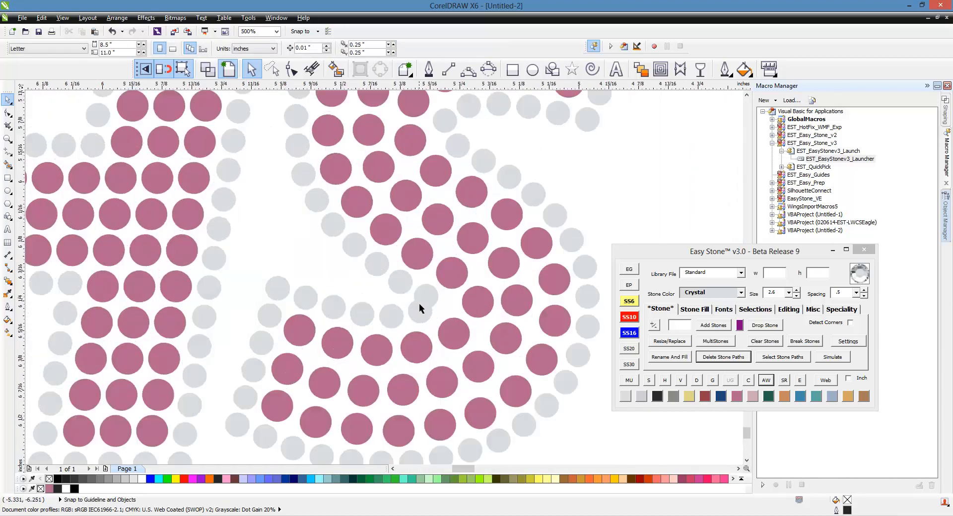
scroll(419, 305, up, 1)
click(418, 320)
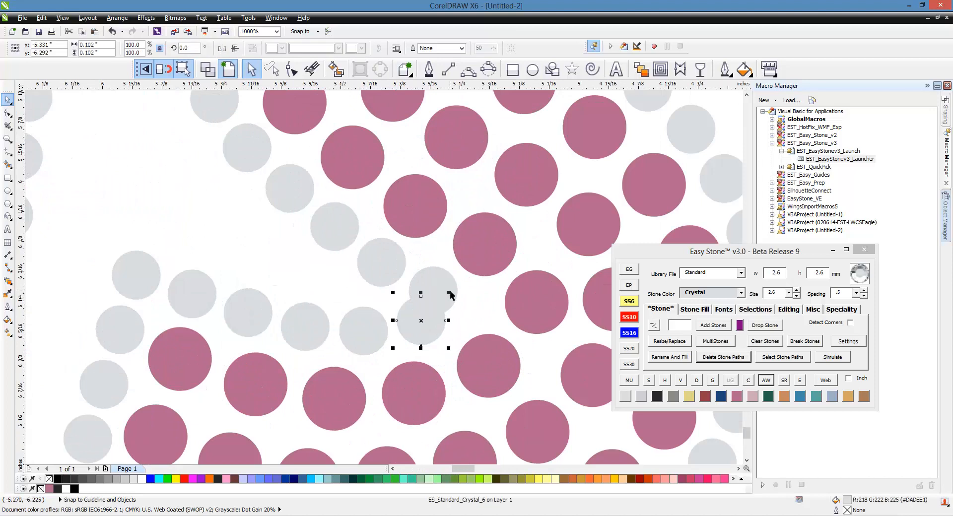
drag(430, 334, 253, 252)
click(329, 276)
scroll(412, 291, up, 1)
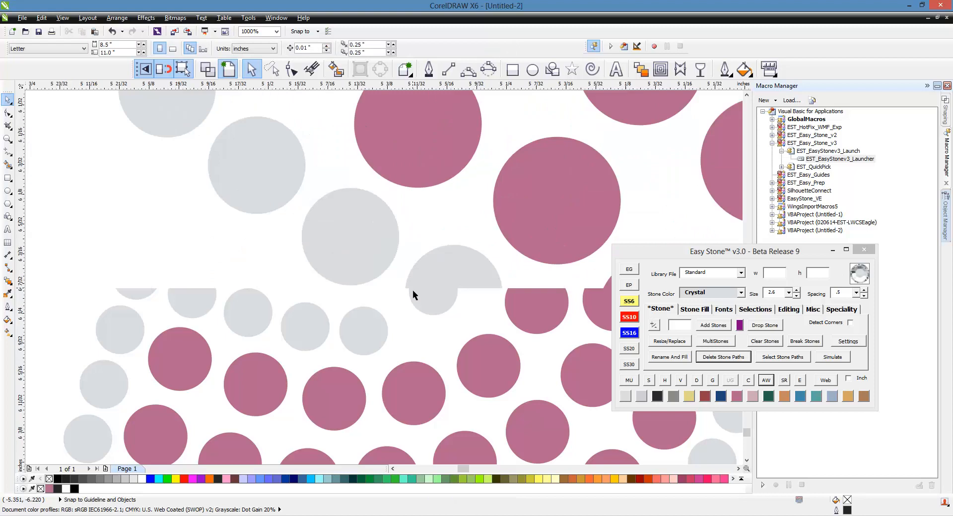
drag(443, 315, 454, 347)
scroll(323, 281, down, 2)
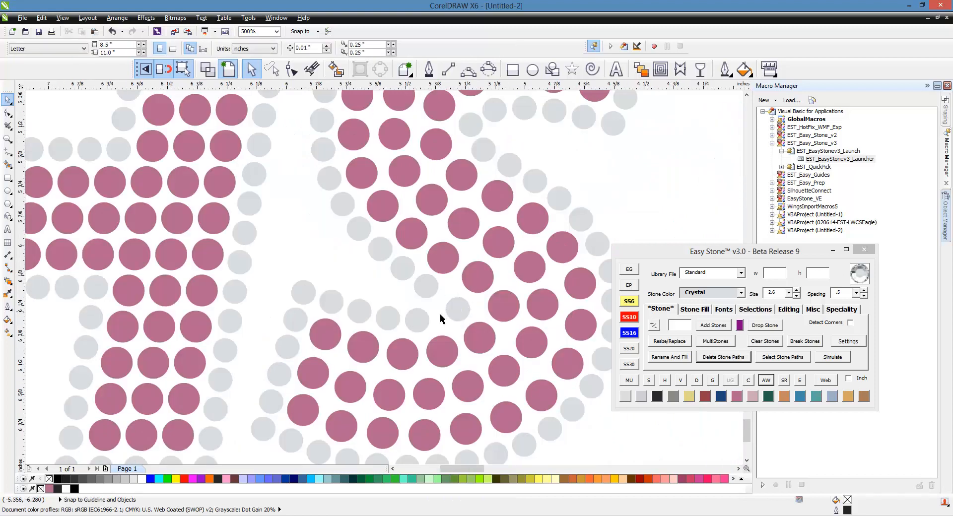
Select the six crystal stones from the S's lower inner corner to its lower tip, re-space them evenly and remove their path.
click(455, 314)
shift+click(422, 325)
shift+click(387, 319)
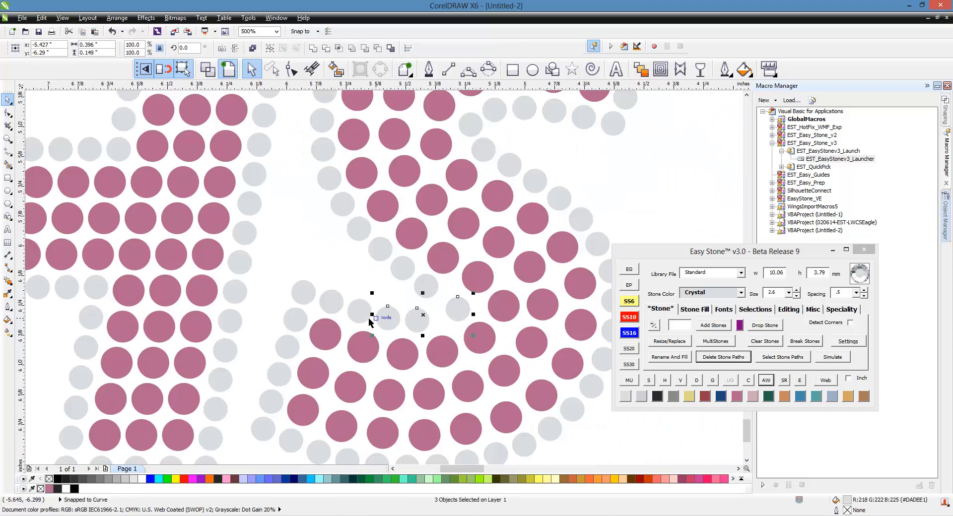
shift+click(358, 314)
shift+click(325, 308)
shift+click(303, 293)
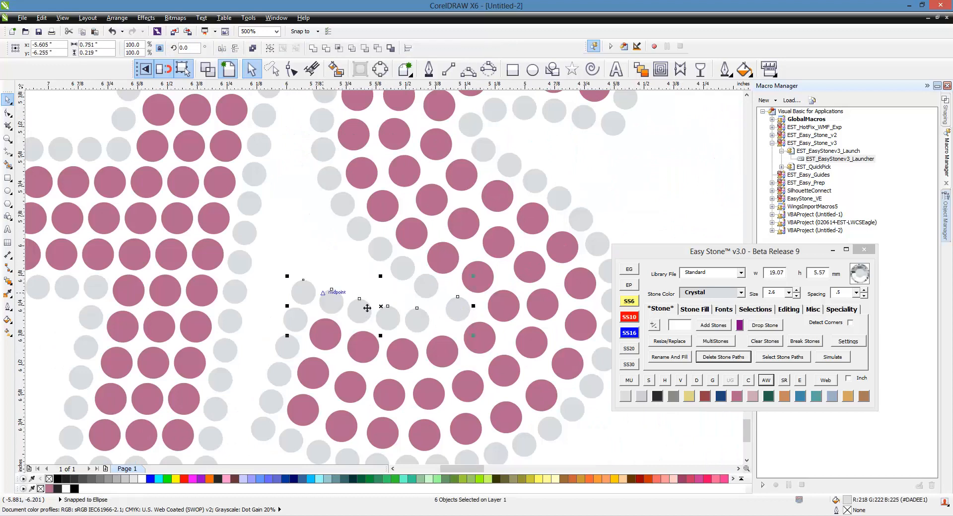
click(785, 310)
click(697, 341)
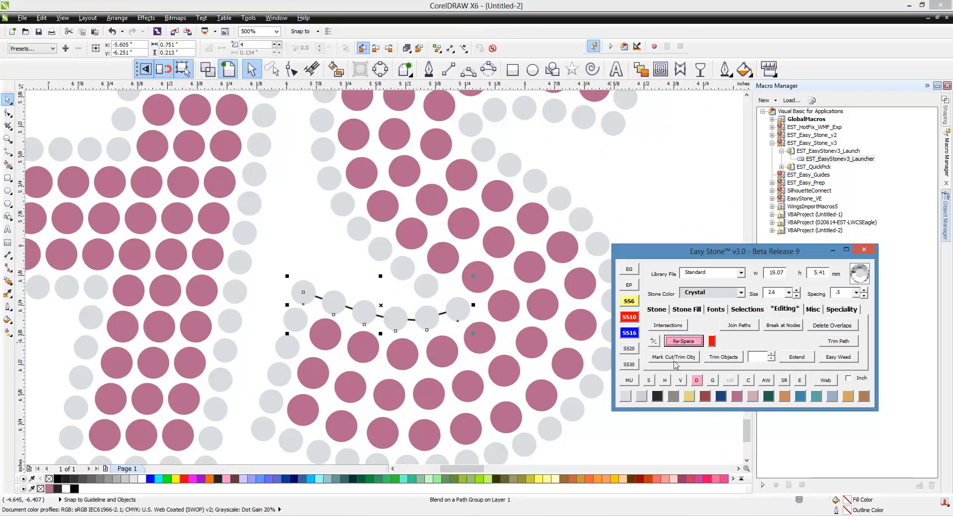
click(388, 286)
Freehand-select the crystal border stones from the S's upper tip around to the lower inner corner, re-space them and remove their path.
scroll(493, 266, down, 2)
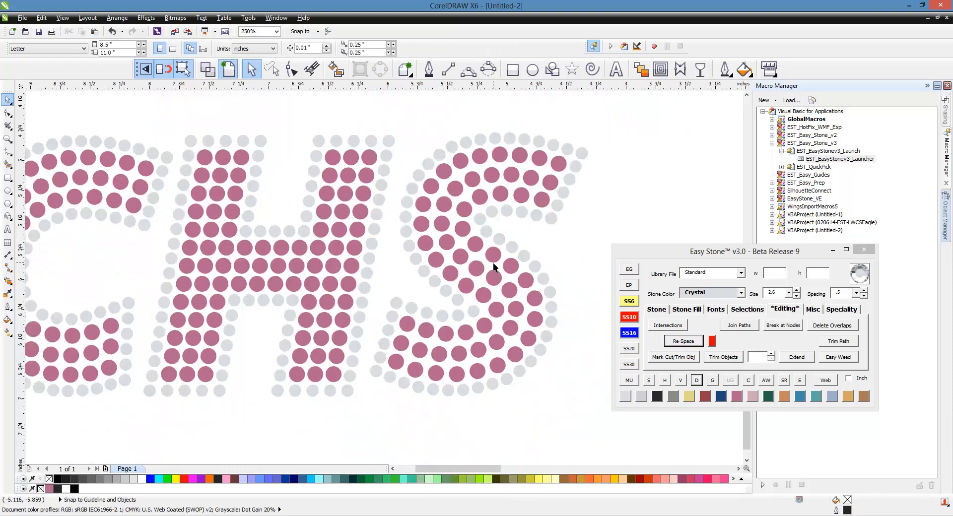
scroll(581, 139, up, 2)
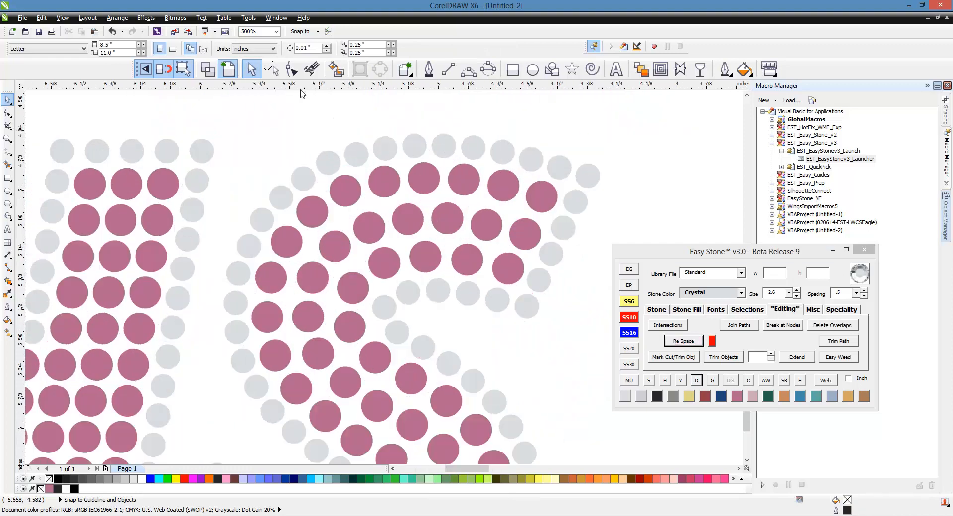
key(F3)
click(271, 69)
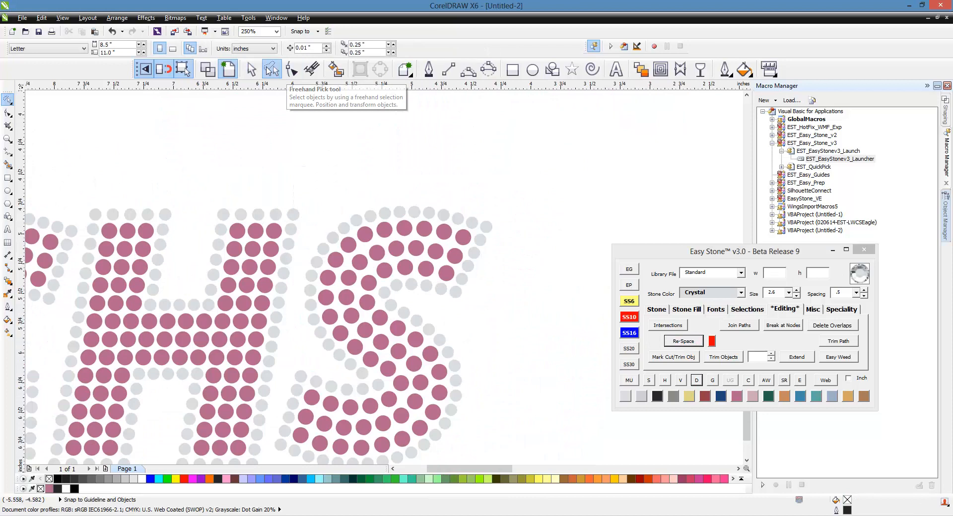
mouse_move(516, 239)
mouse_down()
mouse_move(415, 209)
mouse_move(337, 232)
mouse_move(318, 272)
mouse_move(315, 314)
mouse_move(361, 375)
mouse_move(336, 372)
mouse_move(302, 346)
mouse_move(300, 267)
mouse_move(326, 226)
mouse_move(386, 183)
mouse_move(486, 173)
mouse_up()
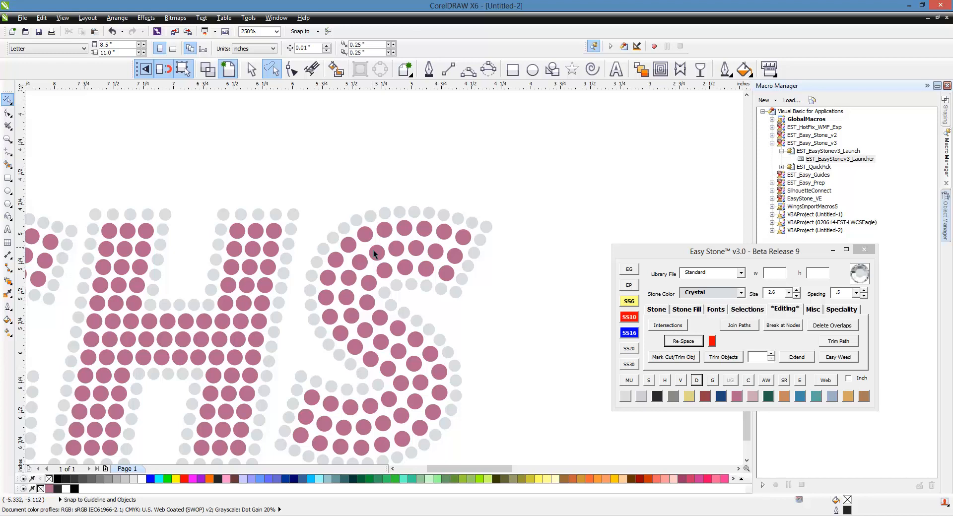
mouse_move(510, 233)
mouse_down()
mouse_move(413, 216)
mouse_move(338, 234)
mouse_move(316, 271)
mouse_move(313, 325)
mouse_move(358, 370)
mouse_move(353, 379)
mouse_move(312, 356)
mouse_move(298, 320)
mouse_move(300, 274)
mouse_move(330, 201)
mouse_move(440, 159)
mouse_move(550, 174)
mouse_up()
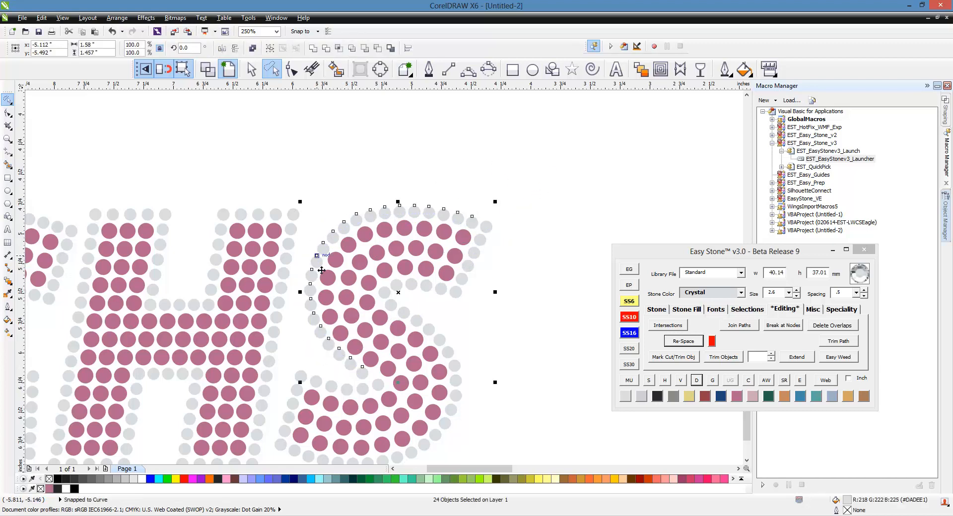
shift+click(491, 230)
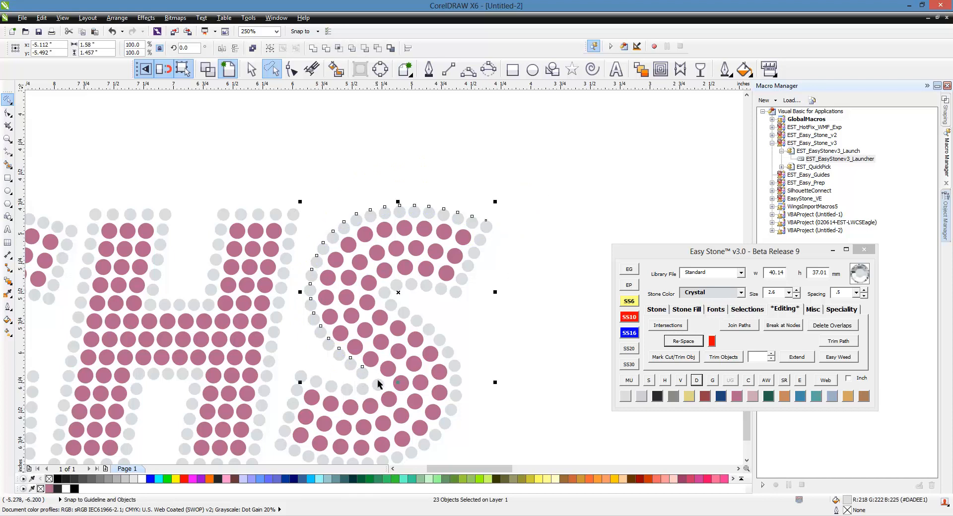
click(684, 342)
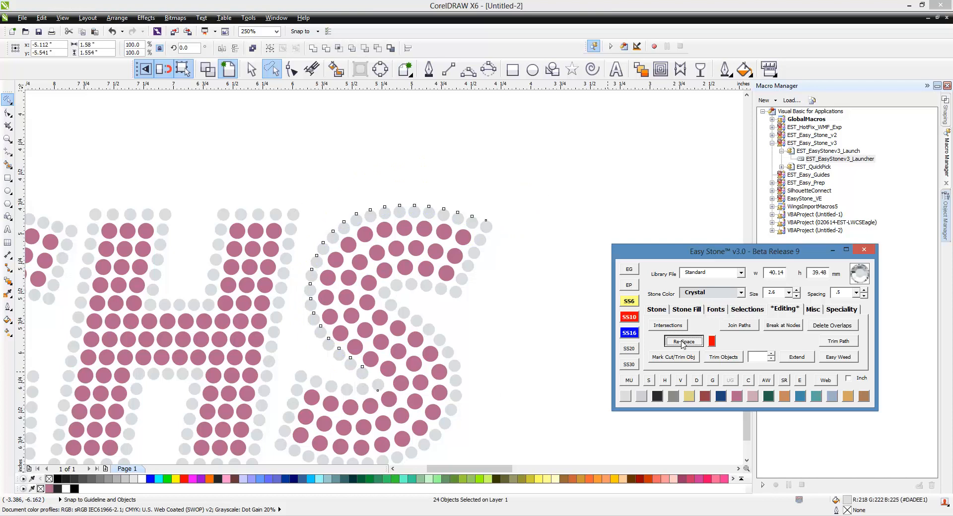
click(697, 380)
click(527, 379)
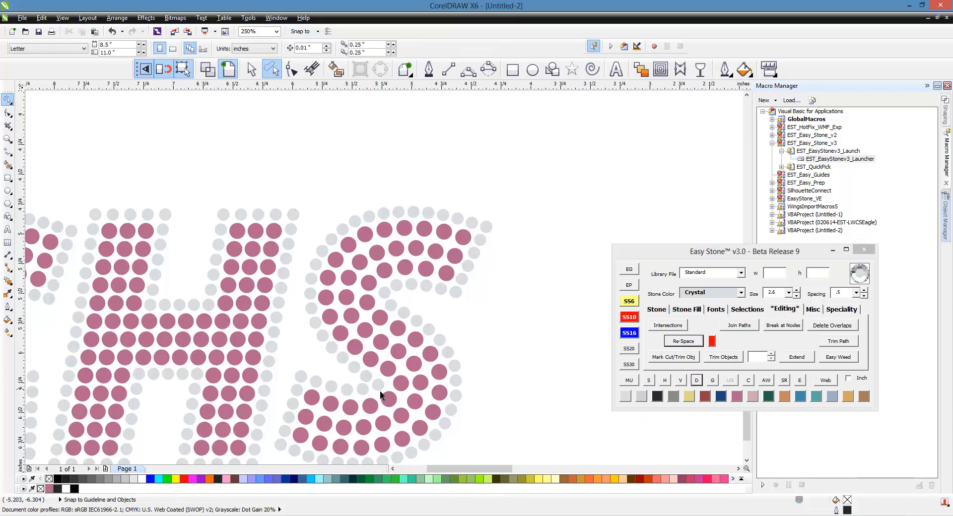
Select the complete CHS stone lettering and add a black weed box behind it.
scroll(538, 208, down, 2)
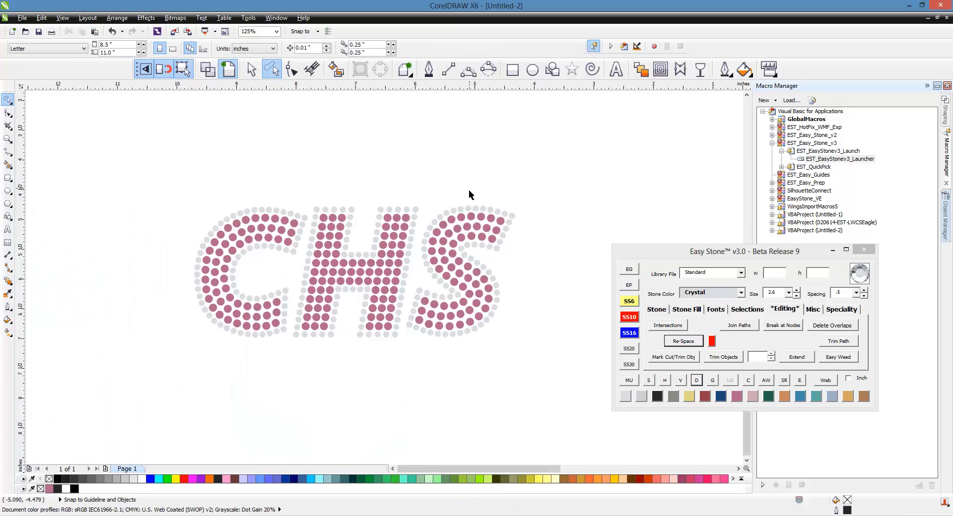
click(251, 69)
drag(175, 151, 575, 373)
click(765, 380)
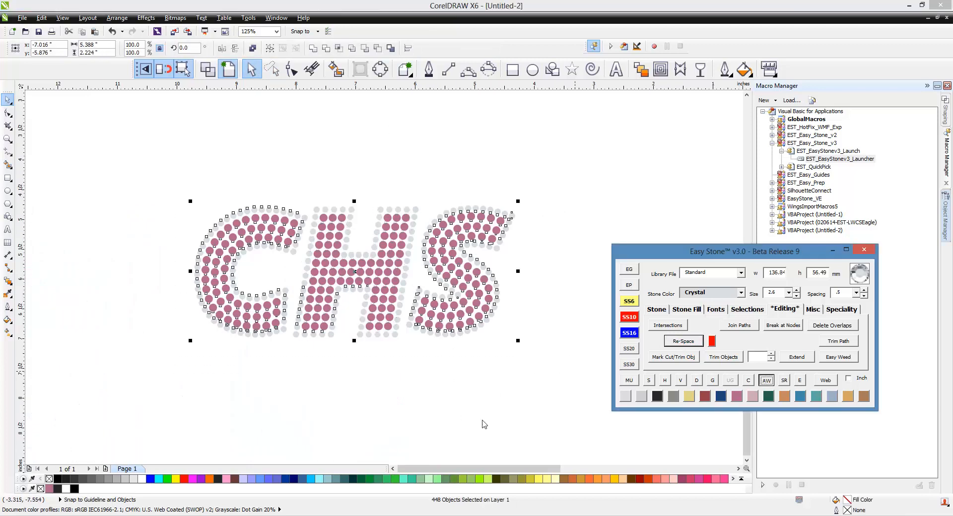
click(412, 417)
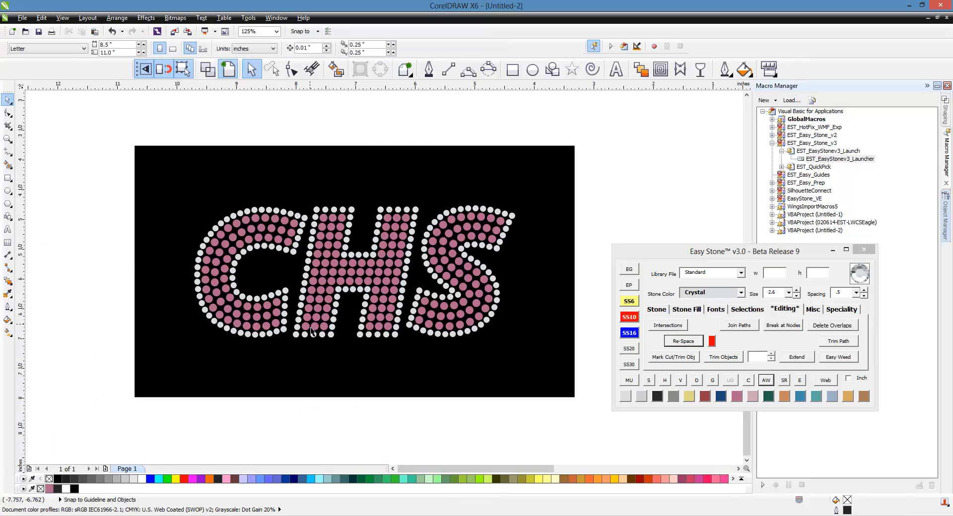